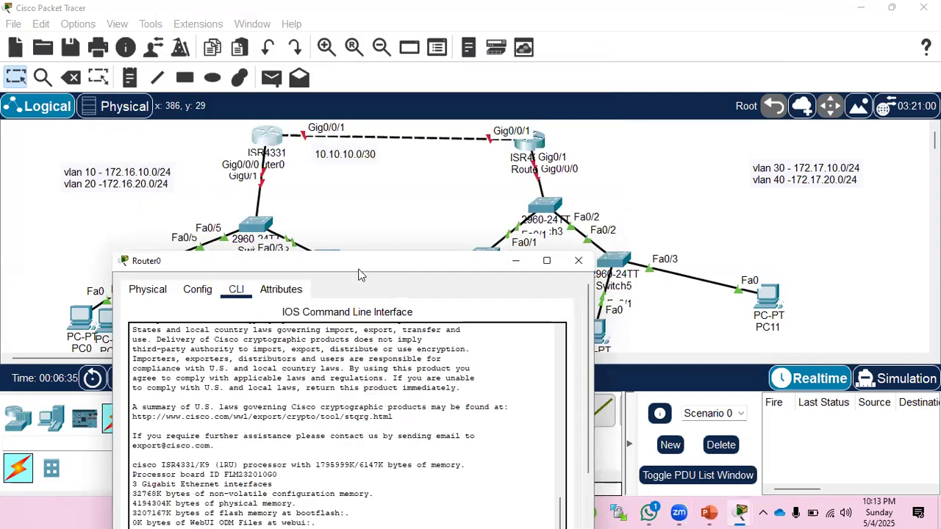
Enter global configuration mode on Router0 and open interface gi0/0/1 for configuration.
scroll(337, 365, "down", 5)
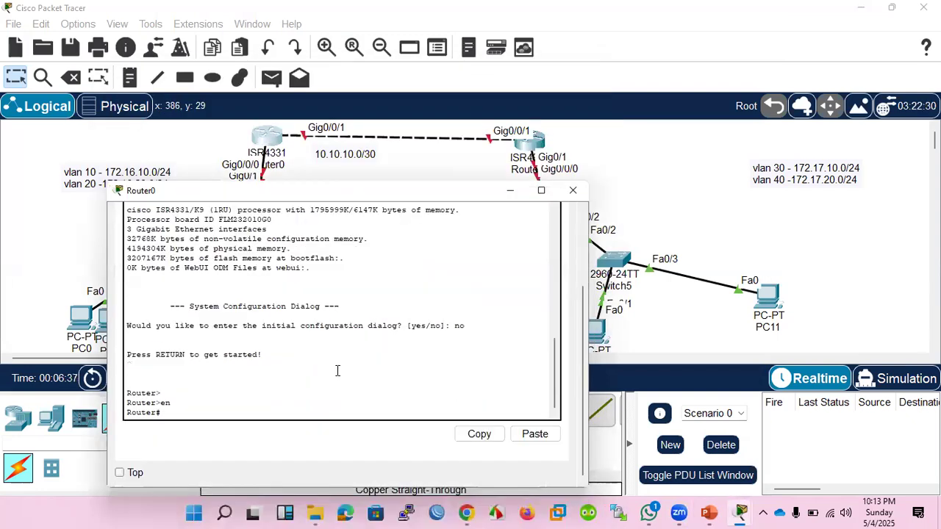
type("conf t")
key("Return")
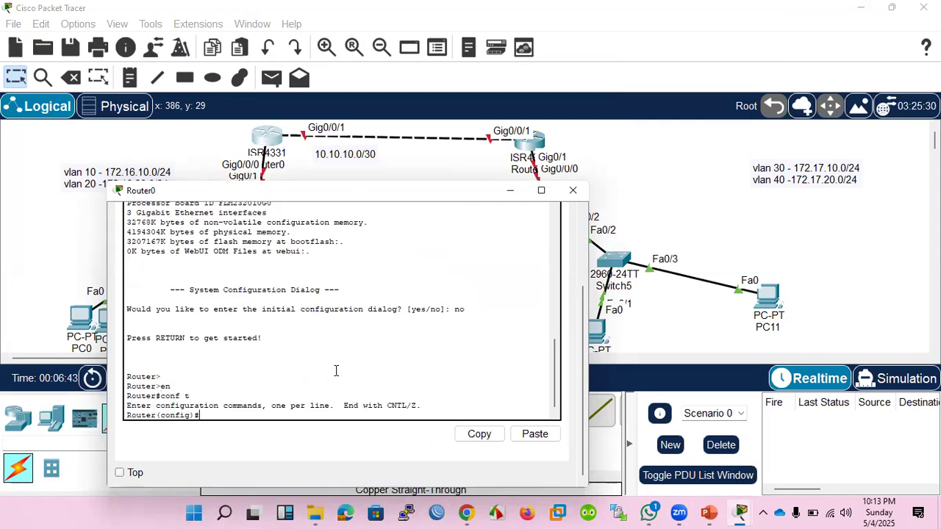
type("int gi0/0/1")
key("Return")
Assign IP address 10.10.10.1 with mask 255.255.255.0 to Router0's gi0/0/1 interface.
type("ip ad ")
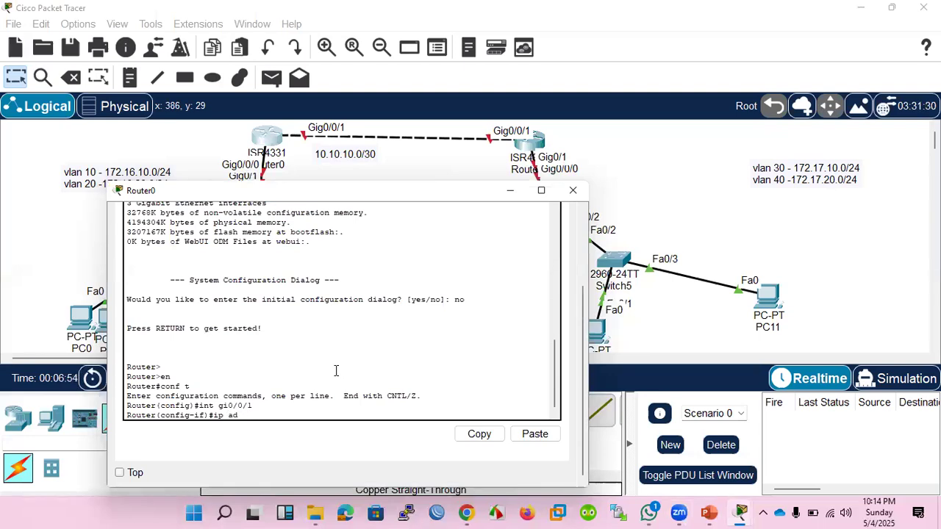
type("d")
type(" 10.10.10.1 255")
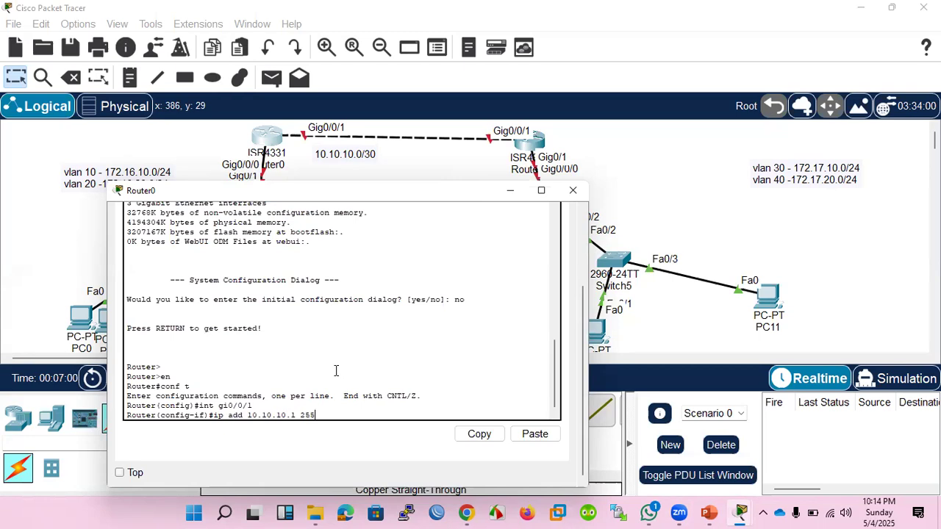
type(".255.255.0")
key("Return")
Remove the 10.10.10.1 255.255.255.0 address from Router0's gi0/0/1 interface.
key("Up")
key("Left")
key("Left")
key("Left")
key("Left")
key("Left")
key("Left")
key("Left")
key("Left")
key("Left")
key("Left")
key("Left")
key("Left")
key("Left")
key("Left")
key("Left")
key("Left")
key("Left")
key("Left")
key("Left")
key("Left")
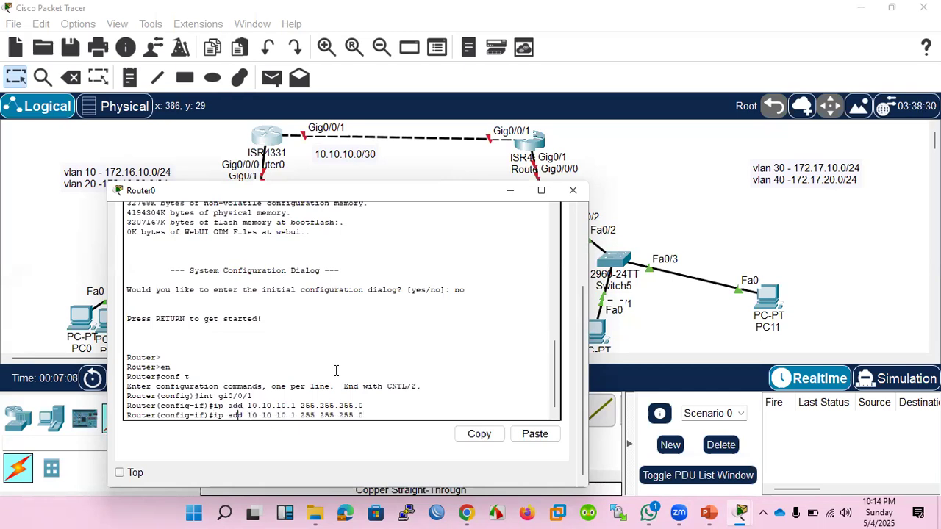
type("no")
key("Return")
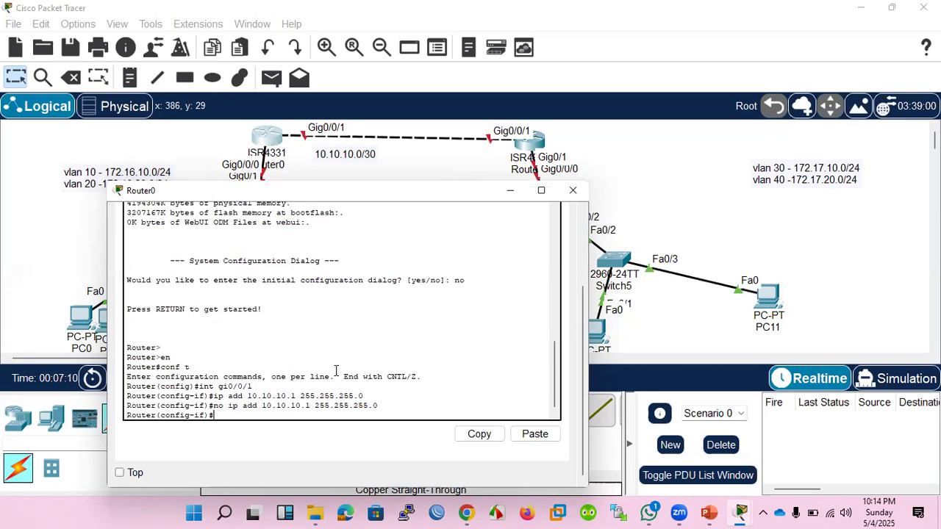
Assign 10.10.10.1 with mask 255.255.255.252 to Router0's gi0/0/1 interface and enable it with no shutdown.
key("Up")
key("Up")
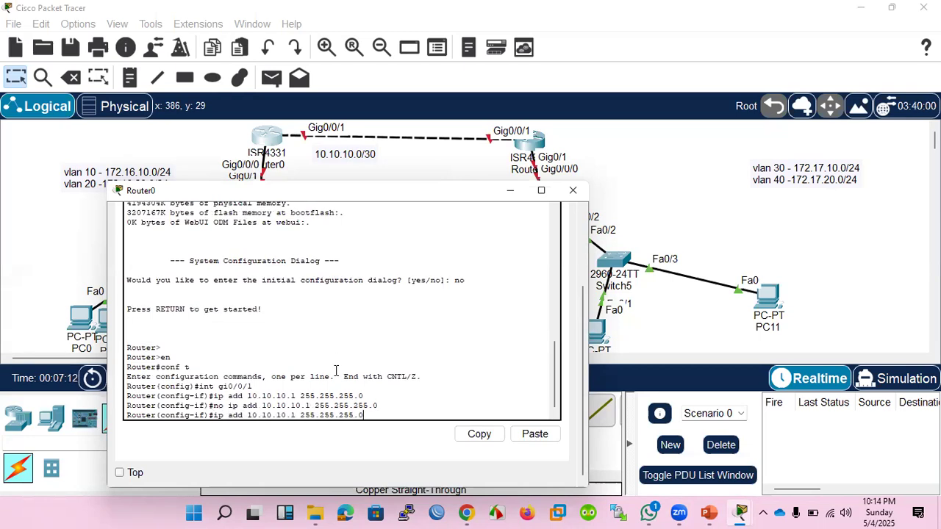
key("BackSpace")
type("252")
key("Return")
type("no sh")
key("Return")
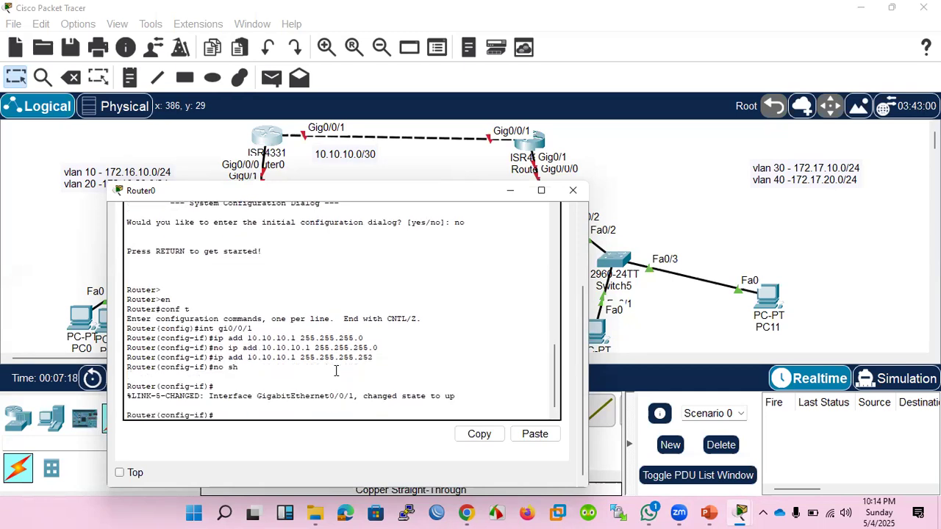
key("Return")
key("Return")
key("Return")
key("Return")
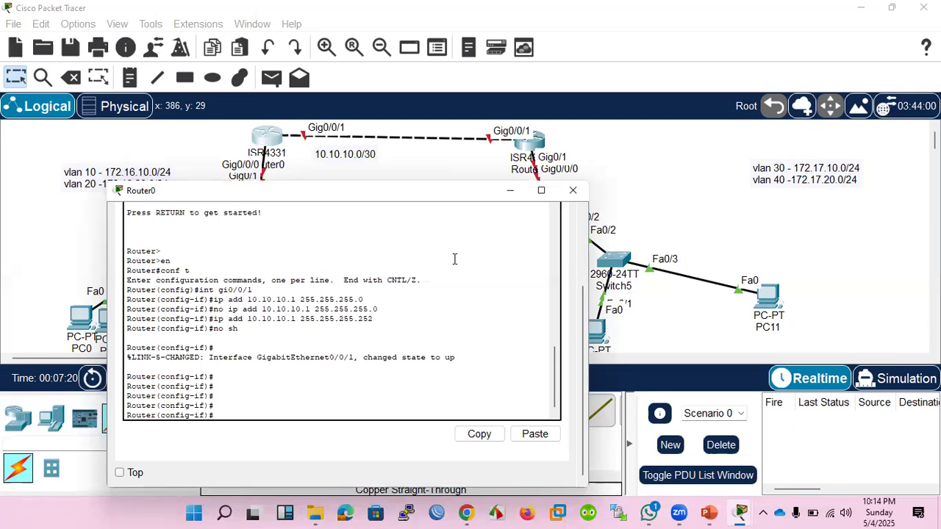
Open Router1's command line and answer no to the initial configuration dialog.
left_click(528, 140)
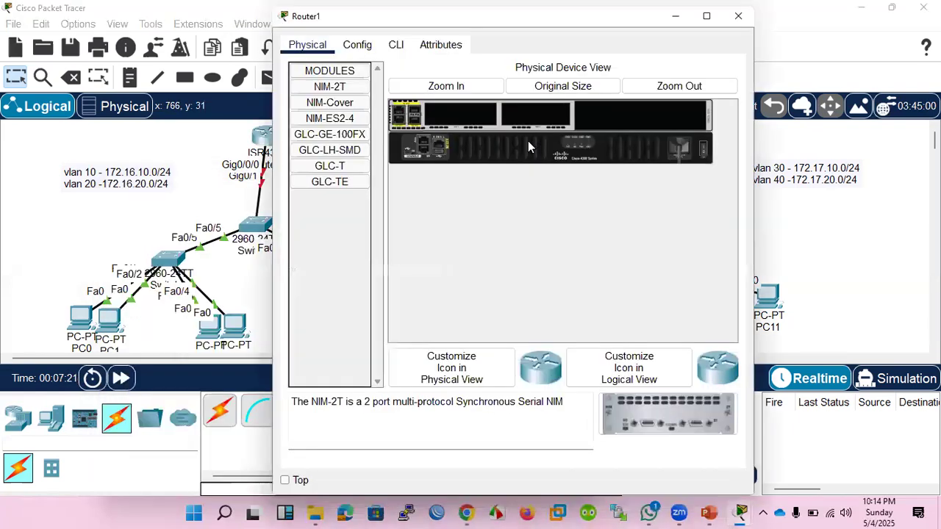
left_click(395, 44)
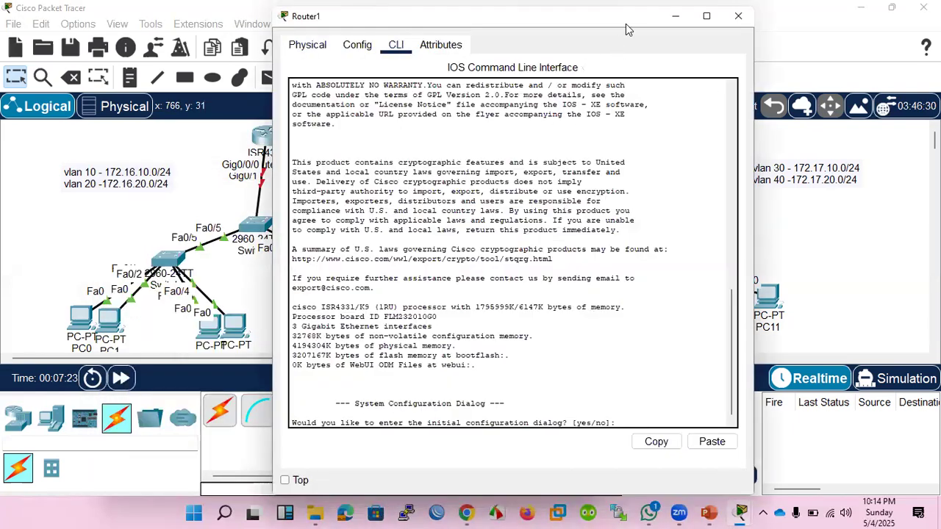
left_click_drag(626, 24, 726, 188)
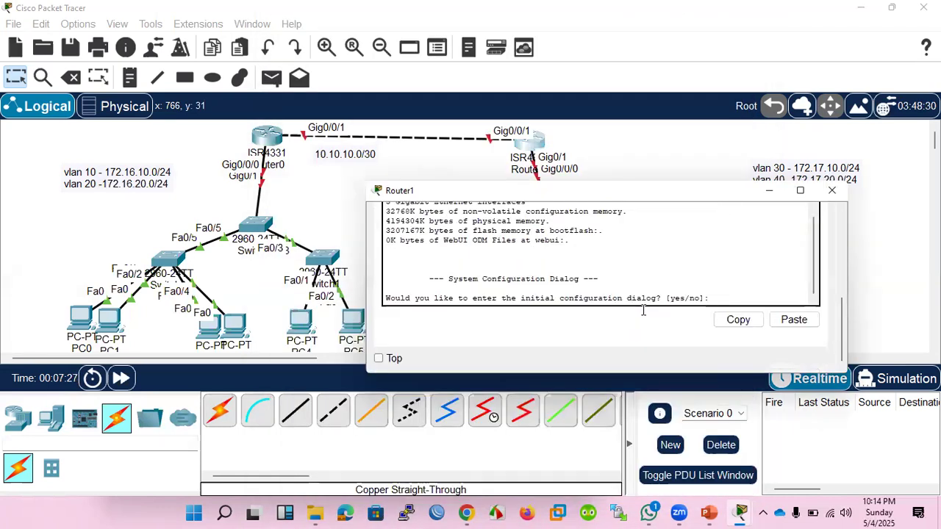
type("no")
key("Return")
Enter privileged and global configuration mode on Router1 and open interface gi0/0/1 for configuration.
key("Return")
key("Return")
key("Return")
type("en")
key("Return")
key("Return")
key("Return")
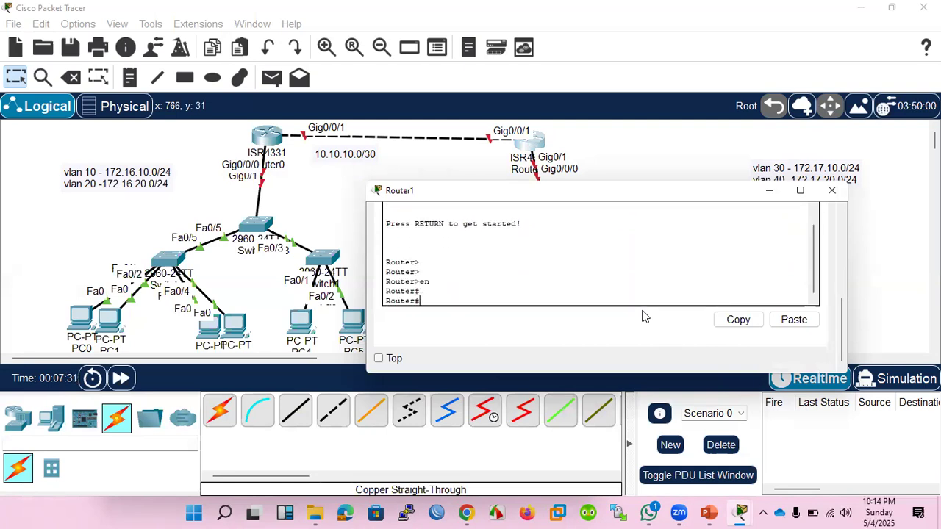
type("conf t")
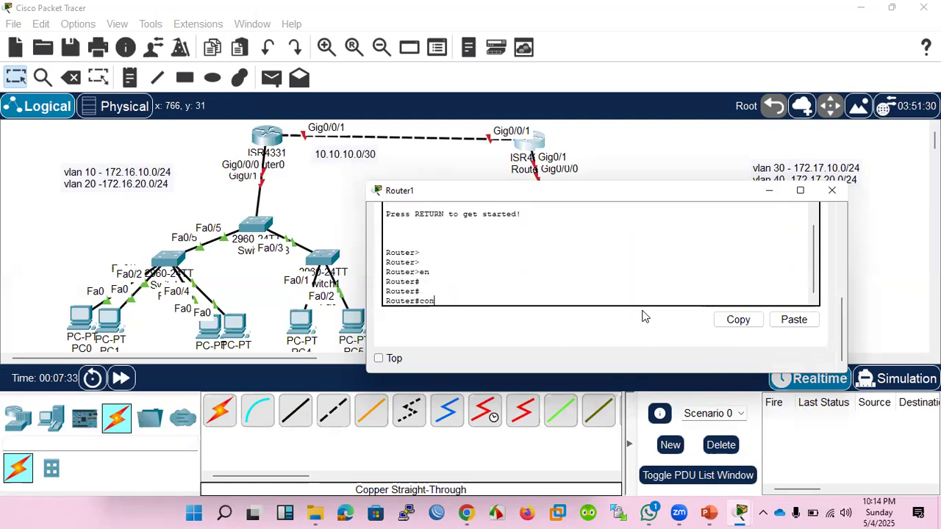
key("Return")
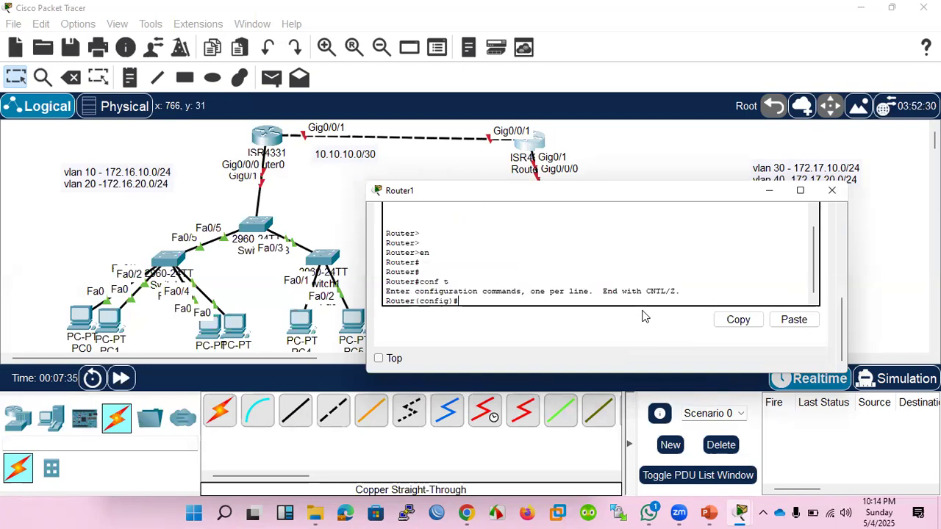
type("int gi0/0/1")
key("Return")
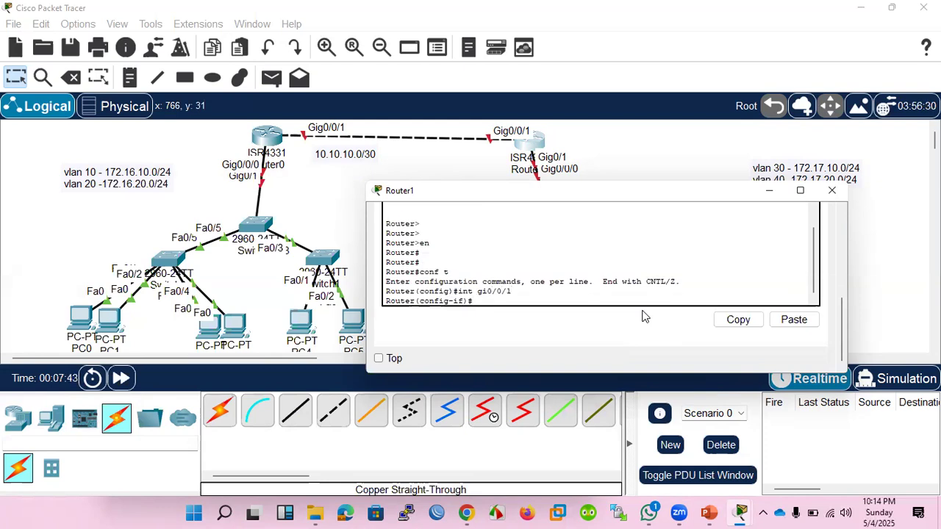
Assign IP address 10.10.10.2 with mask 255.255.255.252 to Router1's gi0/0/1 interface.
type("ip add 10.10.10.")
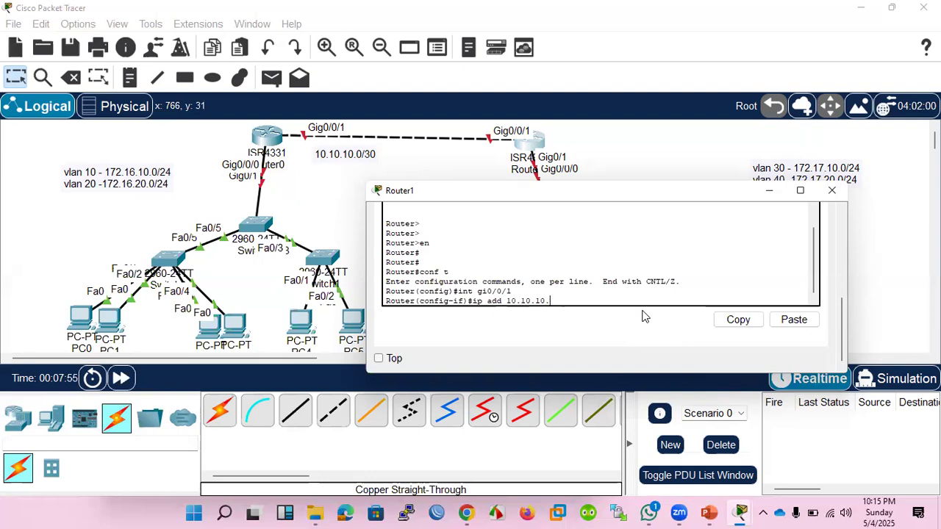
type("2 255.255.255.25")
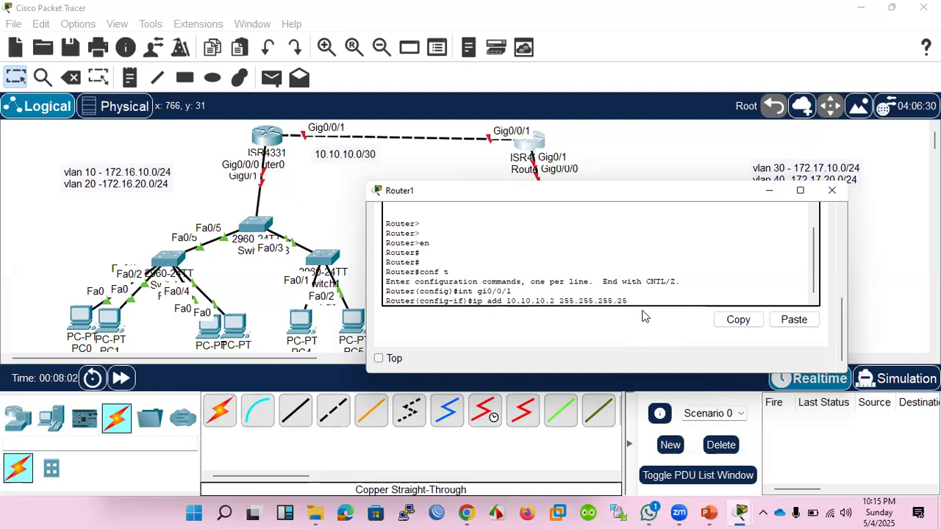
type("2")
key("Return")
Enable Router1's gi0/0/1 interface with no shutdown.
type("no sh")
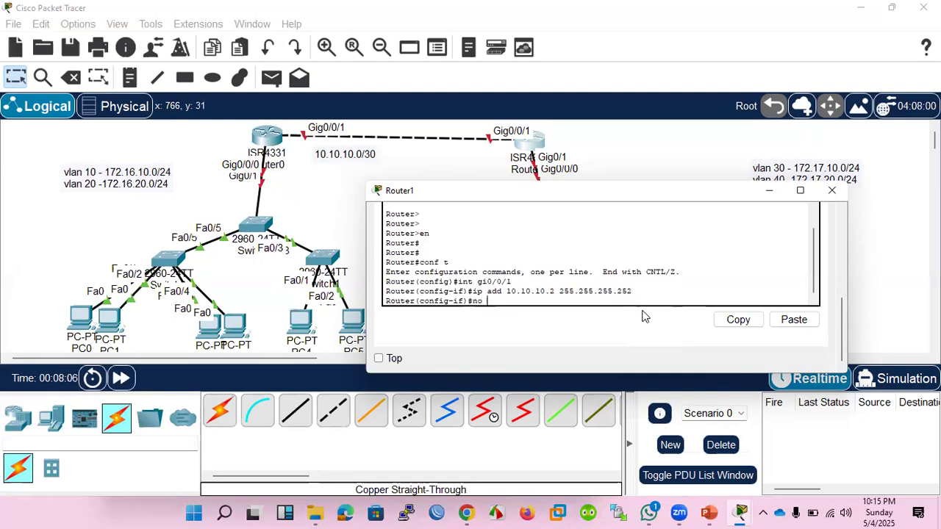
key("Return")
key("Return")
key("Return")
key("Return")
key("Return")
key("Return")
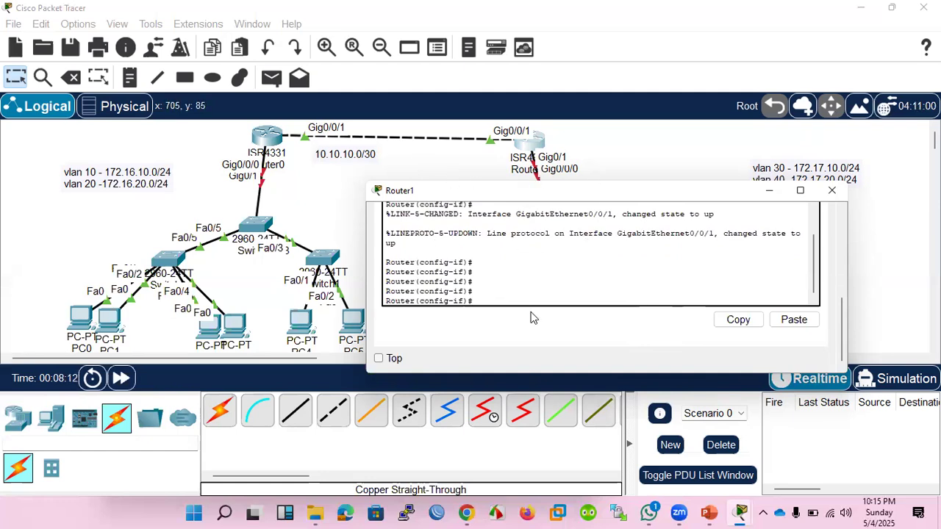
Ping Router0's address 10.10.10.1 from Router1 without leaving interface configuration mode.
type("do")
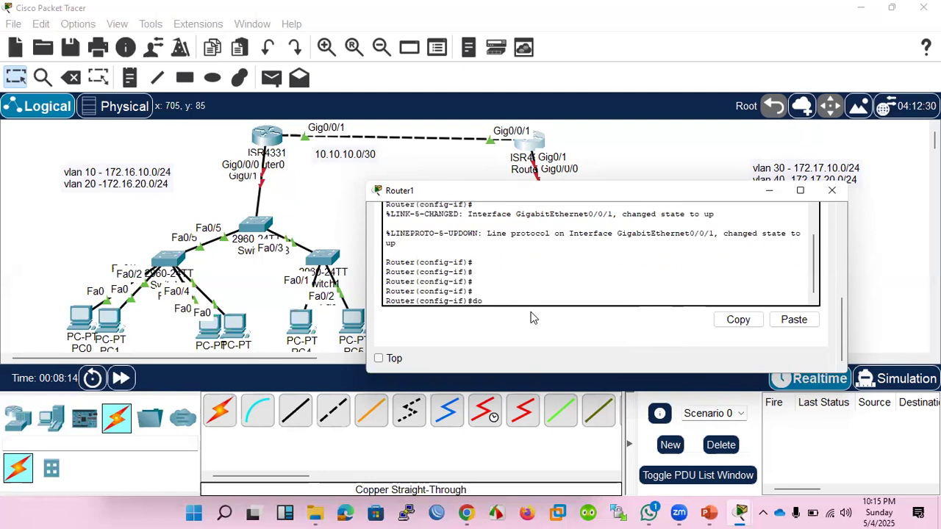
type(" ping 10.10.10.1")
key("Return")
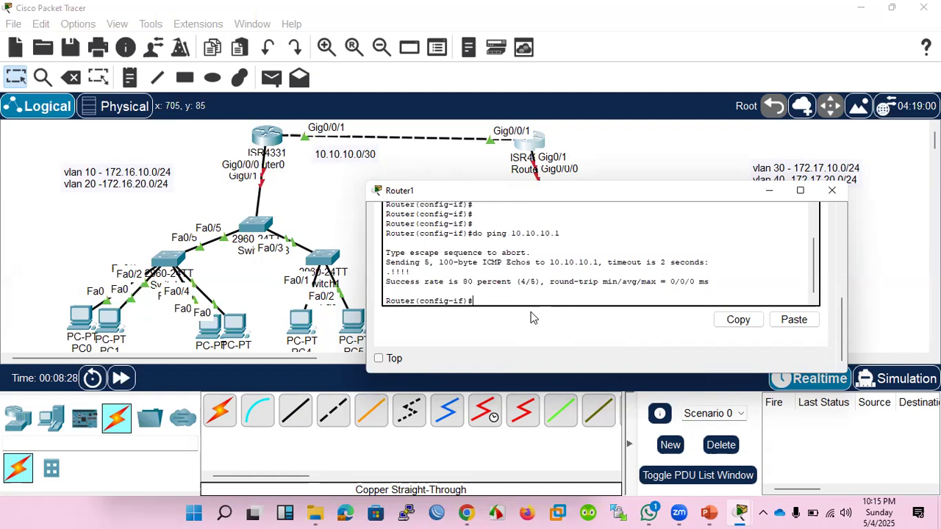
Ping Router1's own address 10.10.10.2 from its command line.
key("Up")
key("BackSpace")
type("2")
key("Return")
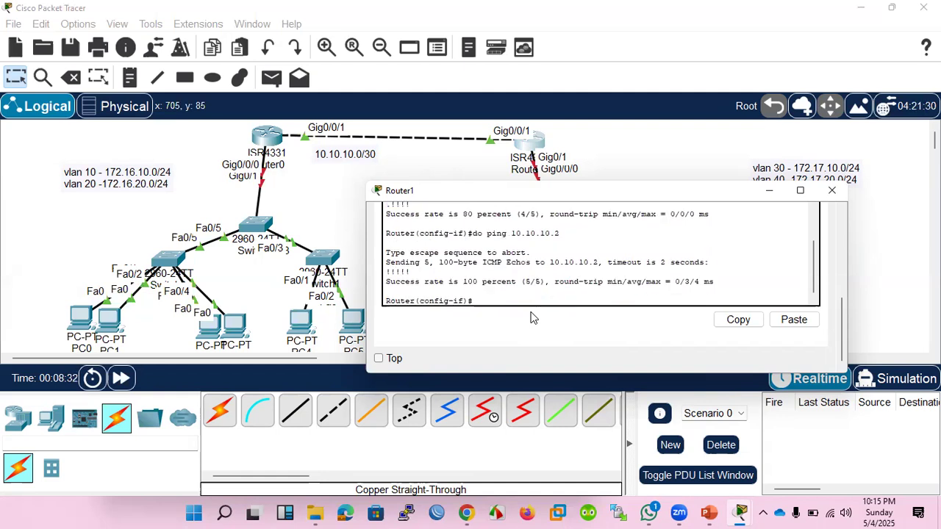
Return to Router0's command line and open interface gi0/0/0 for configuration.
left_click(265, 137)
left_click(265, 137)
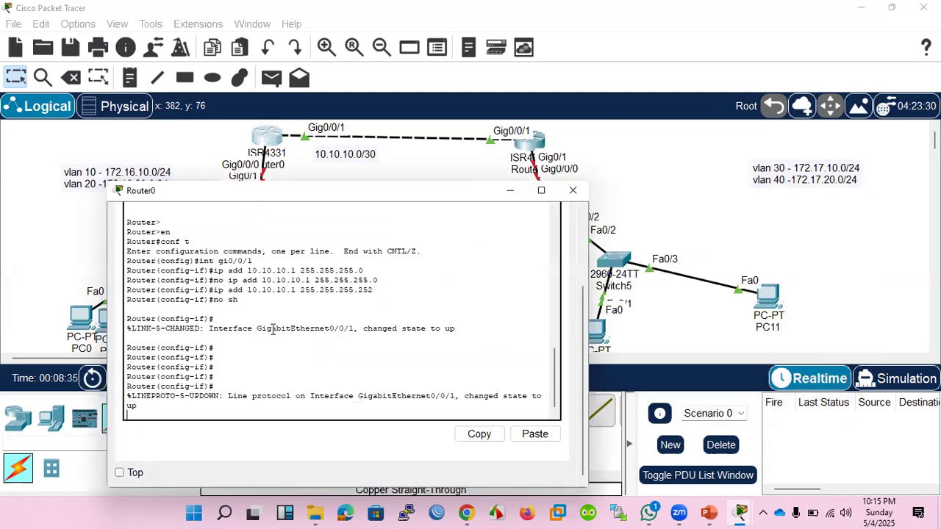
key("Return")
key("Return")
key("Return")
key("Return")
key("Return")
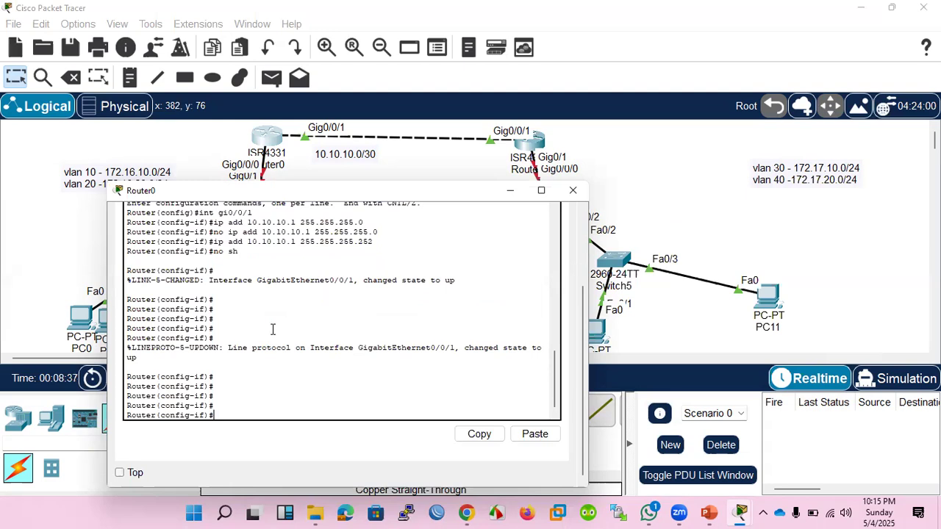
key("Up")
key("Up")
key("Up")
key("Up")
key("Up")
key("BackSpace")
type("0")
Enable Router0's gi0/0/0 interface with no shutdown.
key("Return")
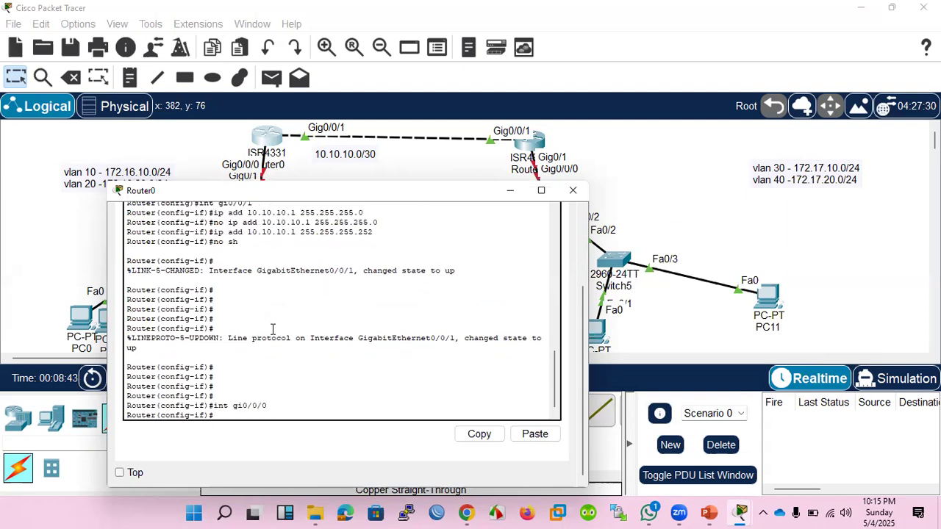
type("no sh")
key("Return")
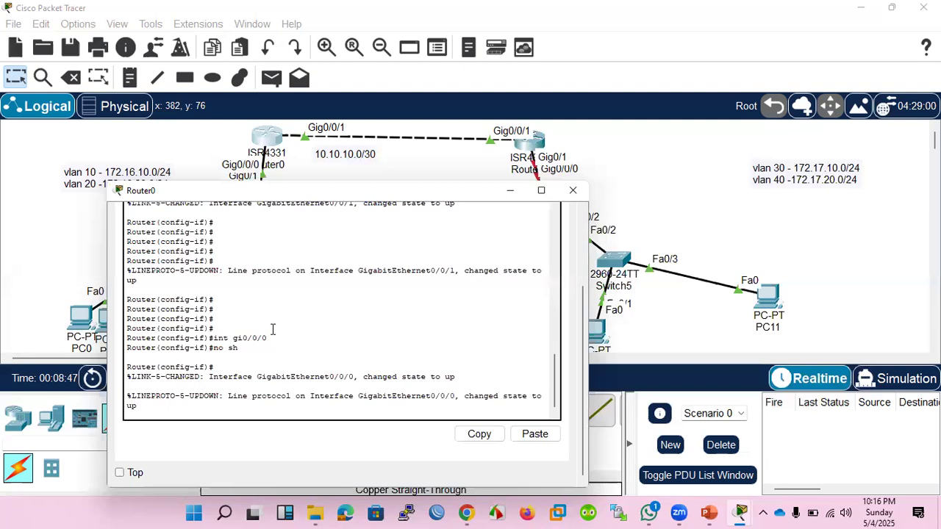
key("Return")
key("Return")
key("Return")
key("Return")
key("Return")
key("Return")
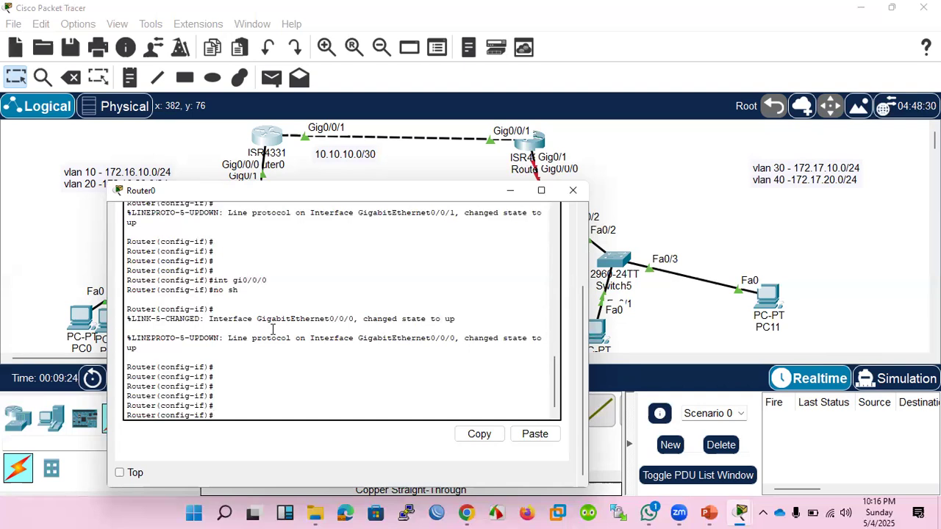
Create subinterface gi0/0/0.10 on Router0 for VLAN 10.
key("Up")
key("Up")
type(".10")
key("Return")
key("Return")
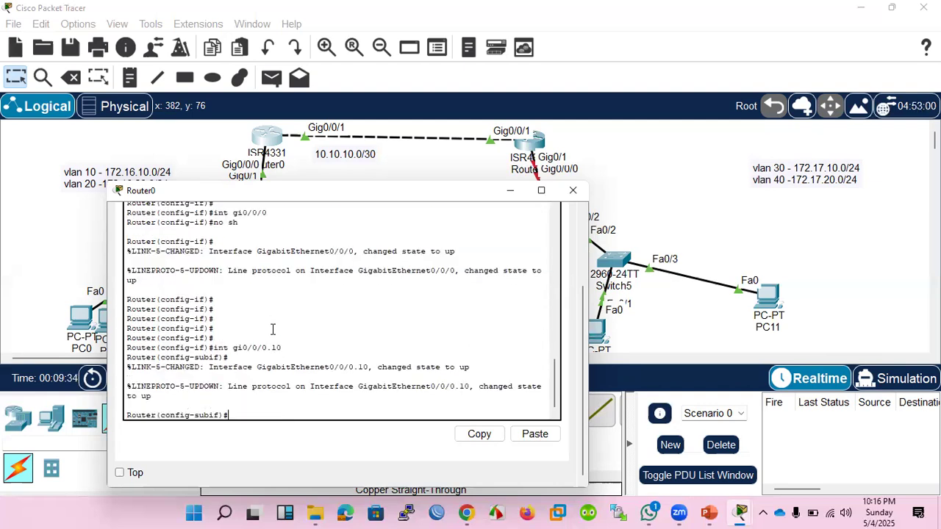
Set dot1Q encapsulation with VLAN ID 10 on the gi0/0/0.10 subinterface.
type("e")
type("nca")
key("Tab")
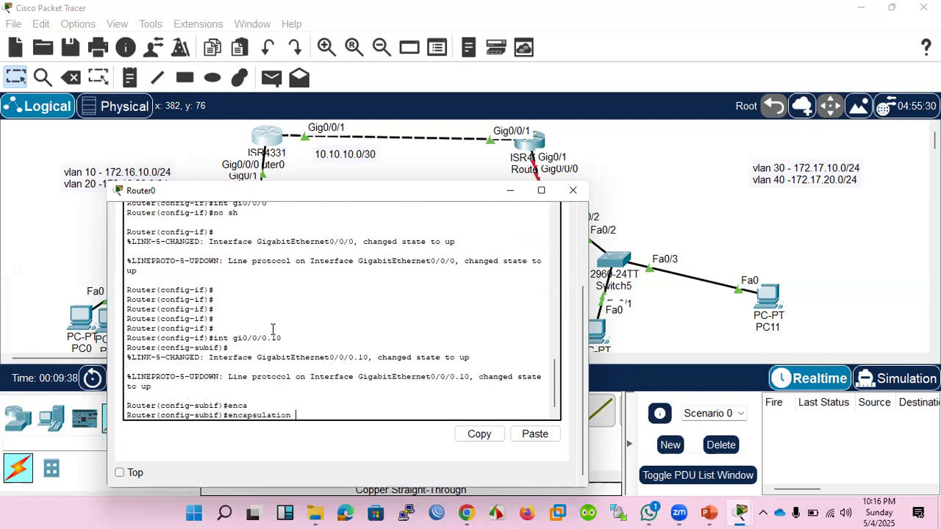
type("dot")
key("Tab")
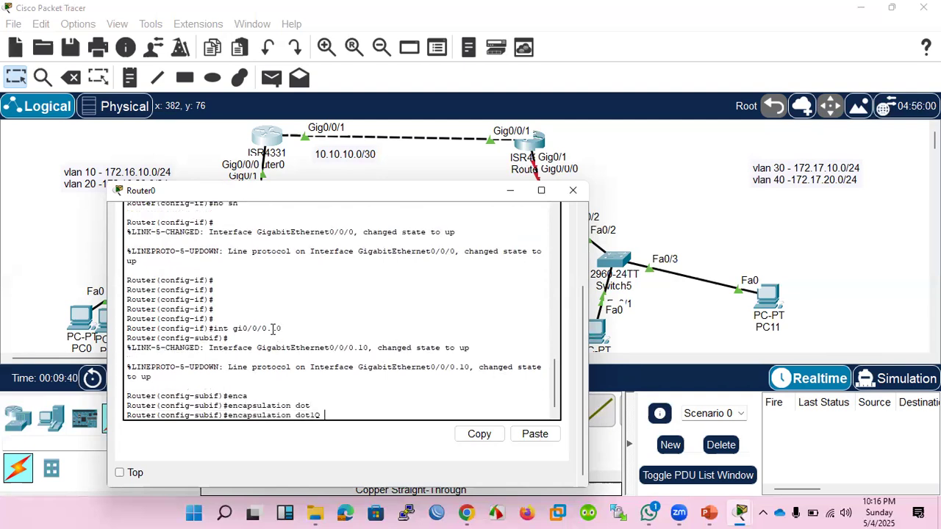
type("10")
key("Return")
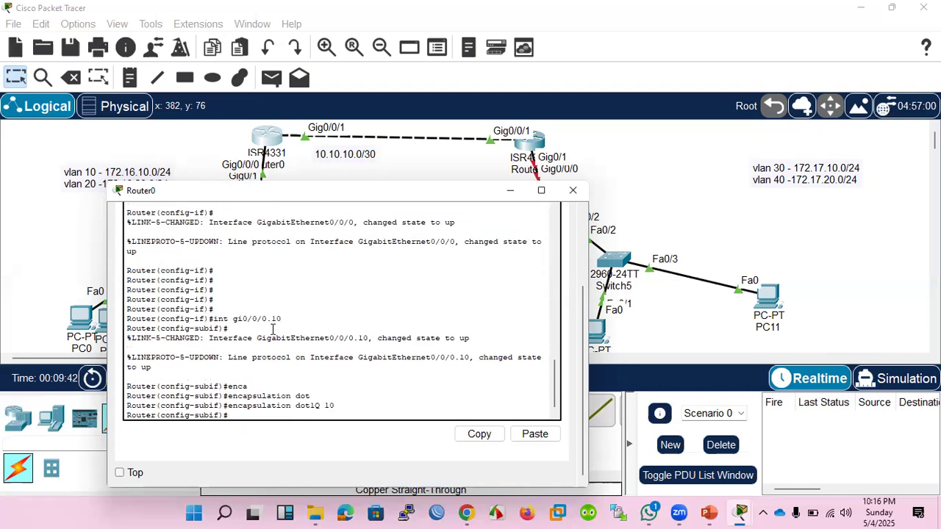
Assign IP address 172.16.10.1 with mask 255.255.255.0 to the gi0/0/0.10 subinterface.
type("ip add 172.16")
type(".10")
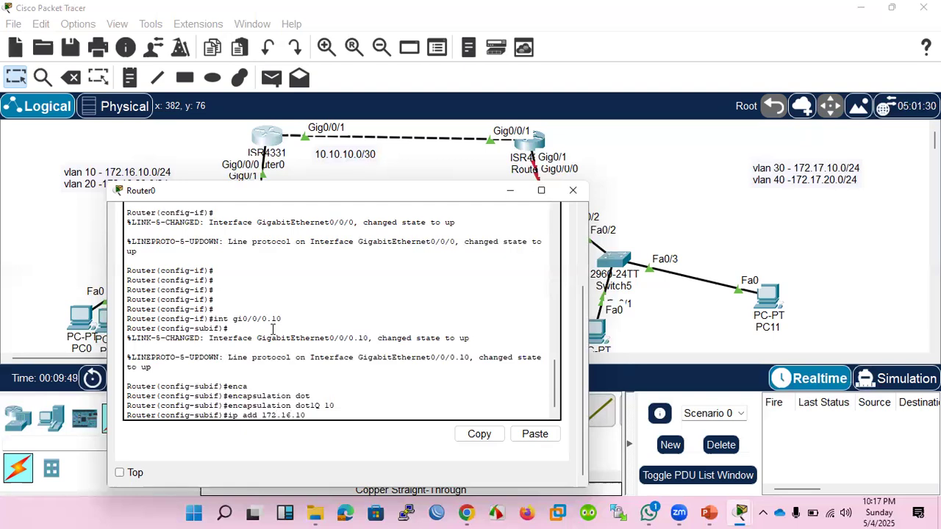
type(".1 255.255.255.0")
key("Return")
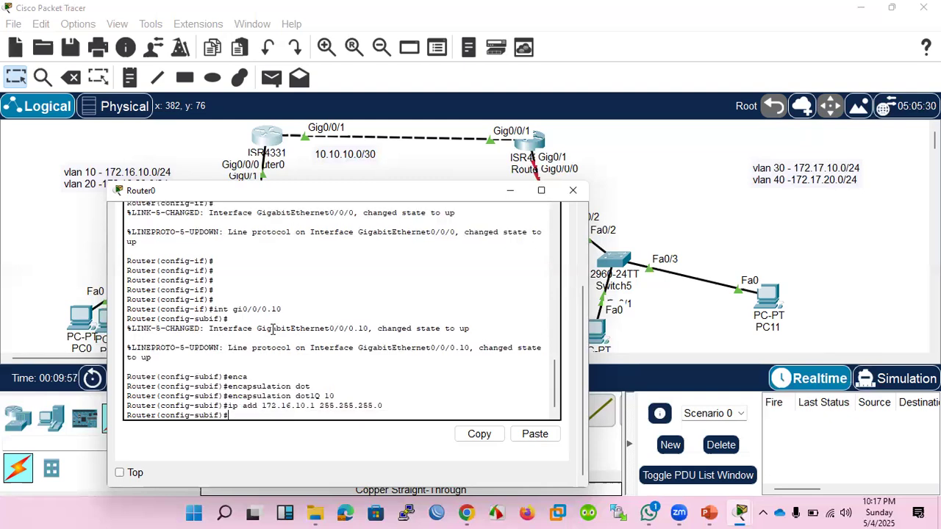
Enable the gi0/0/0.10 subinterface with no shutdown.
type("no sh")
key("Return")
Create subinterface gi0/0/0.20 on Router0 for VLAN 20.
key("Return")
key("Up")
key("Up")
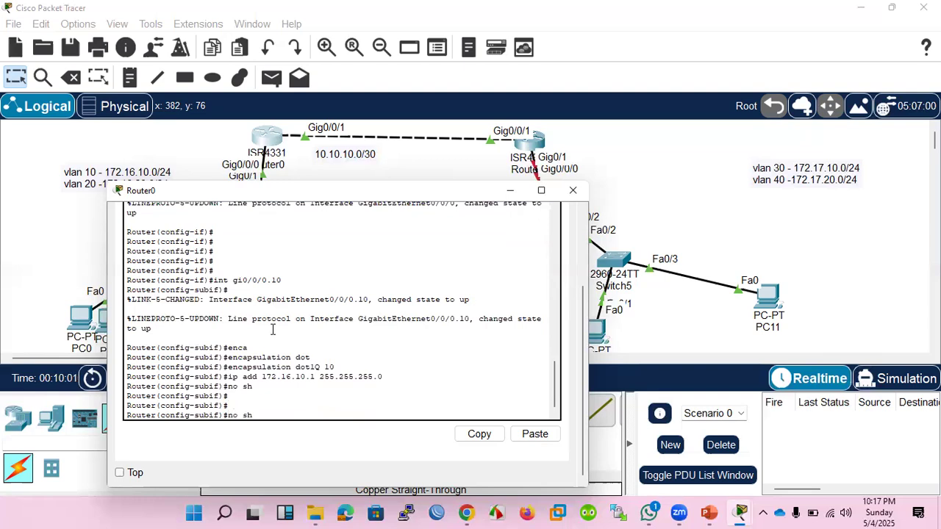
key("Up")
key("Up")
key("Up")
key("Up")
key("BackSpace")
key("BackSpace")
type("20")
key("Return")
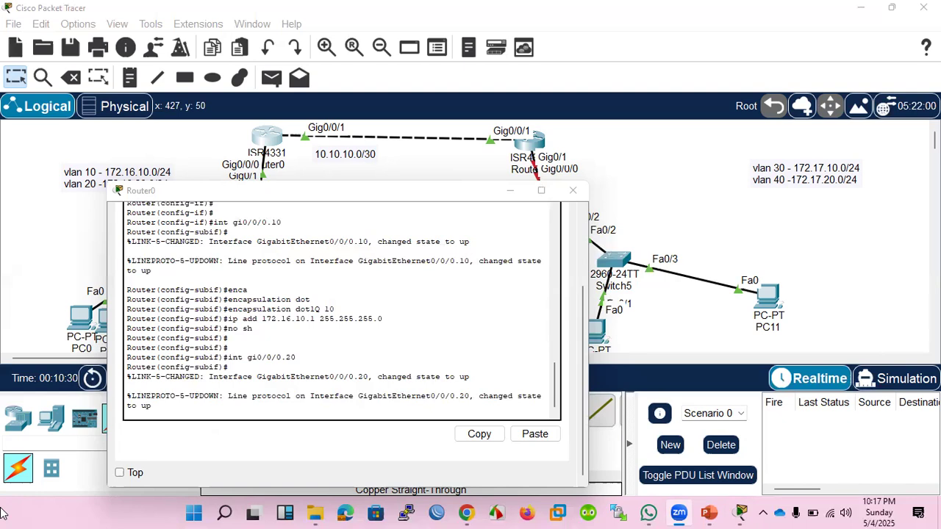
Try to assign IP address 172.16.20.1 with mask 255.255.255.0 to the gi0/0/0.20 subinterface on Router0.
mouse_move(316, 514)
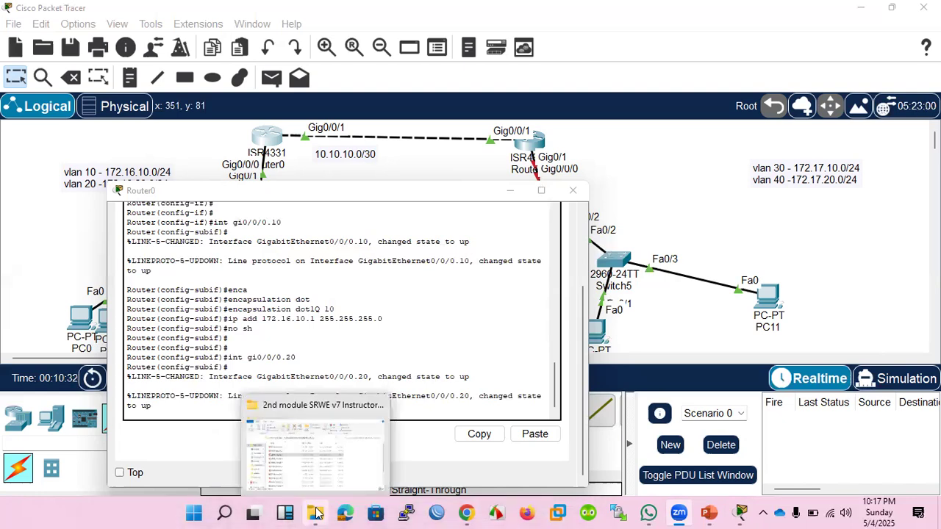
left_click(289, 303)
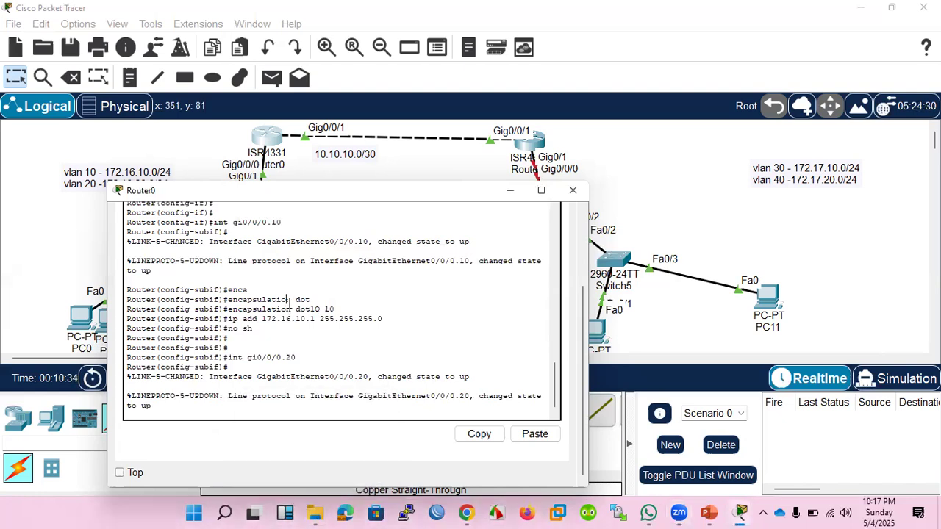
key("Up")
key("Return")
key("Return")
key("Return")
key("Return")
key("Return")
key("Return")
key("Return")
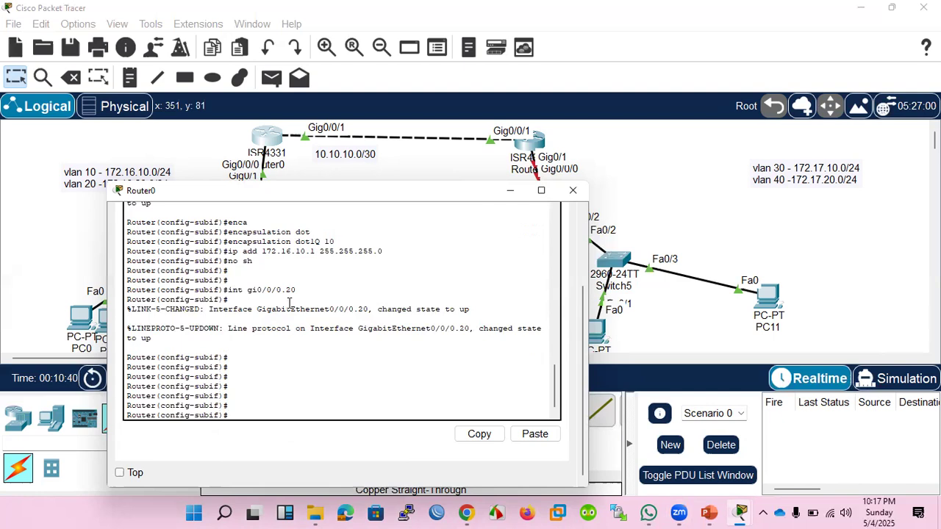
key("Up")
key("Up")
key("Up")
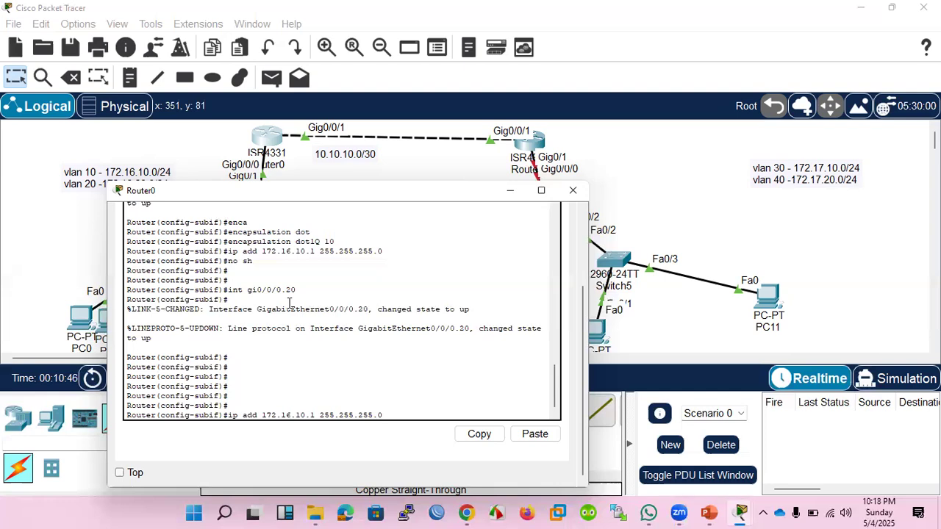
key("Left")
key("Left")
key("Left")
key("Left")
key("Left")
key("Left")
key("Left")
key("Left")
key("Left")
key("Left")
key("BackSpace")
type("2")
key("Return")
Set dot1Q encapsulation with VLAN ID 20 on Router0's gi0/0/0.20 subinterface.
key("Up")
key("Up")
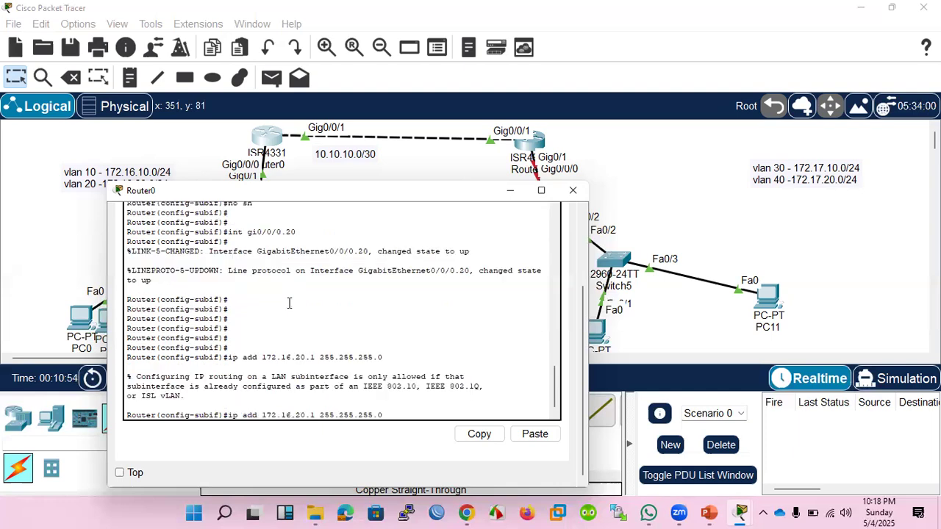
key("Up")
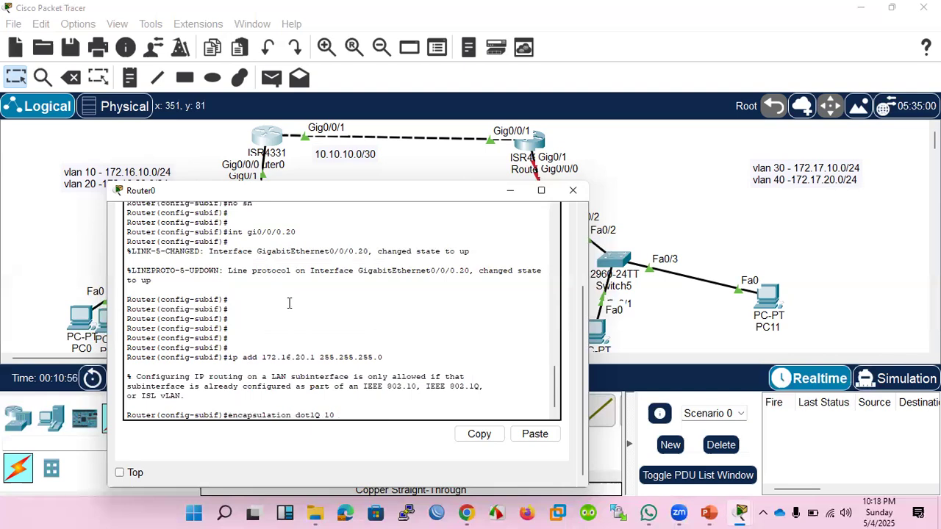
key("BackSpace")
key("BackSpace")
type("20")
key("Return")
Assign IP address 172.16.20.1 with mask 255.255.255.0 to the VLAN 20 subinterface on Router0.
key("Up")
key("Up")
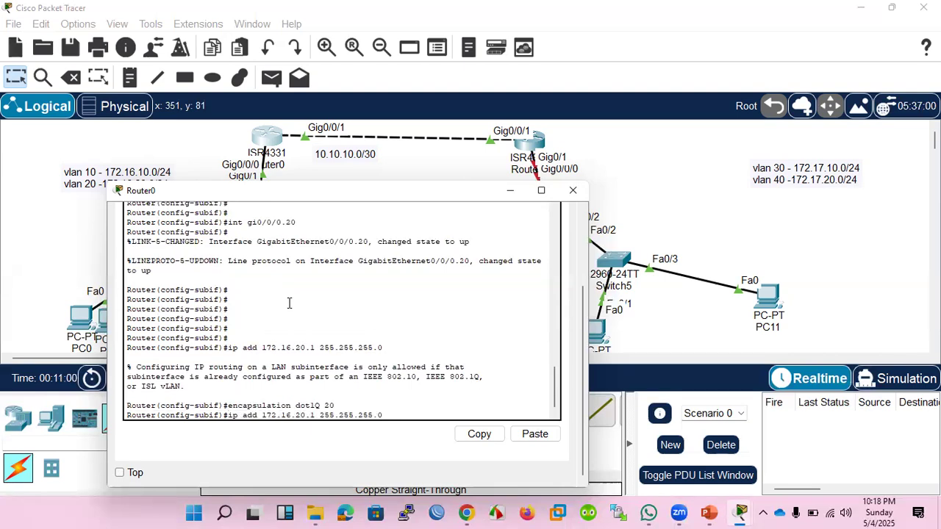
key("Return")
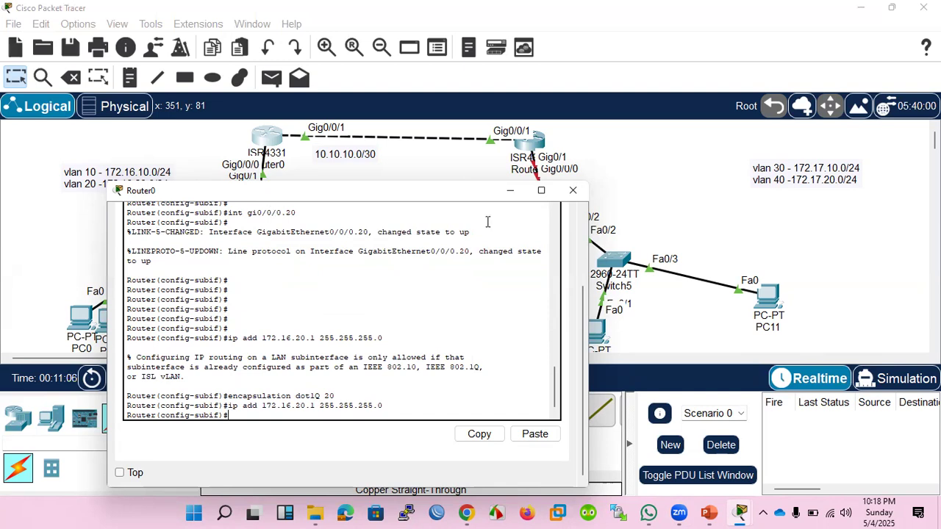
Bring up Router1's console and enter configuration mode for interface gi0/0/0.
left_click(529, 150)
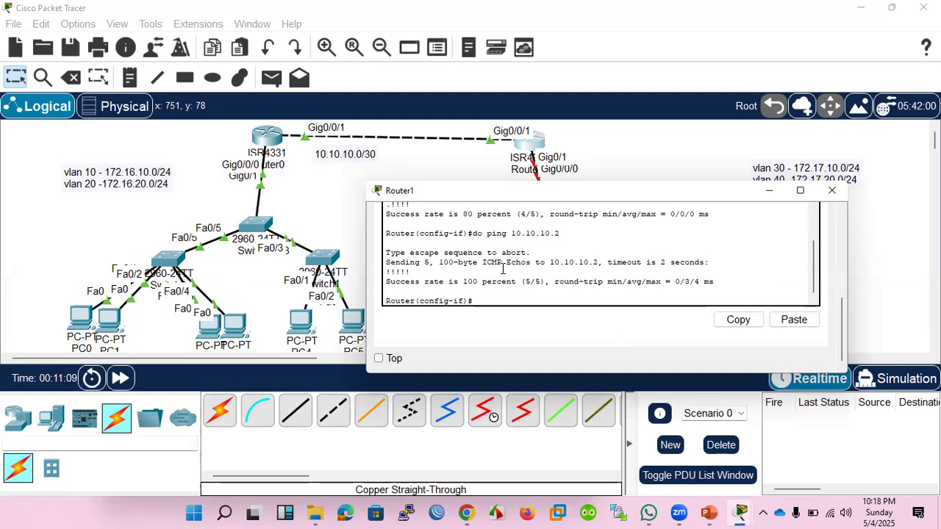
key("Up")
key("Up")
key("Up")
key("Up")
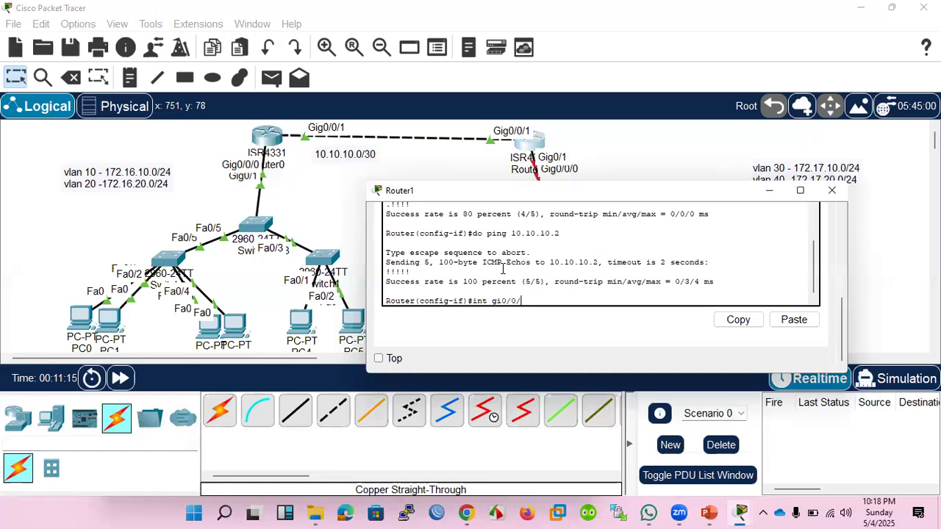
type("0")
key("Return")
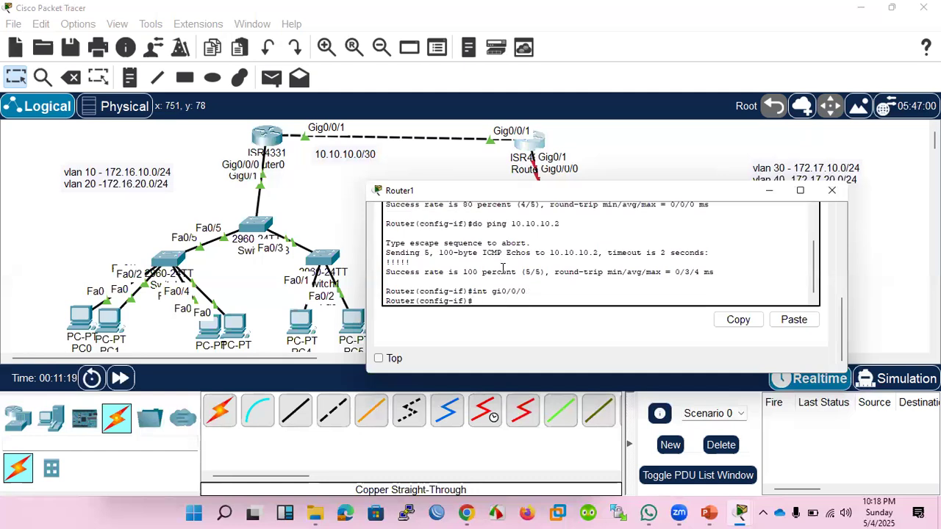
Copy the "encapsulation dot1Q 10" command from Router0's console output.
left_click(261, 138)
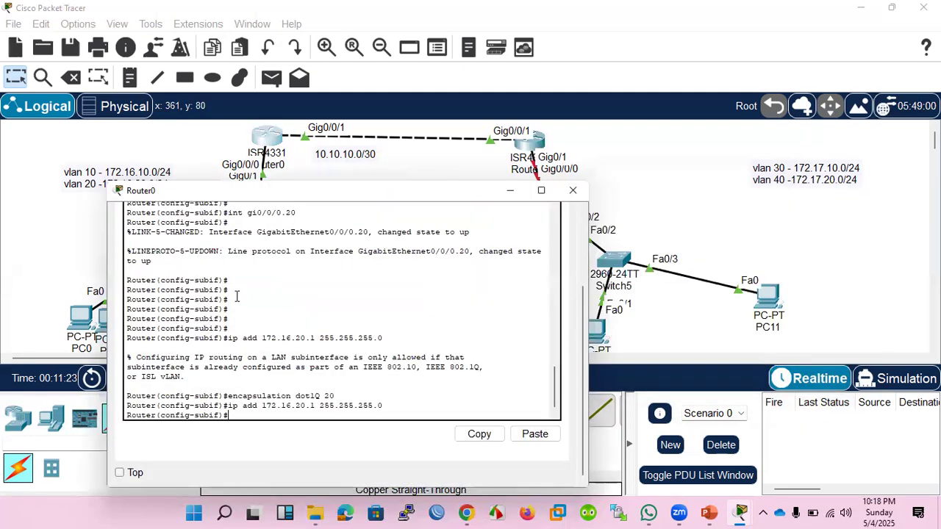
scroll(236, 296, "up", 1)
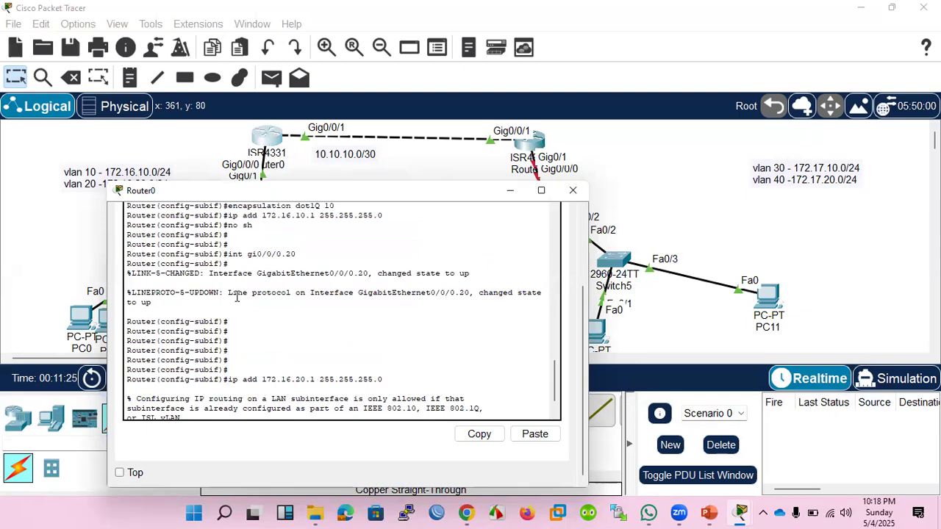
scroll(236, 296, "up", 1)
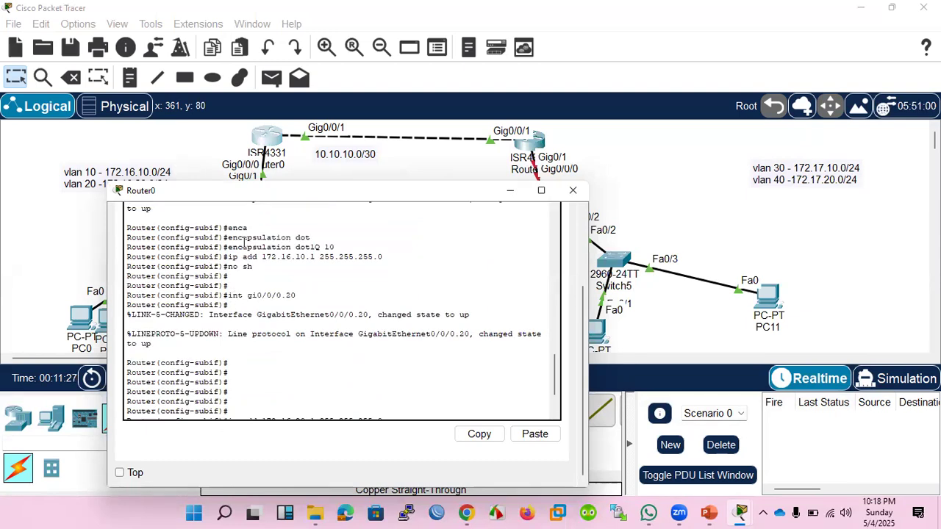
left_click_drag(227, 247, 330, 246)
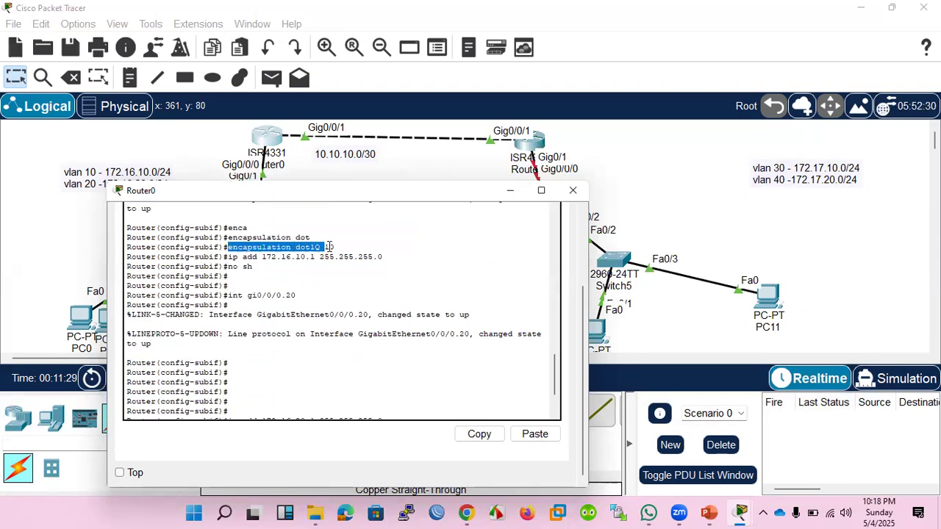
right_click(329, 251)
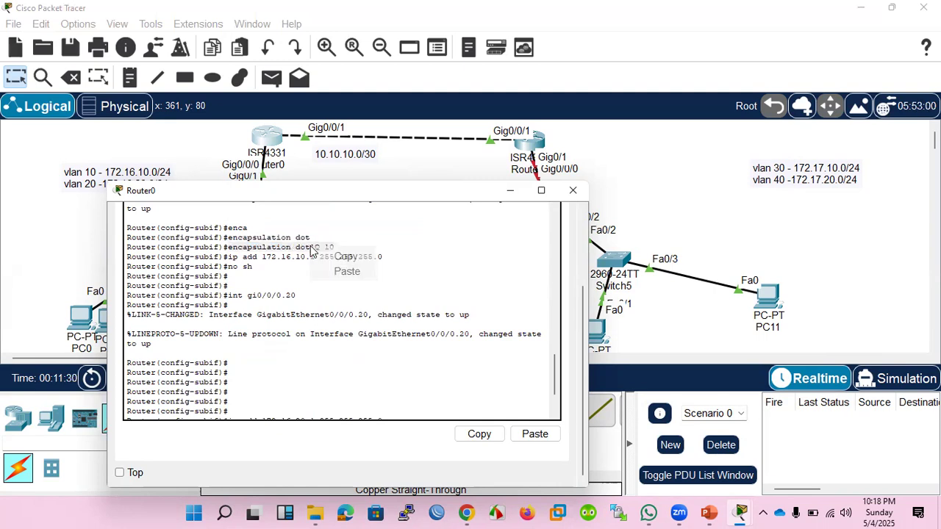
left_click(346, 257)
Try to apply the copied dot1Q encapsulation command with VLAN ID 30 directly on Router1's gi0/0/0 interface.
left_click(531, 144)
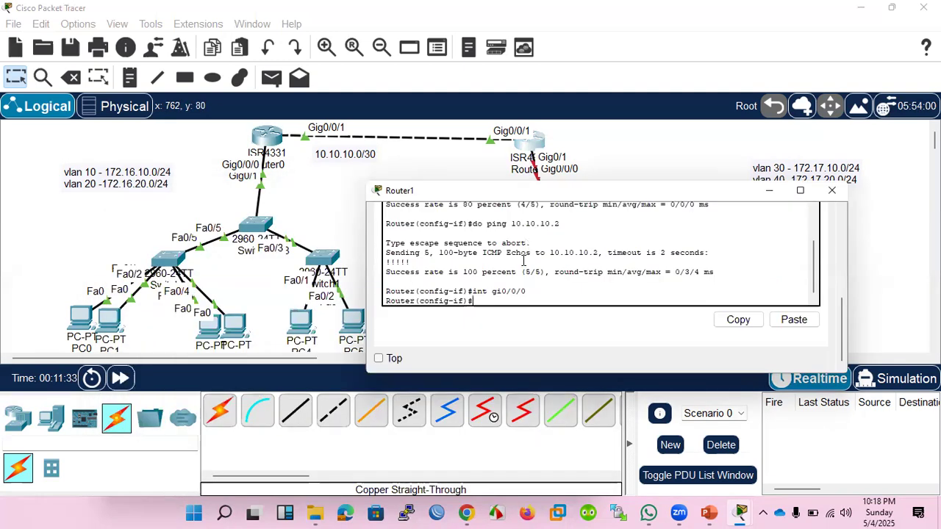
right_click(516, 295)
left_click(540, 320)
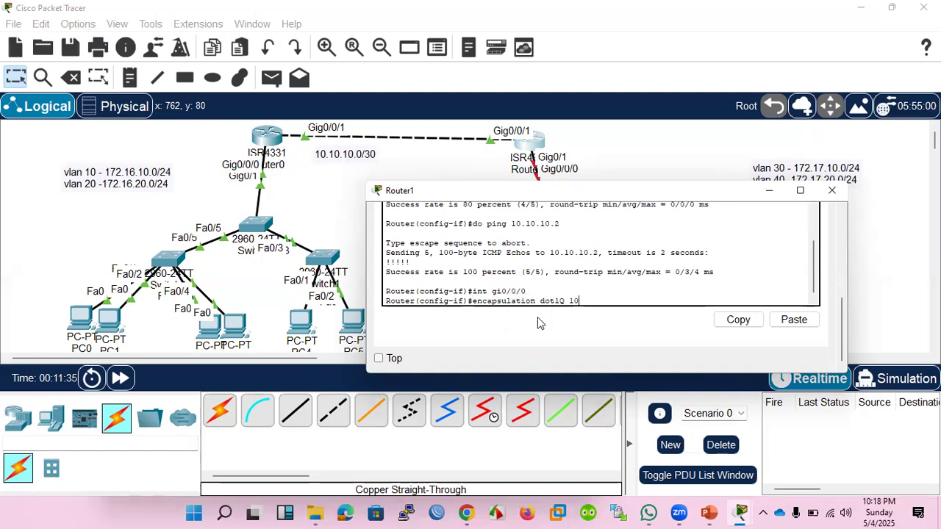
key("BackSpace")
key("BackSpace")
type("30")
key("Return")
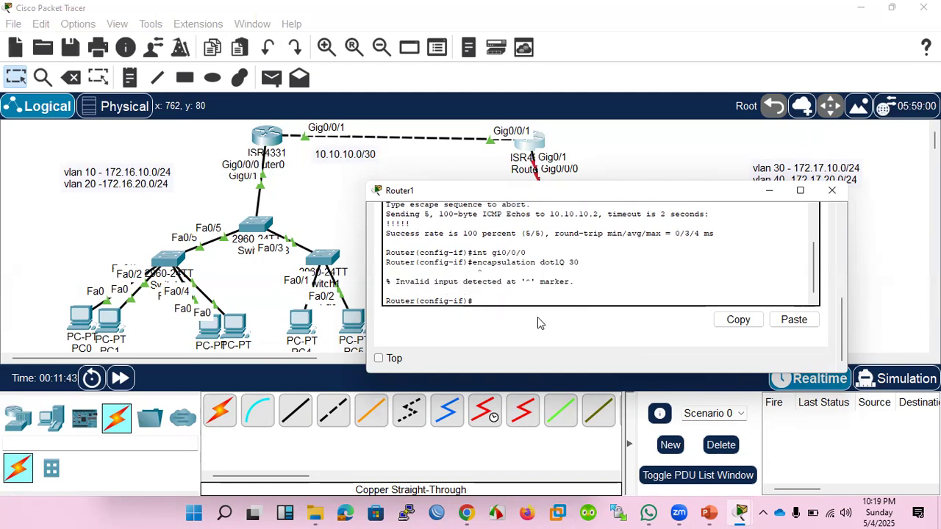
Enable interface gi0/0/0 on Router1 with no shutdown.
key("Up")
key("Up")
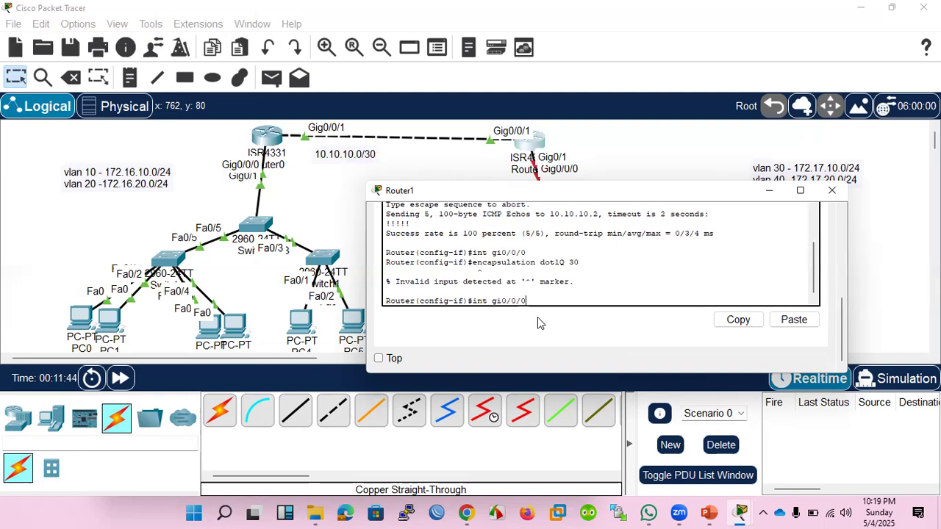
key("Return")
type("no s")
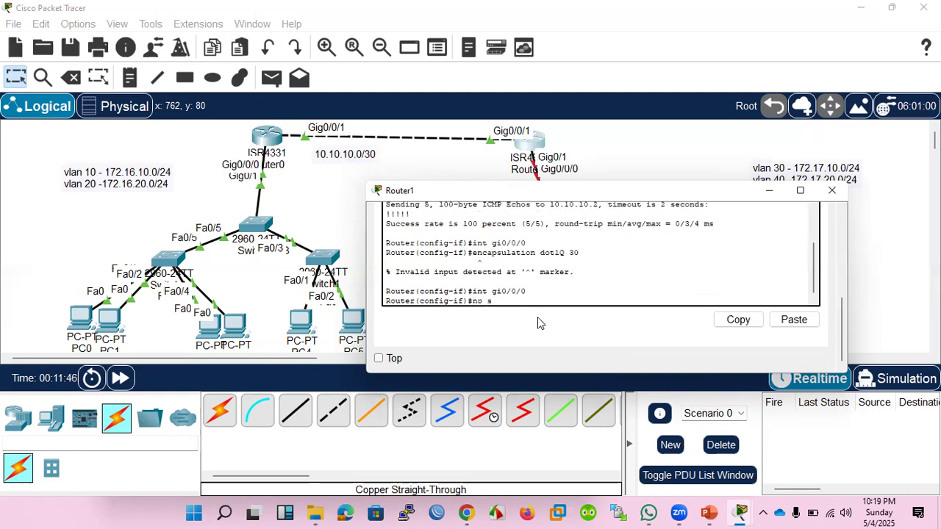
type("h")
key("Return")
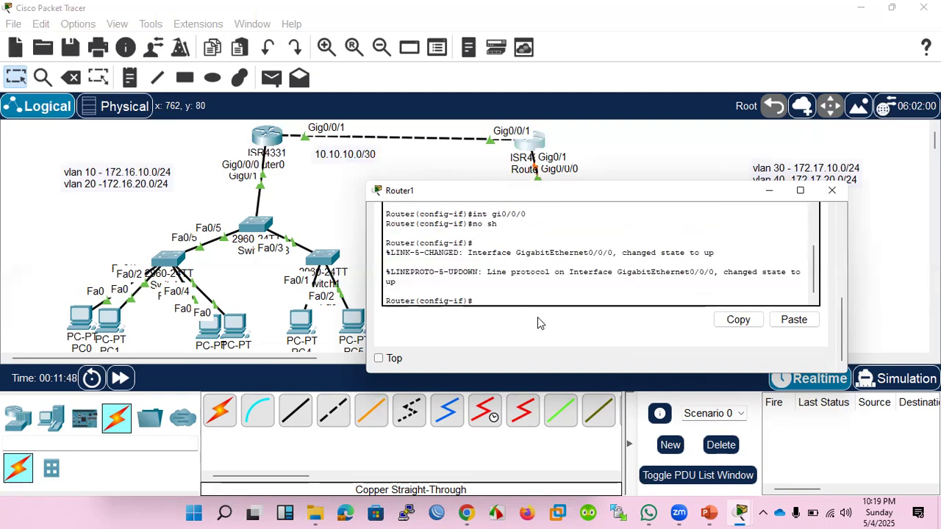
key("Return")
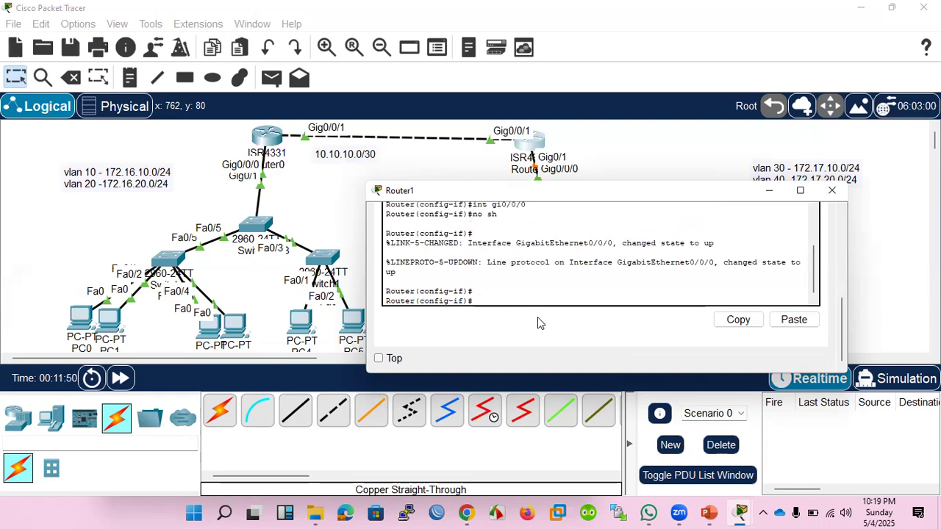
Create subinterface gi0/0/0.30 on Router1 for VLAN 30.
type("int gi0/0/0.30")
key("Return")
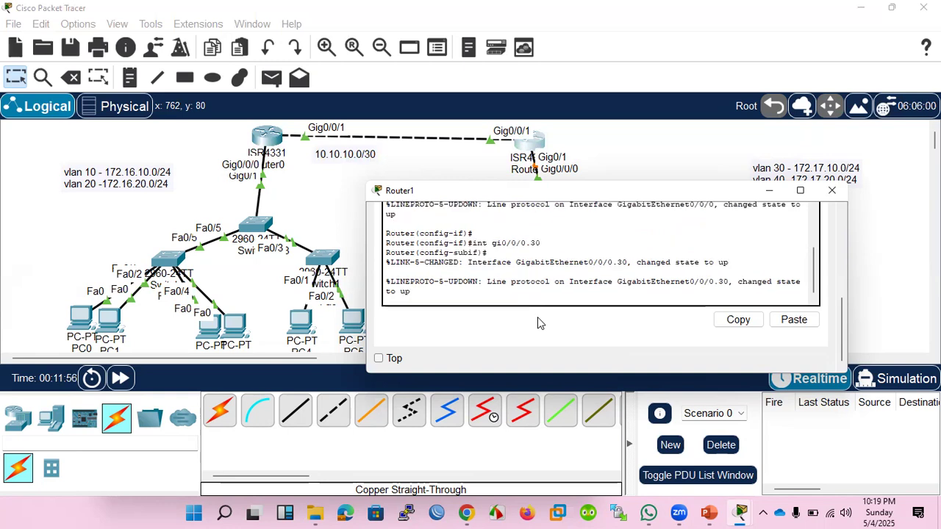
Set dot1Q encapsulation with VLAN ID 30 on Router1's gi0/0/0.30 subinterface.
key("Up")
key("BackSpace")
key("BackSpace")
key("BackSpace")
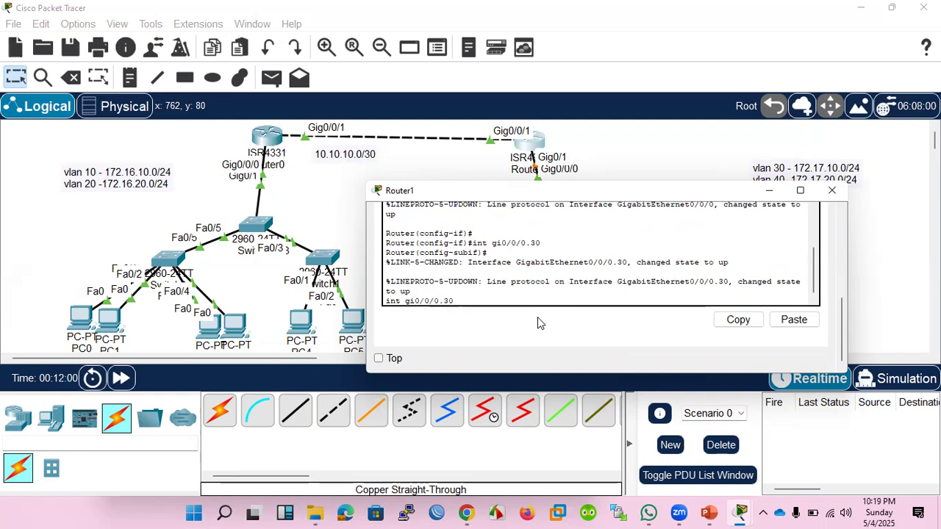
key("Up")
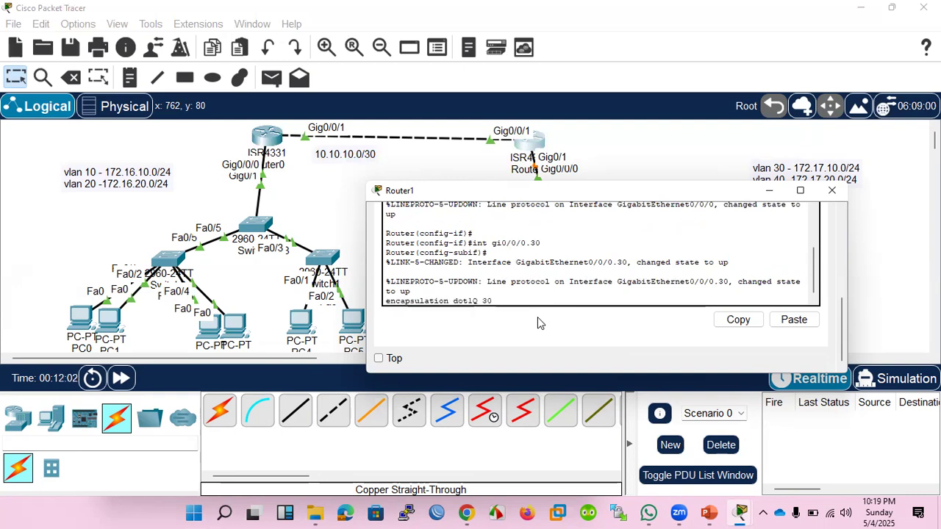
key("Return")
Enable the gi0/0/0.30 subinterface on Router1 with no shutdown.
type("no sh")
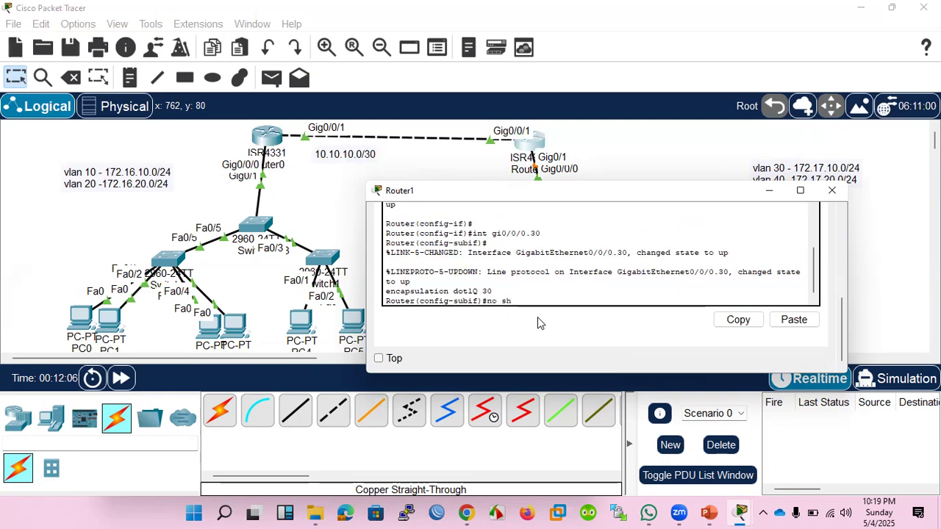
key("Return")
key("Return")
key("Return")
key("Return")
Create subinterface gi0/0/0.40 on Router1 for VLAN 40.
key("Up")
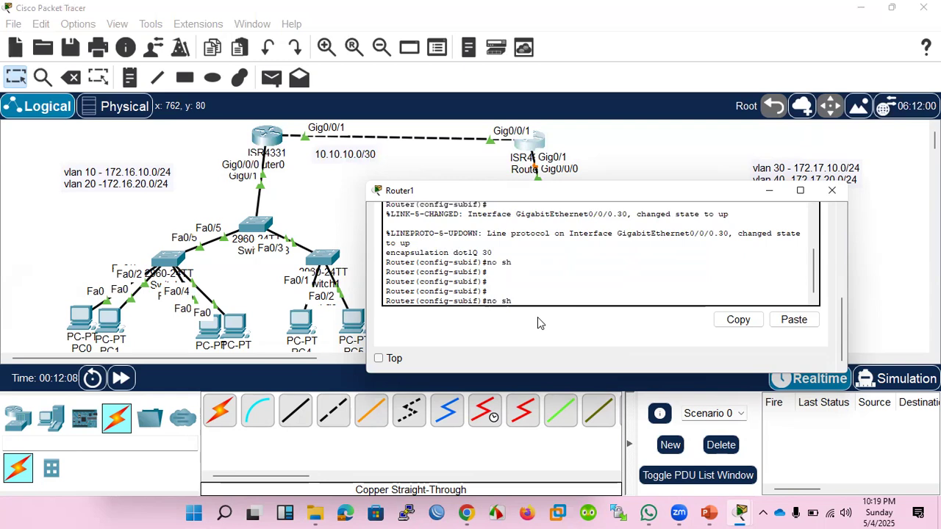
key("Up")
key("Up")
key("BackSpace")
key("BackSpace")
type("40")
key("Return")
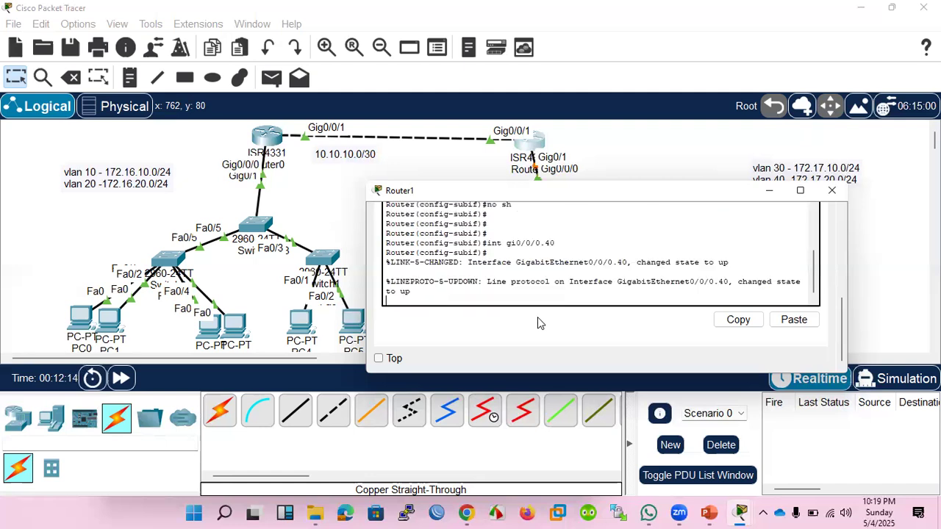
key("Return")
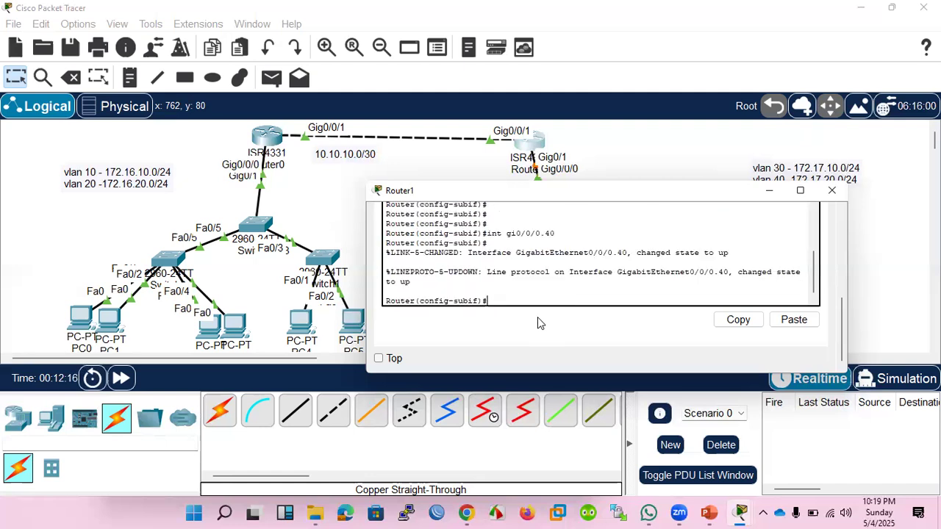
Set dot1Q encapsulation with VLAN ID 40 on Router1's gi0/0/0.40 subinterface.
key("Up")
key("Up")
key("Up")
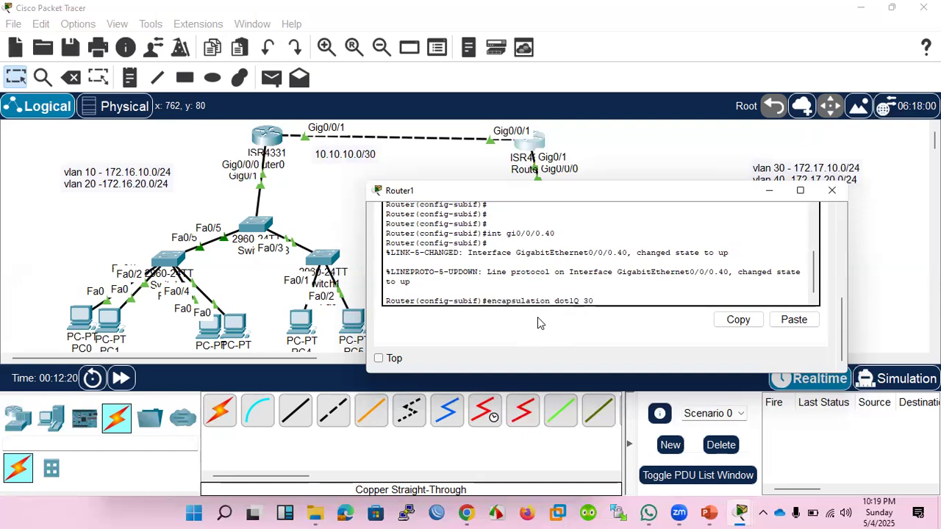
key("BackSpace")
key("BackSpace")
type("40")
key("Return")
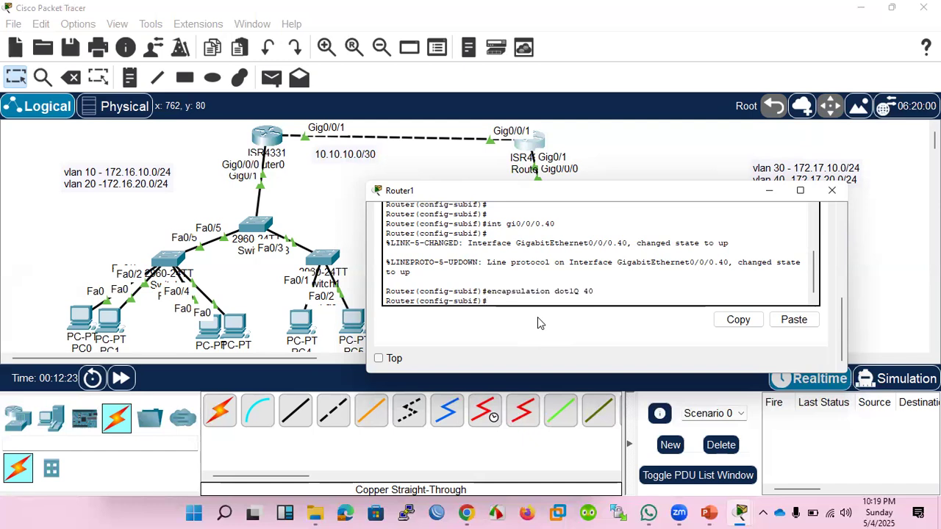
Return to configuring subinterface gi0/0/0.30 on Router1.
type("no sh")
key("Up")
key("Up")
key("Up")
key("Up")
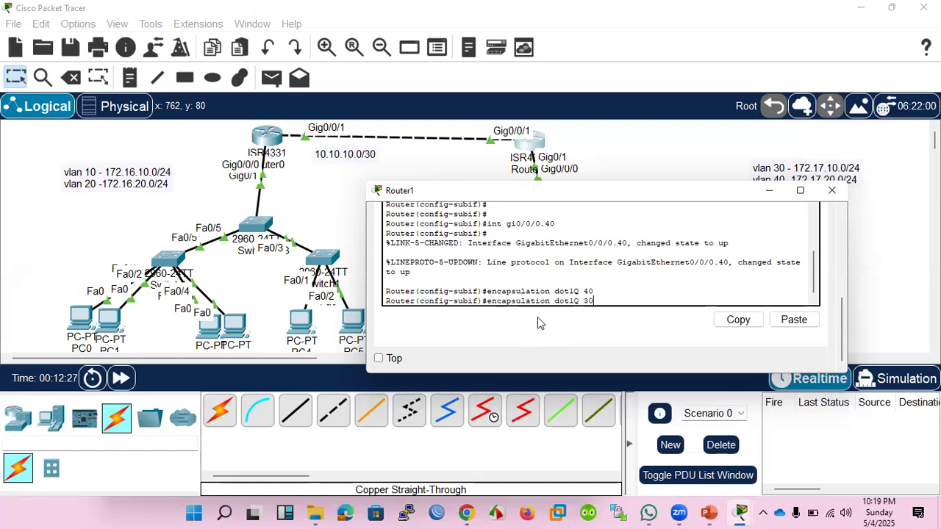
key("Up")
key("Up")
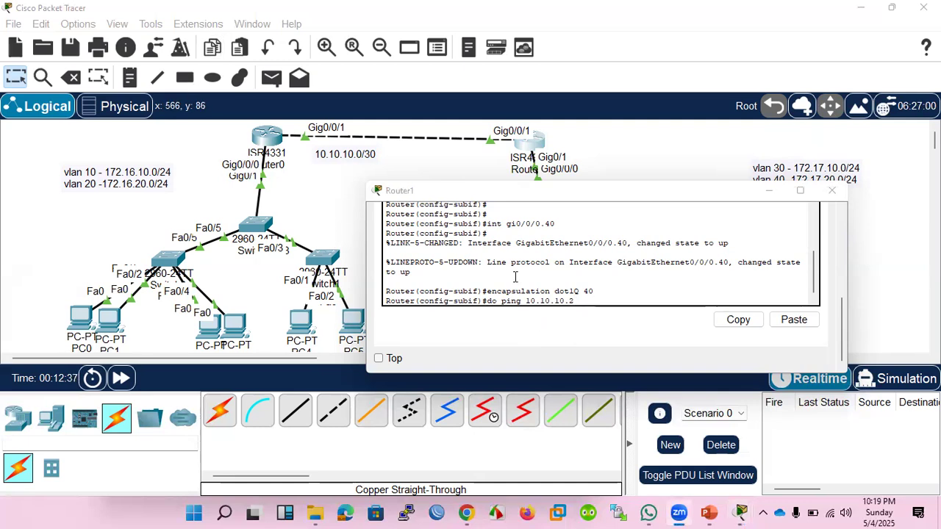
left_click(516, 277)
key("Down")
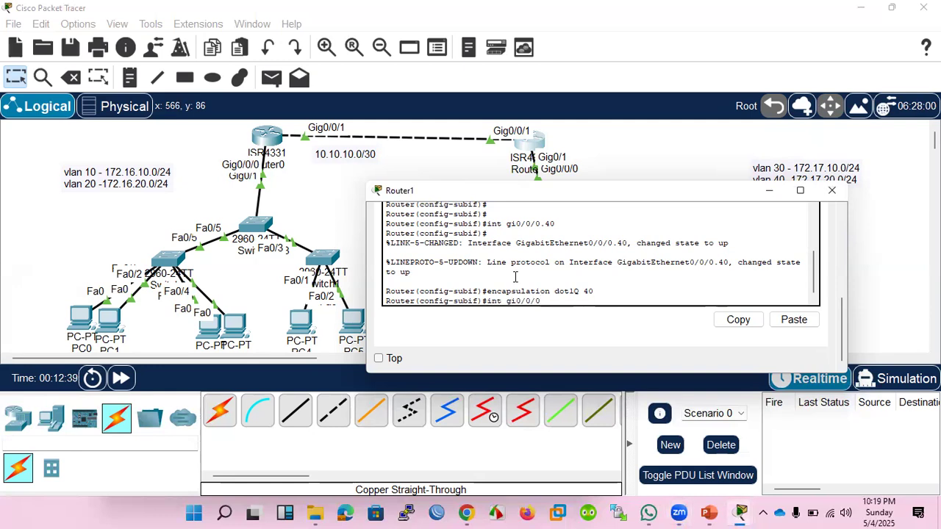
key("Down")
key("Up")
type(".30")
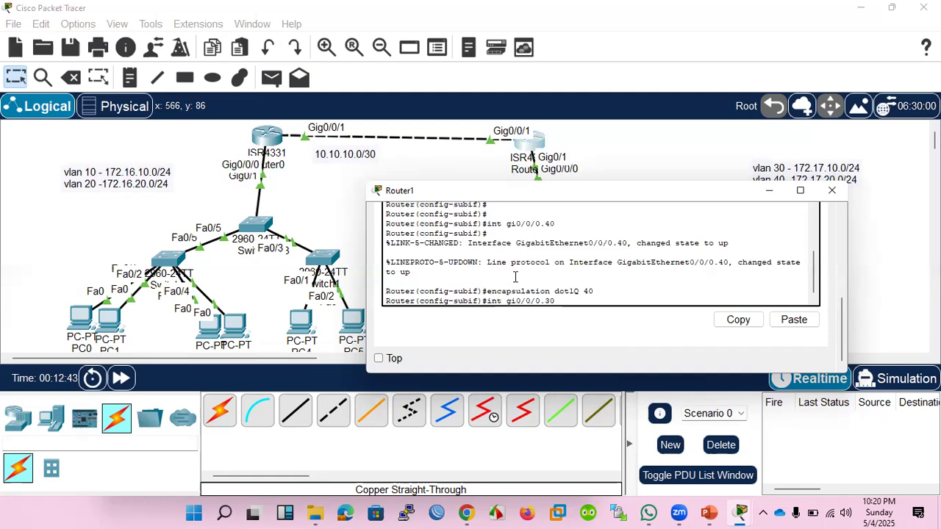
key("Return")
Try to give Router1's gi0/0/0.30 an IP address entered as 172.17.10 1 with mask 255.255.255.0.
type("i")
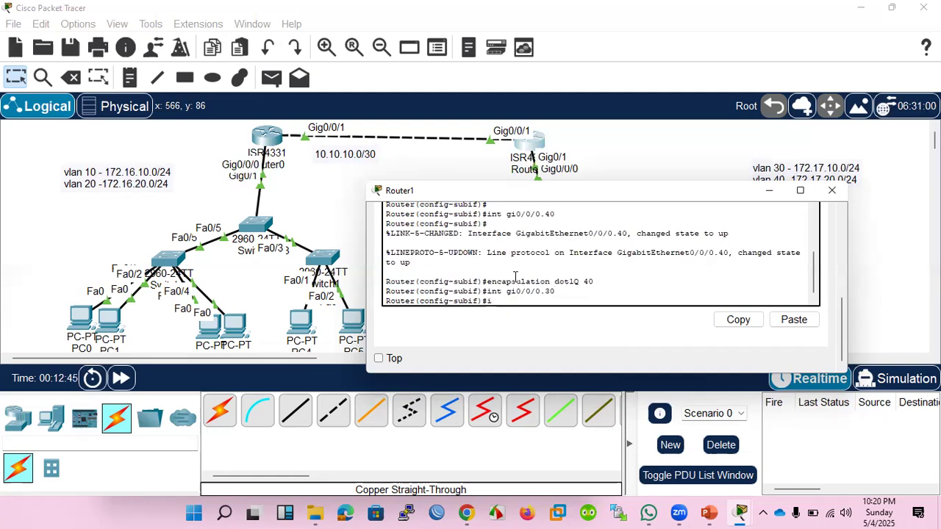
type("p add 172")
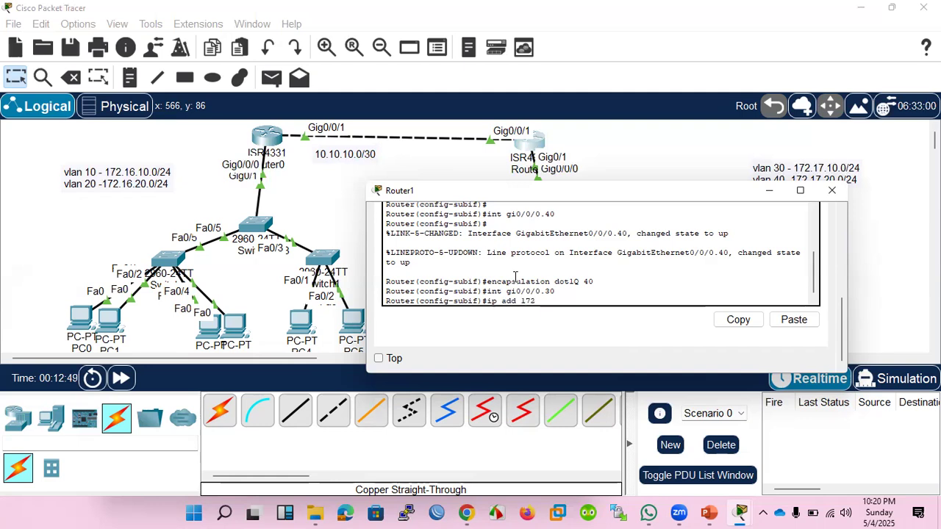
type(".17.10.1 255.255.255.")
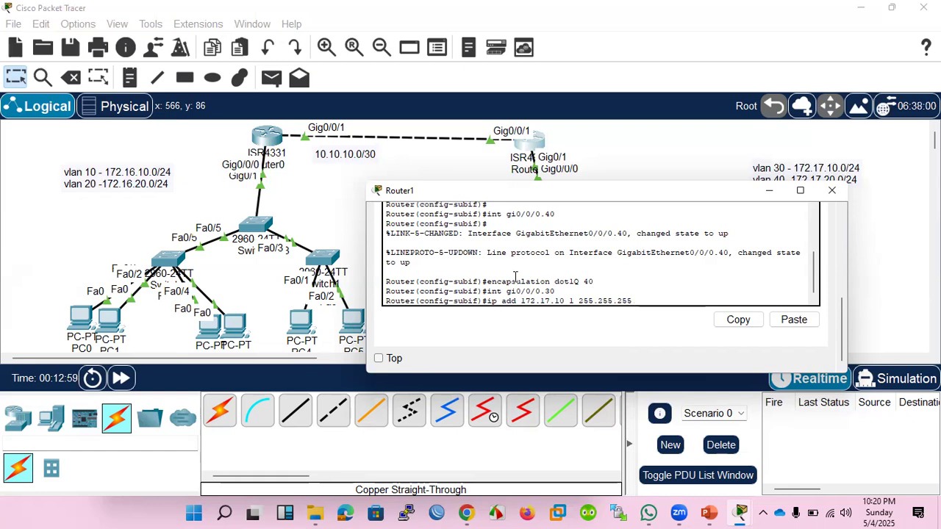
type("0")
key("Return")
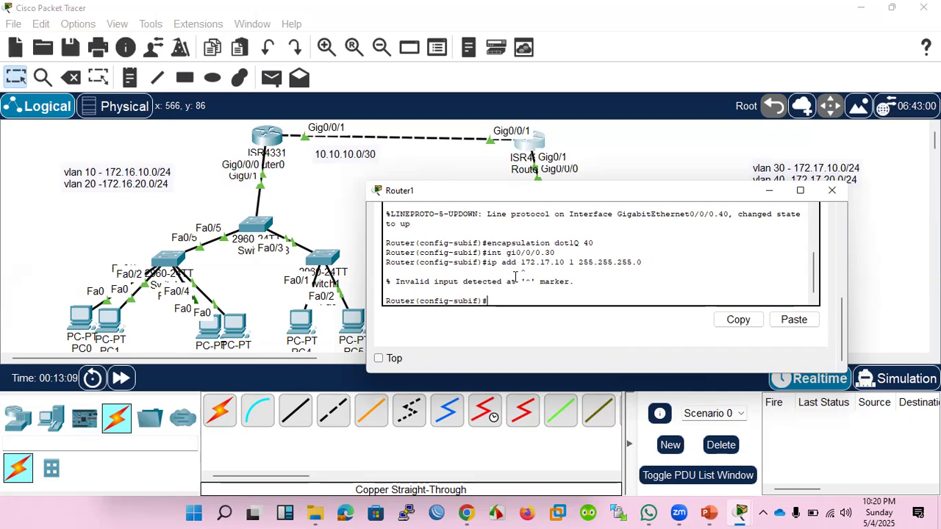
Correct the address command to assign 172.17.10.1 with mask 255.255.255.0 to Router1's gi0/0/0.30.
key("Up")
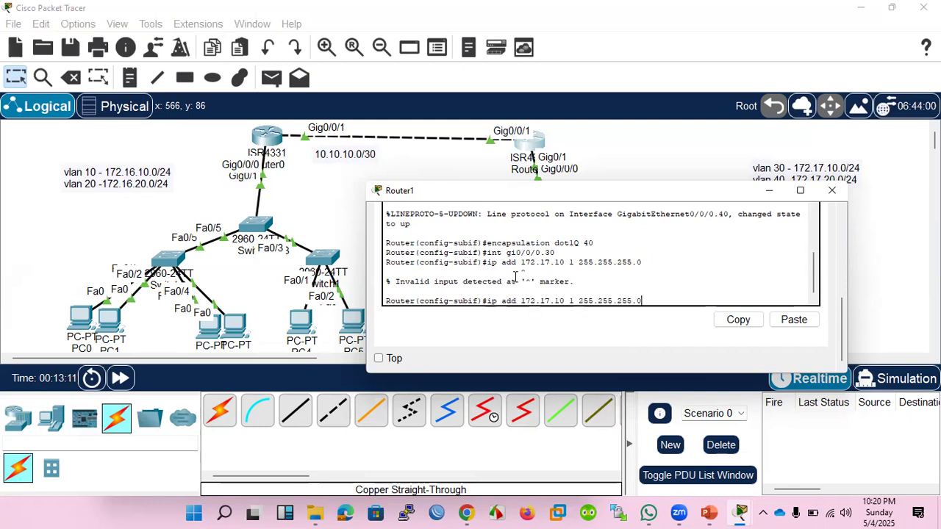
key("Left")
key("Left")
key("Left")
key("Left")
key("Left")
key("Left")
key("Left")
key("Left")
key("Left")
key("Left")
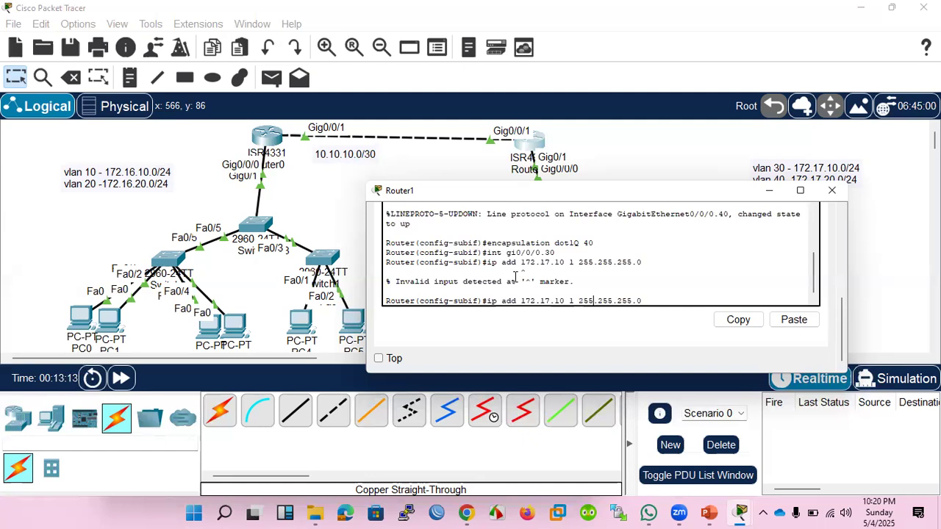
key("BackSpace")
key("BackSpace")
type(".1")
key("Return")
Switch Router1's configuration to subinterface gi0/0/0.40.
key("Up")
key("Up")
key("Up")
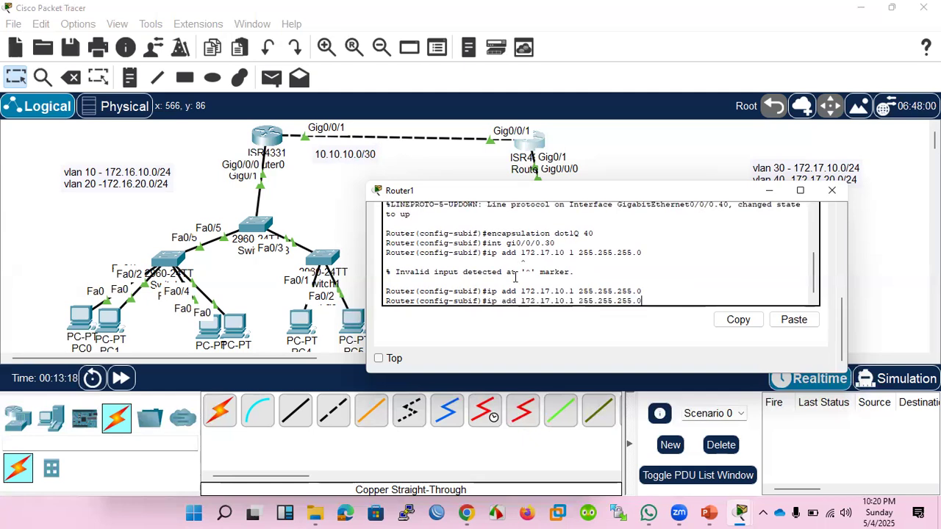
key("BackSpace")
key("BackSpace")
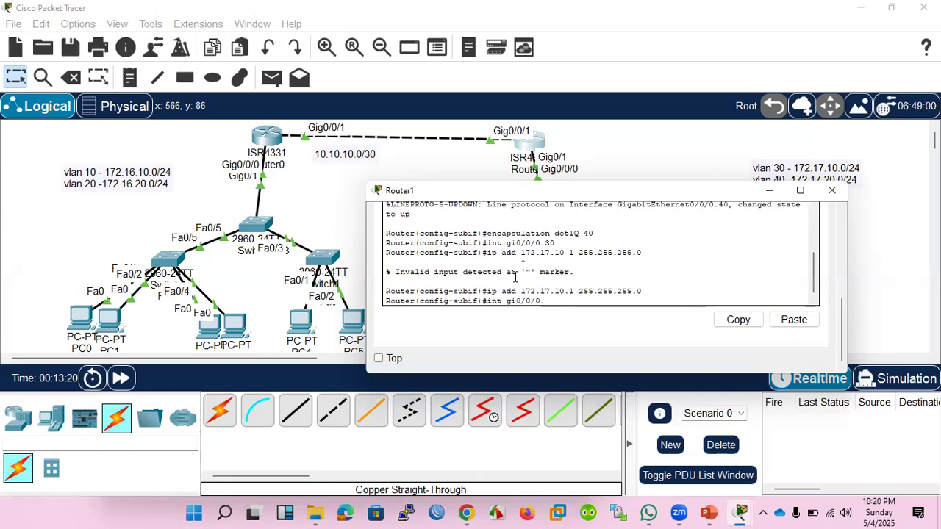
type("40")
key("Return")
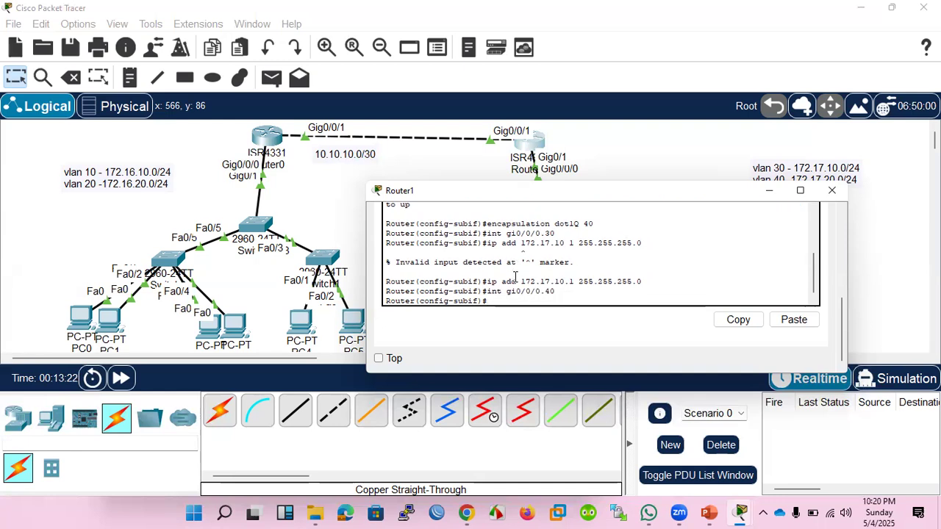
Assign IP address 172.17.20.1 with mask 255.255.255.0 to Router1's gi0/0/0.40 subinterface.
key("Up")
key("Up")
key("Left")
key("Left")
key("Left")
key("Left")
key("Left")
key("Left")
key("Left")
key("Left")
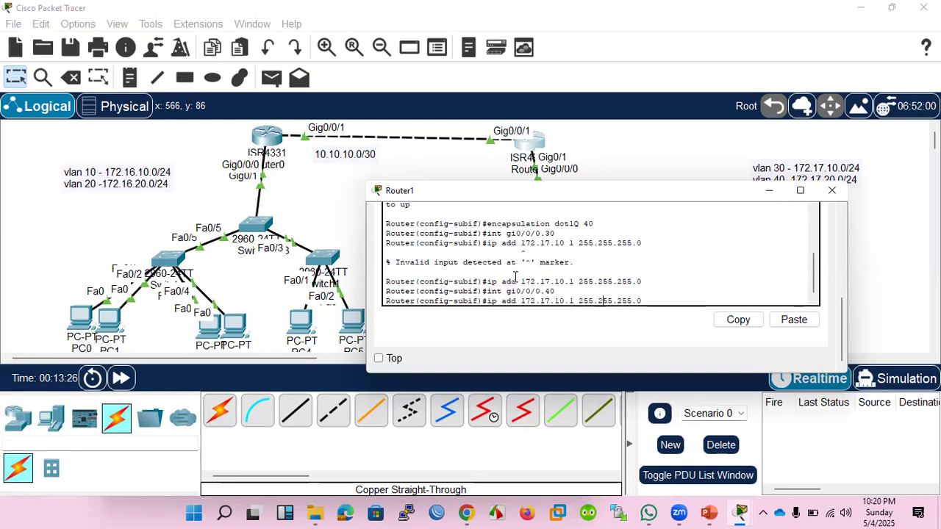
key("BackSpace")
type("2")
key("Return")
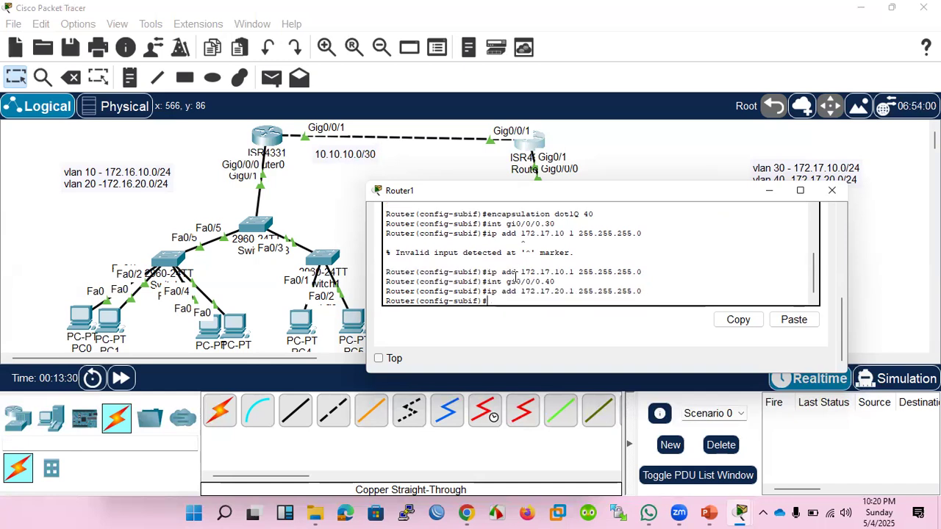
Close Router1's window and move Router1 slightly to the right in the topology, above Switch3.
key("Return")
key("Return")
key("Return")
key("Return")
key("Return")
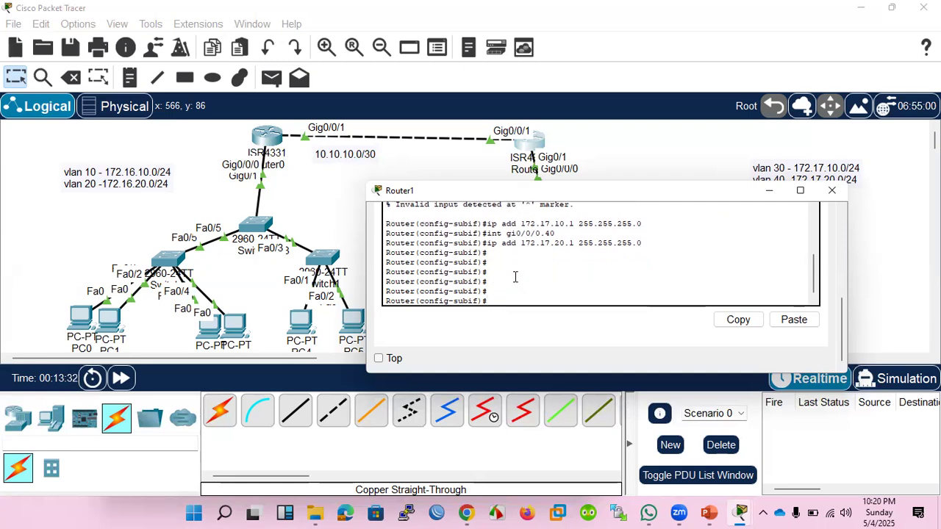
left_click(832, 192)
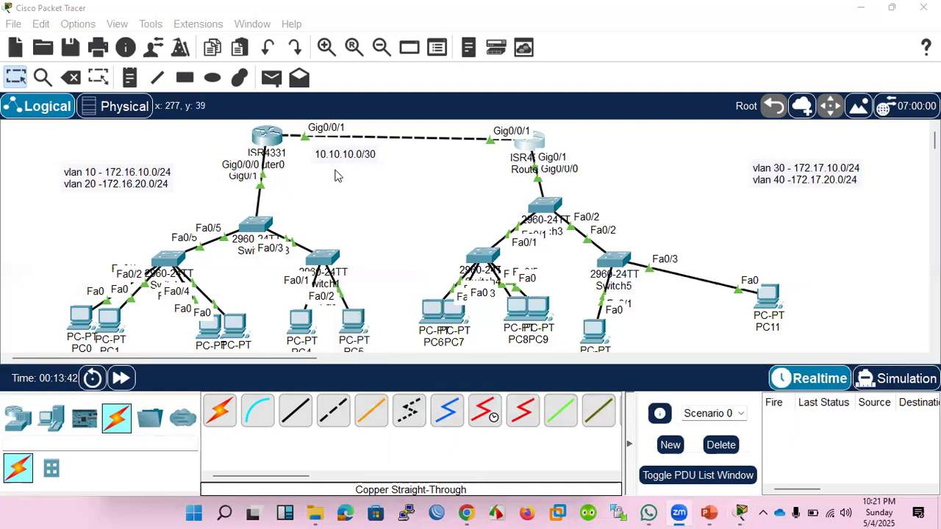
left_click_drag(526, 142, 540, 142)
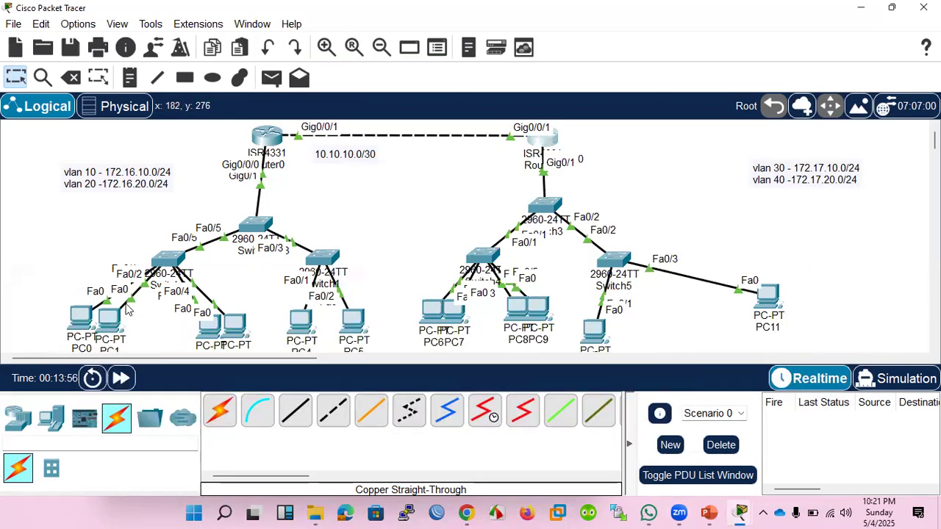
Open the IP configuration of PC0 in the topology.
left_click(79, 322)
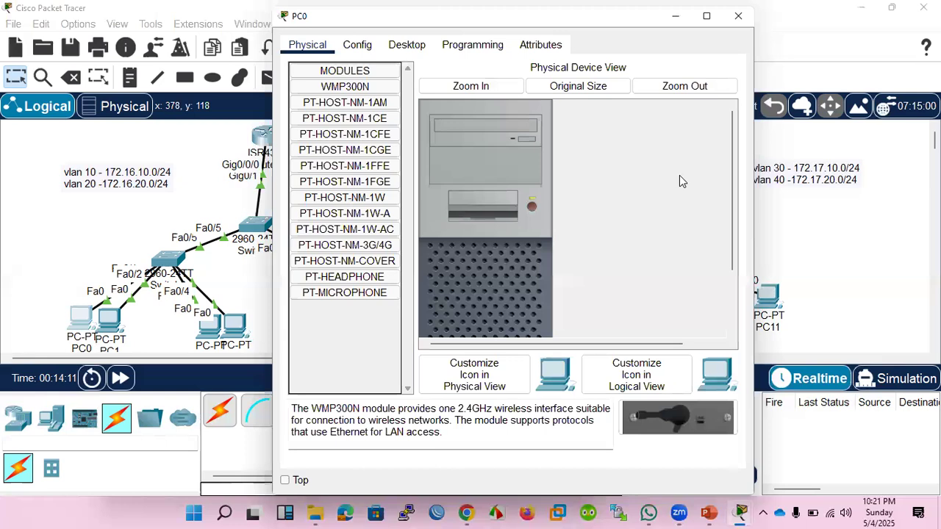
left_click(119, 25)
mouse_move(188, 41)
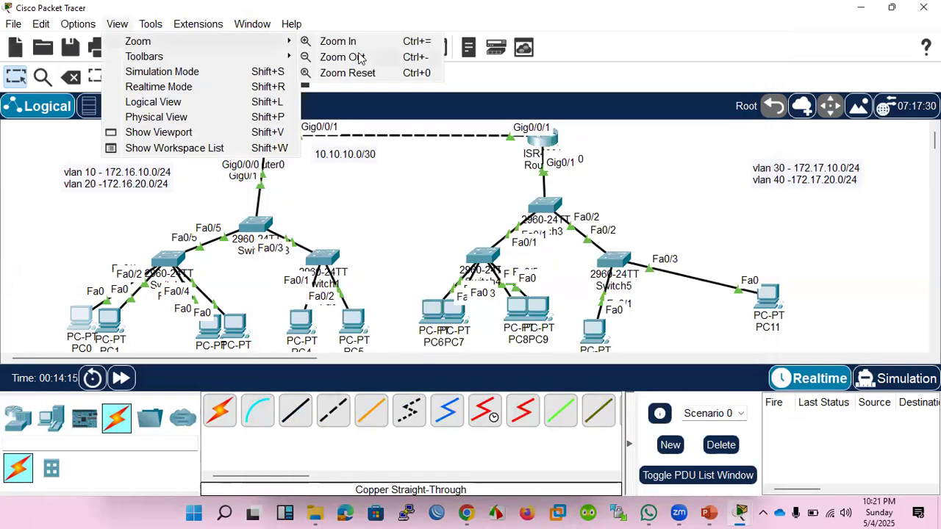
left_click(360, 57)
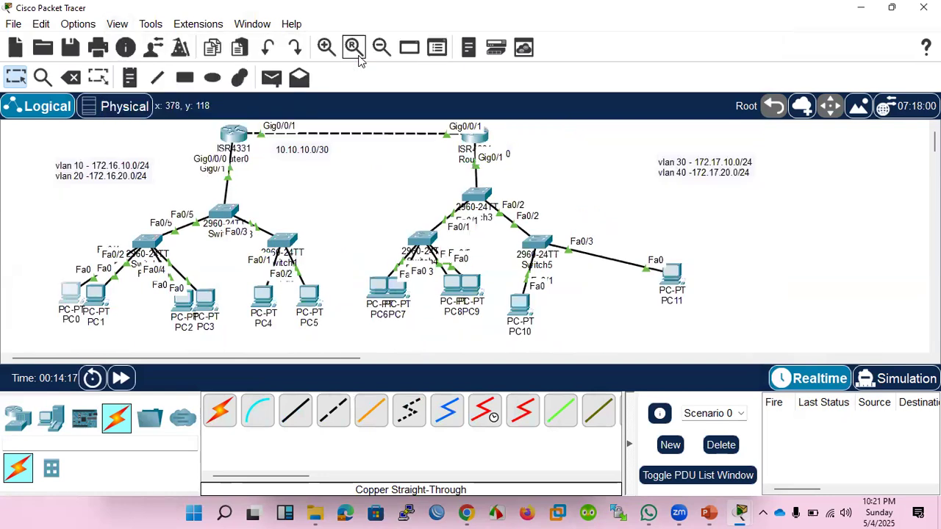
left_click(118, 24)
mouse_move(132, 42)
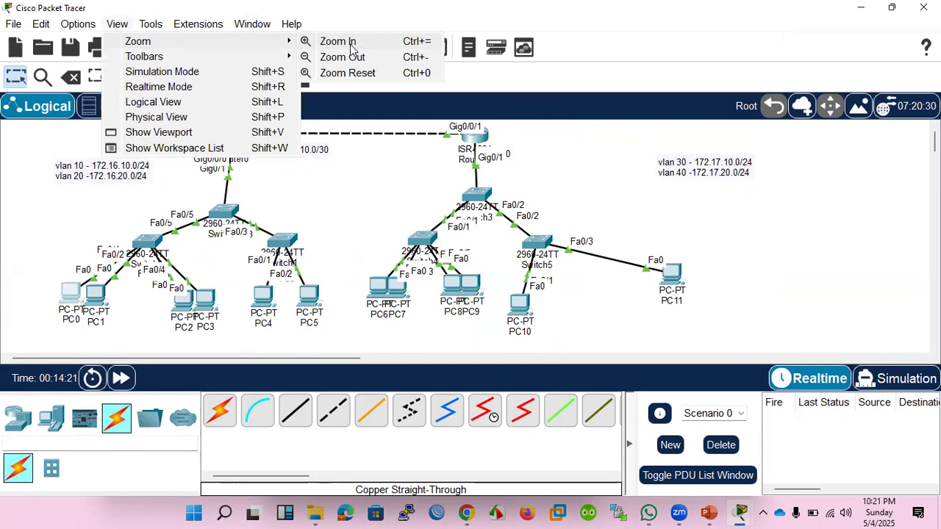
left_click(353, 58)
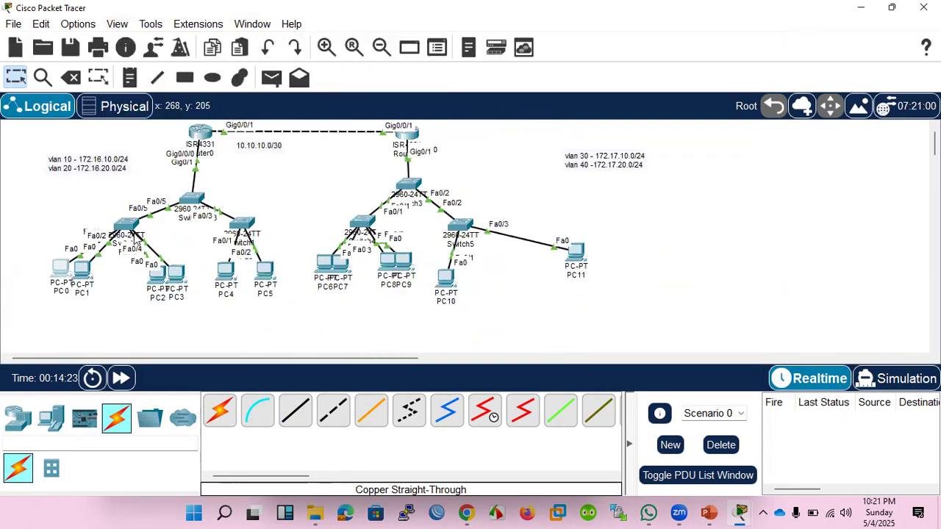
left_click(60, 271)
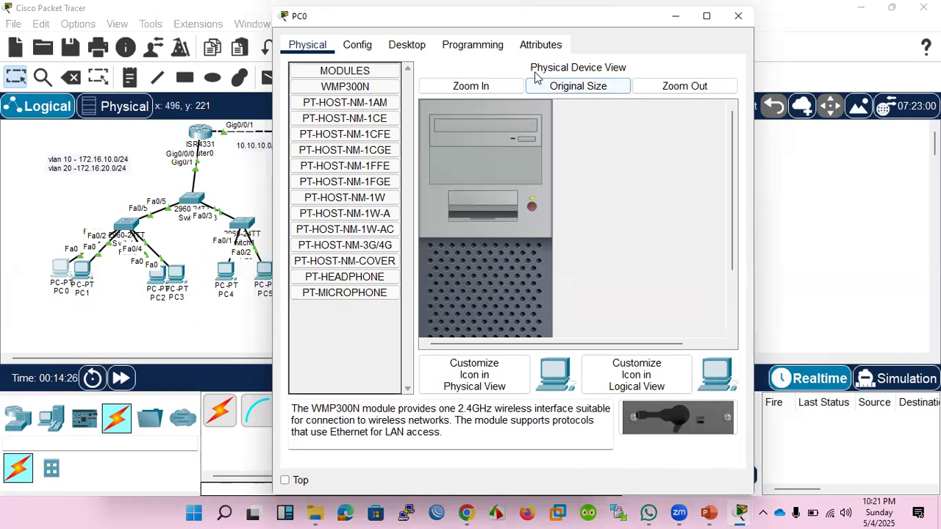
left_click(412, 49)
left_click(336, 84)
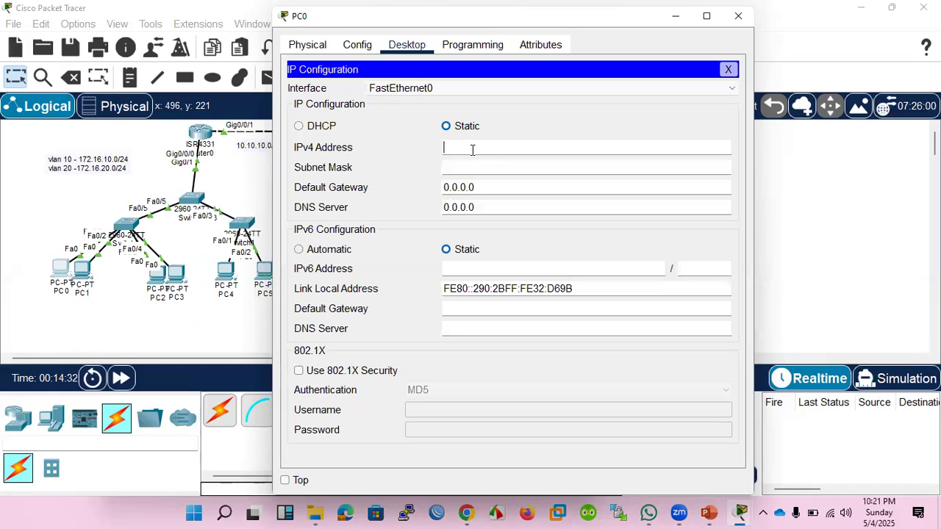
Set PC0's static IPv4 address to 172.16.10.11 with subnet mask 255.255.255.0.
type("172.16.10.11")
left_click(468, 163)
key("BackSpace")
key("BackSpace")
type("255.255.255.0")
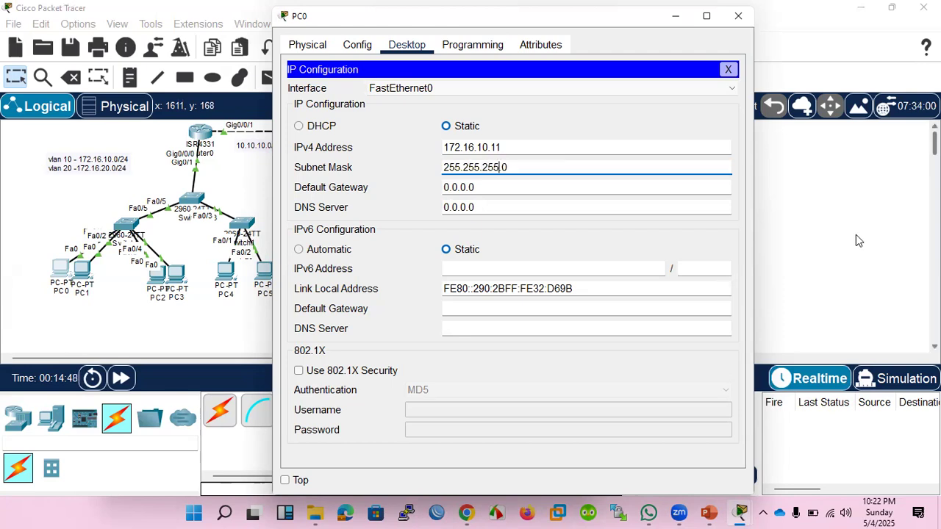
Set PC0's default gateway to 172.16.10.1, reusing its copied IPv4 address.
left_click_drag(510, 147, 423, 151)
key("ctrl+c")
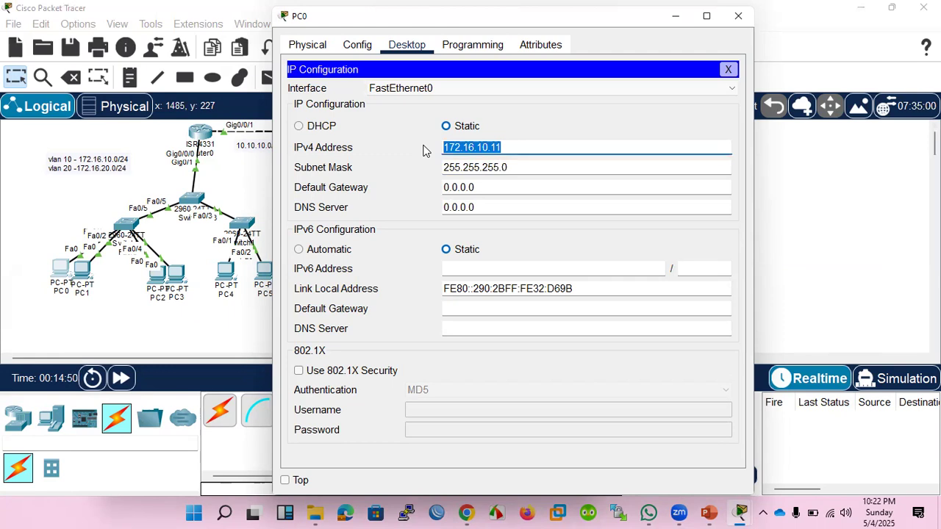
left_click_drag(478, 187, 432, 189)
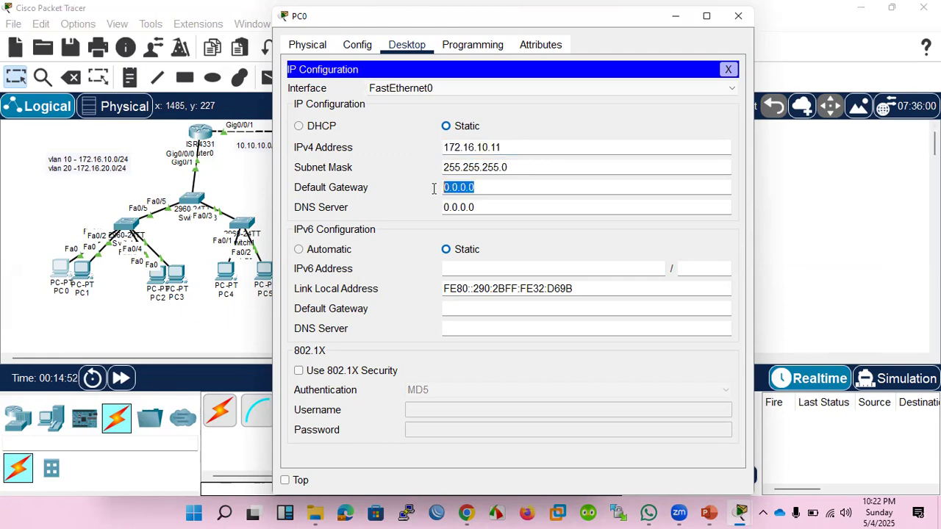
key("ctrl+v")
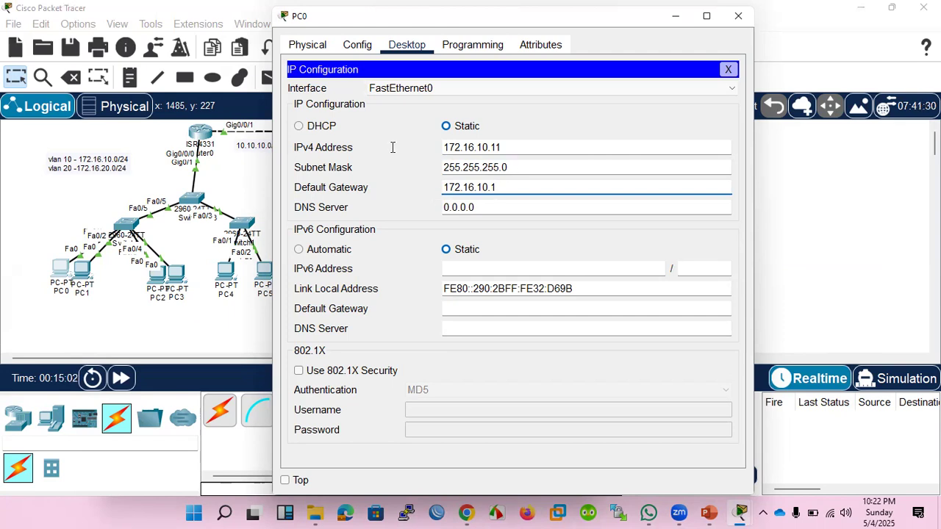
Copy PC0's IPv4 address and close PC0's configuration.
key("shift+Tab")
key("shift+Tab")
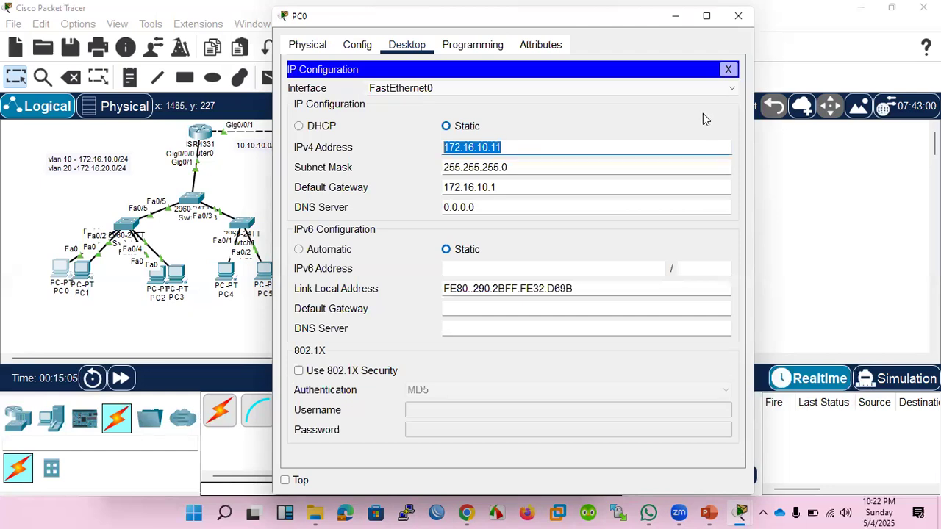
left_click(727, 69)
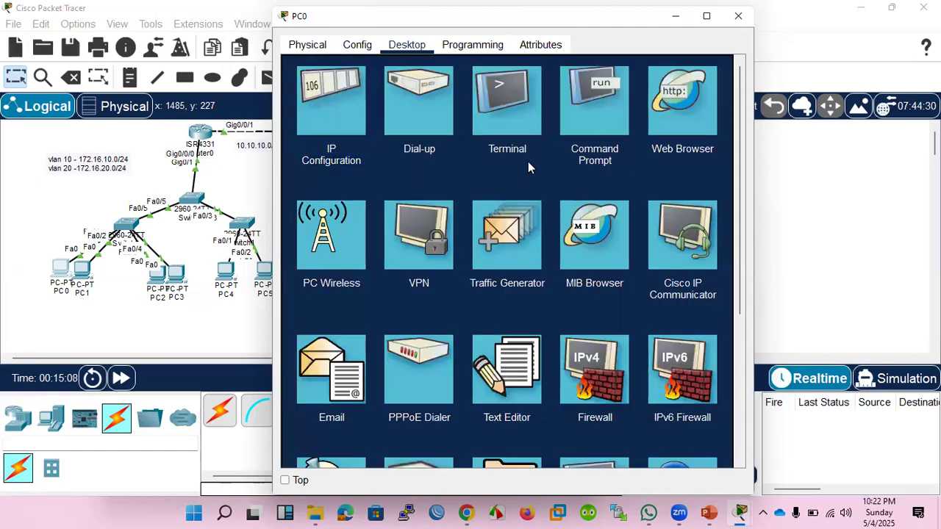
key("Escape")
Open the IP configuration of PC1 in the topology.
left_click(87, 271)
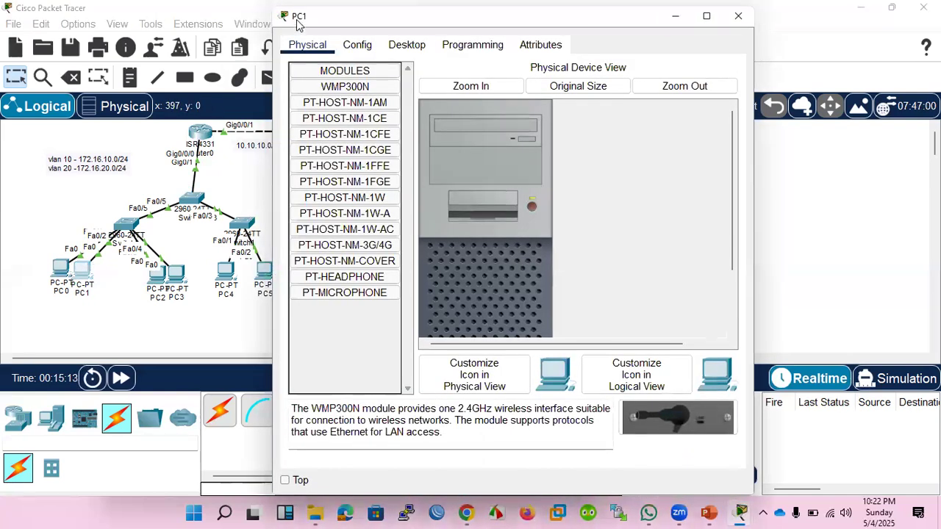
left_click_drag(298, 24, 292, 147)
left_click(399, 169)
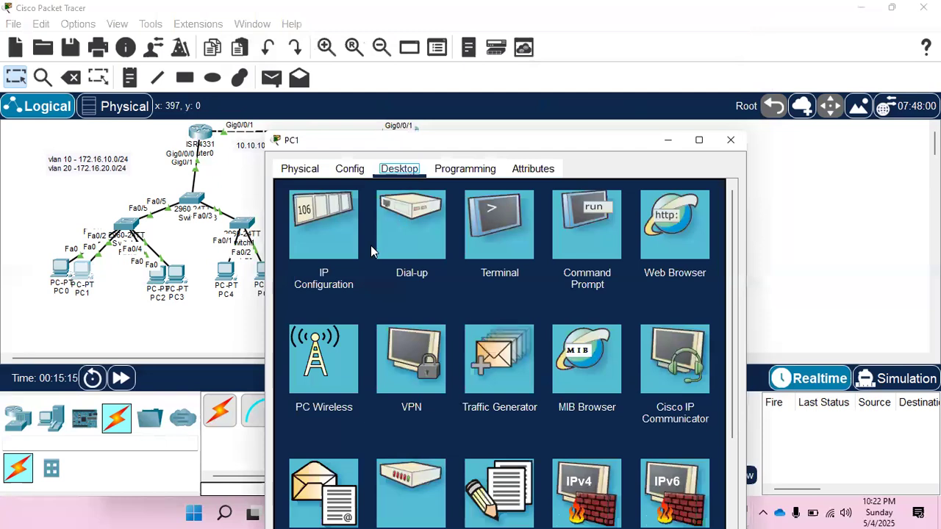
left_click(307, 234)
Set PC1's static IPv4 address to 172.16.10.12 with subnet mask 255.255.255.0.
left_click(477, 268)
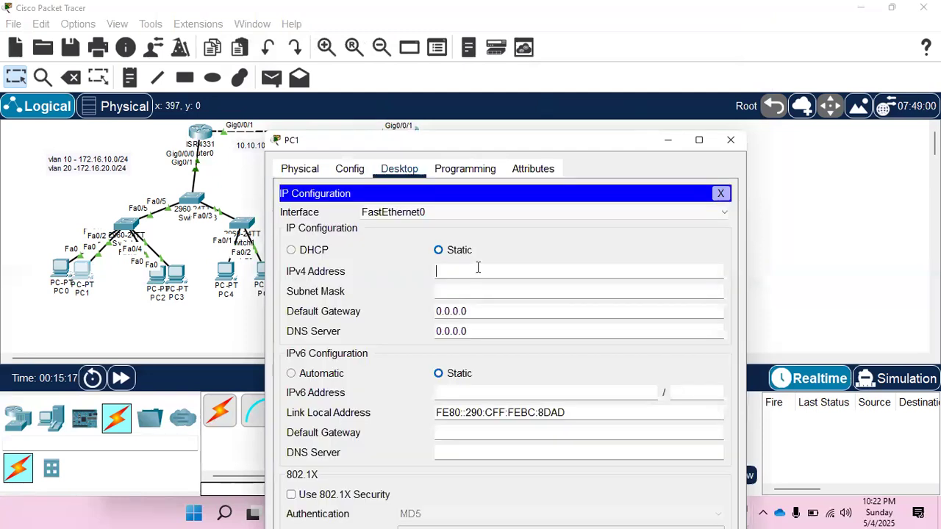
type("172.16.10.11")
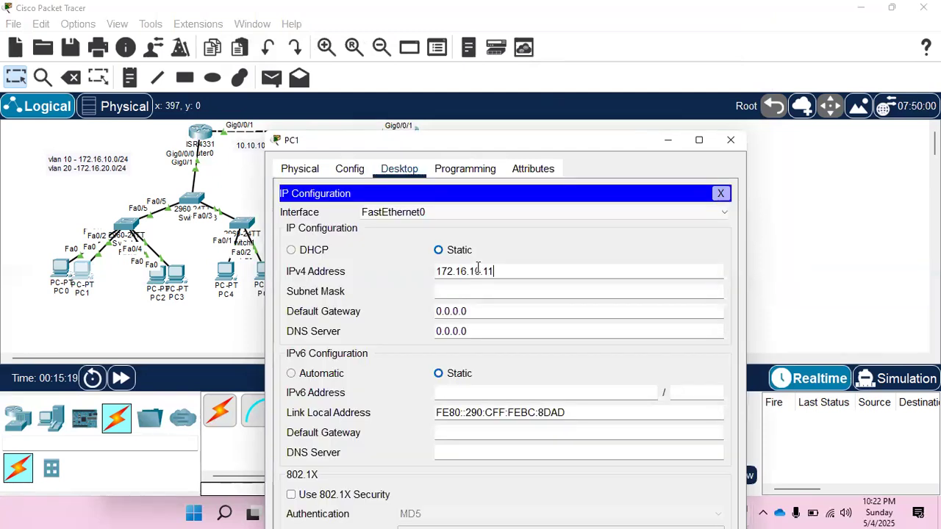
key("BackSpace")
type("2")
key("Tab")
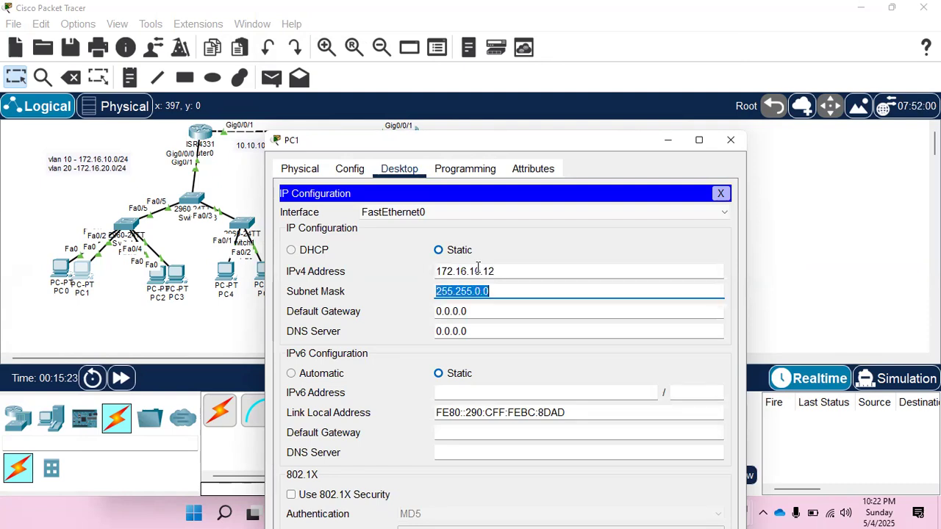
type("255.255.255")
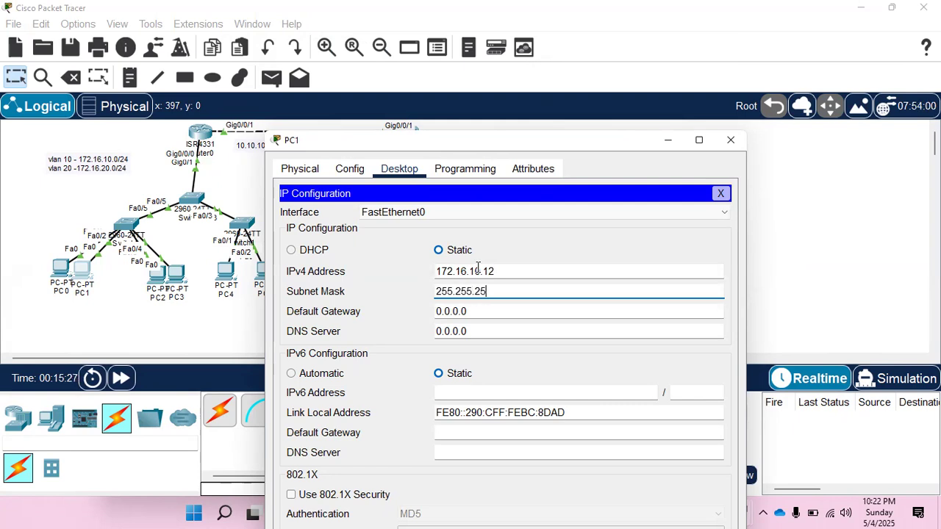
type(".0")
Set PC1's default gateway to 172.16.10.1 and close PC1's configuration.
left_click_drag(479, 306, 421, 306)
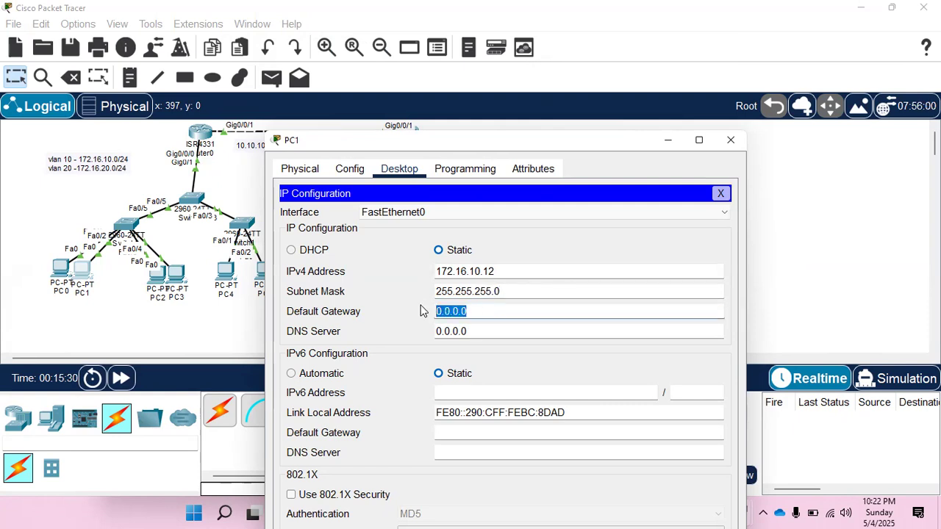
type("172.16.10.11")
key("BackSpace")
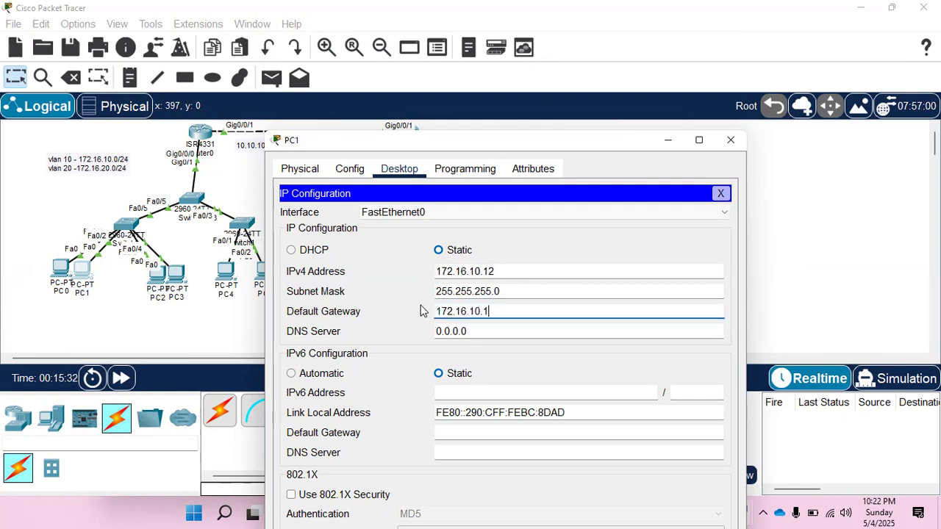
left_click(724, 145)
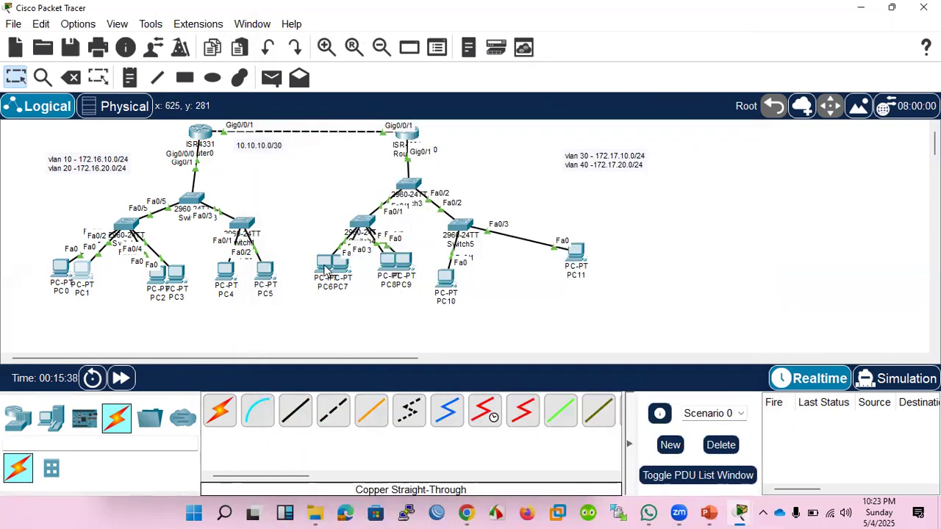
Open the IP configuration of PC2 in the topology.
mouse_move(324, 270)
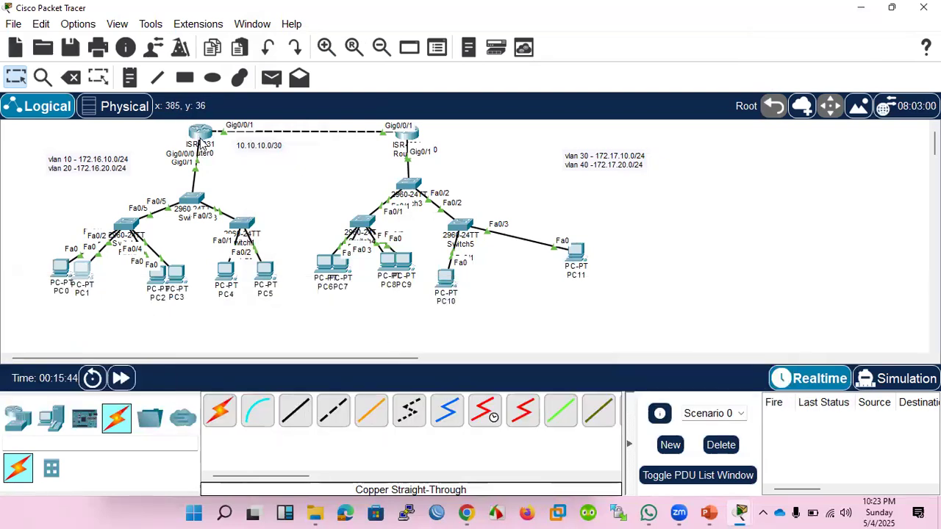
mouse_move(199, 142)
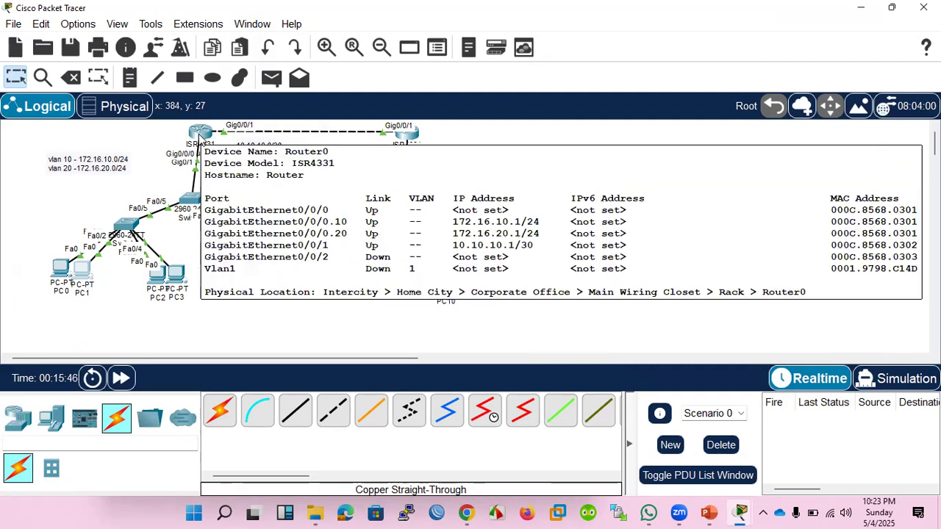
left_click(157, 278)
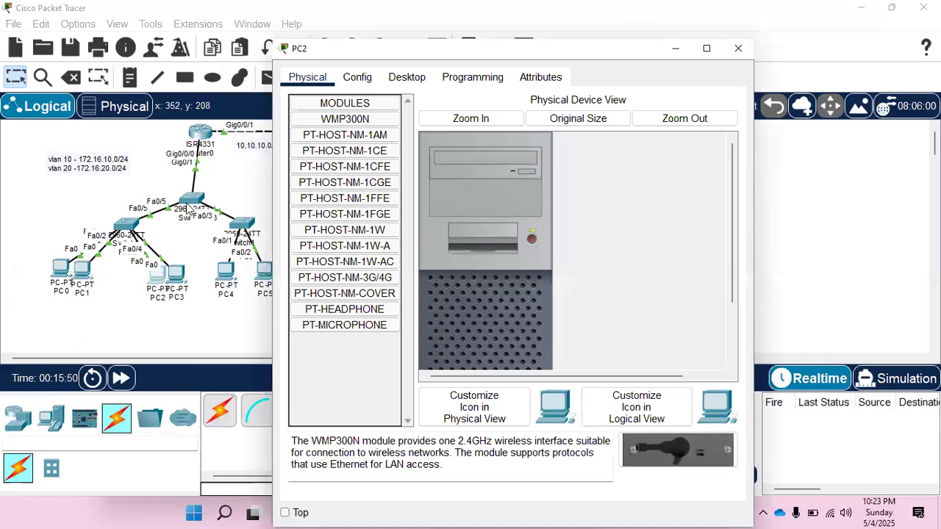
left_click(406, 78)
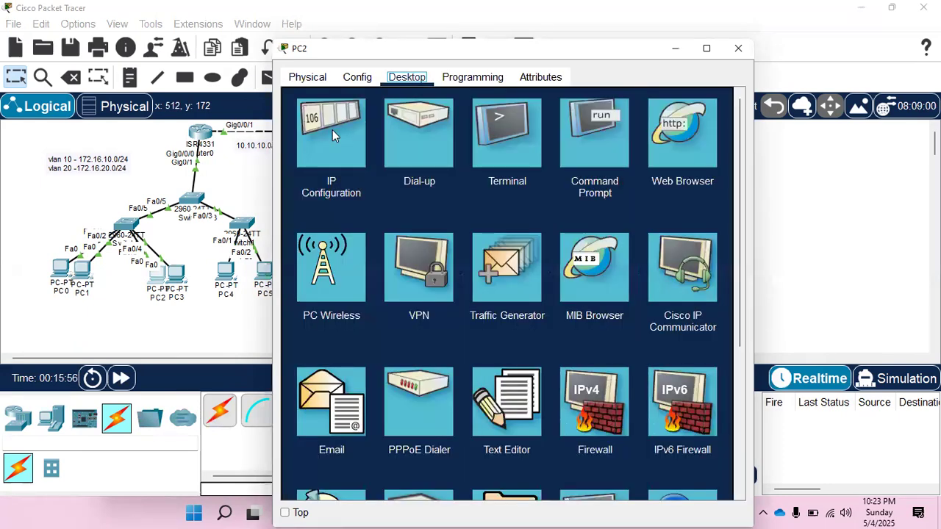
left_click(332, 131)
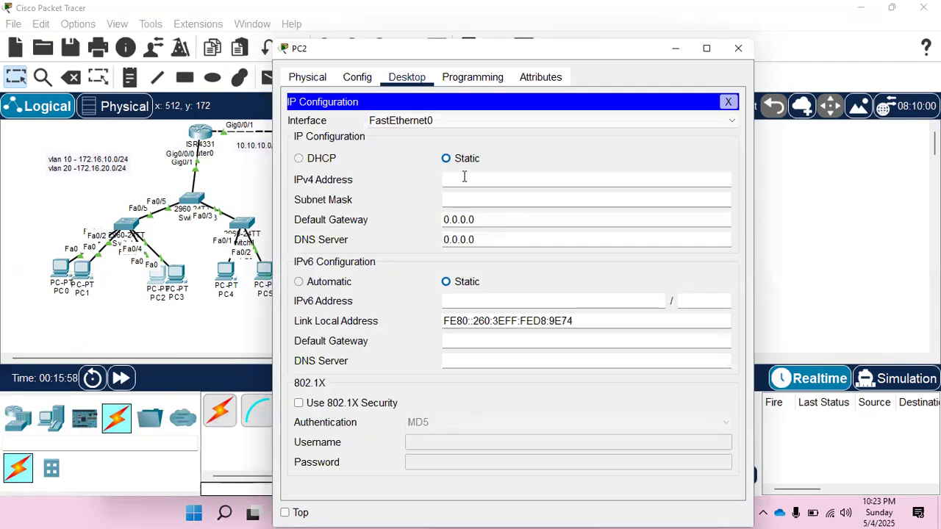
Set PC2's static IPv4 address to 172.16.20.11 and copy the address.
left_click(464, 179)
type("172.16.10.11")
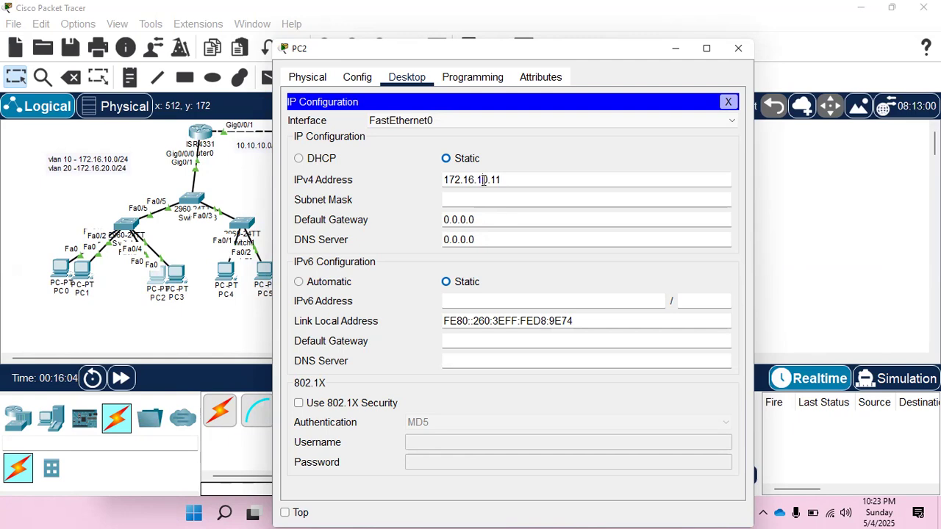
left_click(484, 180)
key("BackSpace")
type("2")
left_click_drag(506, 180, 386, 180)
key("ctrl+c")
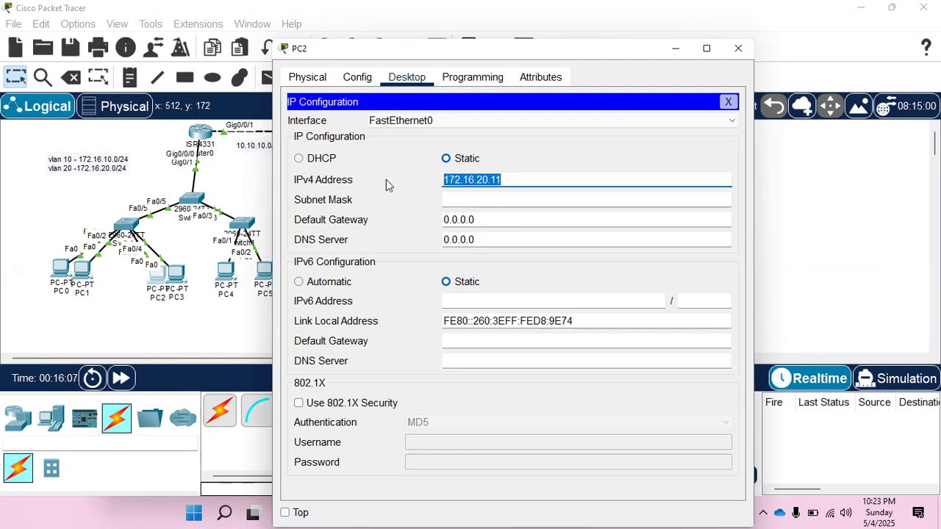
Set PC2's subnet mask to 255.255.255.0.
key("Tab")
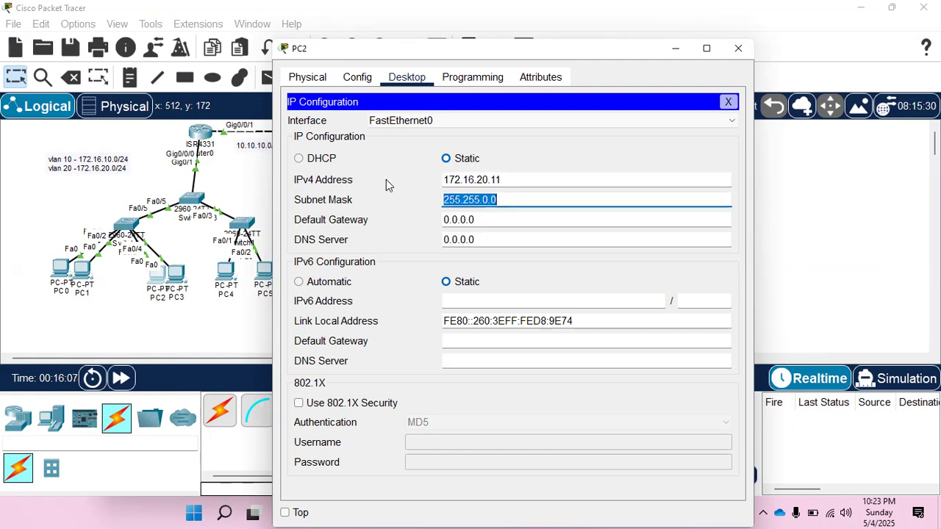
left_click(488, 199)
key("BackSpace")
type("255.")
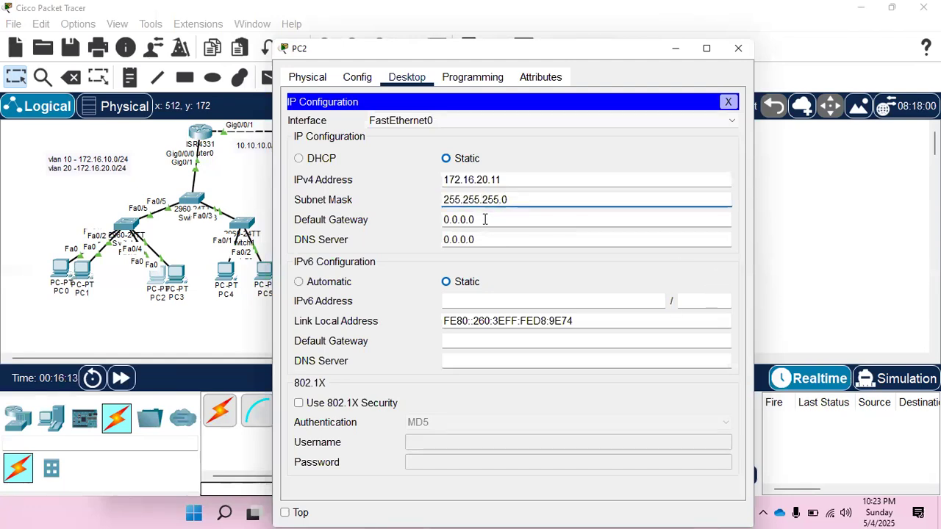
Paste the copied address 172.16.20.11 as PC2's default gateway and close PC2's configuration.
key("Tab")
key("ctrl+v")
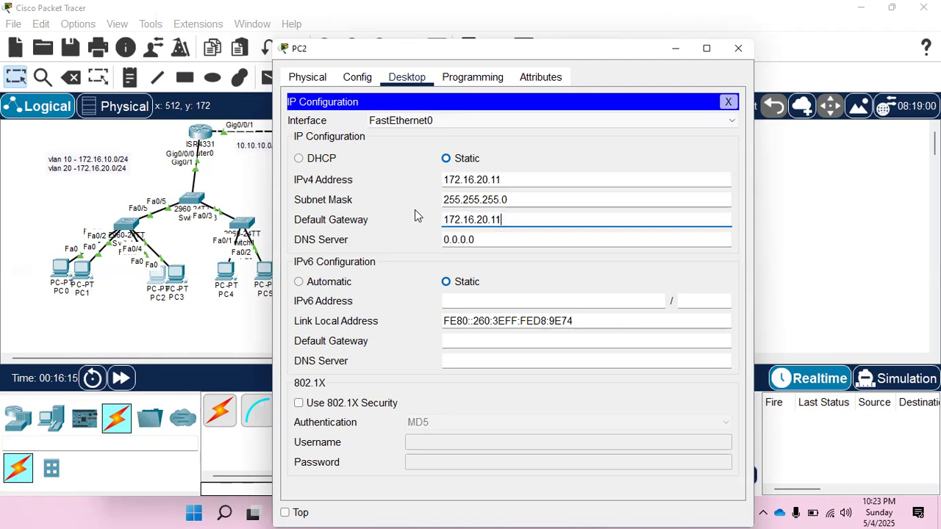
left_click(727, 102)
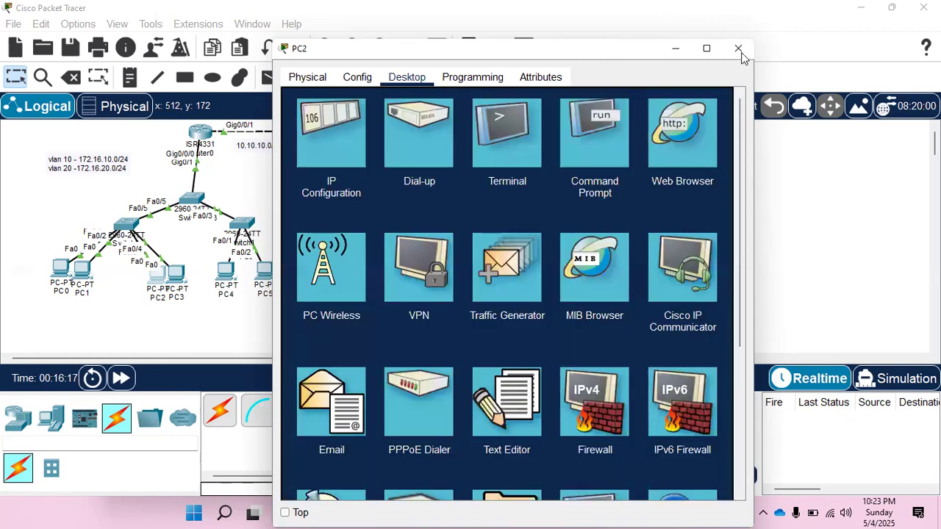
left_click(738, 48)
Open the IP configuration of PC3 in the topology.
left_click(177, 277)
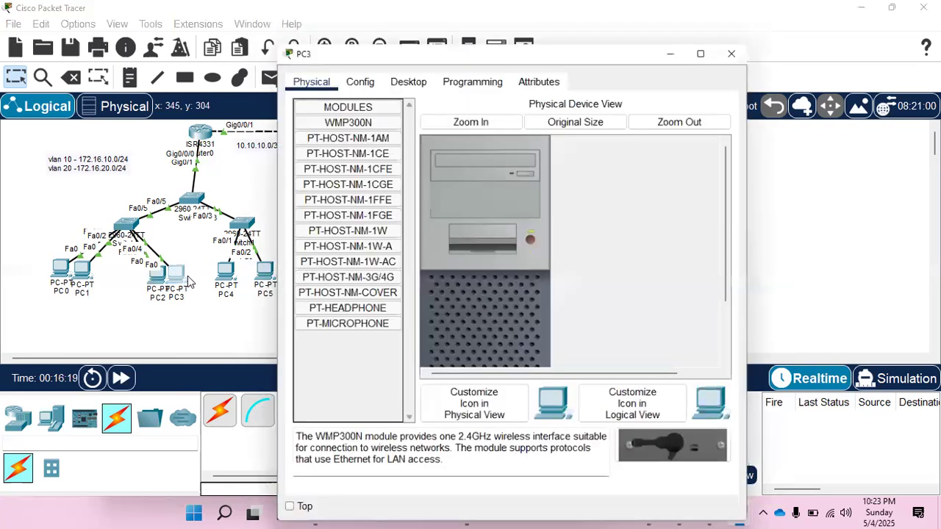
left_click(406, 77)
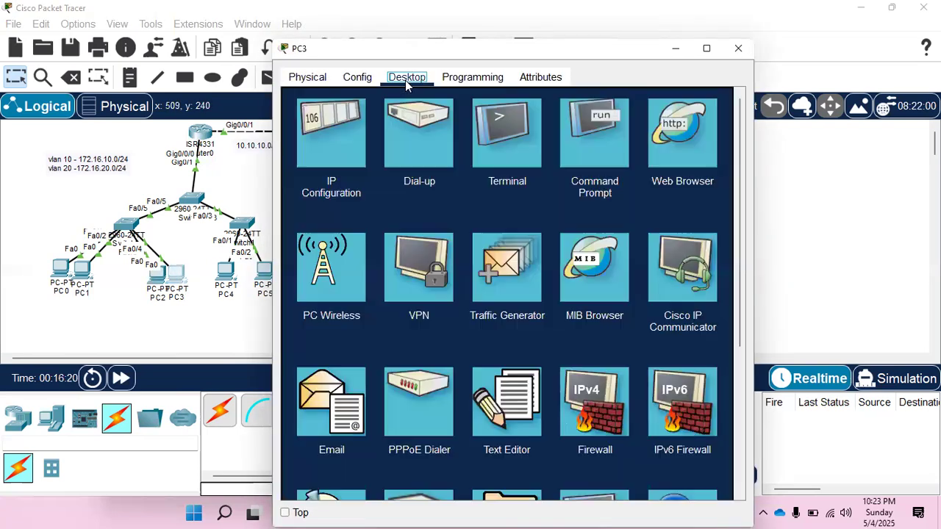
left_click(332, 140)
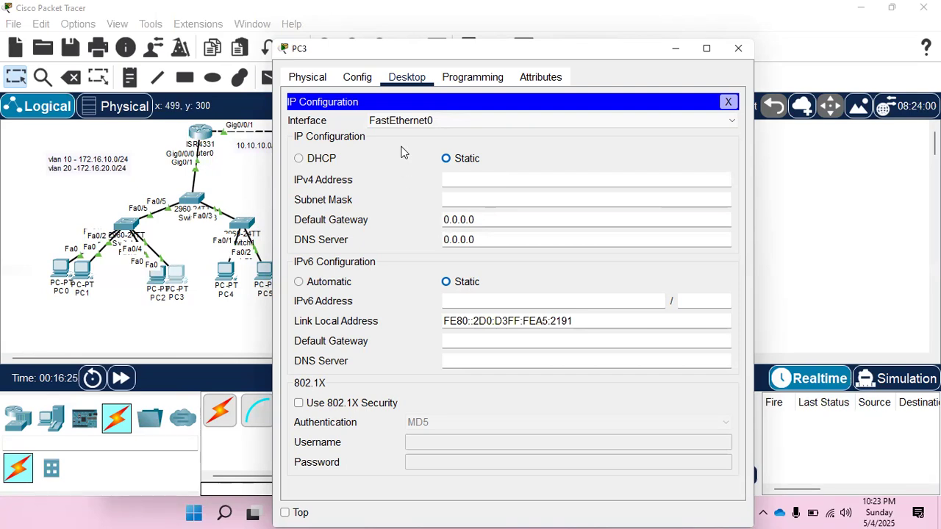
Reopen PC2's IP configuration, correct the end of its default gateway address, and close PC2's window.
left_click(157, 278)
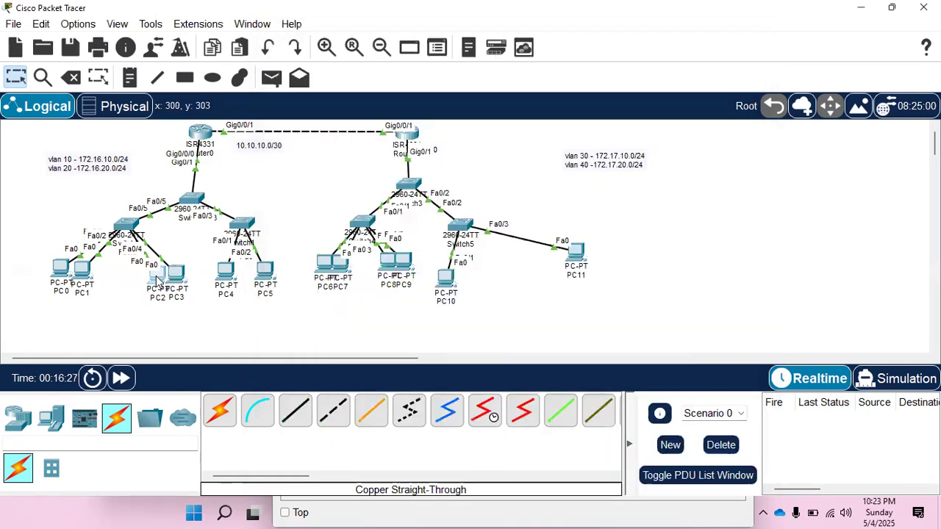
left_click(310, 127)
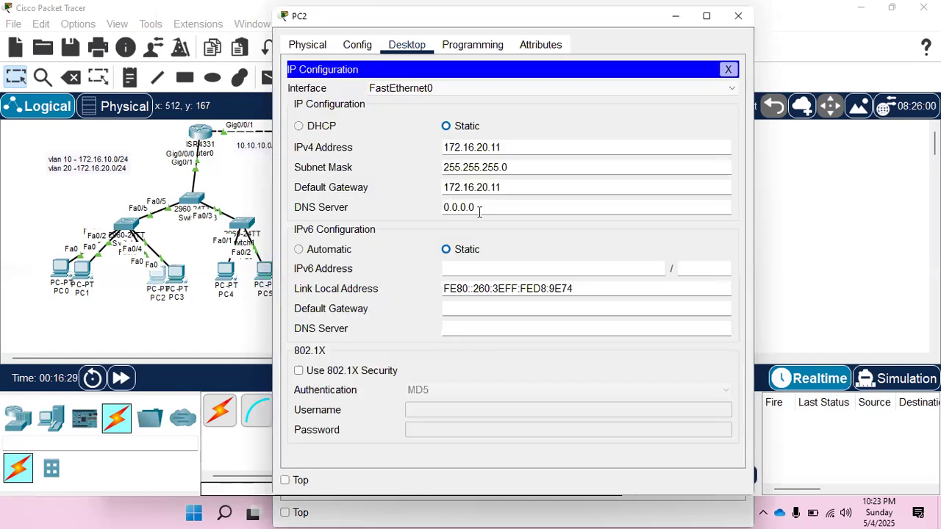
left_click(511, 189)
left_click(728, 69)
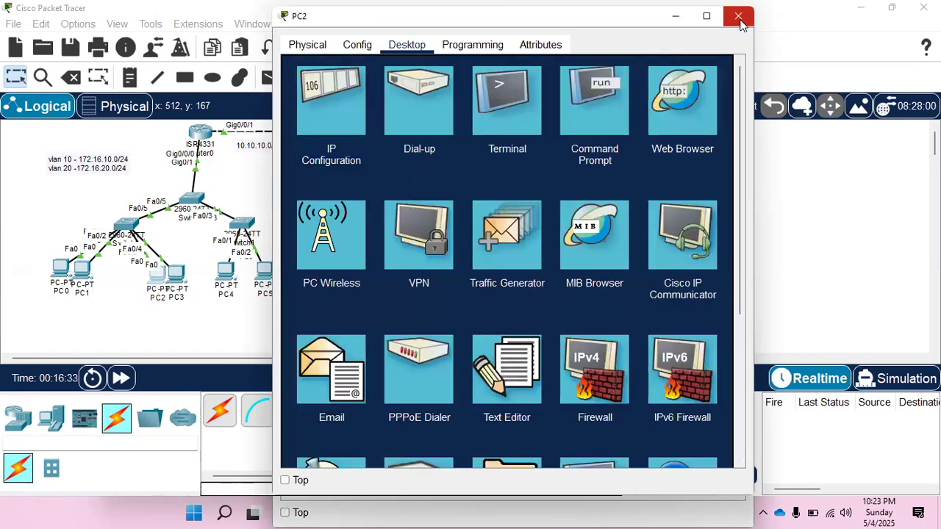
left_click(739, 18)
Return to PC3 and set its static IPv4 address to 172.16.20.12 with subnet mask 255.255.255.0.
left_click(176, 281)
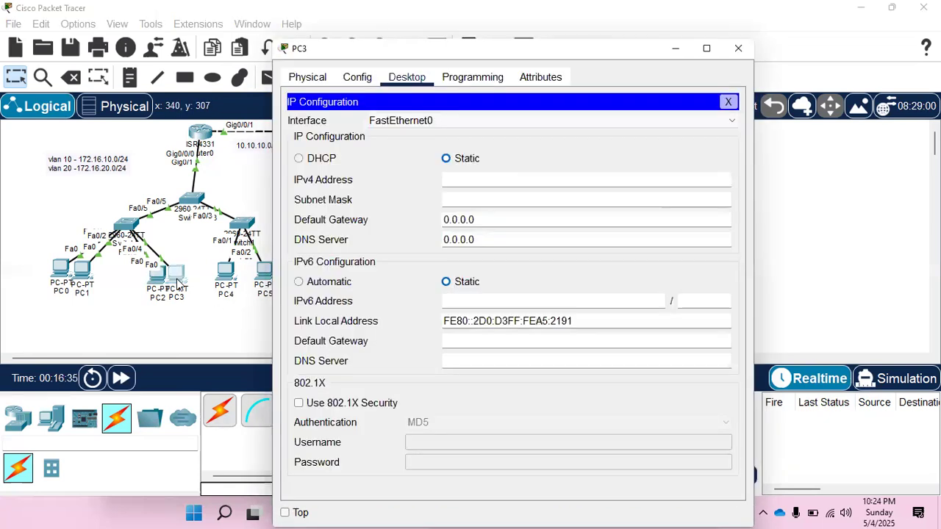
left_click(467, 177)
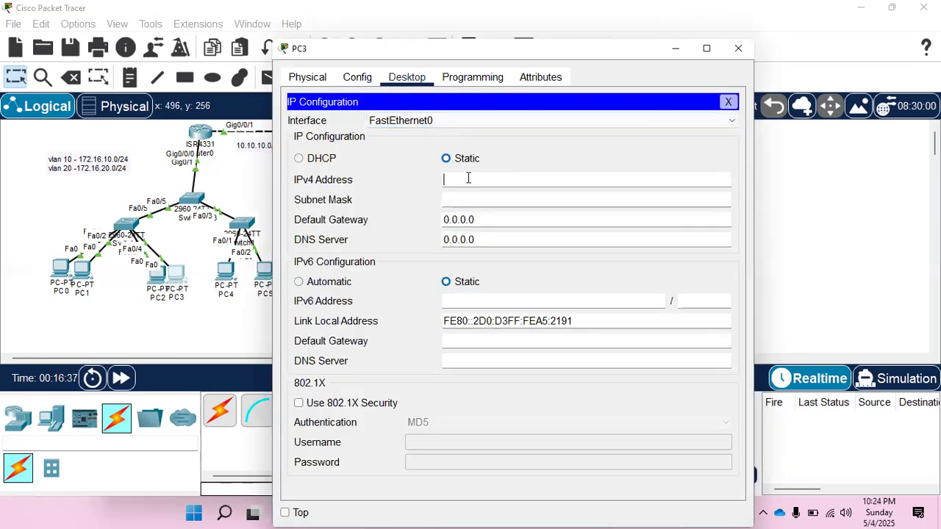
type("172.16.20.11")
key("BackSpace")
left_click(470, 200)
key("BackSpace")
type("255.255.255.0")
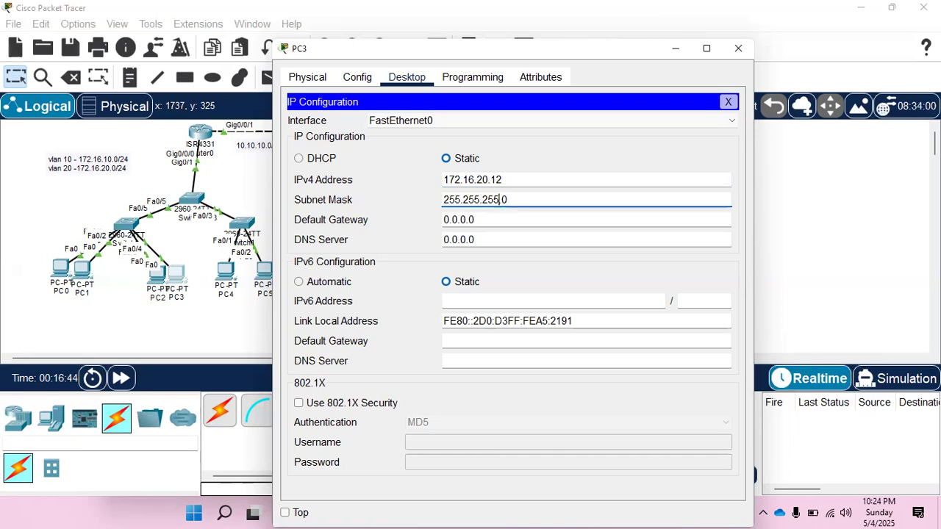
Set PC3's default gateway to 172.16.20.1 and close PC3's configuration.
key("Tab")
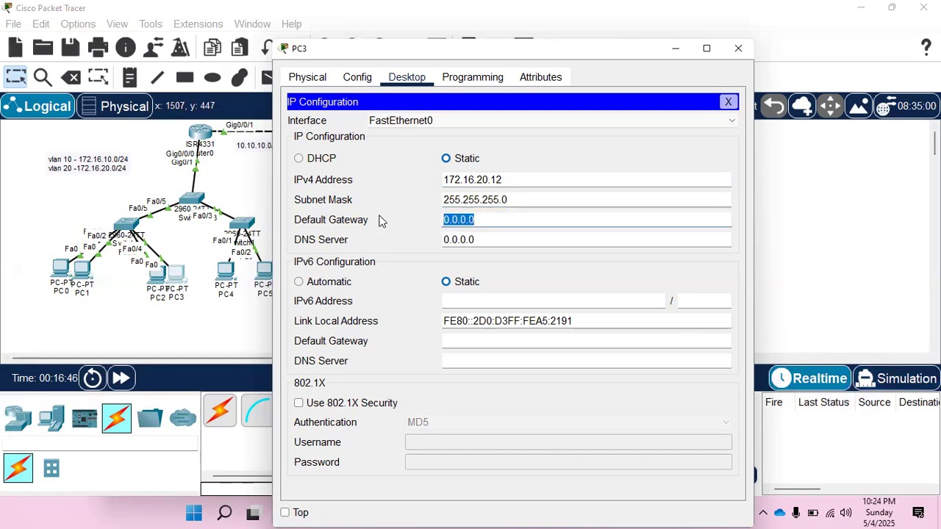
type("172.16.20.11")
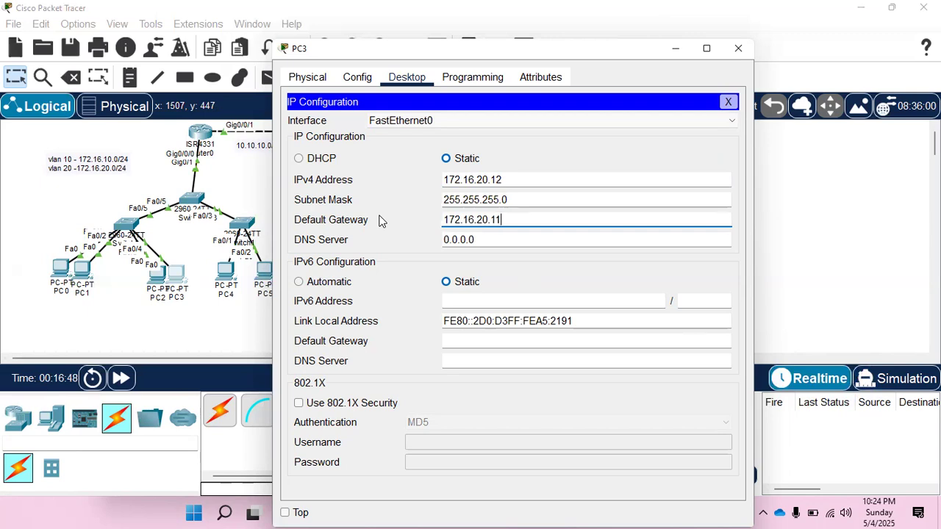
left_click(737, 47)
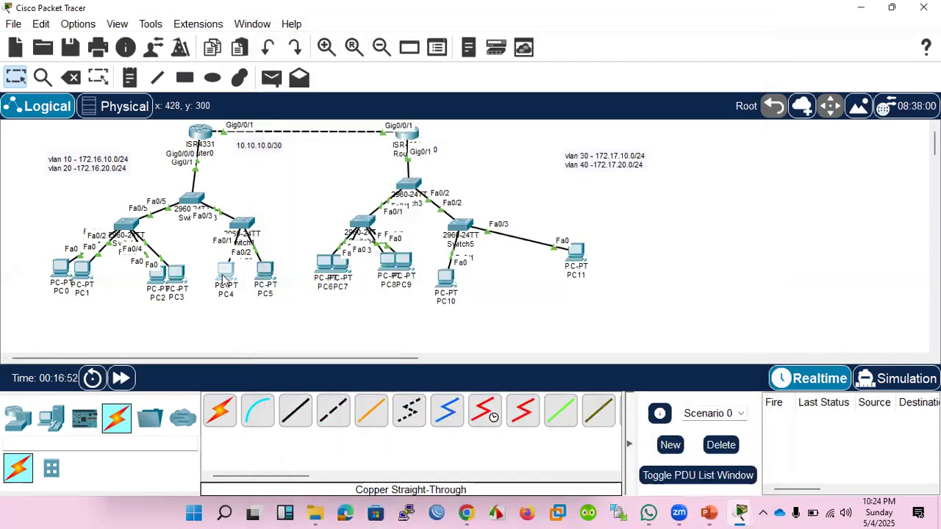
Open the IP configuration of PC4 in the topology.
left_click(226, 272)
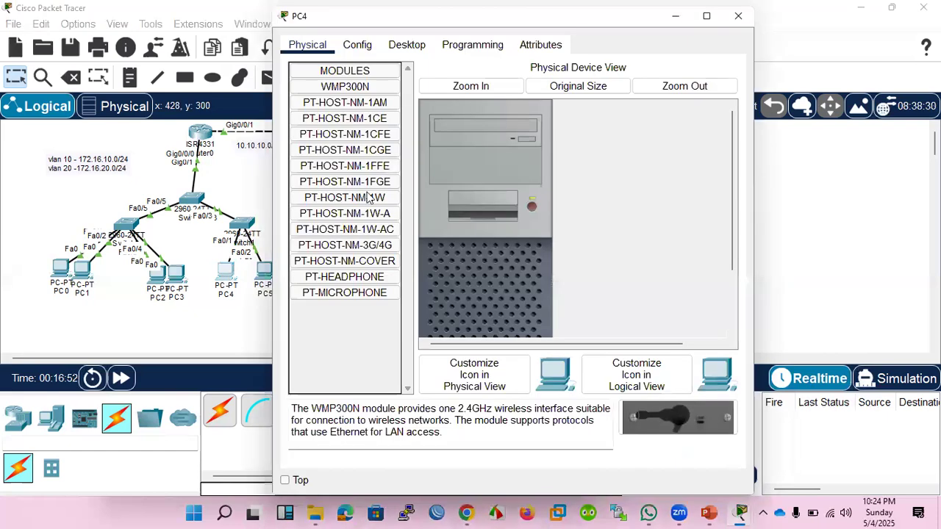
left_click(357, 45)
left_click(407, 46)
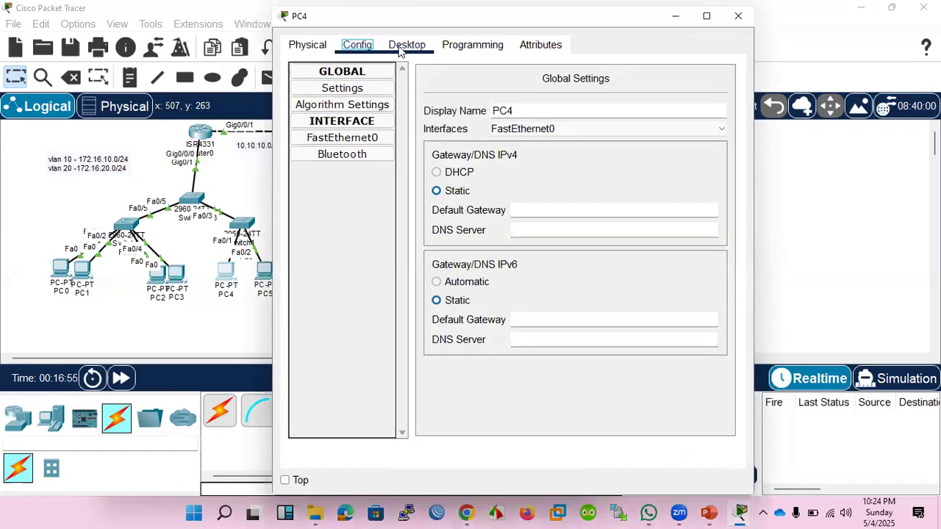
left_click(339, 102)
left_click(467, 148)
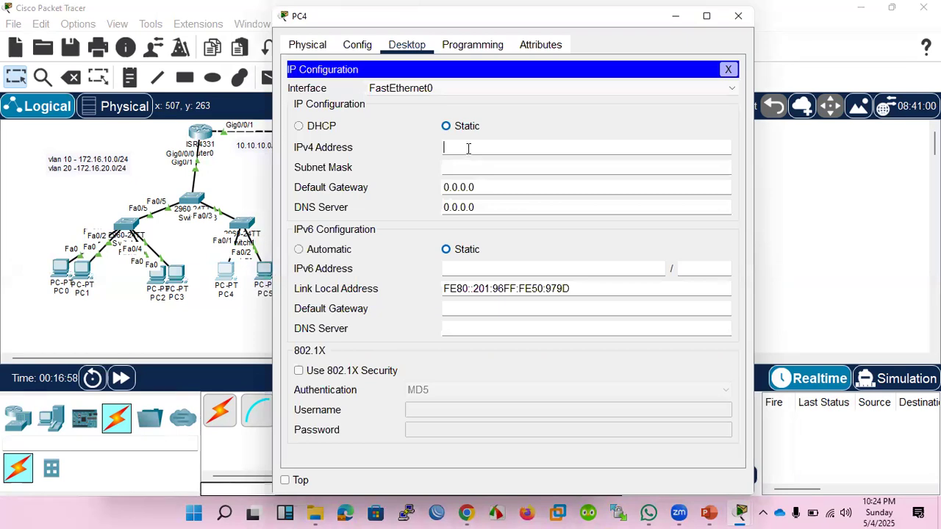
Set PC4's static IPv4 address to 172.16.10.21 with subnet mask 255.255.255.0.
type("172.16.20.11")
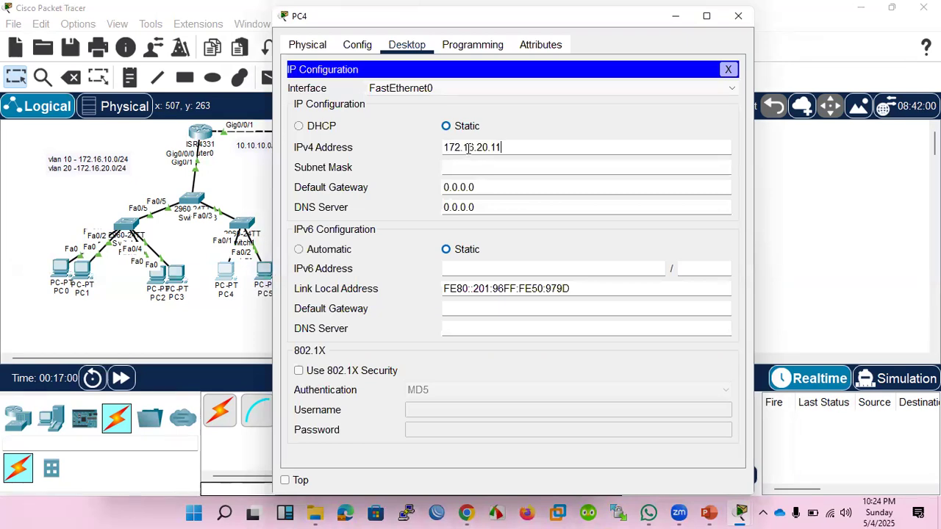
key("BackSpace")
key("BackSpace")
key("BackSpace")
type("10.21")
left_click(470, 168)
key("BackSpace")
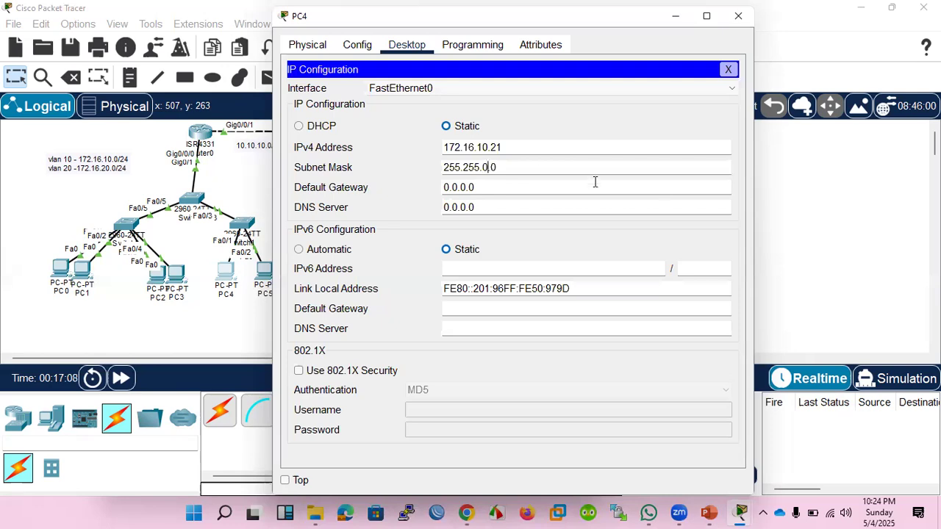
type("255.")
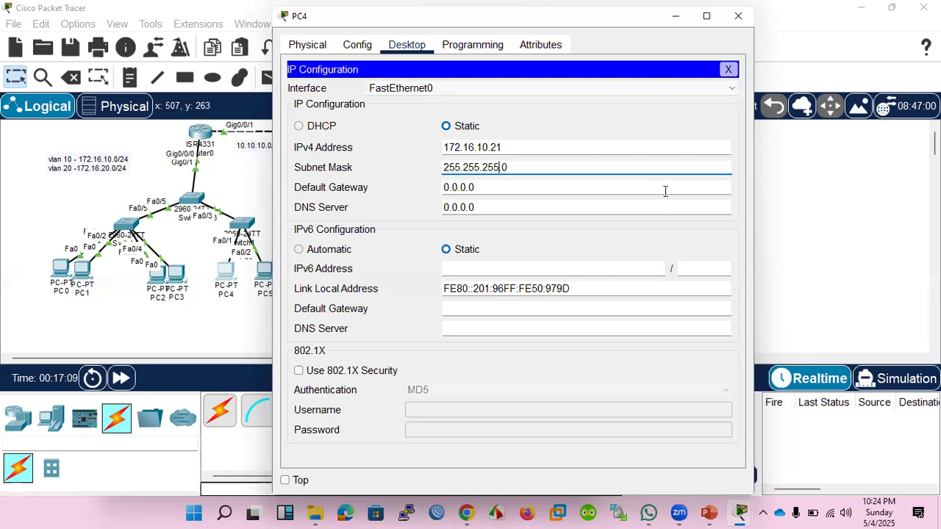
Set PC4's default gateway to 172.16.10.1 and close PC4's configuration window.
key("Tab")
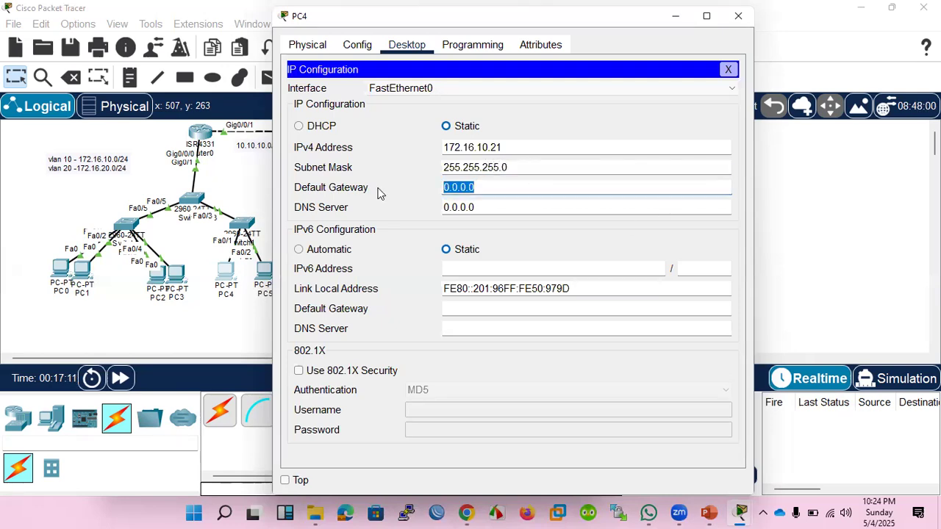
type("172.16.20.11")
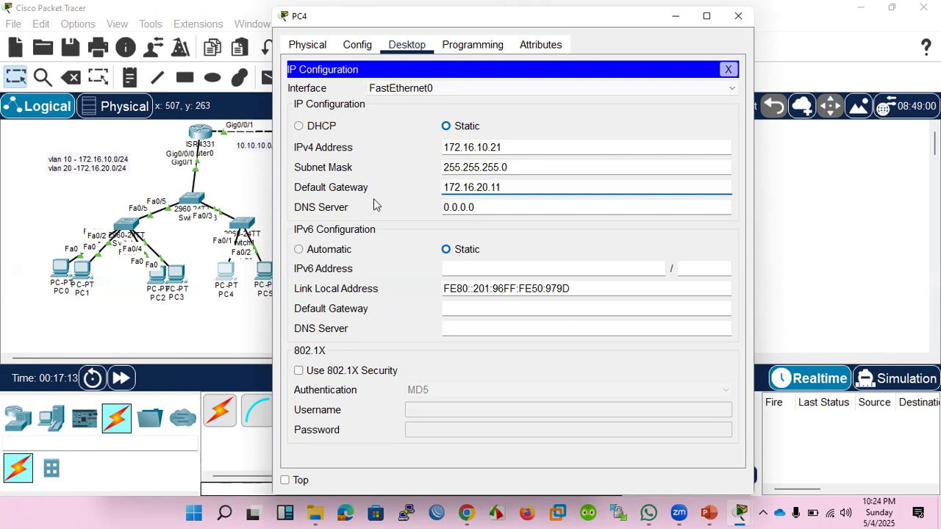
left_click(446, 197)
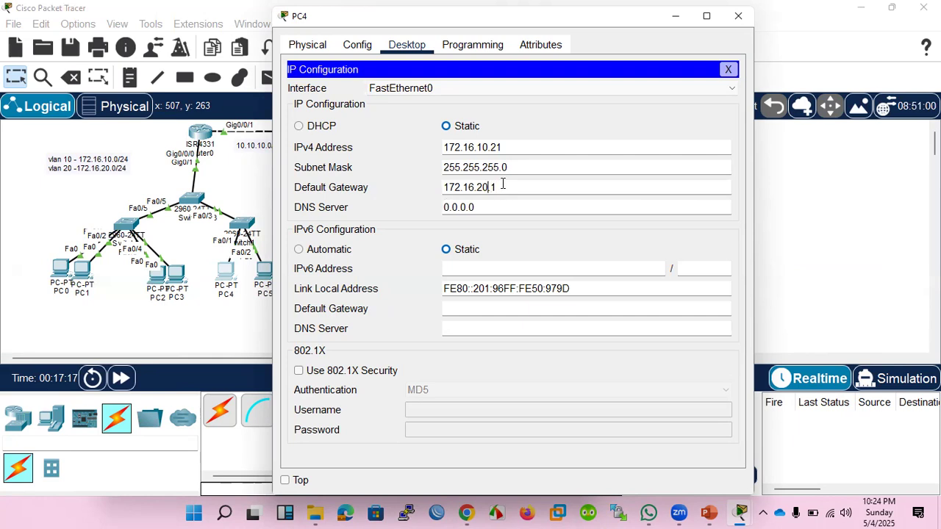
key("BackSpace")
type("1")
left_click(735, 70)
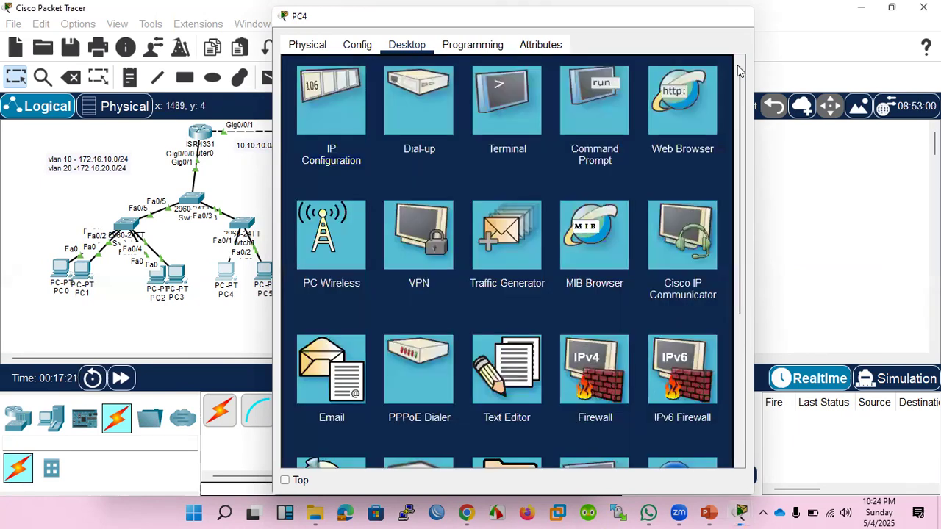
left_click(738, 15)
Open PC5's IP configuration and begin its static IPv4 address with the 172.16.20 network portion.
left_click(268, 275)
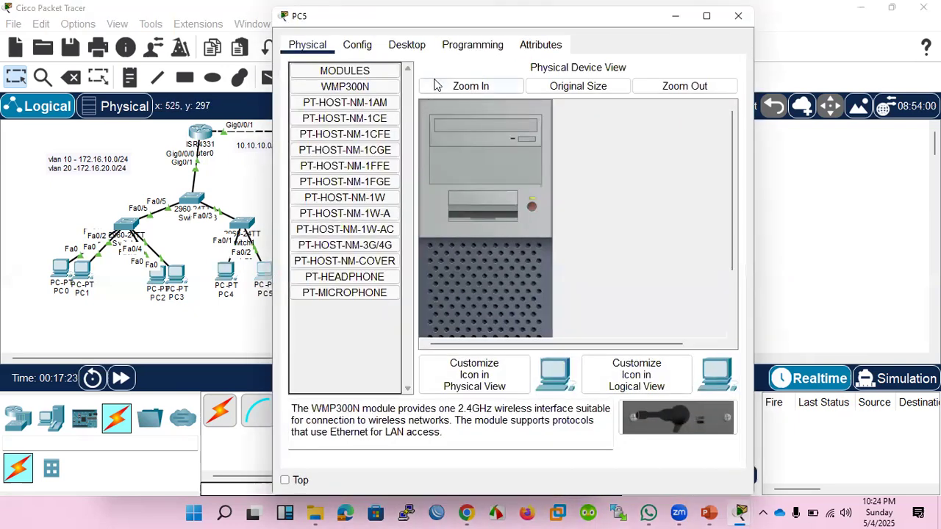
left_click(406, 44)
left_click(323, 96)
left_click(462, 143)
type("172.16.20.11")
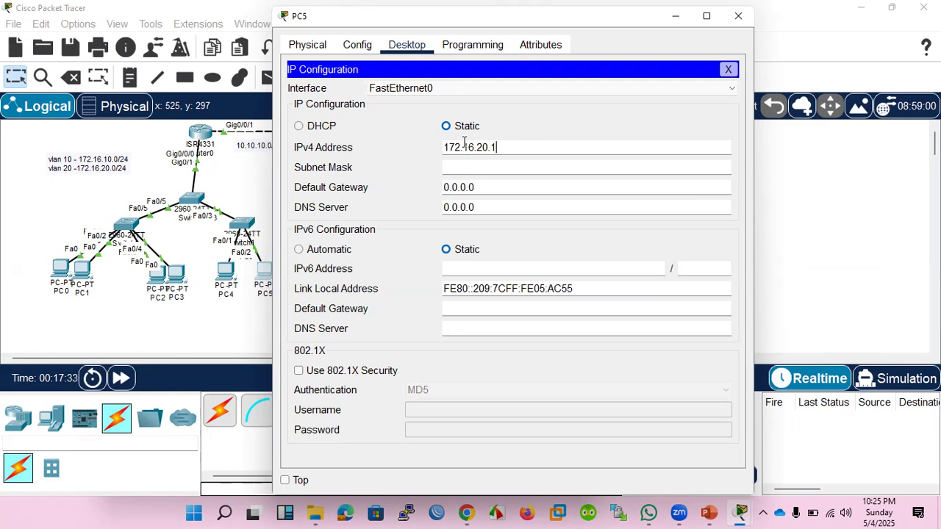
Reopen PC4's IP configuration to check its assigned address, and close PC4's window.
left_click(227, 270)
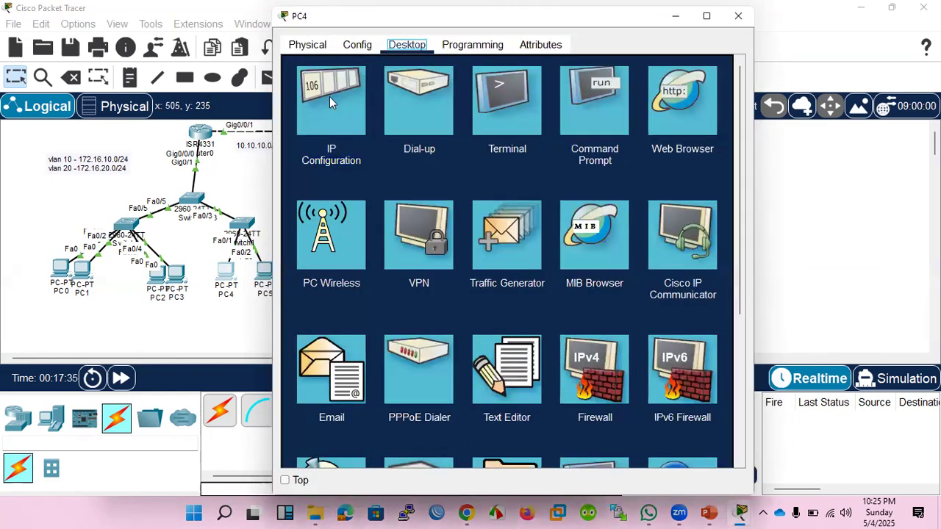
left_click(329, 97)
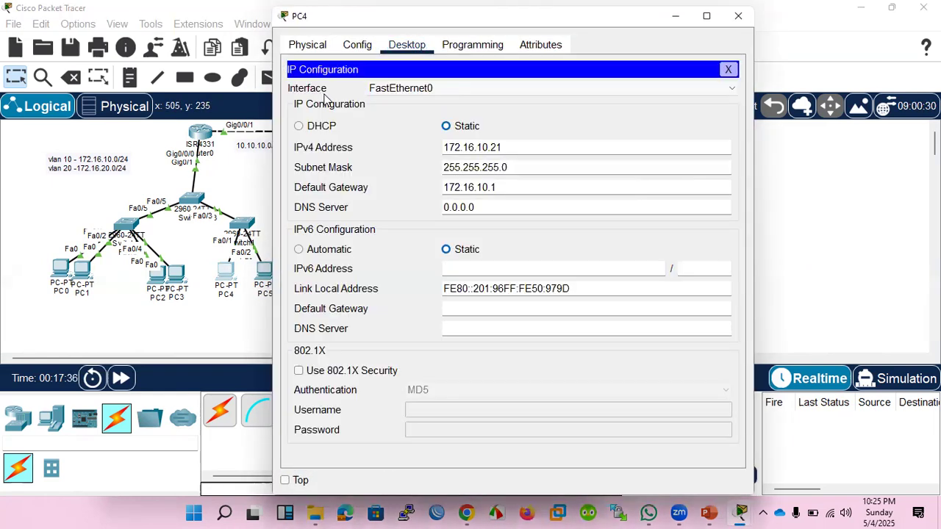
left_click(723, 19)
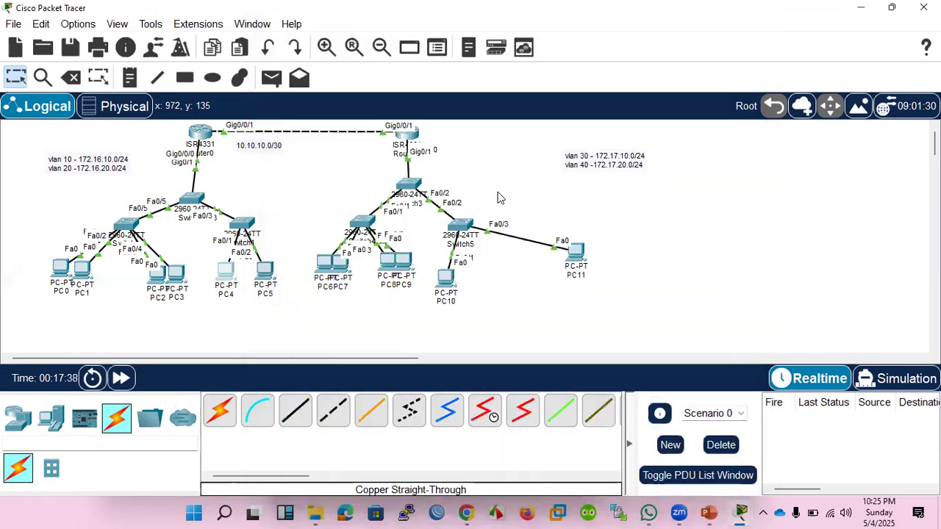
Return to PC5 and complete its IPv4 address as 172.16.20.21 with subnet mask 255.255.255.0.
left_click(264, 271)
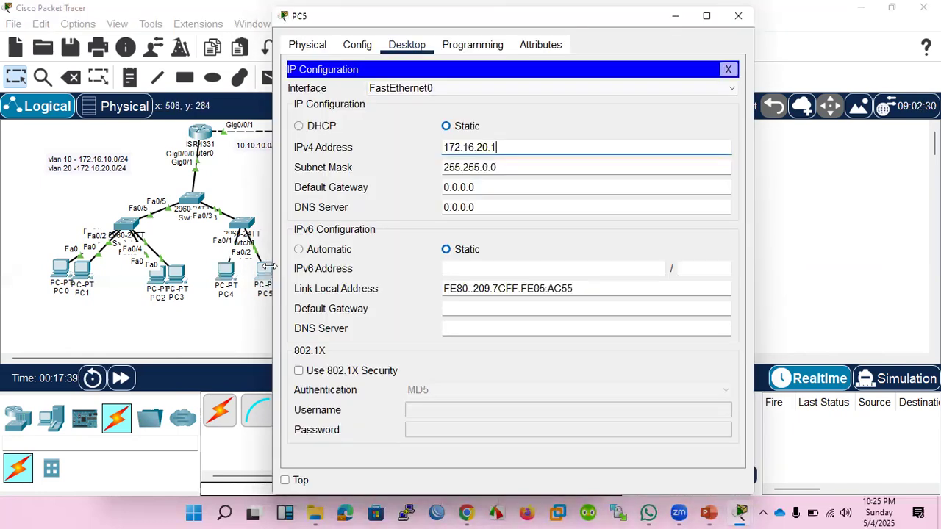
left_click(489, 167)
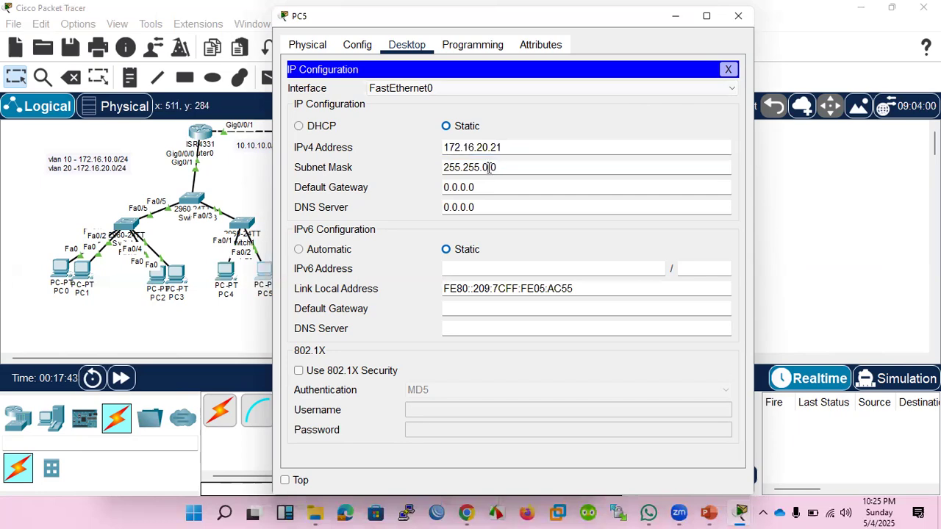
key("BackSpace")
key("BackSpace")
type("255.")
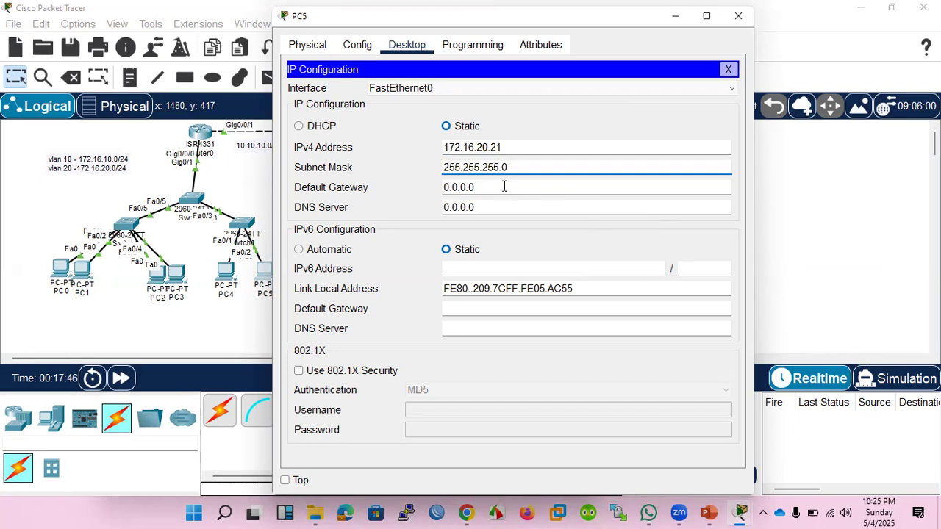
Set PC5's default gateway to 172.16.20.1 and close PC5's window.
left_click_drag(504, 186, 405, 189)
type("172.16.20.1")
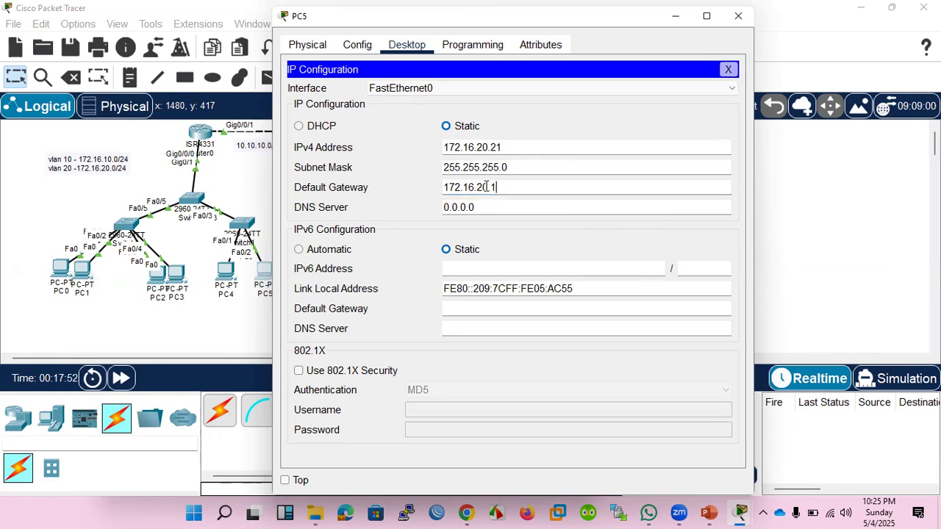
left_click(737, 15)
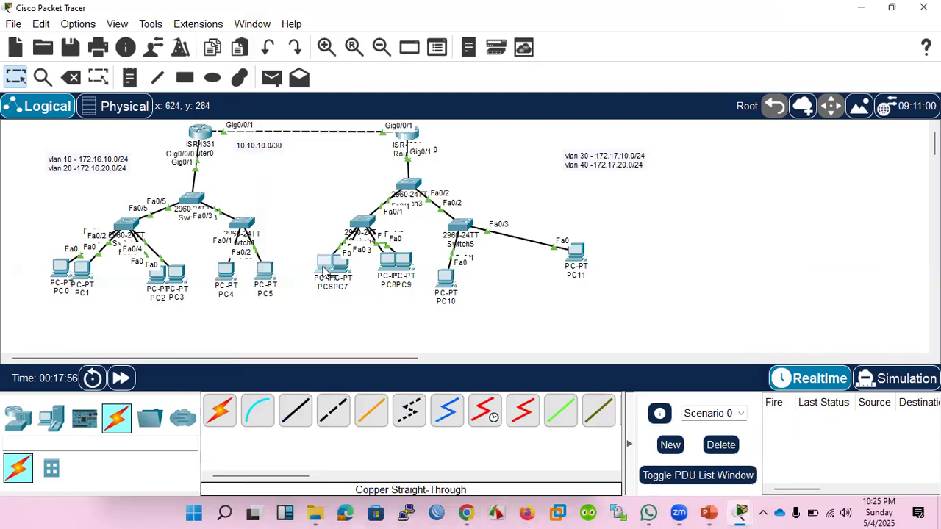
Open PC6's IP configuration, keep the VLAN address notes visible, and set its static IPv4 address to 172.17.10.11.
left_click(323, 270)
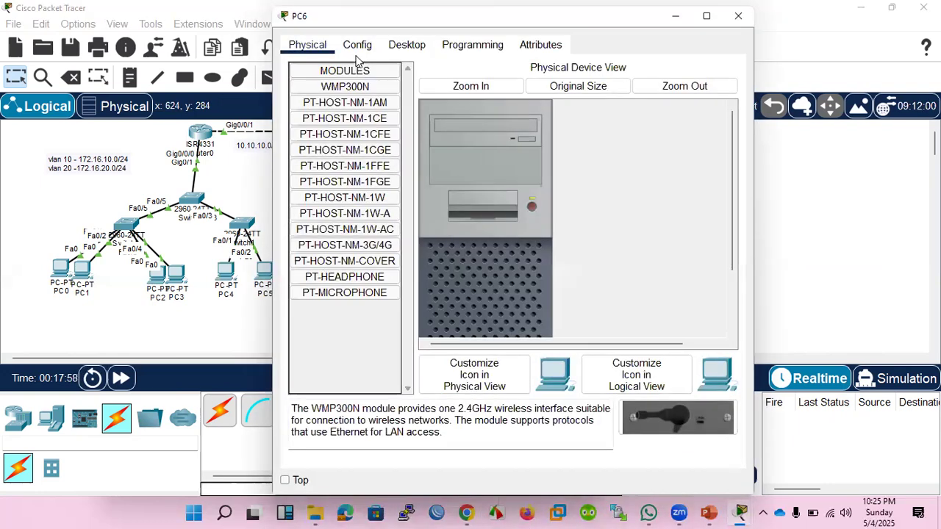
left_click_drag(342, 18, 183, 217)
left_click(248, 242)
left_click(169, 294)
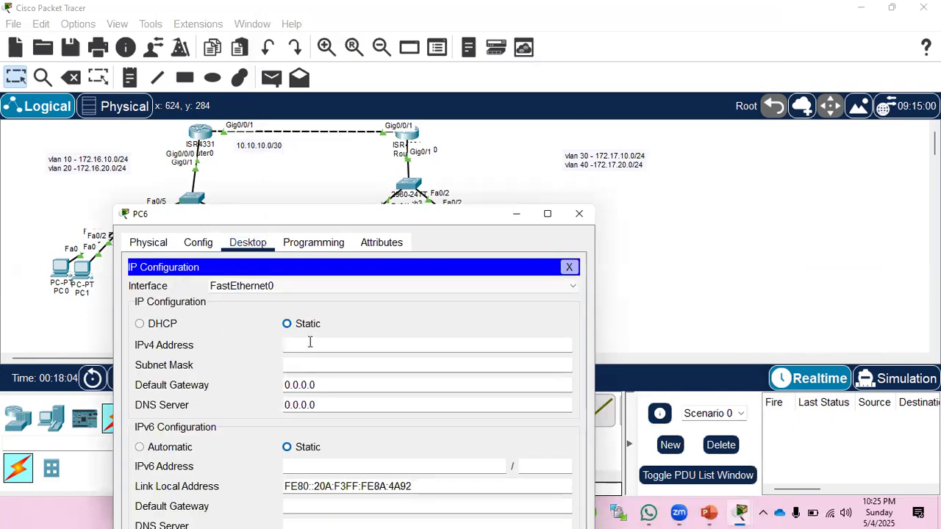
type("172.16.20.11")
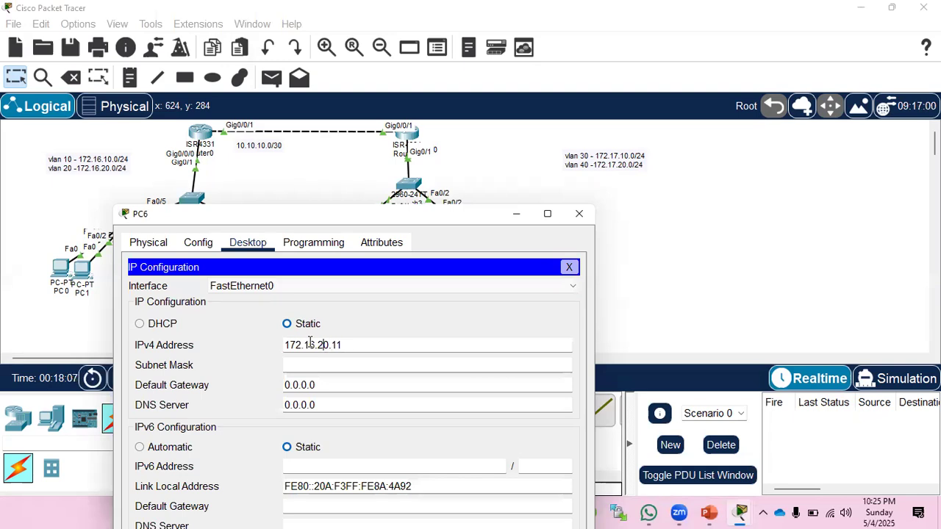
key("BackSpace")
type("1")
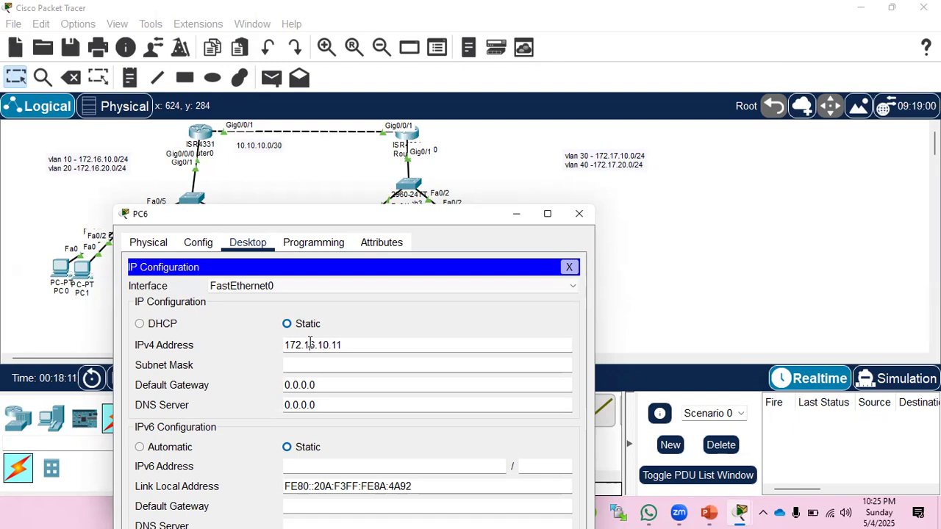
left_click(310, 345)
key("BackSpace")
type("7")
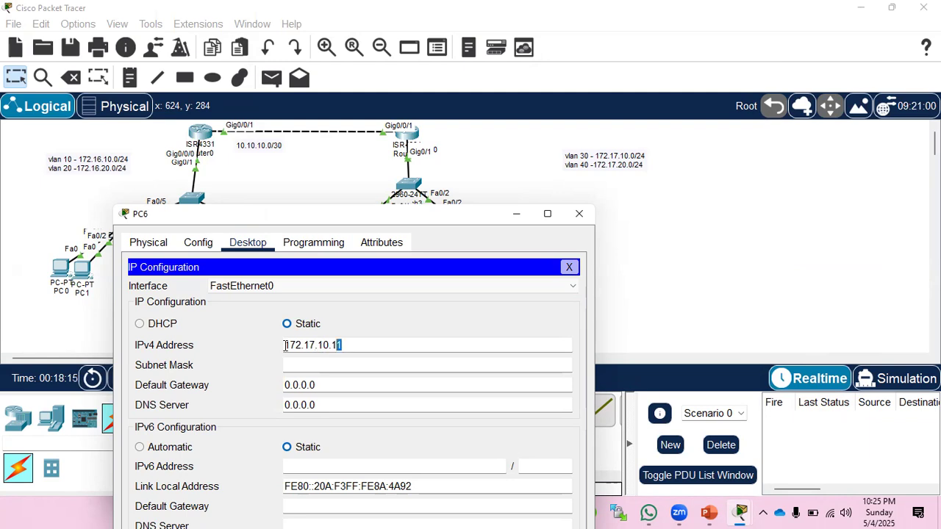
Copy PC6's IPv4 address for reuse and set its subnet mask to 255.255.255.0.
left_click_drag(342, 345, 251, 348)
key("ctrl+c")
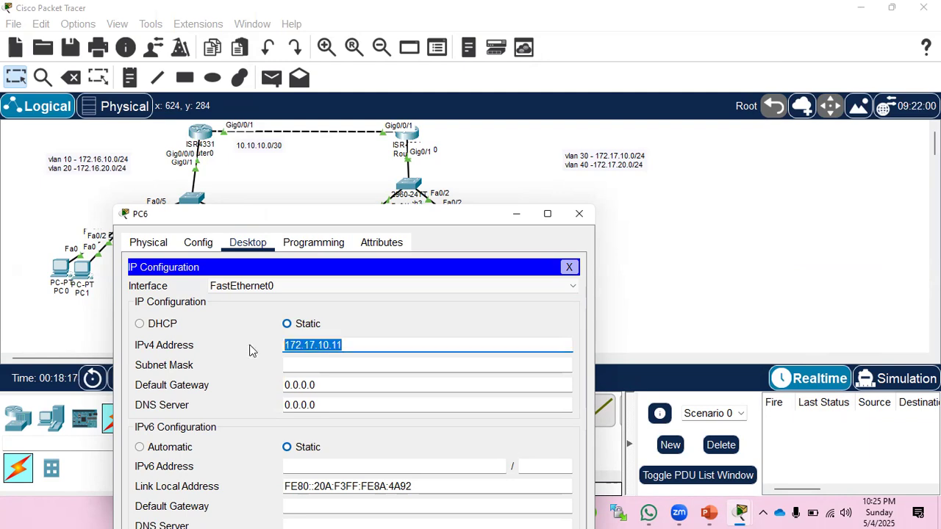
key("Tab")
key("End")
key("BackSpace")
key("BackSpace")
key("BackSpace")
type("255.0")
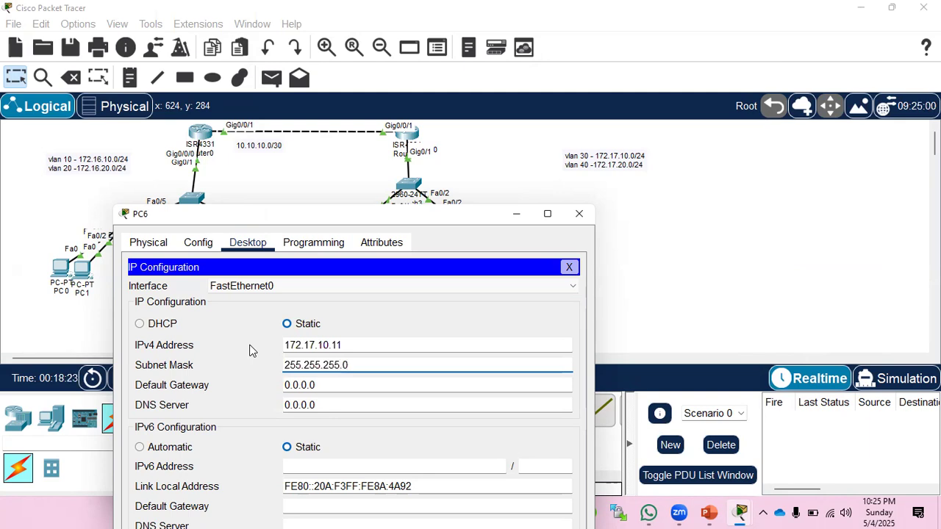
Paste the copied address 172.17.10.11 as PC6's default gateway and close PC6's window.
key("Tab")
key("ctrl+v")
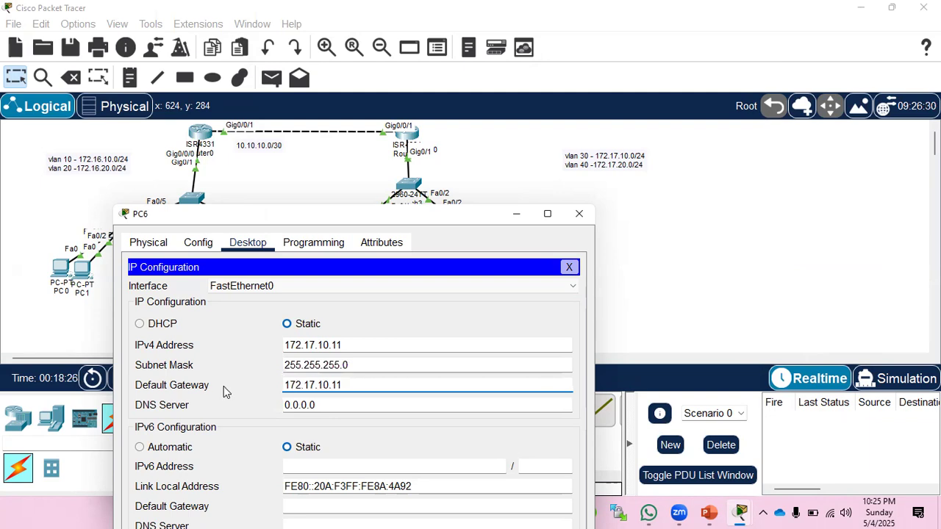
left_click(568, 267)
left_click(579, 214)
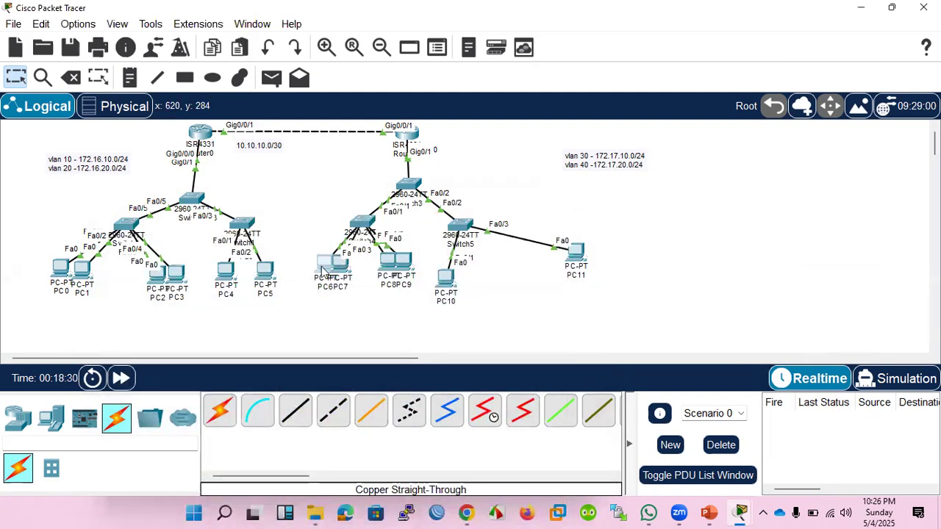
Reopen PC6's IP configuration, correct its default gateway to 172.17.10.1, and close the window.
left_click(324, 269)
left_click(333, 105)
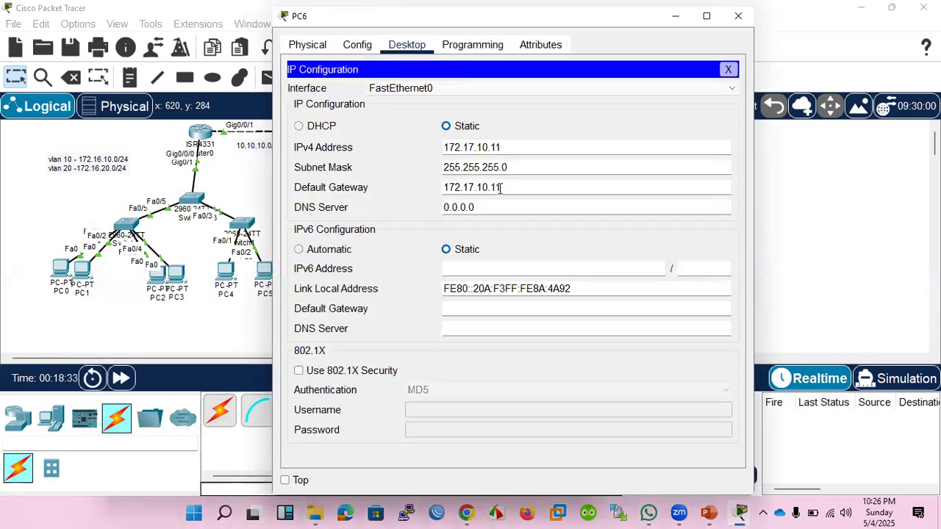
key("BackSpace")
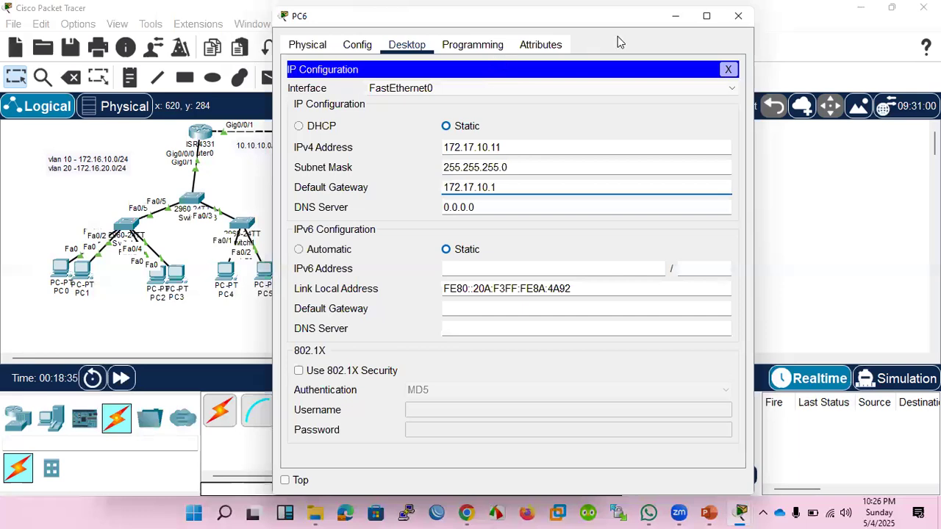
left_click(738, 16)
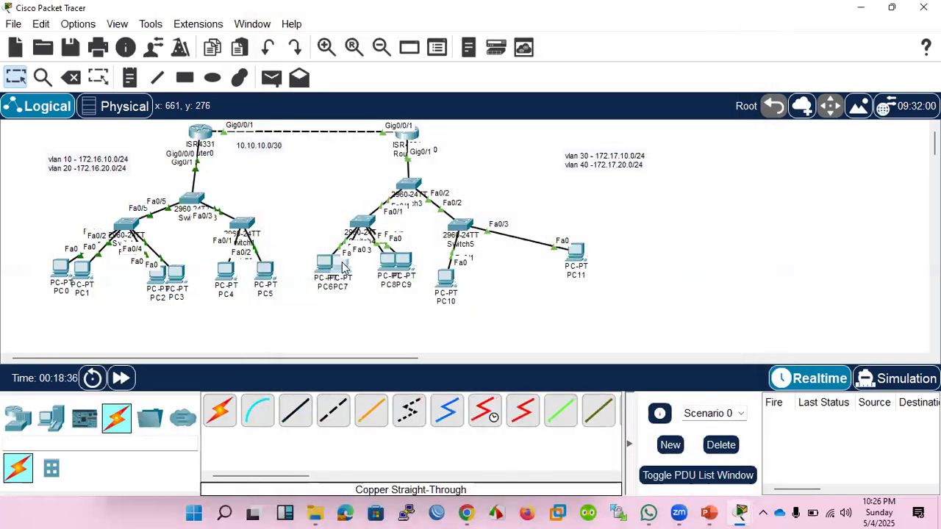
Open PC7's IP configuration and set its static IPv4 address to 172.17.10.12 with subnet mask 255.255.255.0.
left_click(340, 263)
left_click(406, 77)
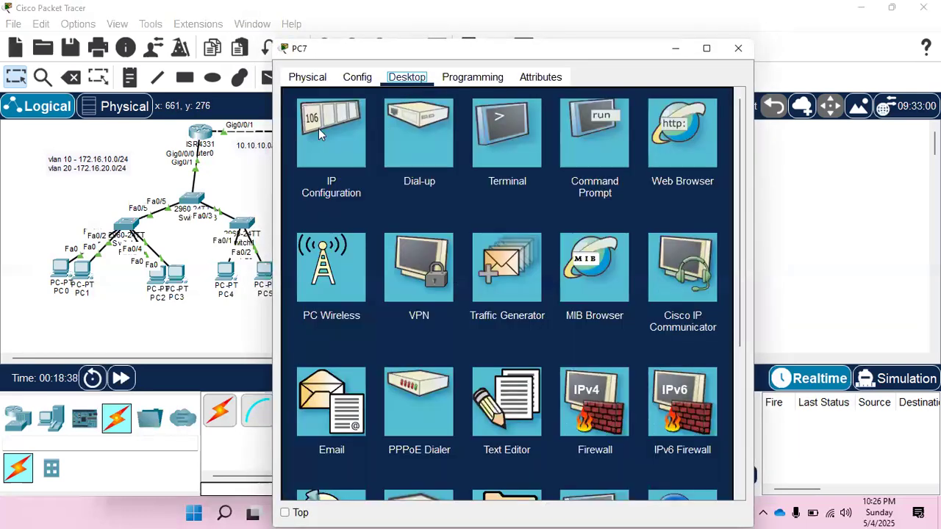
left_click(318, 127)
left_click(468, 178)
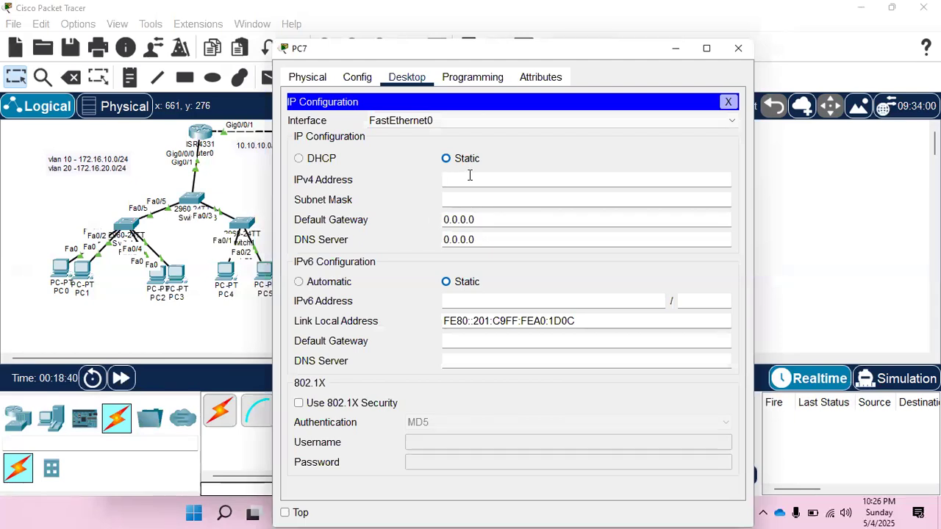
type("172.17.10.11")
key("BackSpace")
left_click(471, 199)
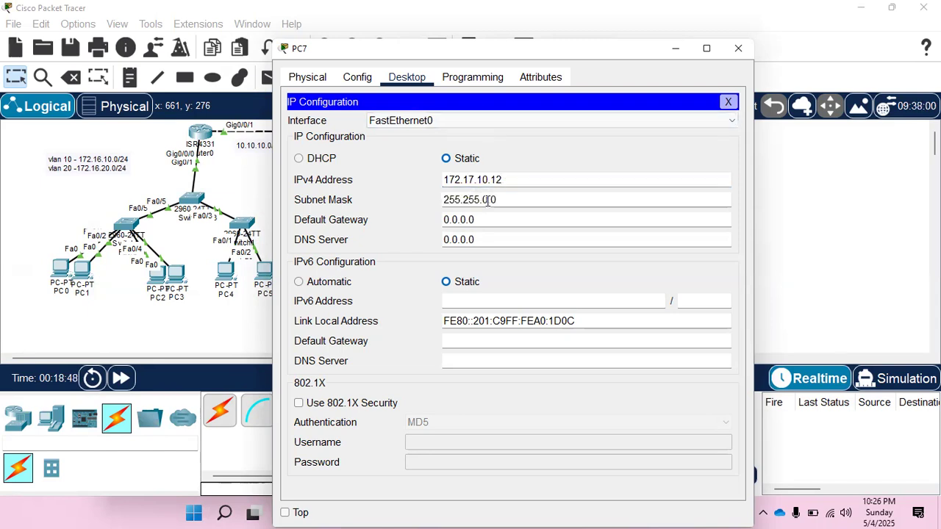
key("BackSpace")
type("255.")
Set PC7's default gateway to 172.17.10.1 and move its window to check the topology.
key("Tab")
type("172.17.10.11")
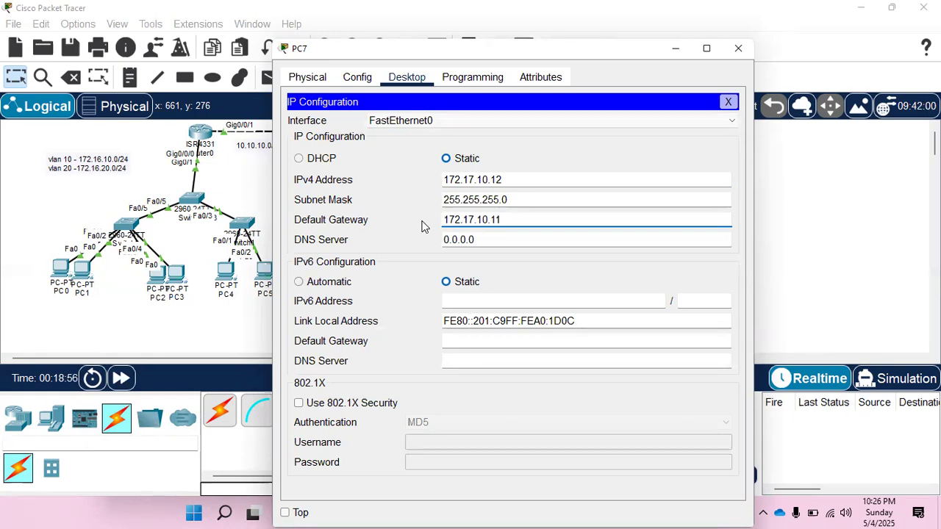
key("BackSpace")
left_click_drag(390, 51, 608, 88)
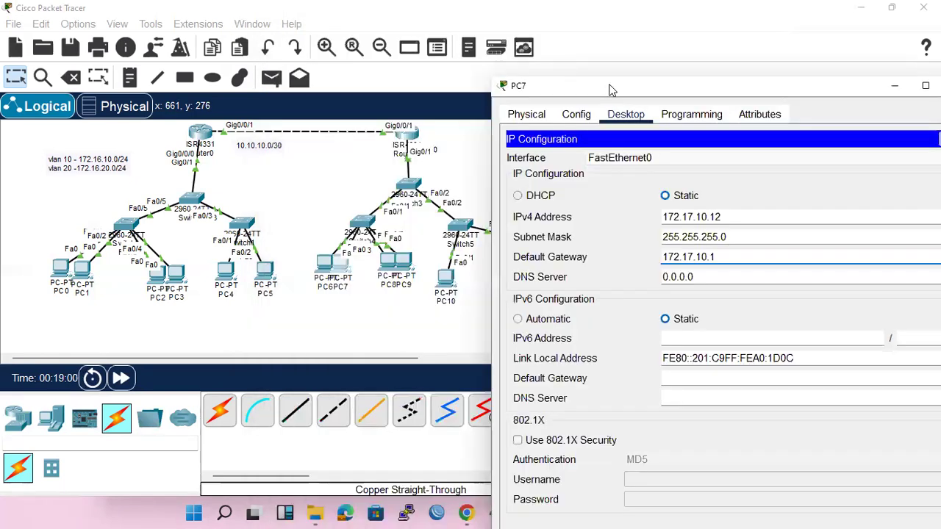
left_click_drag(485, 92, 485, 89)
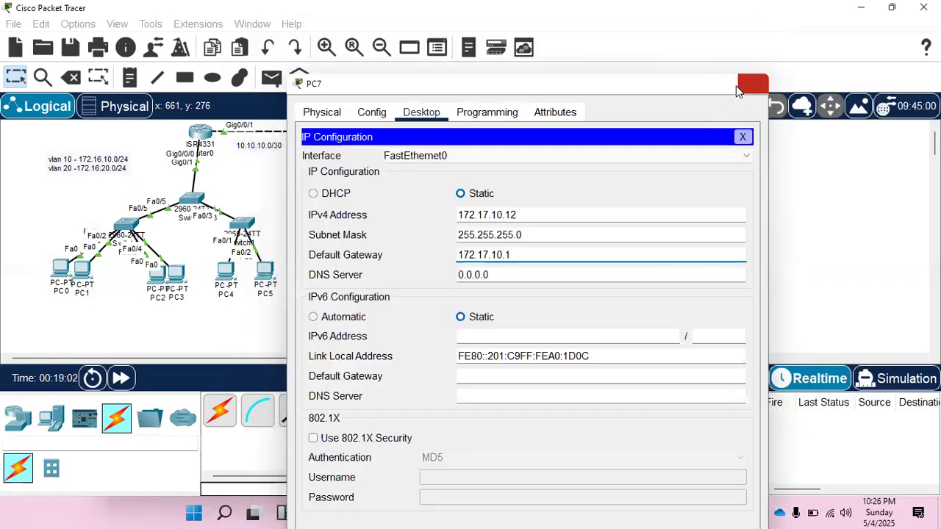
Close PC7's window, open PC10's IP configuration and set its static IPv4 address to 172.17.10.21.
left_click(739, 85)
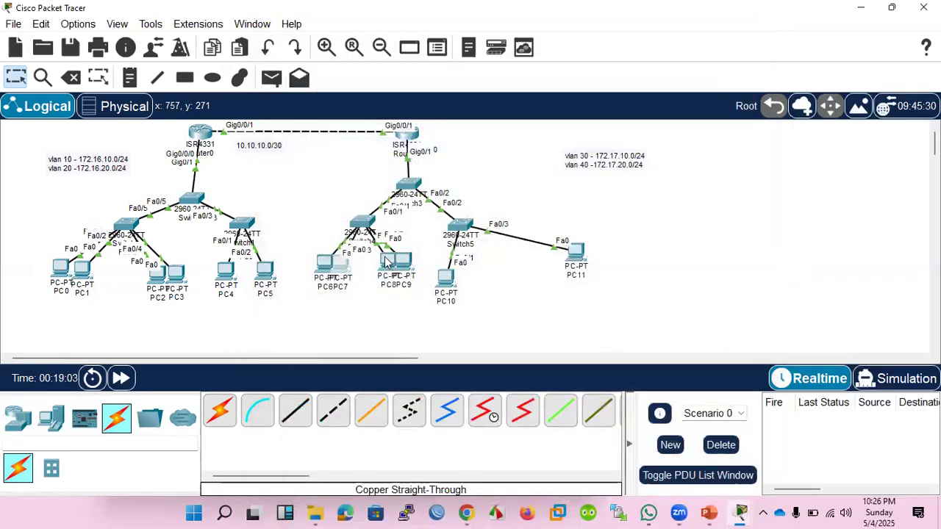
left_click(446, 278)
left_click(406, 45)
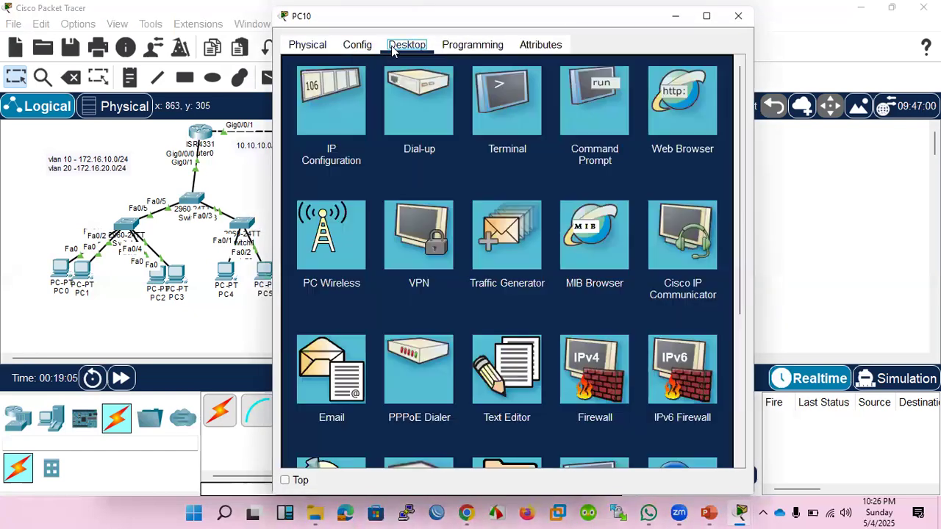
left_click(345, 129)
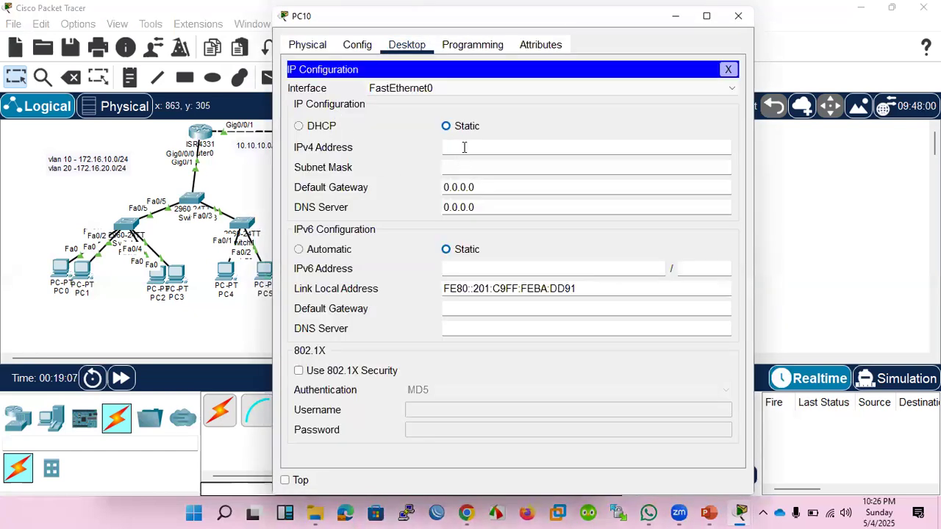
left_click(464, 147)
type("172.17.10.11")
key("BackSpace")
type("21")
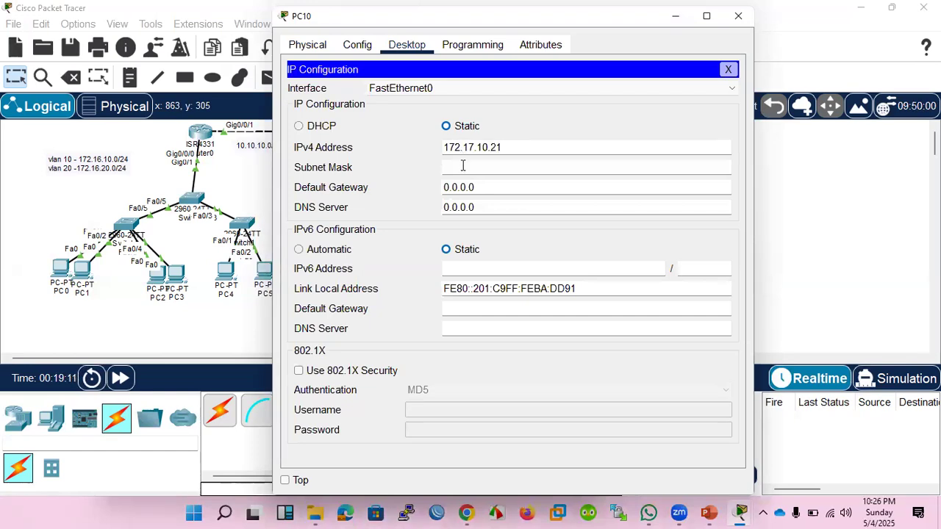
Set PC10's subnet mask to 255.255.255.0 and default gateway to 172.17.10.1, and close its window.
left_click(463, 166)
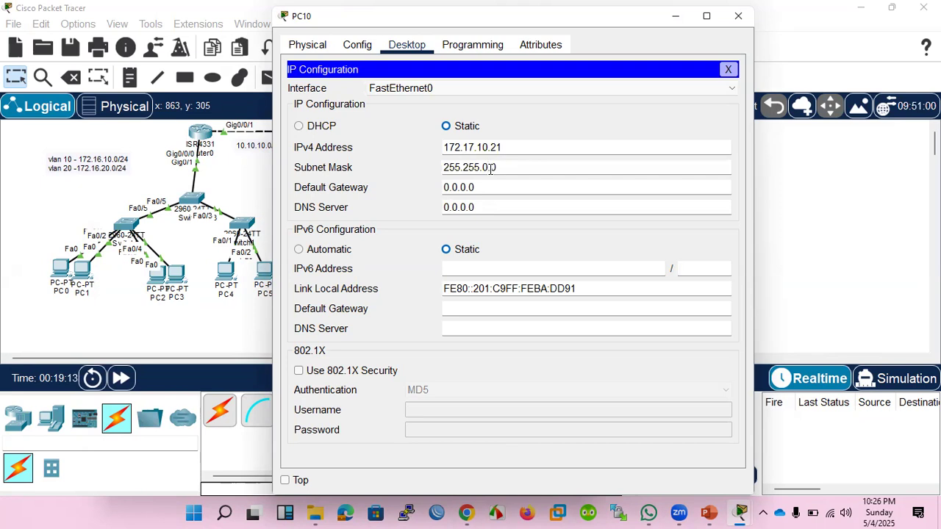
type("255.")
key("Tab")
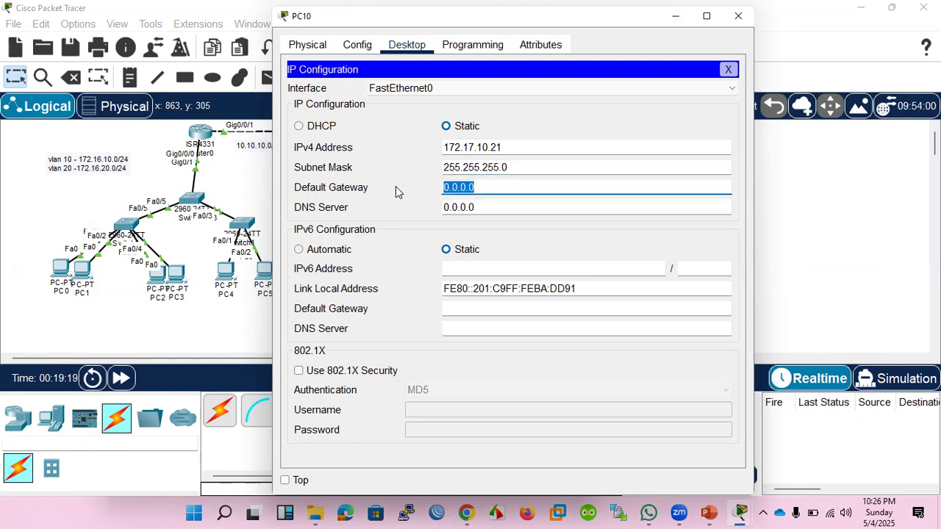
type("172.17.10.11")
key("BackSpace")
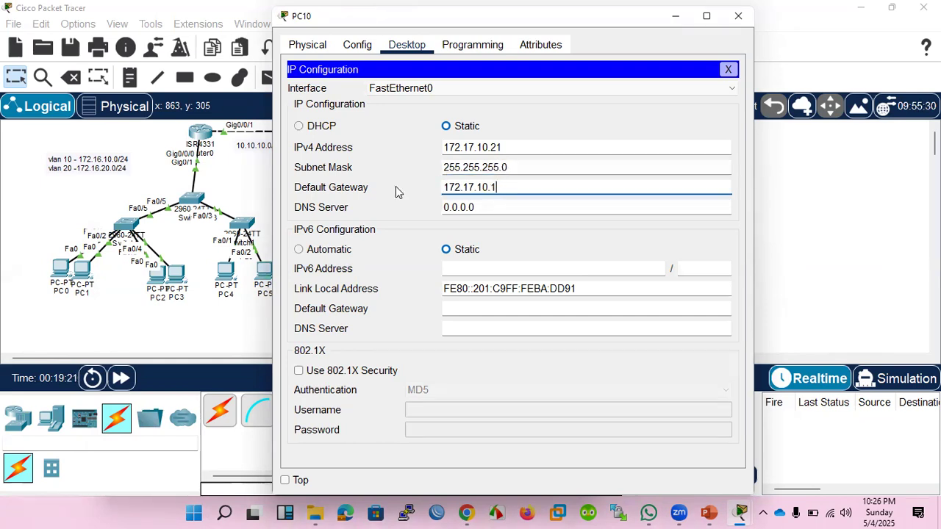
left_click(725, 70)
left_click(738, 15)
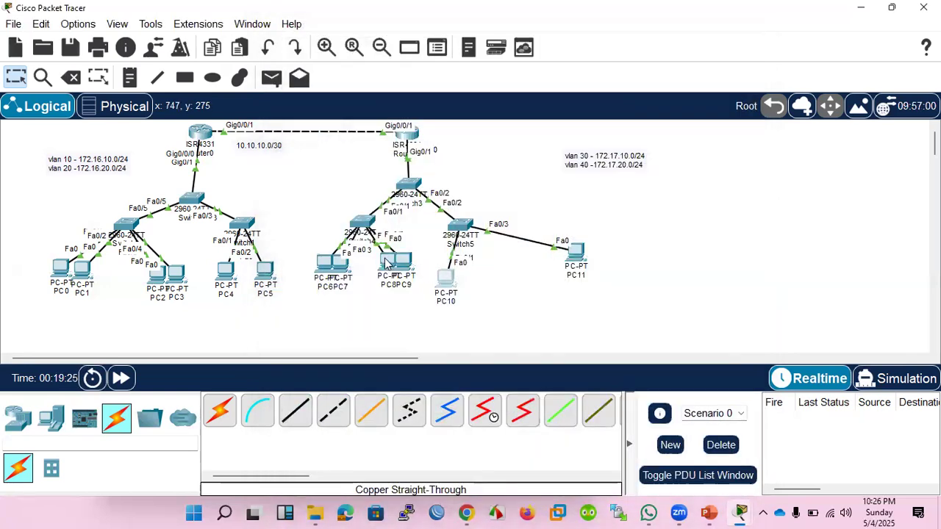
Open PC8's IP configuration, set its static IPv4 address to 172.17.20.11 and copy that address.
left_click(388, 262)
left_click(406, 45)
left_click(365, 105)
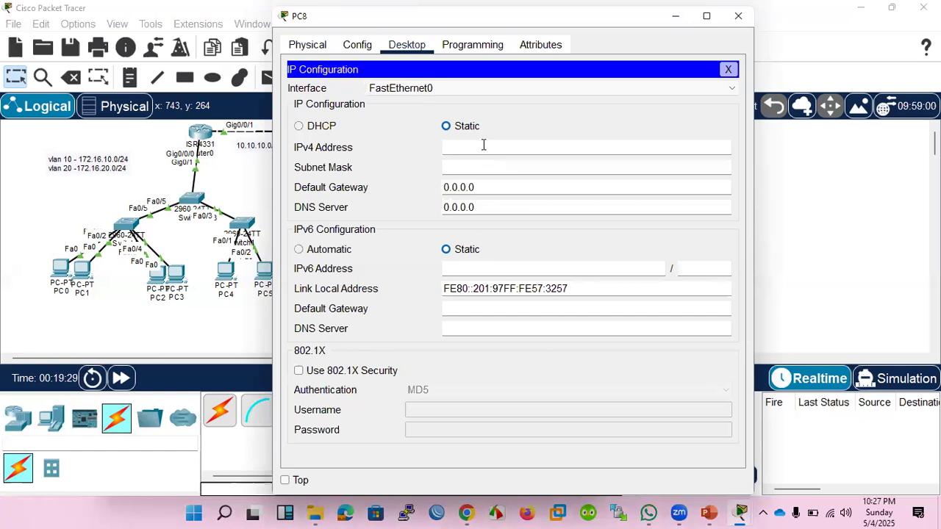
type("172.17.10.11")
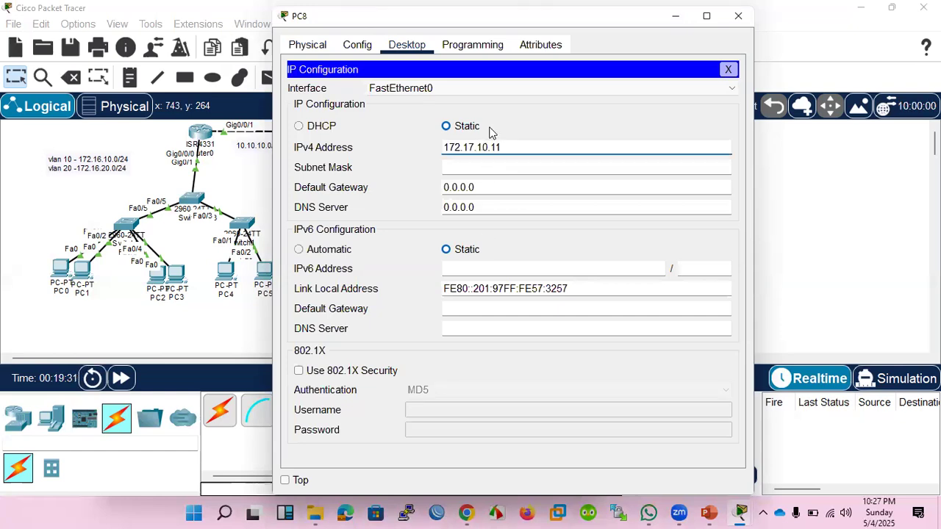
key("Left")
key("Left")
key("BackSpace")
type("2")
key("ctrl+a")
key("ctrl+c")
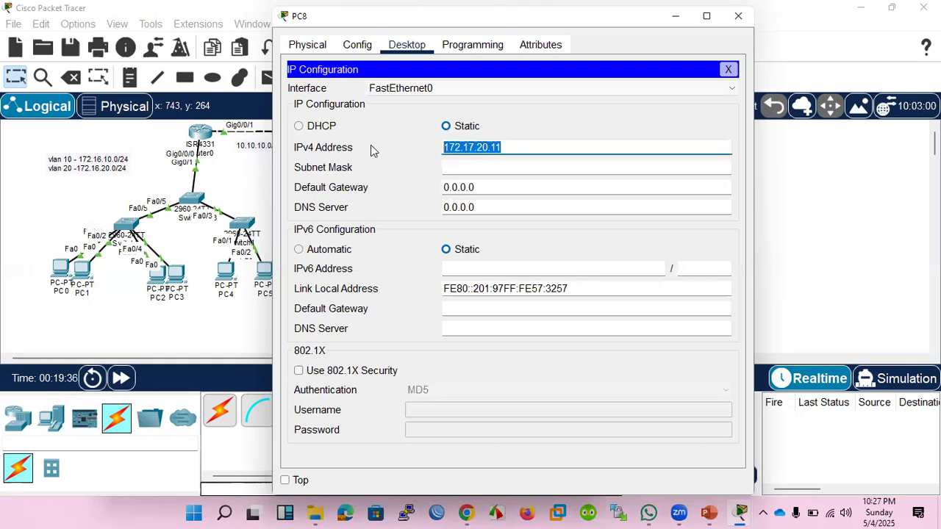
Set PC8's subnet mask to 255.255.255.0 and default gateway to 172.17.20.1, and close its window.
key("Tab")
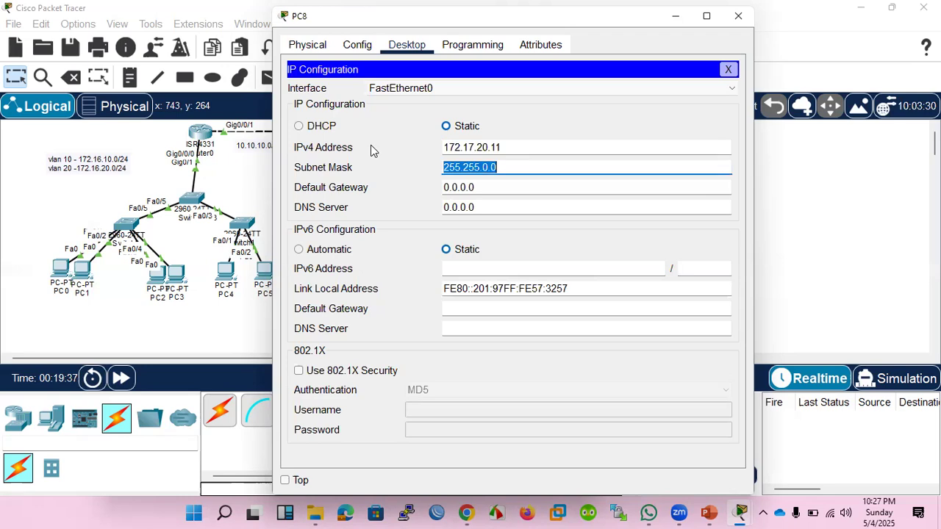
left_click(487, 170)
key("BackSpace")
type("255")
key("Tab")
type("172.17.20.11")
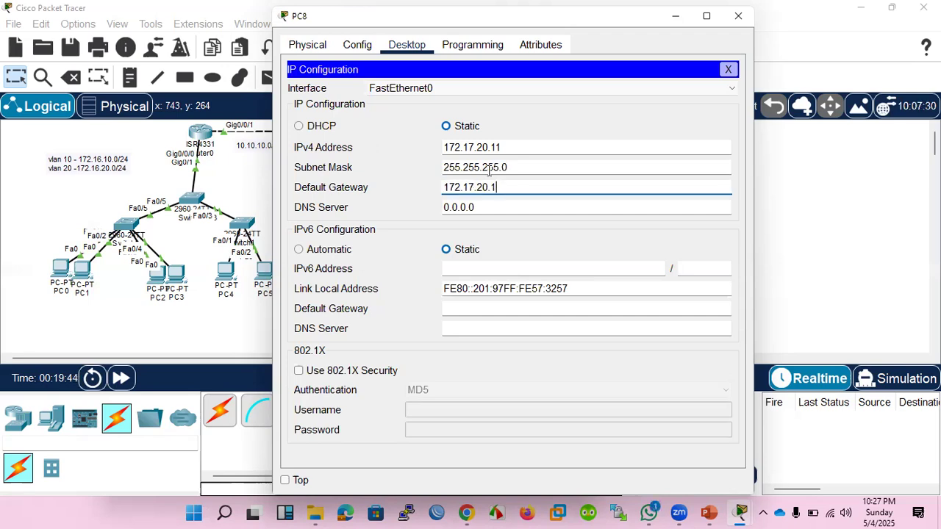
left_click(729, 69)
left_click(738, 15)
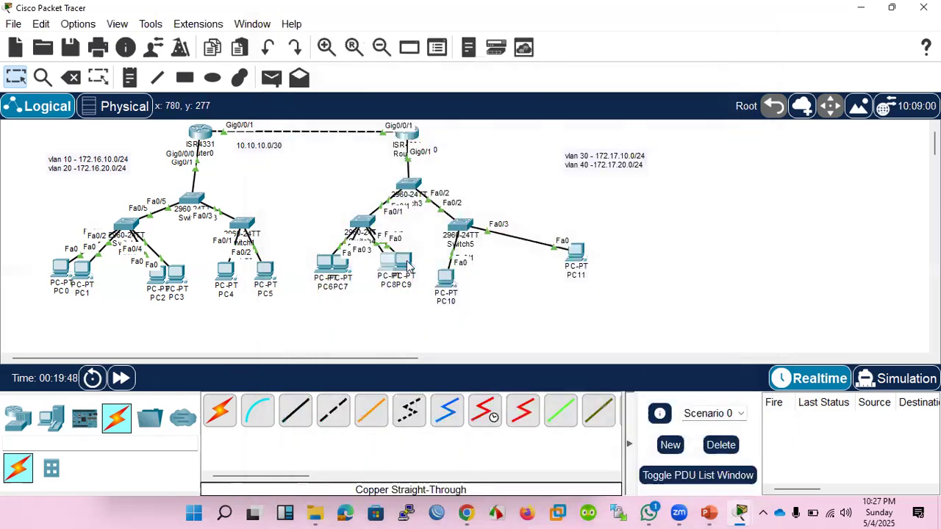
Open PC9's IP configuration and set its static IPv4 address to 172.17.20.12, reusing the copied address.
left_click(406, 264)
left_click(407, 44)
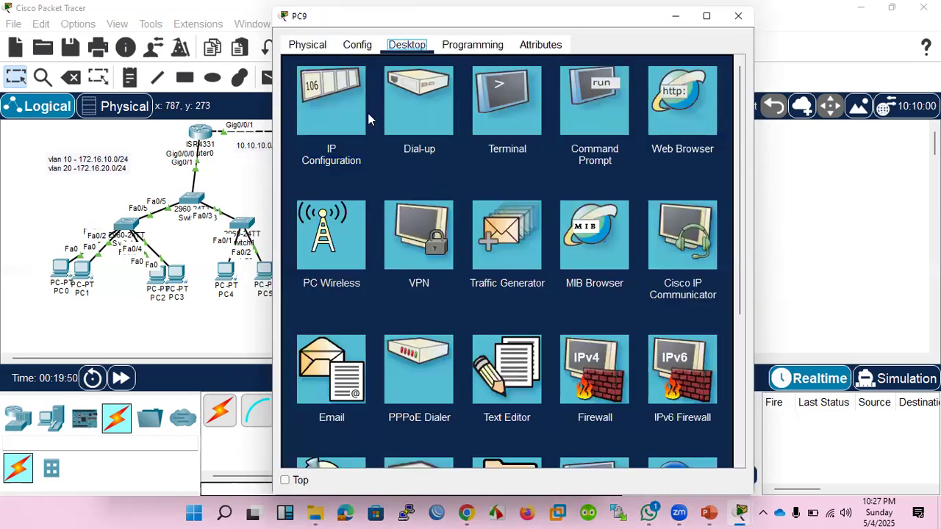
left_click(340, 112)
left_click(450, 147)
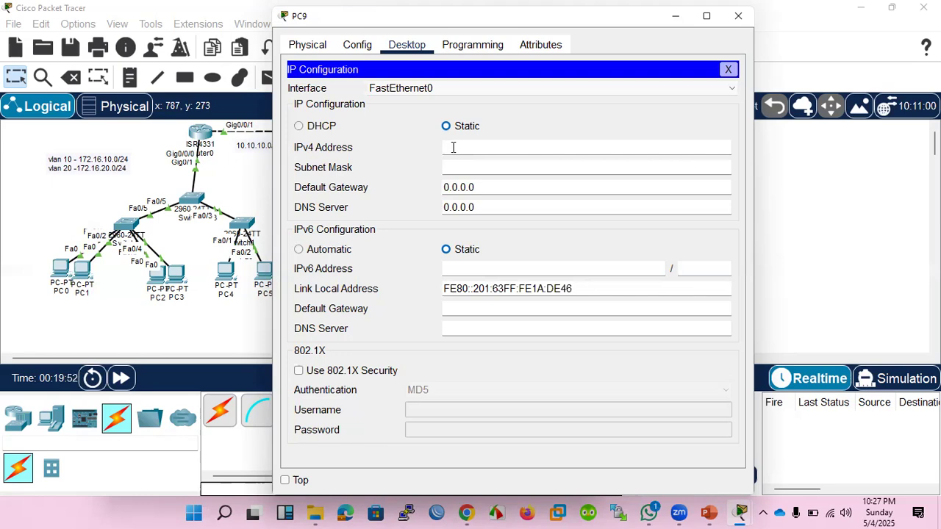
key("ctrl+v")
key("BackSpace")
type("2")
Set PC9's subnet mask to 255.255.255.0 and default gateway to 172.17.20.1, and close its window.
left_click(454, 167)
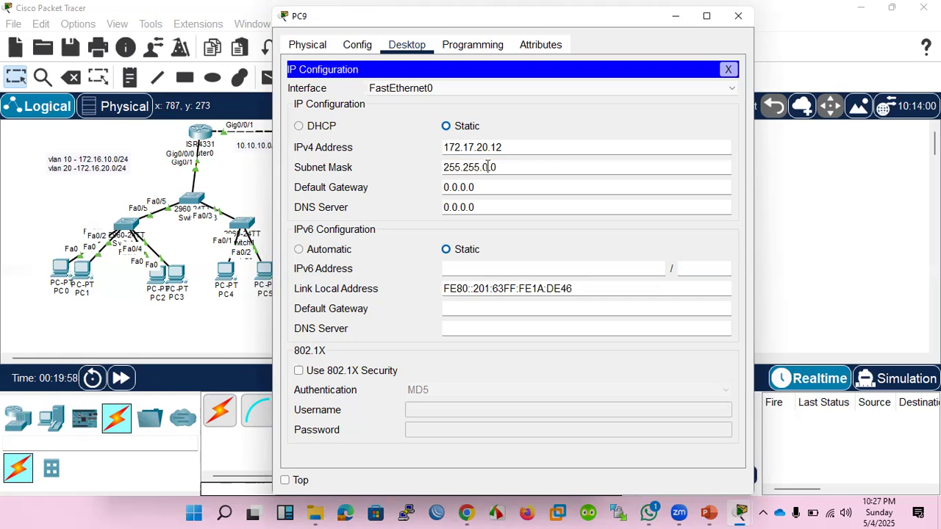
left_click(487, 167)
key("BackSpace")
type("255")
key("Tab")
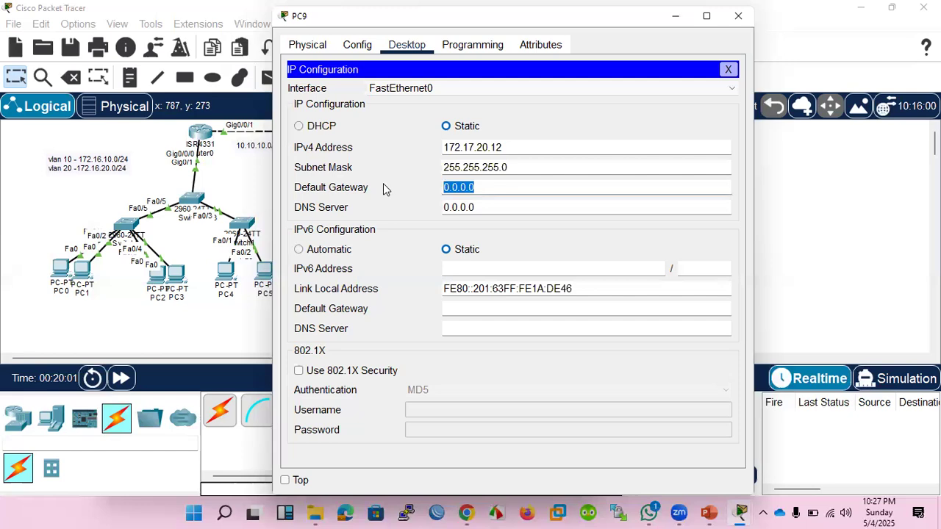
key("ctrl+v")
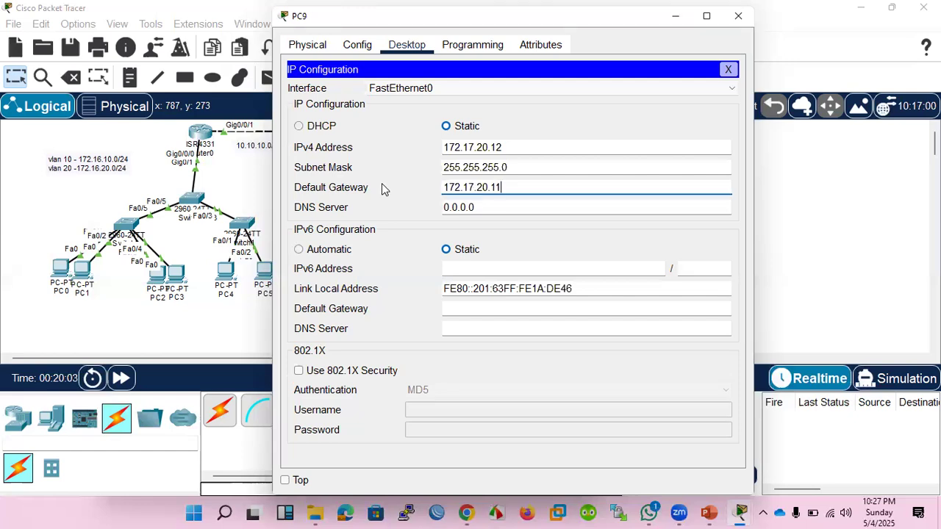
key("BackSpace")
left_click(737, 15)
Open PC11's IP configuration and set its static IPv4 address to 172.17.20.21.
left_click(576, 255)
left_click(406, 46)
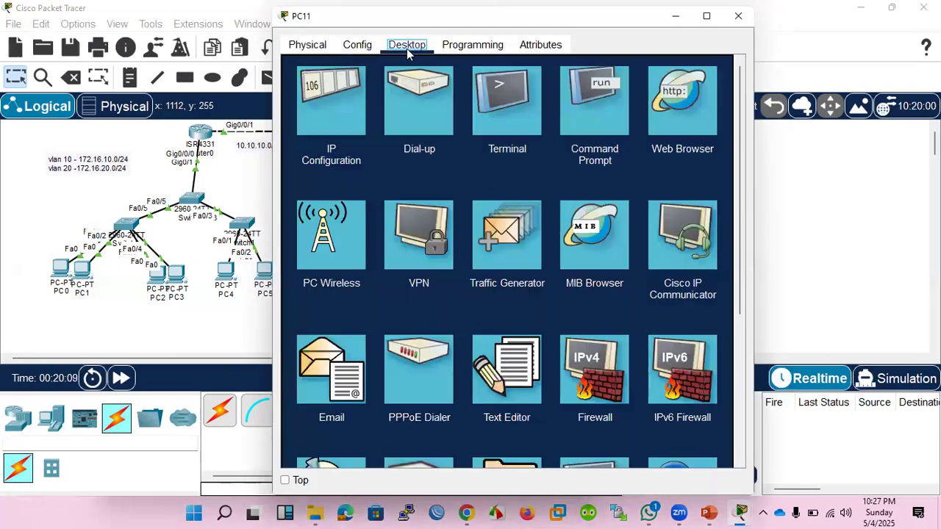
left_click(330, 118)
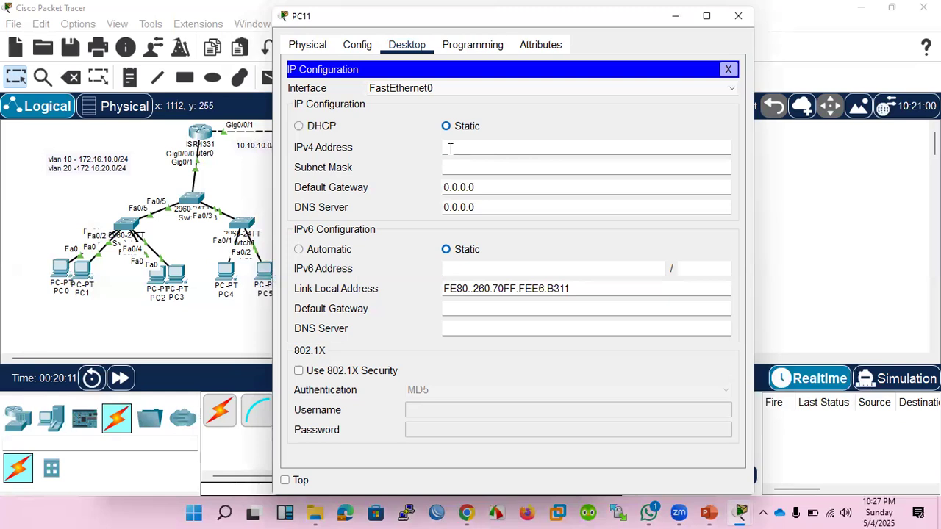
type("172.17.20.11")
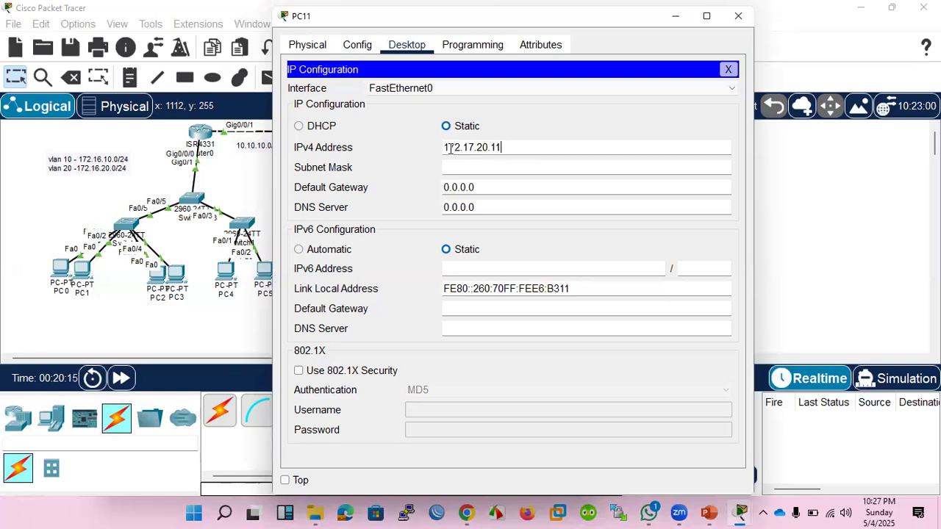
key("BackSpace")
type("21")
Set PC11's subnet mask to 255.255.255.0 and default gateway to 172.17.20.1, and close its window.
left_click(460, 167)
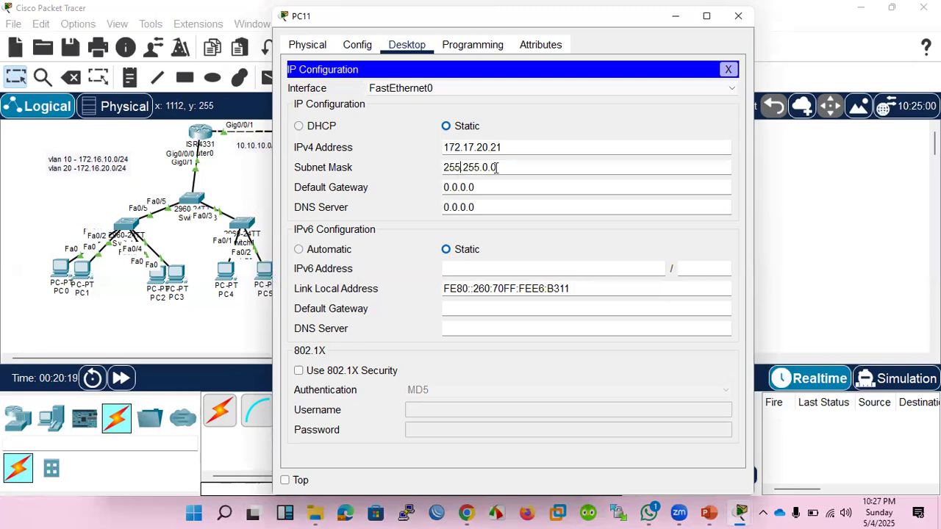
left_click(489, 167)
key("BackSpace")
type("255.")
key("Tab")
type("172.17.20.11")
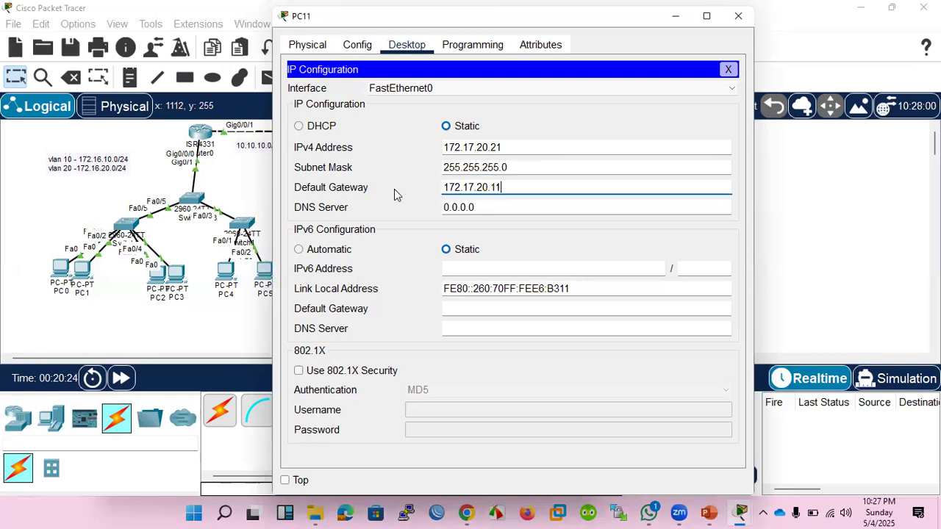
key("BackSpace")
left_click(726, 70)
left_click(738, 15)
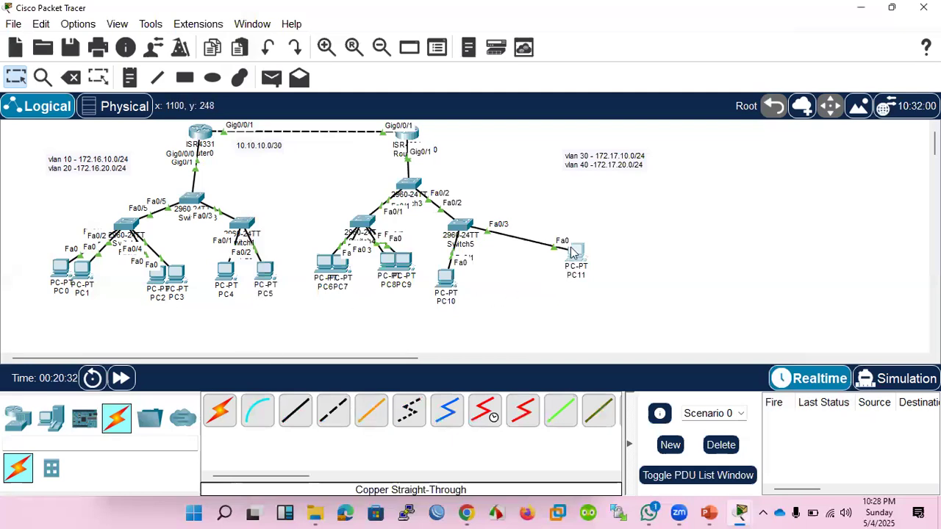
Reposition PC11 and PC10 side by side below Switch5 in the topology.
left_click_drag(583, 268, 565, 290)
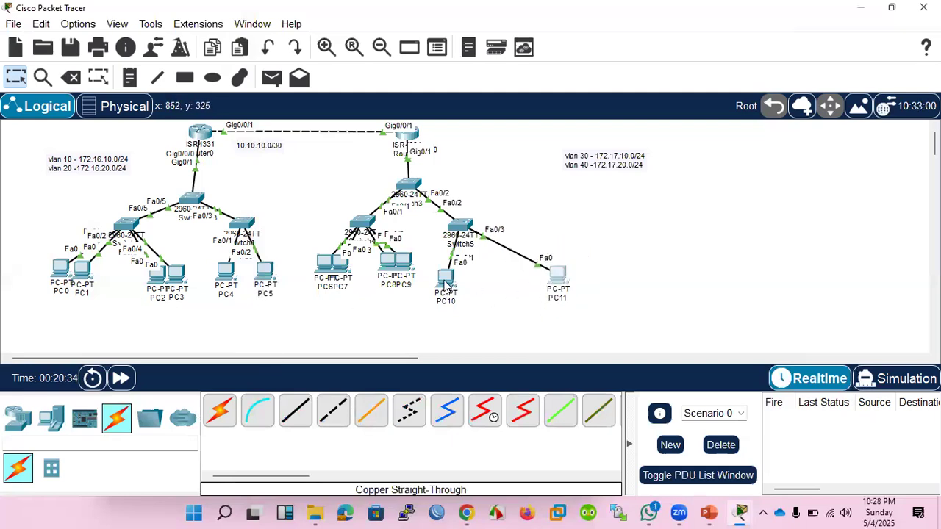
left_click_drag(443, 286, 517, 291)
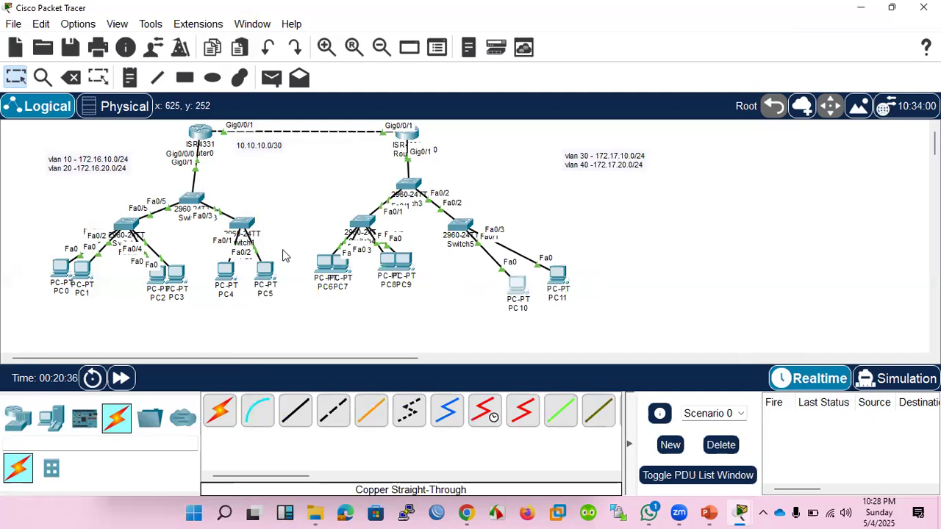
Ping the gateway 172.16.10.1 from PC0's command prompt and interrupt the ping.
left_click(63, 269)
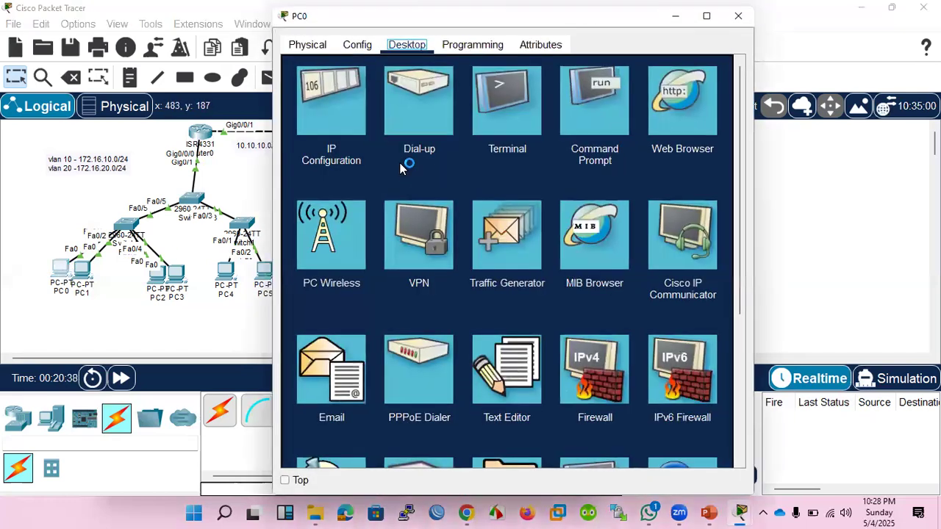
left_click(558, 126)
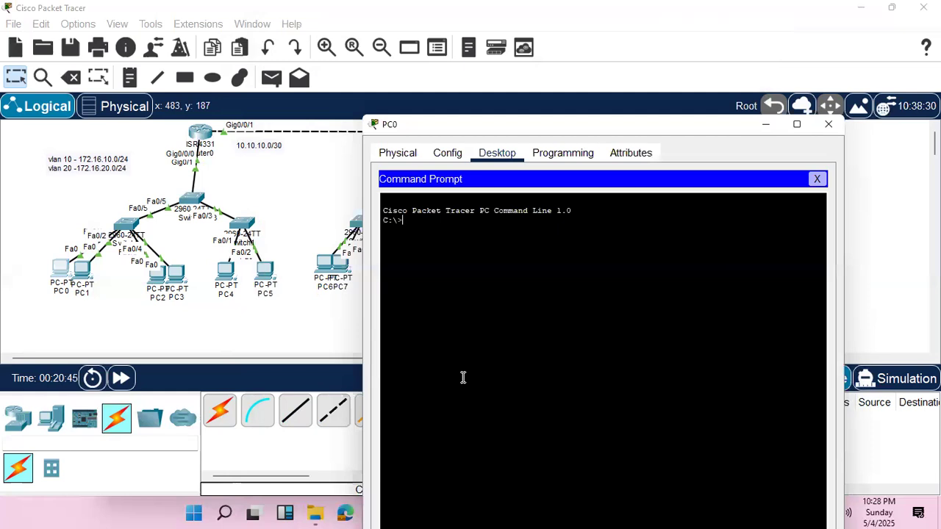
type("ping 172.16.10.1")
key("Return")
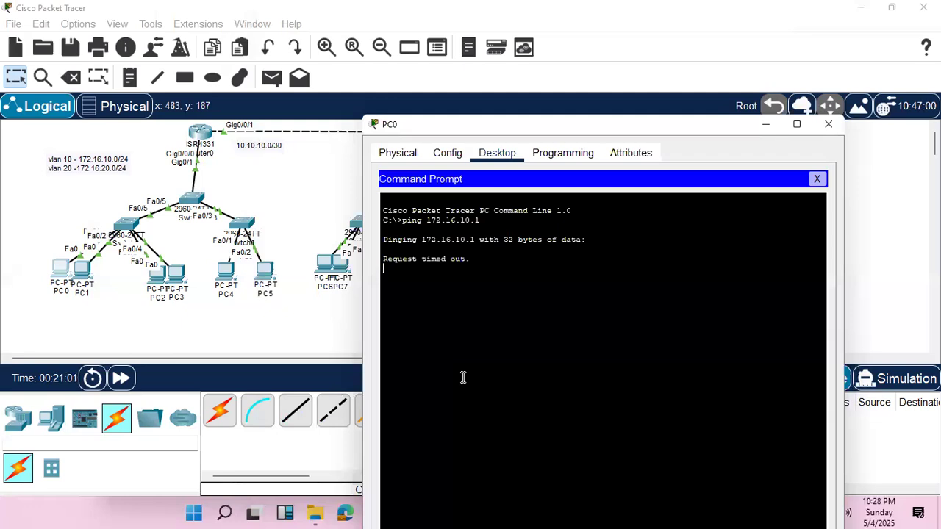
key("ctrl+c")
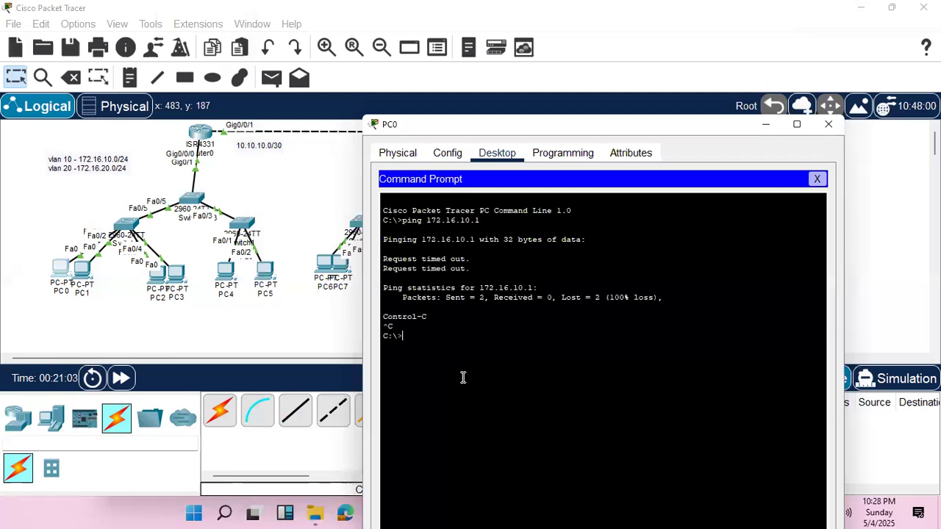
Recall the ping command for 172.16.10.1 in PC0's command prompt.
key("Up")
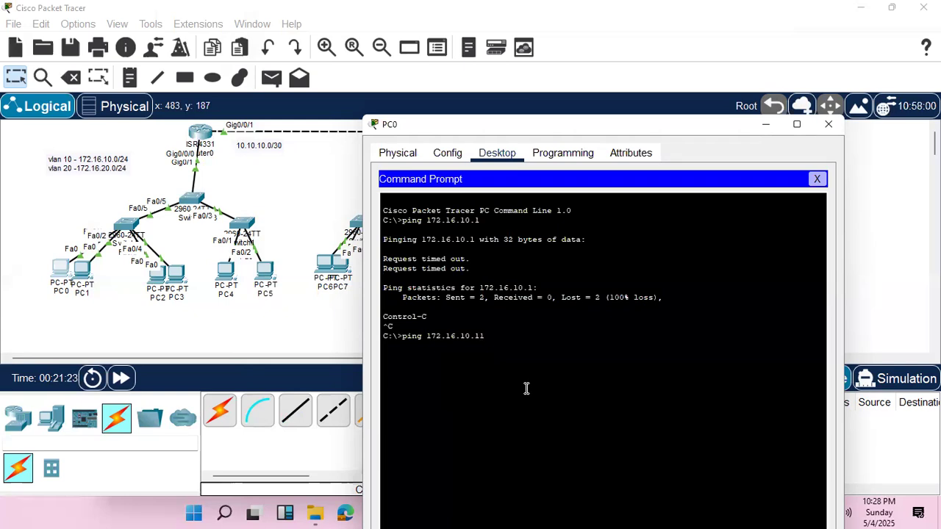
Ping 172.16.10.11 and 172.16.10.12 from PC0's command prompt.
key("Return")
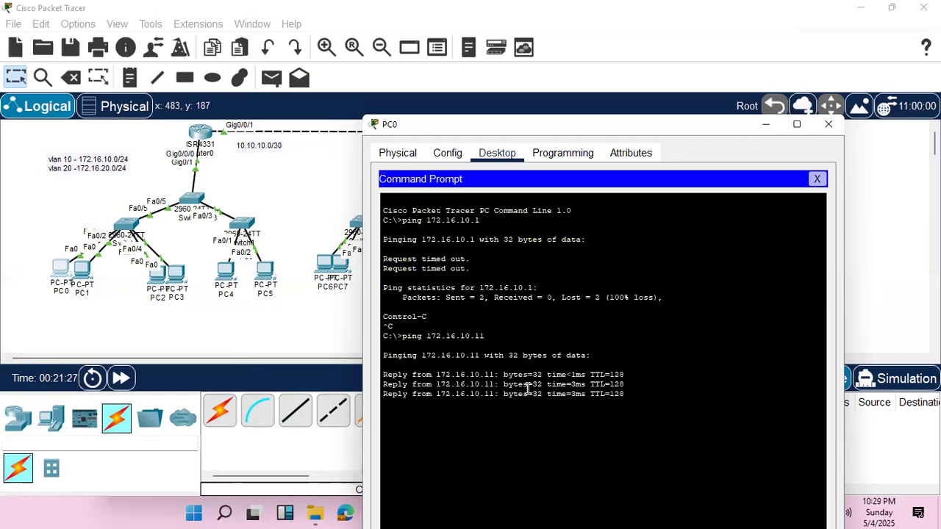
key("Up")
key("Up")
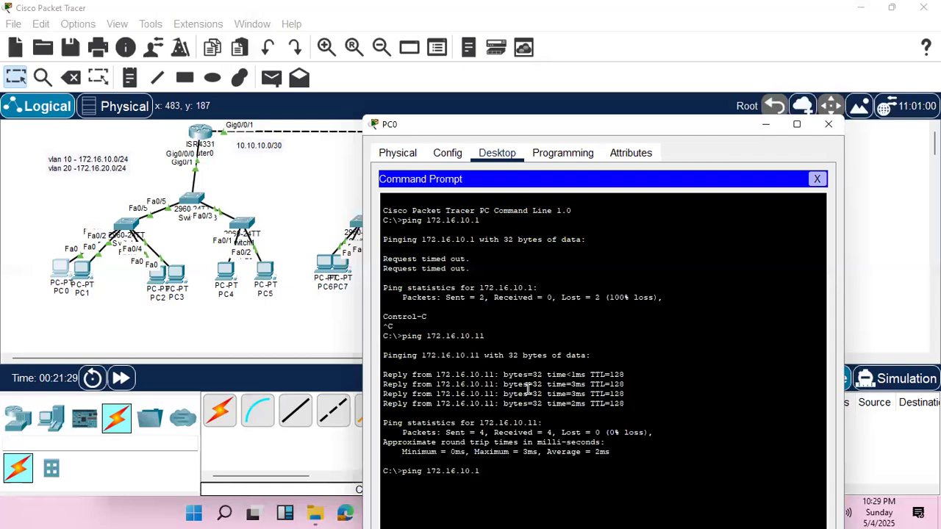
type("2")
key("Return")
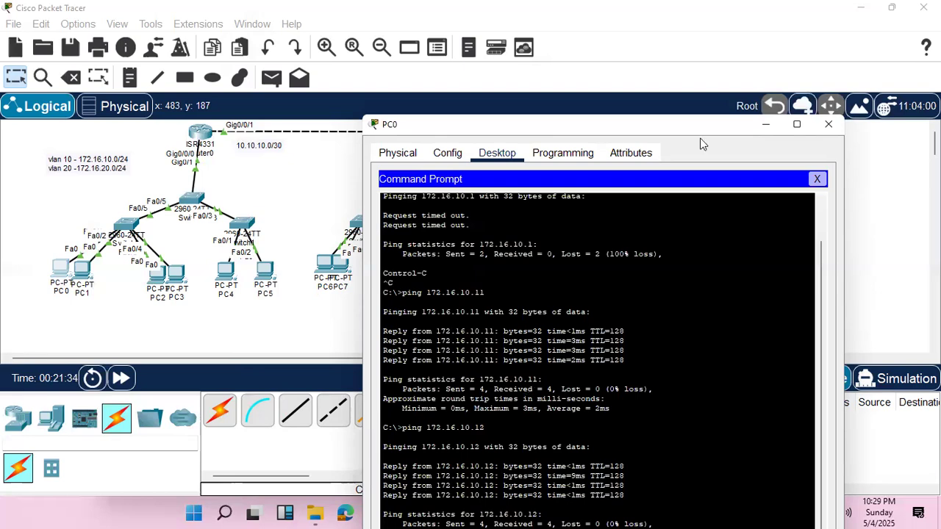
Ping 172.16.10.21 from PC0's command prompt.
mouse_move(691, 126)
left_mouse_down()
mouse_move(692, 210)
mouse_move(696, 137)
left_mouse_up()
key("Up")
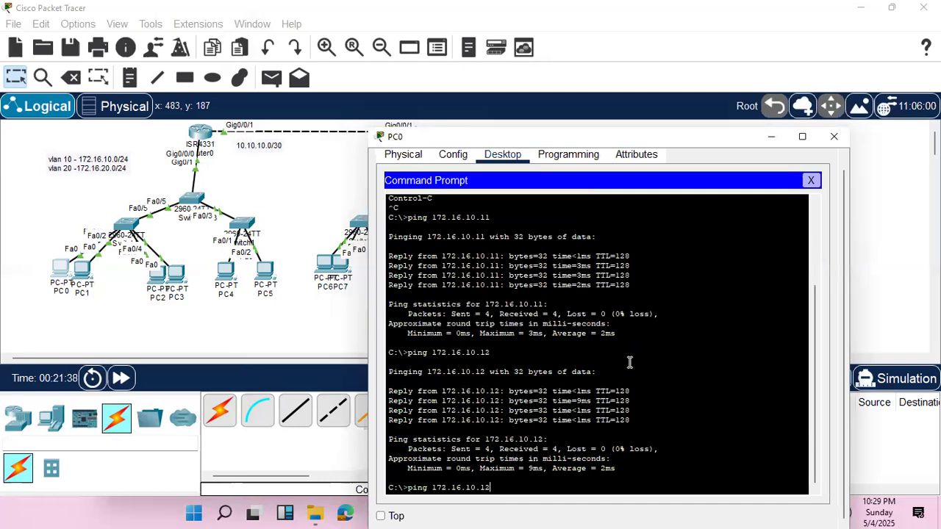
type("21")
key("Return")
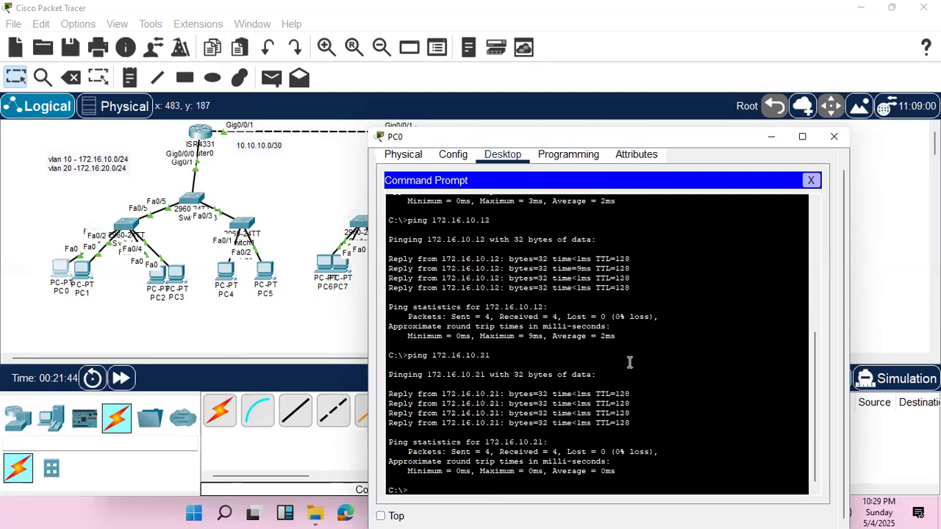
Ping 172.16.20.21 in VLAN 20 from PC0 and interrupt the ping.
key("Up")
key("Left")
key("Left")
key("BackSpace")
type("2")
key("Return")
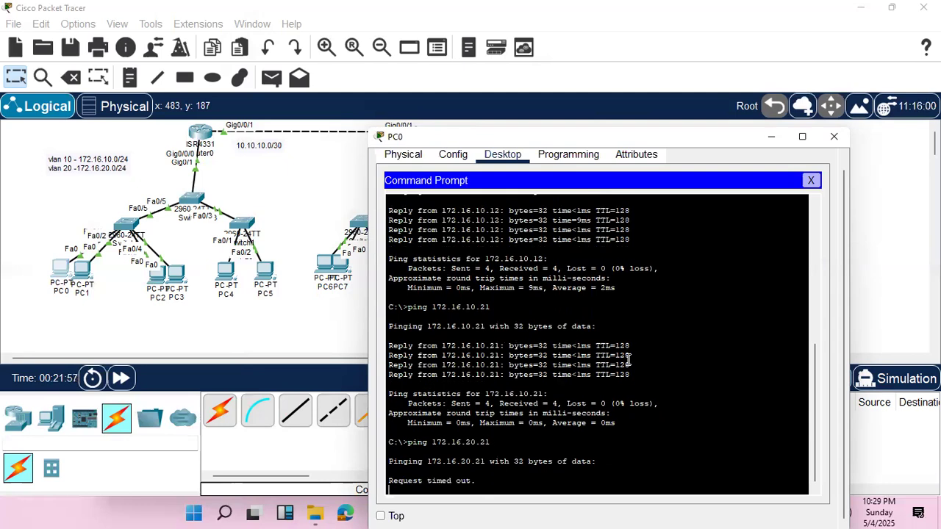
key("ctrl+c")
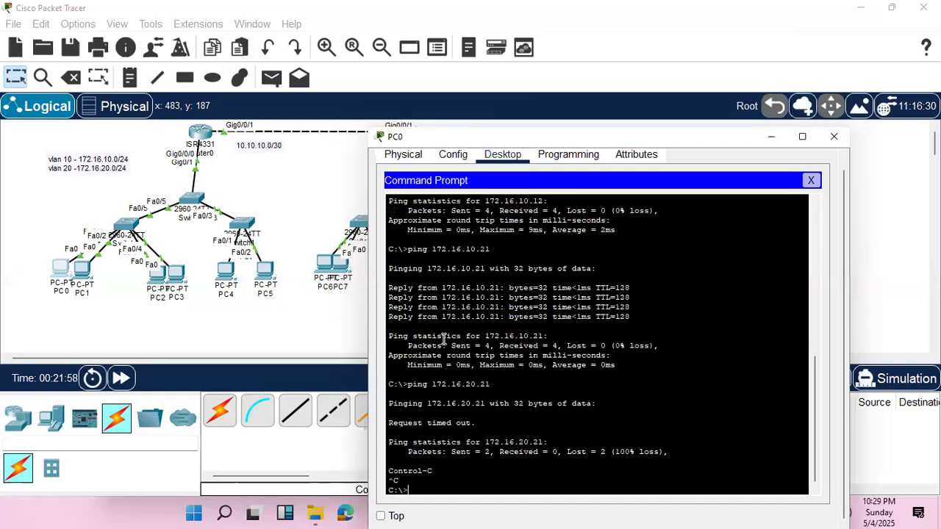
Open the command line of Switch0 and enter global configuration mode.
left_click(129, 226)
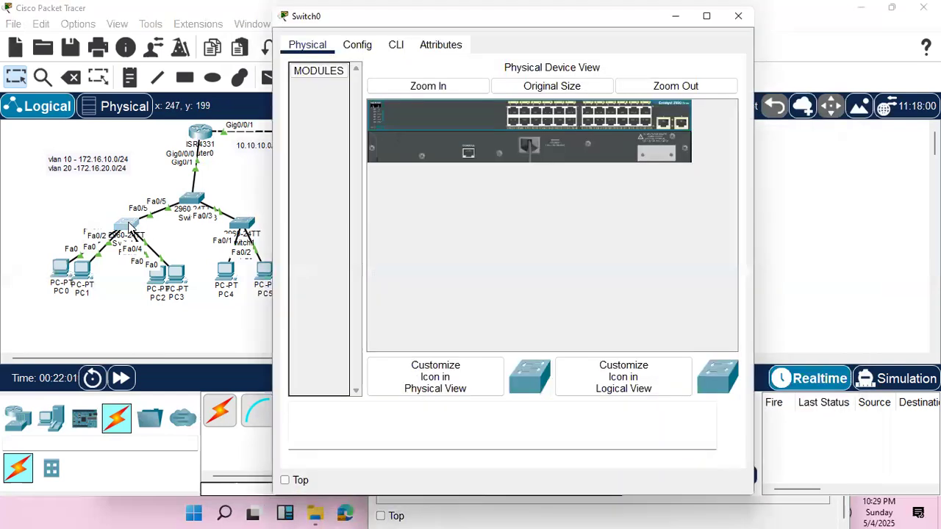
left_click(396, 46)
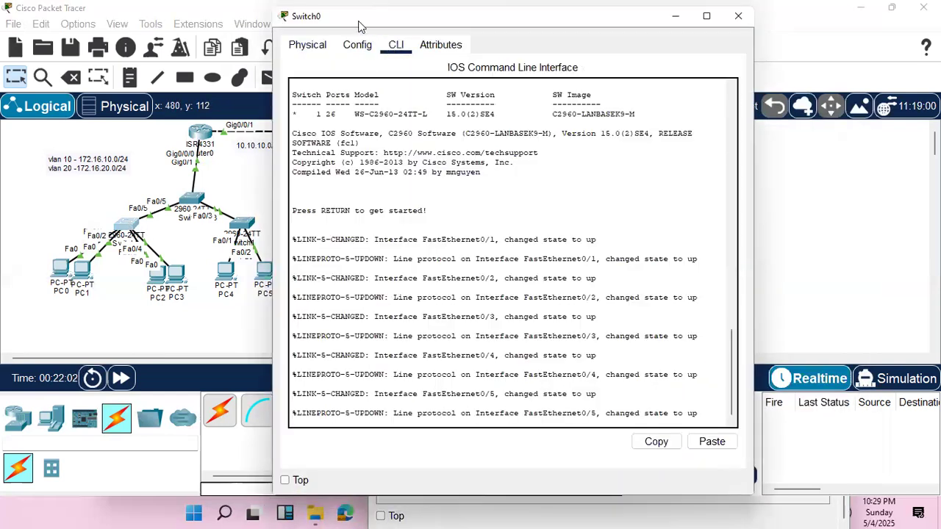
left_click_drag(360, 26, 541, 81)
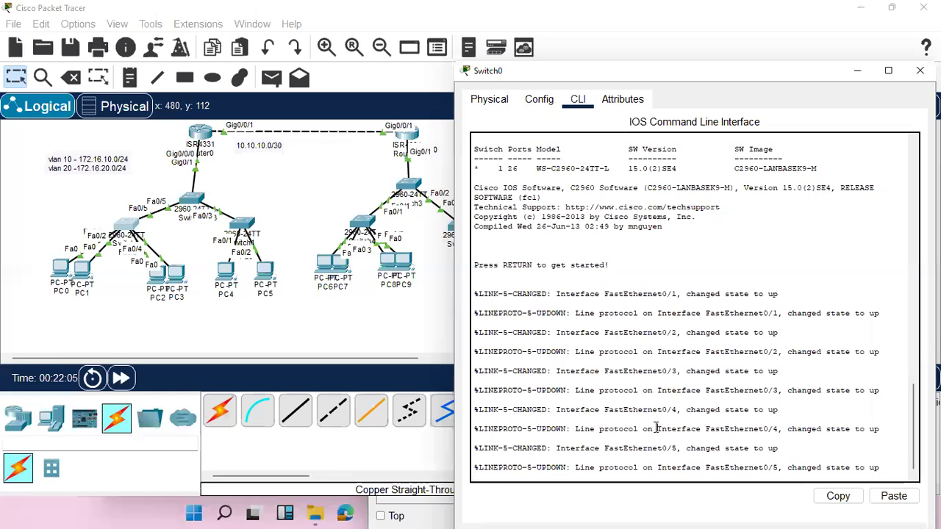
key("Return")
key("Return")
key("Return")
type("en")
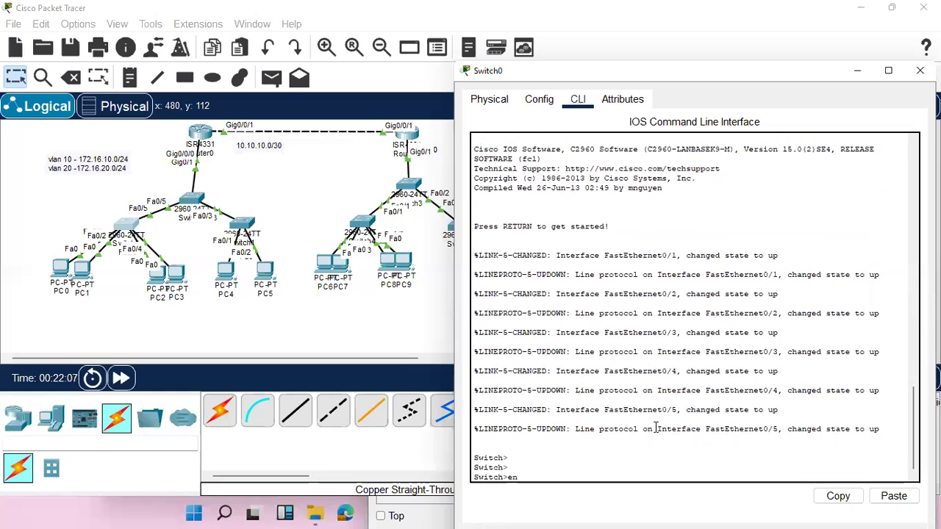
key("Return")
type("conf t")
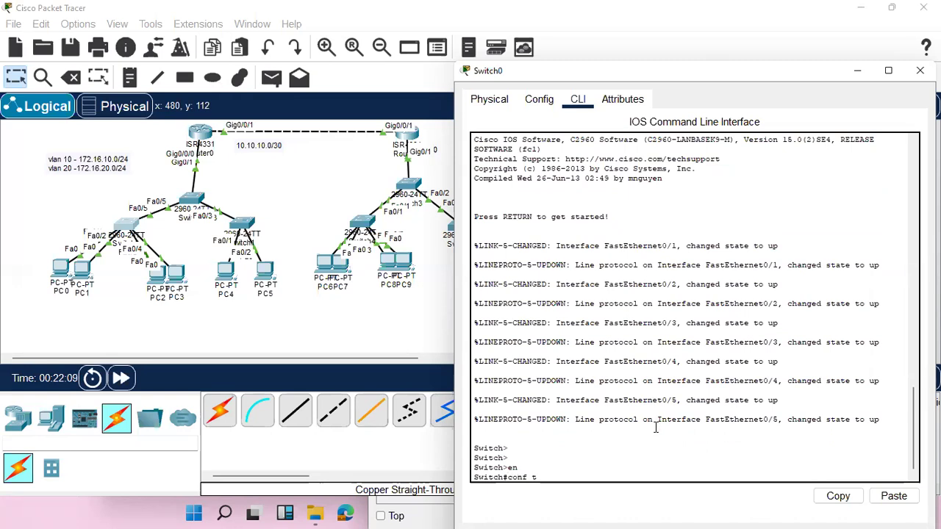
key("Return")
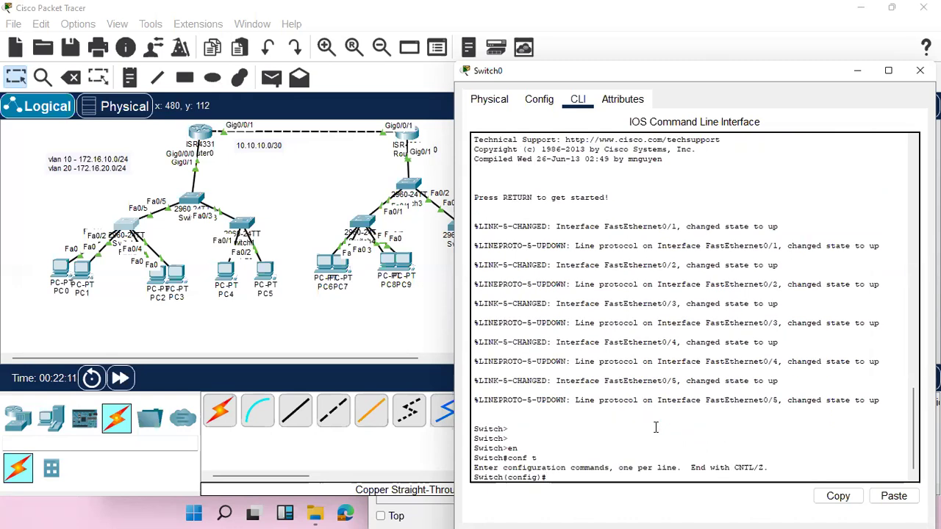
Try to create VLANs 10 and 20 on Switch0 with the single command vlan 10,20.
type("vlan")
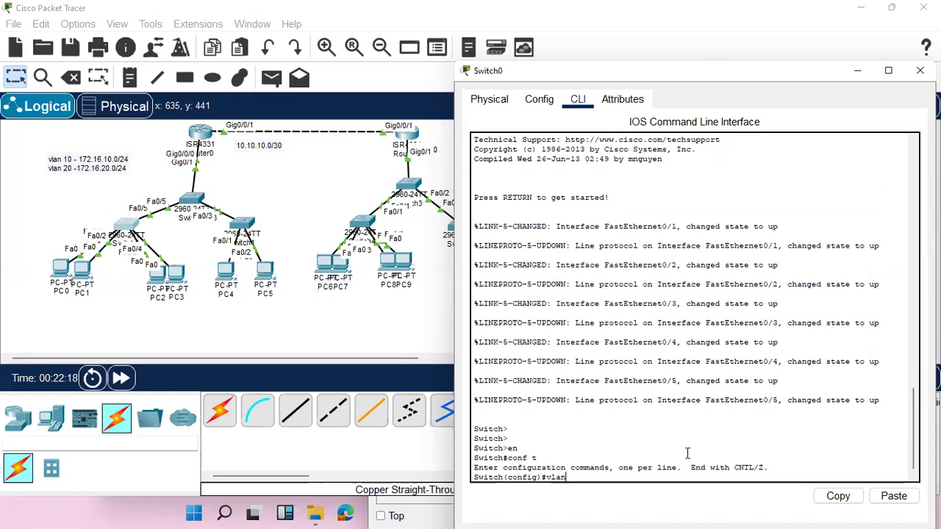
type(",20")
key("Return")
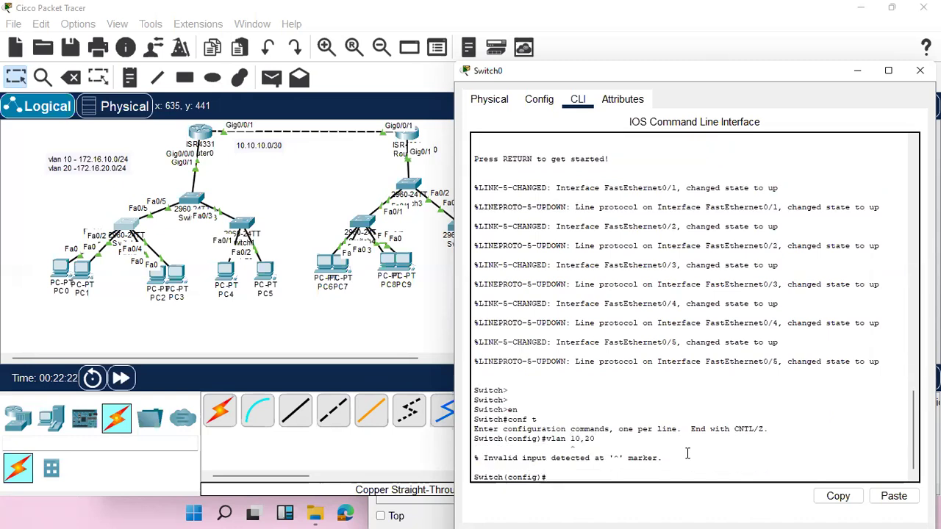
Create VLAN 10 and VLAN 20 on Switch0 with separate vlan commands.
key("Up")
key("BackSpace")
key("BackSpace")
key("BackSpace")
key("BackSpace")
type("0")
key("Return")
key("Up")
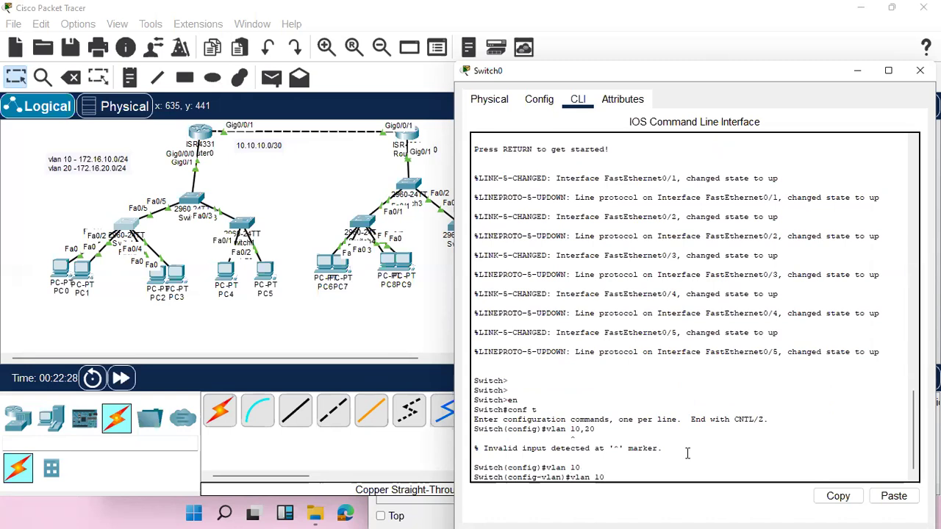
key("BackSpace")
type("2")
key("Return")
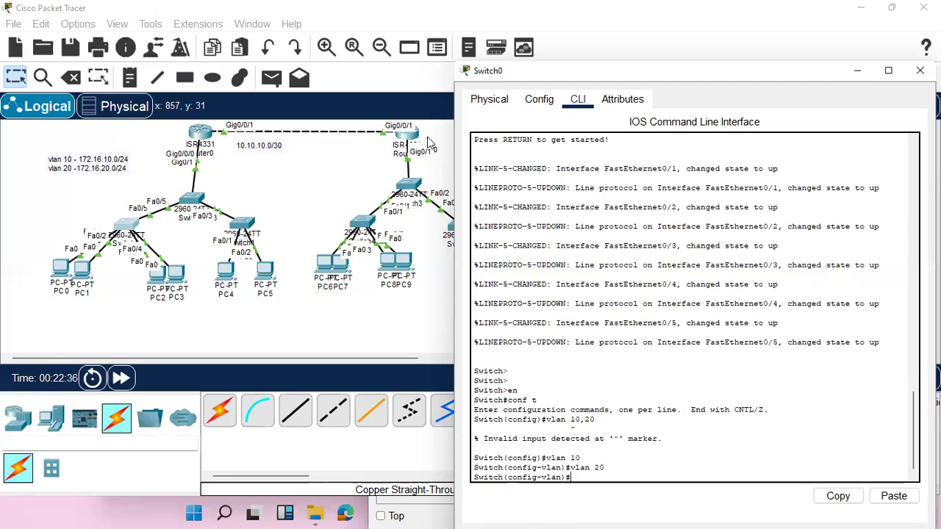
Open the command line of Switch2 and enter global configuration mode.
left_click(191, 204)
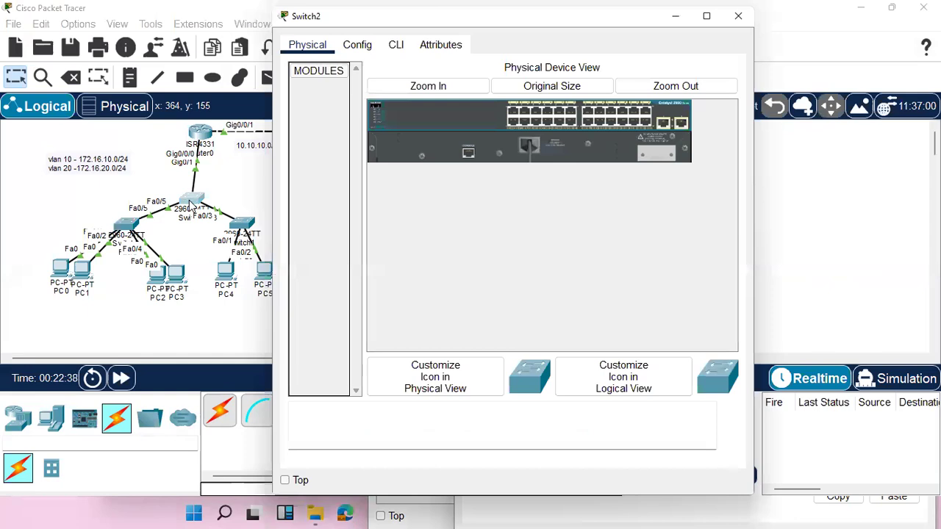
left_click(395, 45)
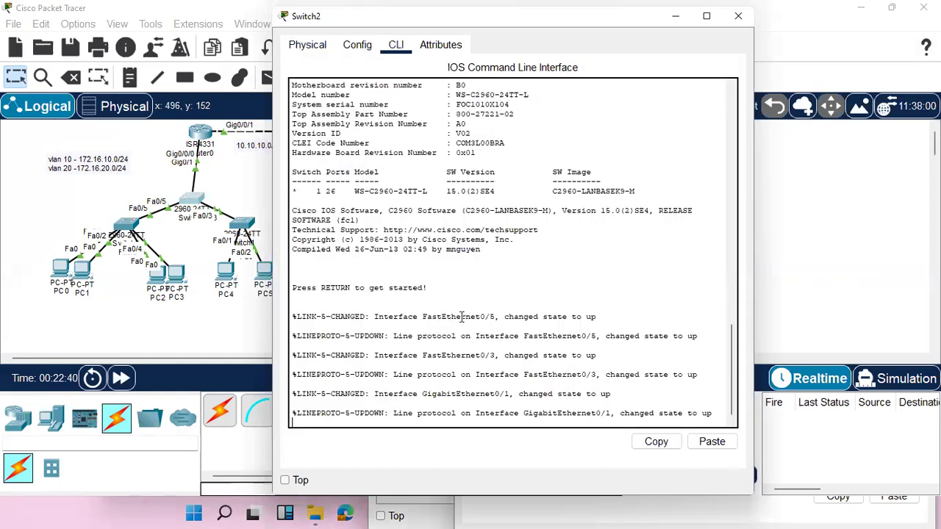
key("Return")
key("Return")
type("en")
key("Return")
type("vlan")
type("0")
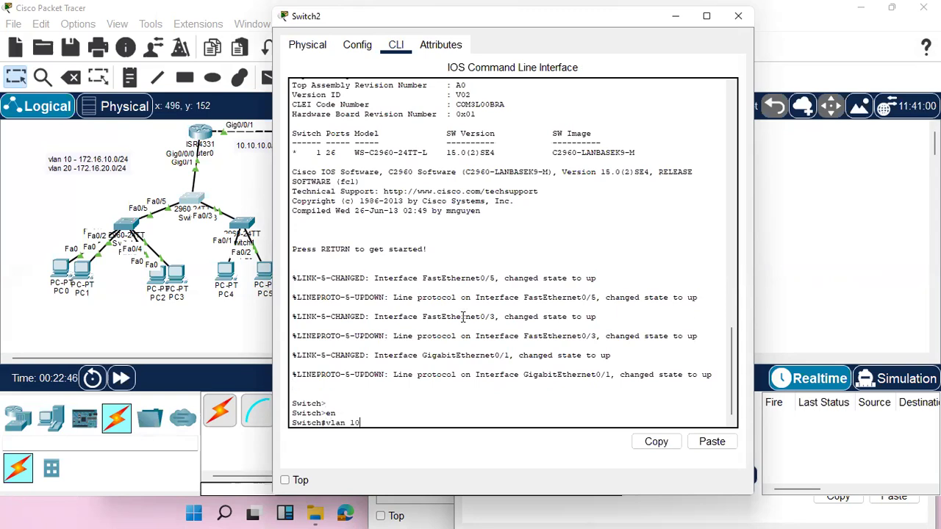
key("BackSpace")
key("BackSpace")
key("BackSpace")
key("BackSpace")
key("BackSpace")
key("BackSpace")
key("BackSpace")
type("conf t")
key("Return")
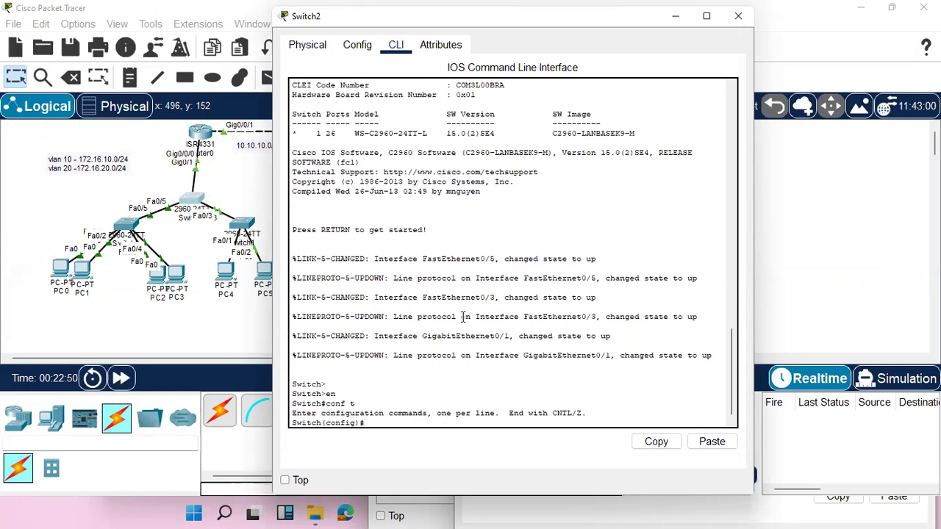
Create VLAN 10 and VLAN 20 on Switch2.
type("vlan 10")
key("Return")
type("vlan 20")
key("Return")
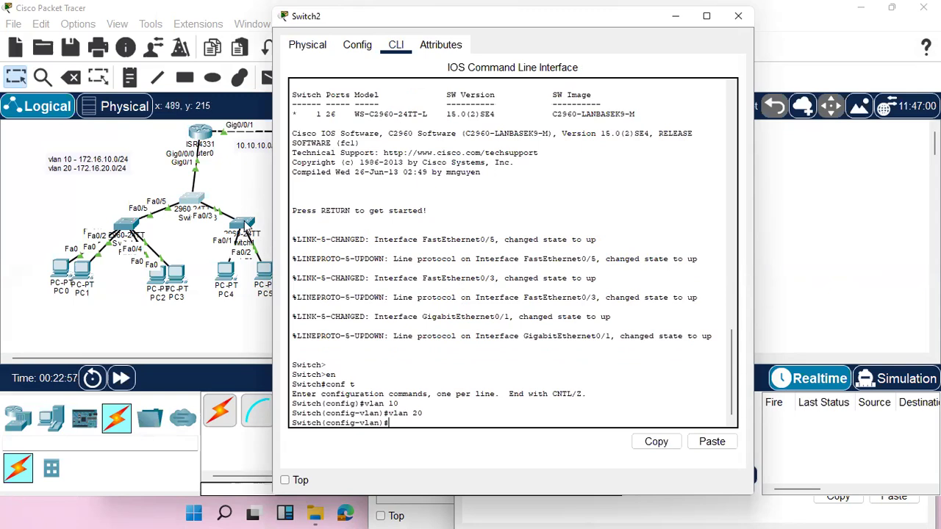
Open the command line of Switch1 and enter global configuration mode.
left_click(246, 228)
left_click(246, 228)
left_click(395, 44)
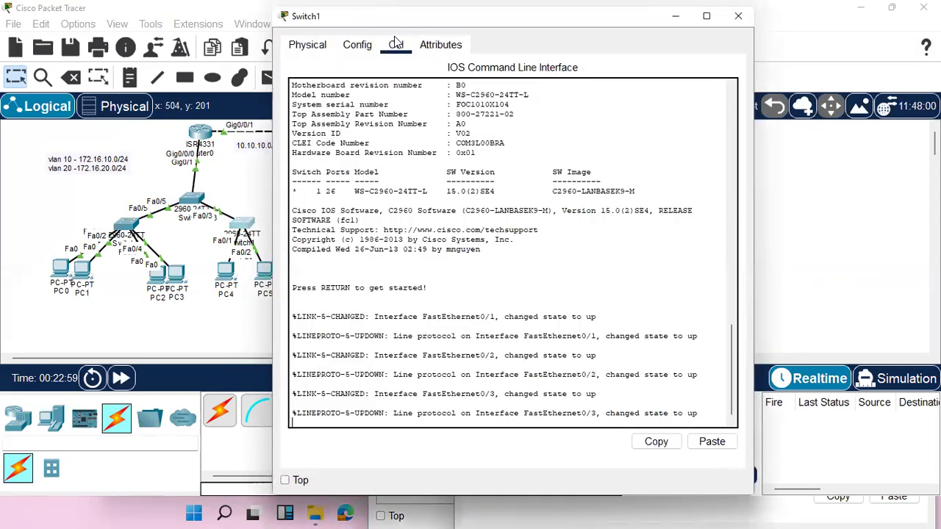
key("Return")
key("Return")
key("Return")
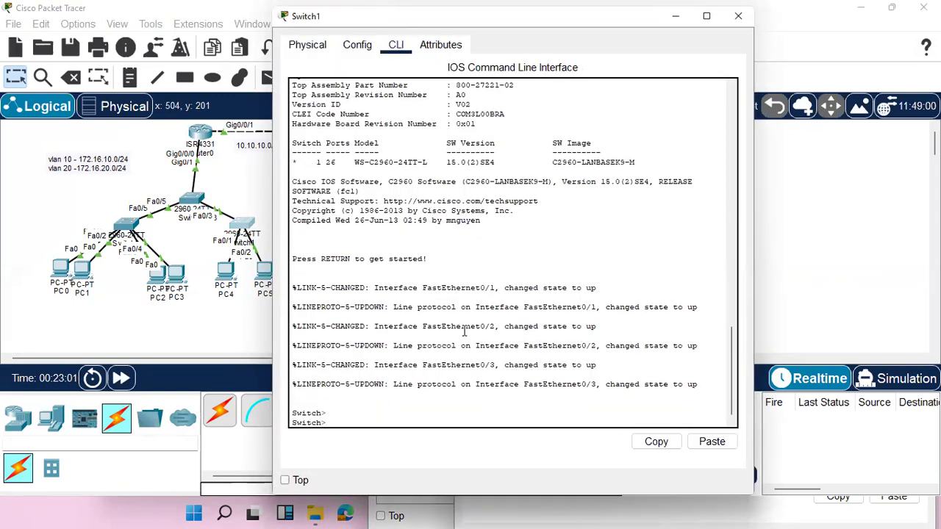
type("en")
key("Return")
key("Return")
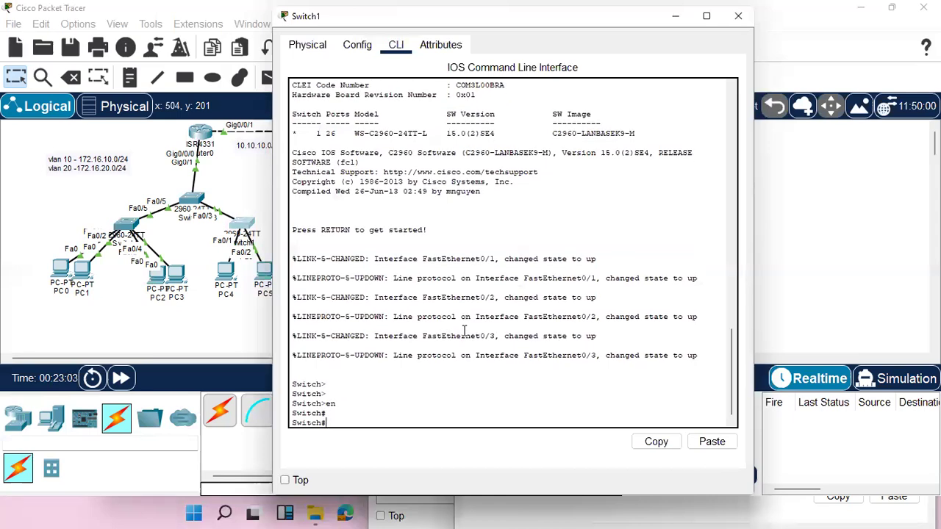
type("conf t")
Create VLAN 10 and VLAN 20 on Switch1.
key("Return")
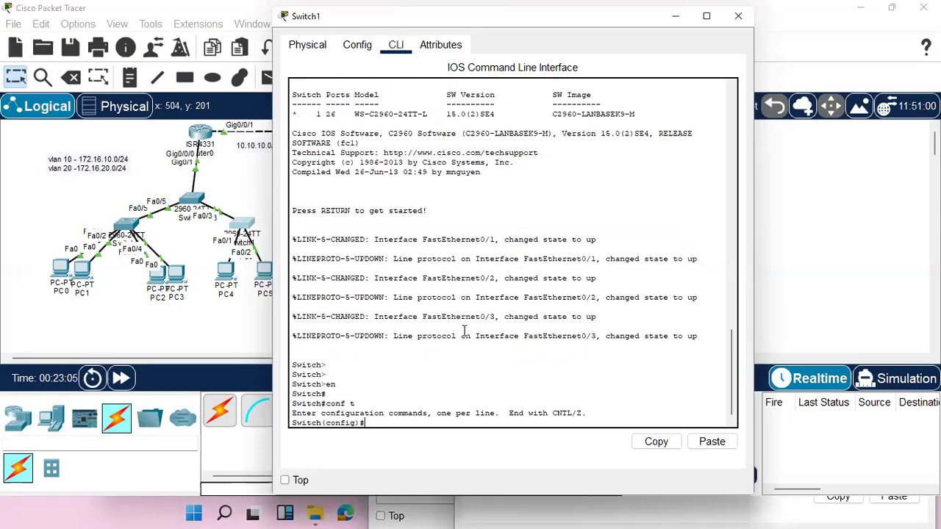
type("vlan 10")
key("Return")
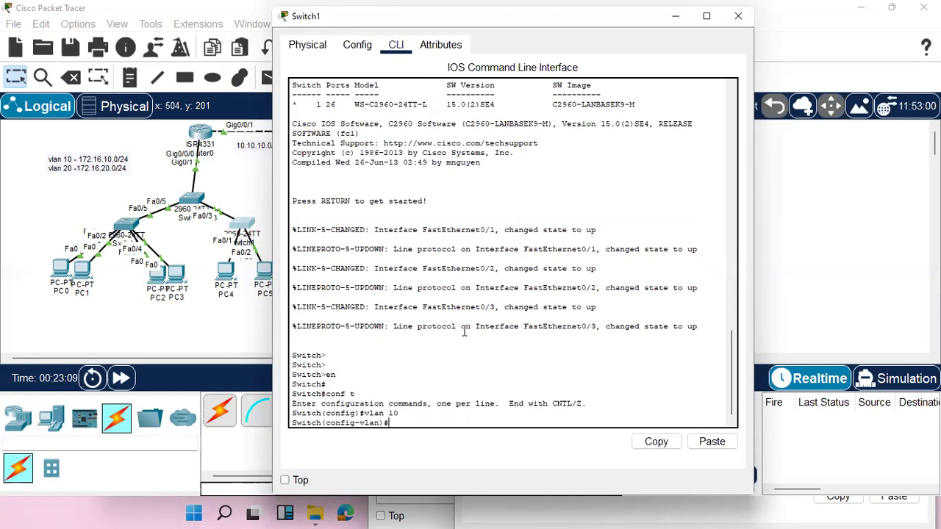
type("vlan 20")
key("Return")
key("Return")
key("Return")
key("Return")
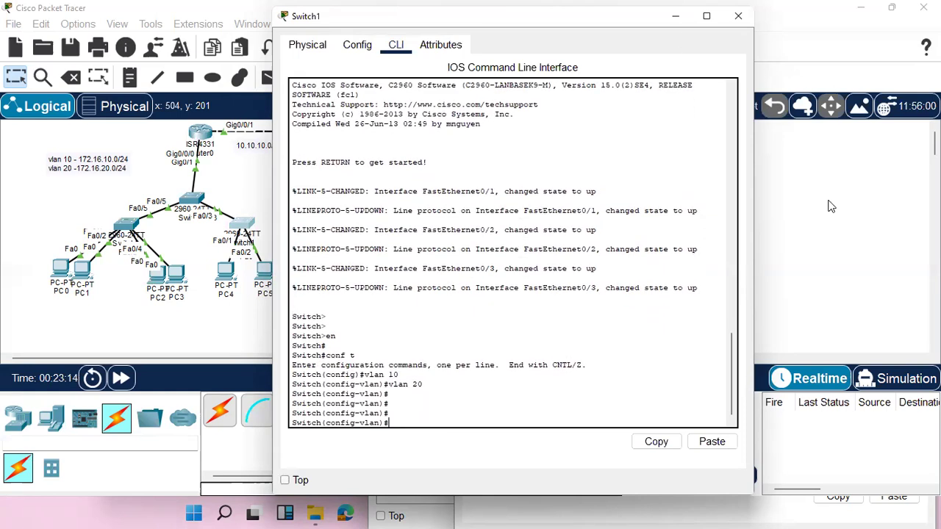
Open the command line of Switch4 and enter global configuration mode.
left_click(368, 216)
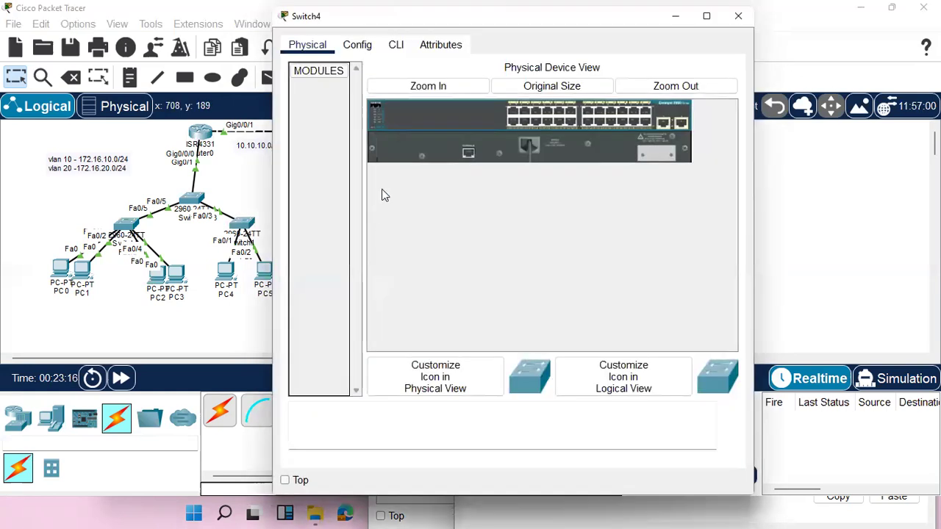
left_click(396, 45)
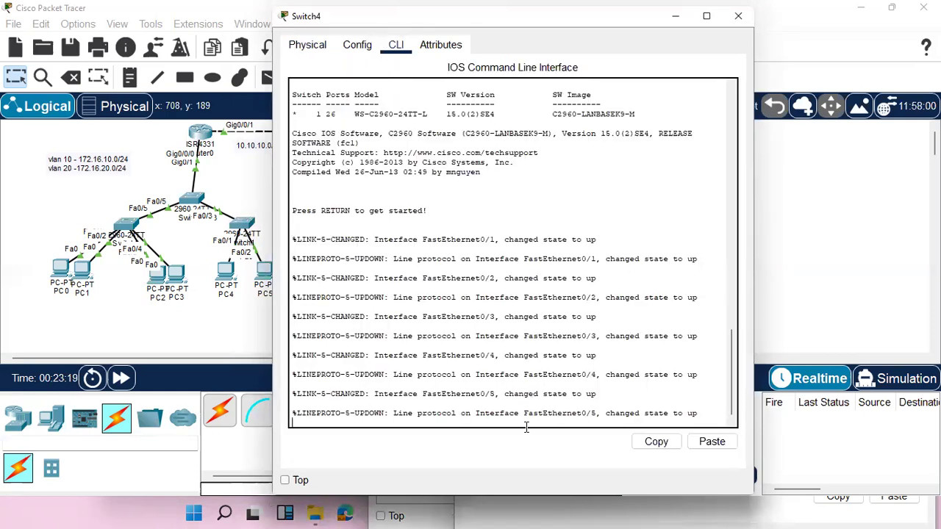
key("Return")
key("Return")
key("Return")
type("en")
key("Return")
type("con f")
key("Return")
type("tch#t")
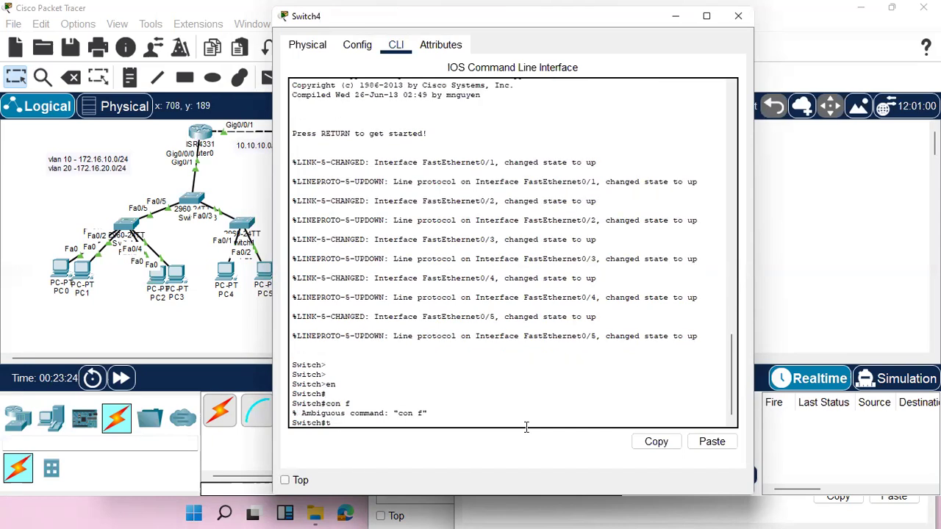
key("BackSpace")
type("conf t")
Create VLAN 30 and VLAN 40 on Switch4 and return to the network topology.
key("Return")
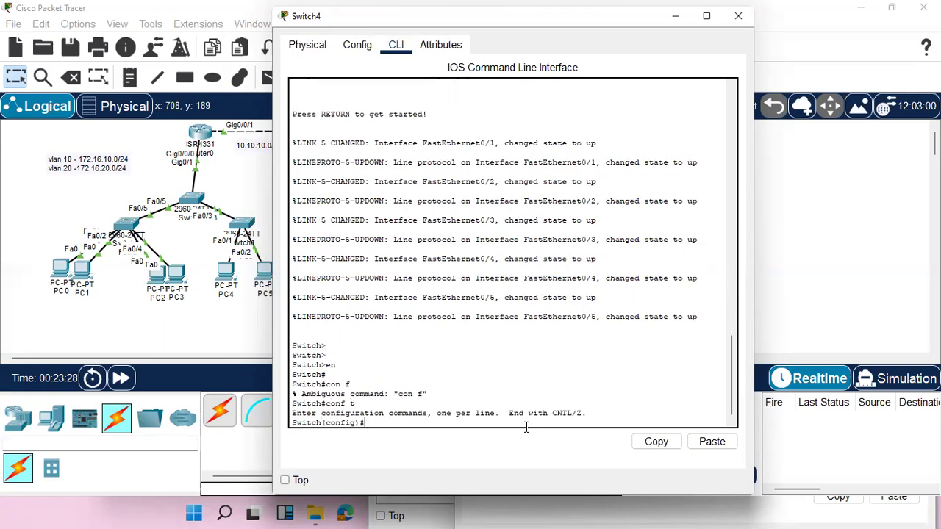
type("vlan 30")
key("Return")
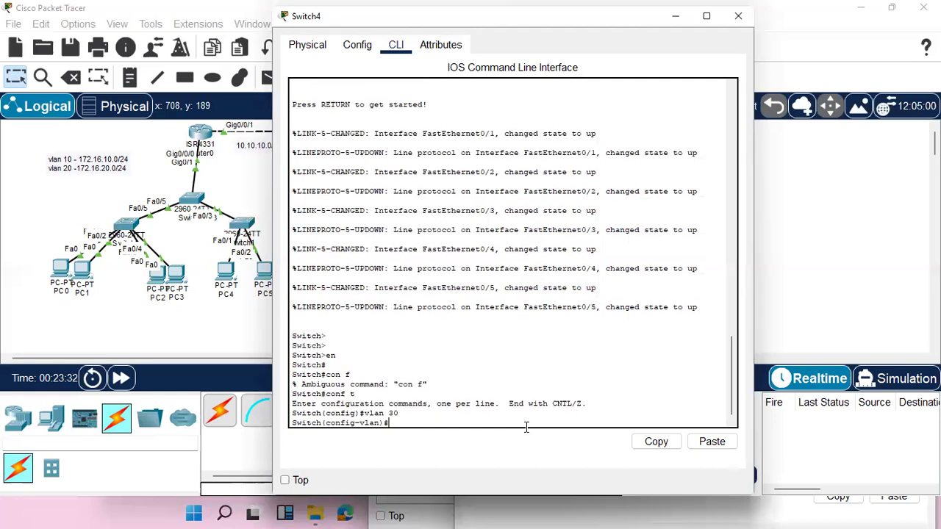
key("Up")
key("BackSpace")
type("40")
key("Return")
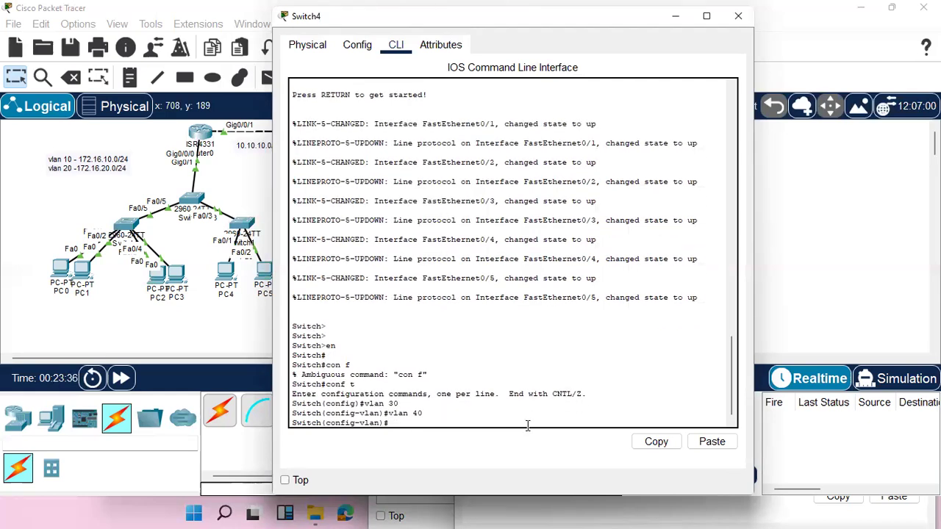
left_click(857, 275)
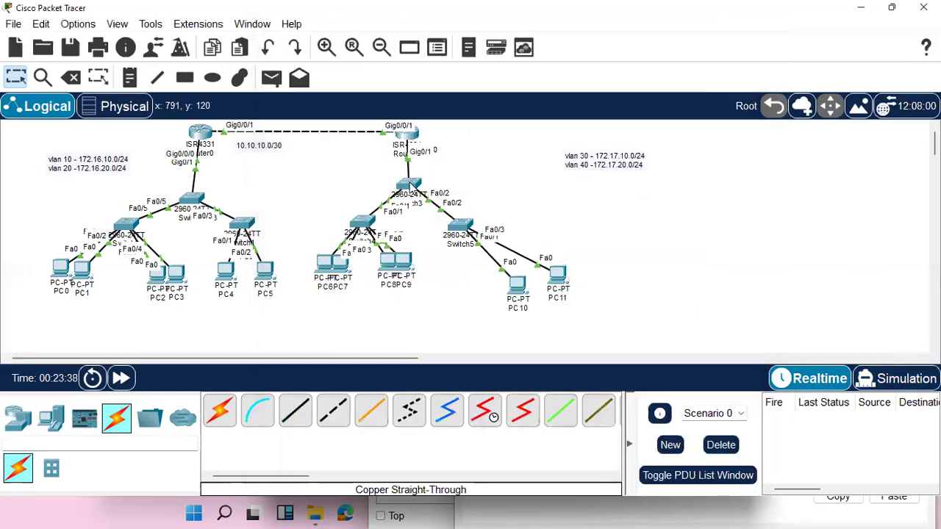
Open the command line of Switch3 and enter privileged EXEC mode.
left_click(410, 182)
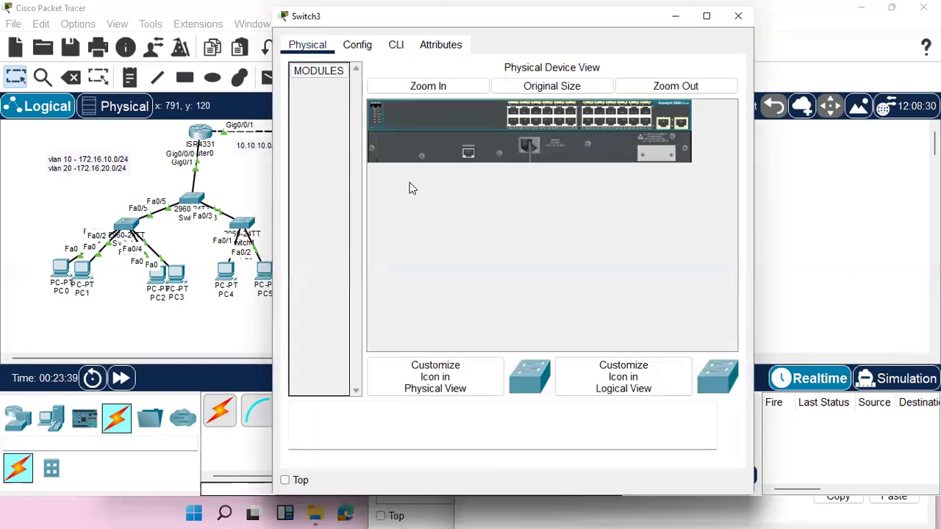
left_click(397, 45)
key("Return")
key("Return")
key("Return")
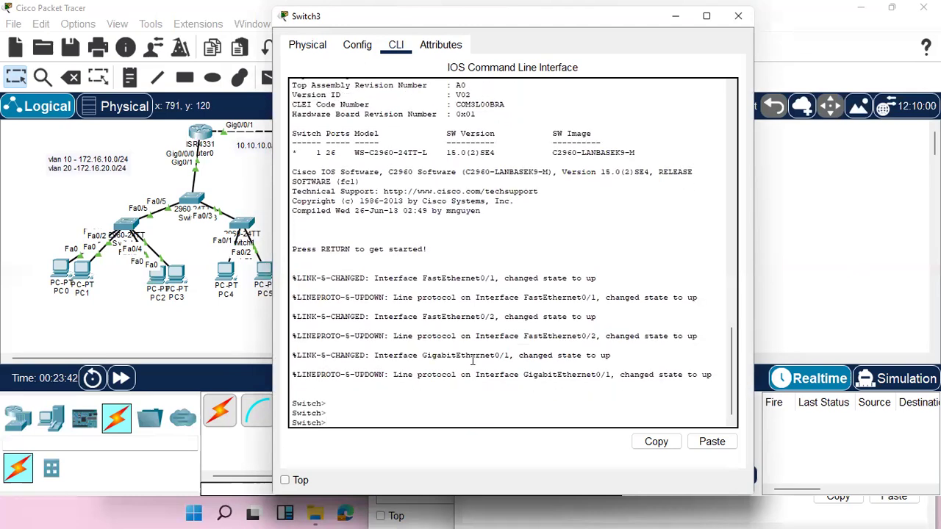
type("en")
key("Return")
key("Return")
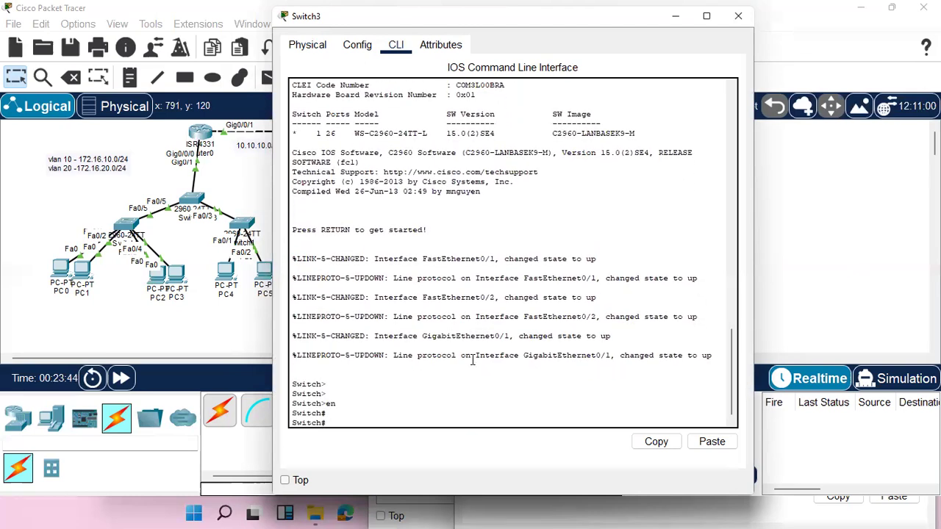
type("vlan 30")
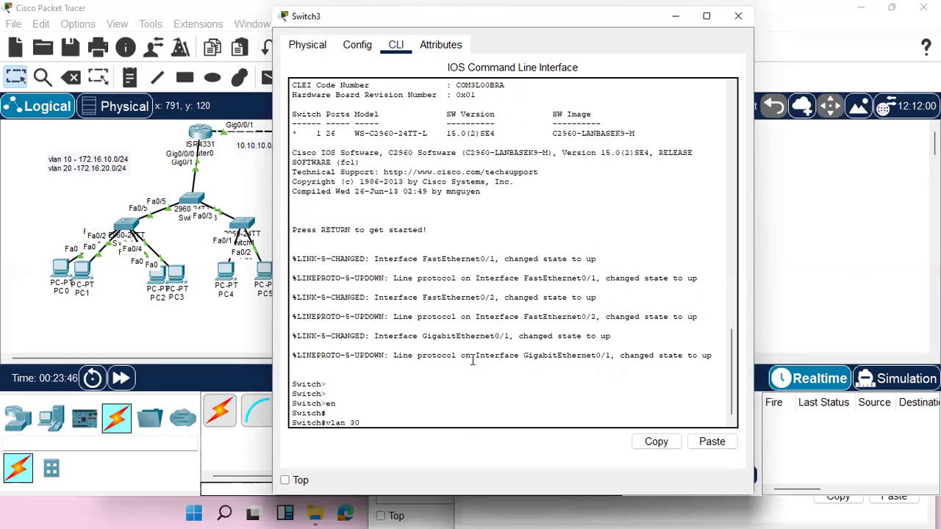
key("BackSpace")
key("BackSpace")
key("BackSpace")
key("BackSpace")
key("BackSpace")
key("BackSpace")
key("BackSpace")
Enter global configuration mode on Switch3 and create VLAN 30 and VLAN 40.
type("conf t")
key("Return")
type("vlan 30")
key("Return")
type("vlan 40")
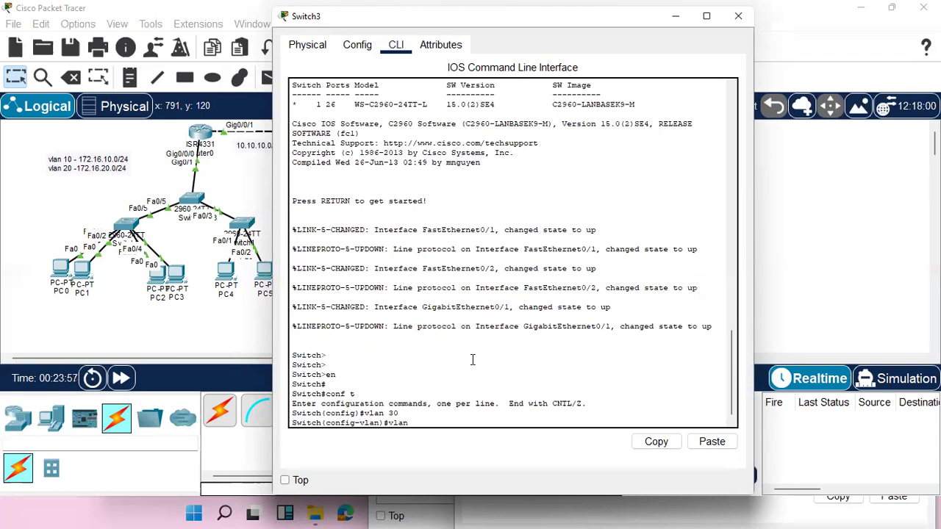
key("Return")
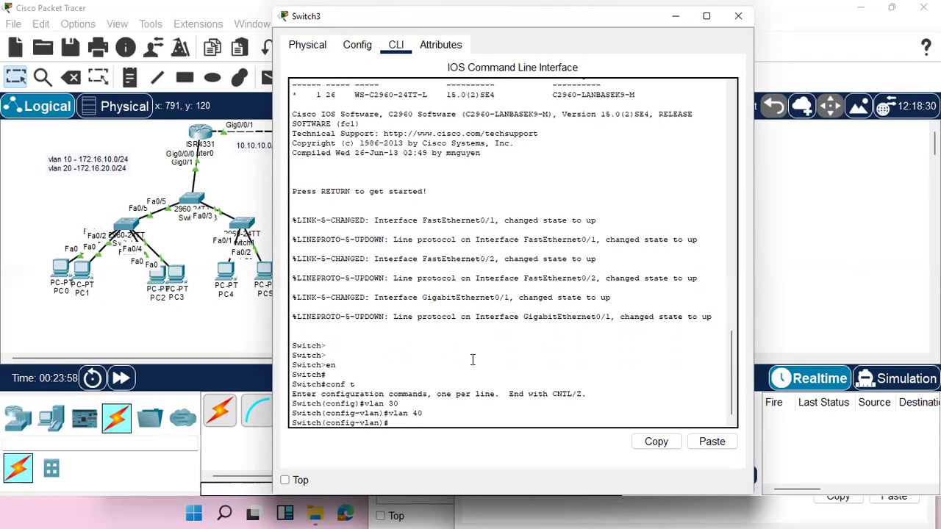
Open the command line of Switch5 and enter privileged EXEC mode.
left_click(814, 266)
left_click(453, 225)
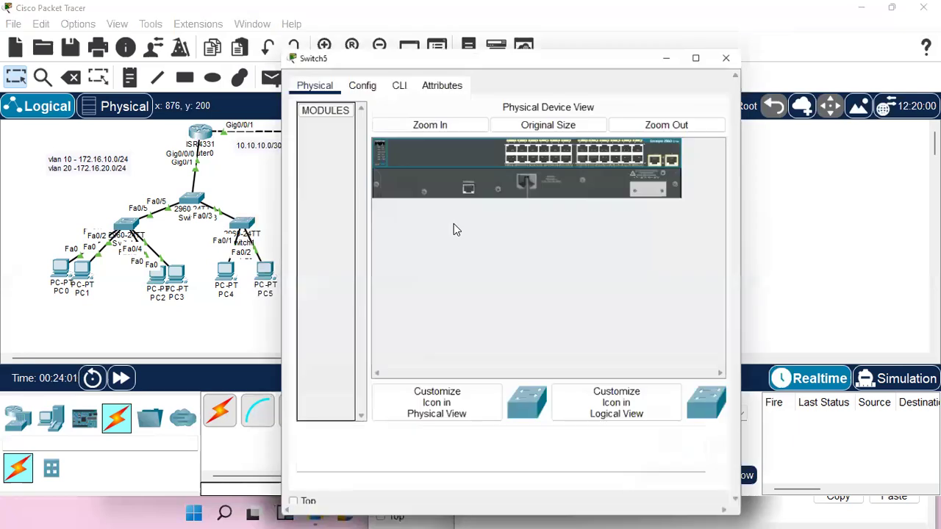
left_click(405, 49)
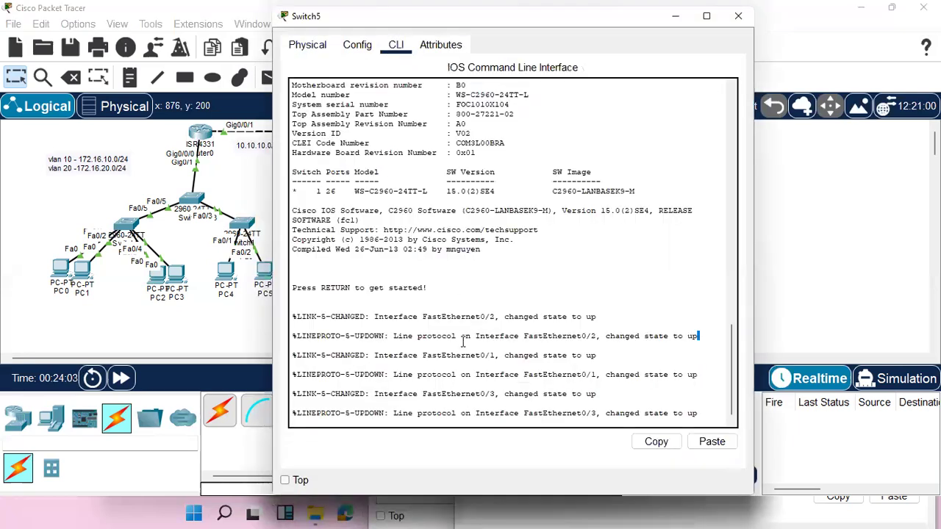
key("Return")
key("Return")
key("Return")
type("en")
key("Return")
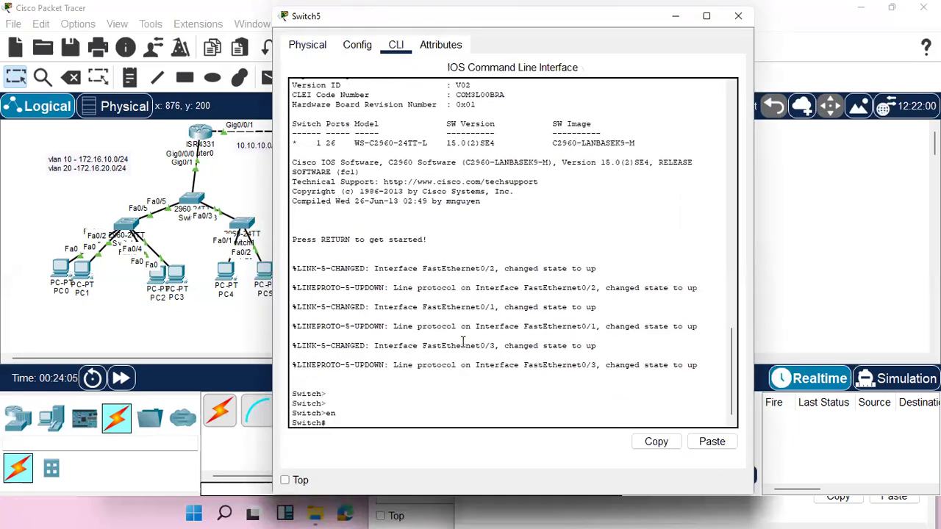
Try to create VLAN 30 from privileged mode, and enter global configuration mode on Switch5.
type("vlan 30")
key("Return")
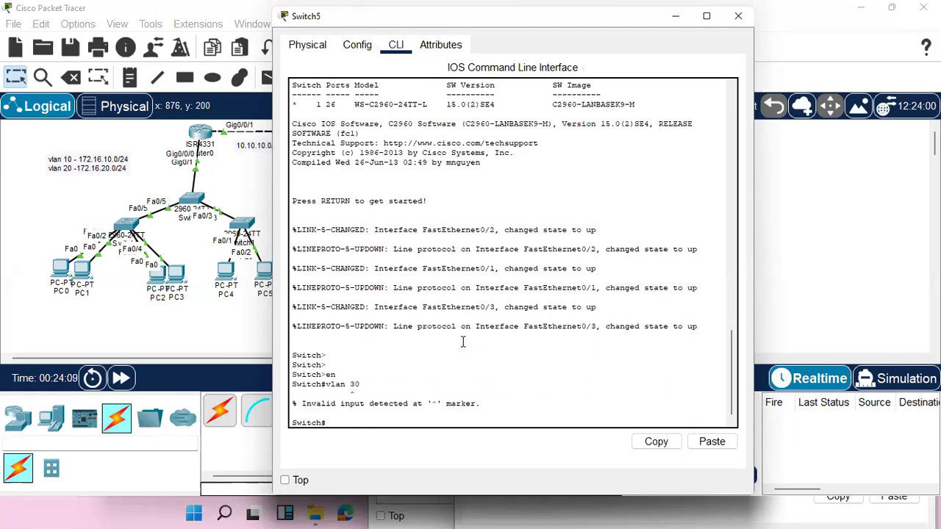
type("co")
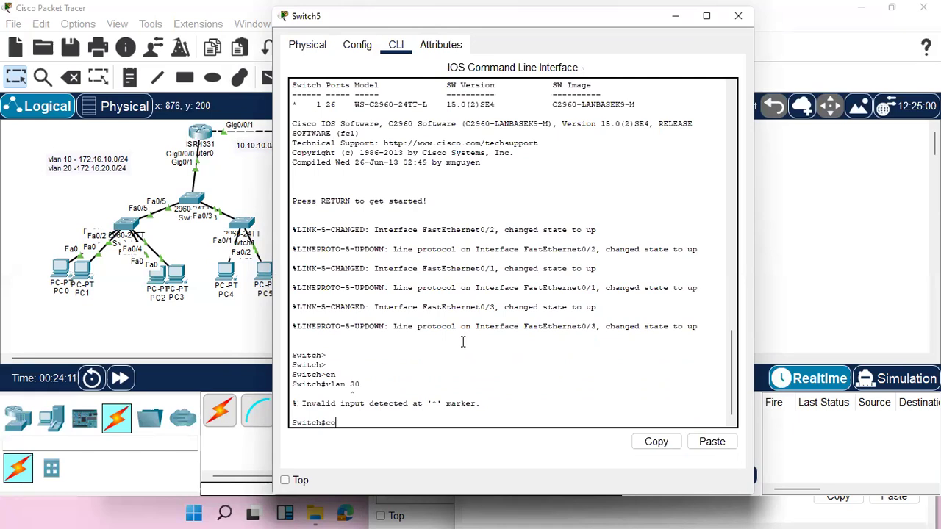
type("nf t")
key("Return")
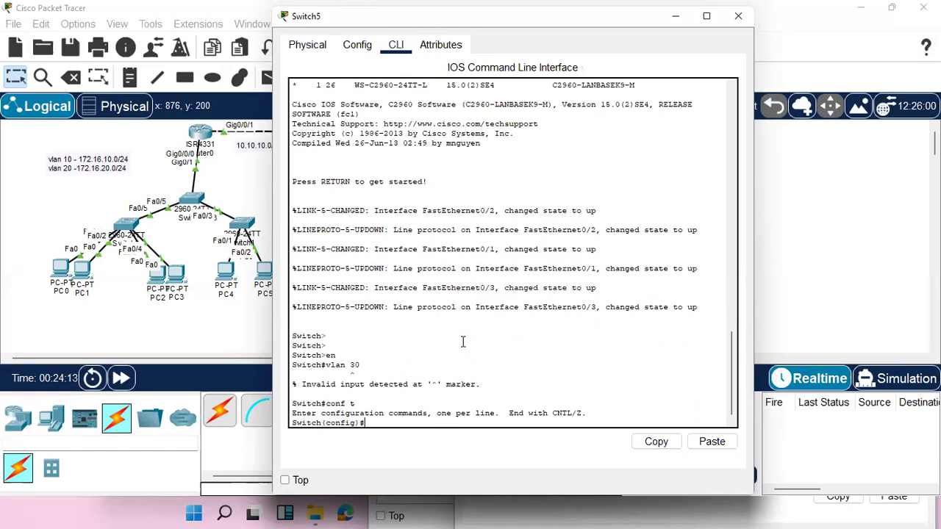
Create VLAN 30 and VLAN 40 on Switch5.
type("vlan 30")
key("Return")
type("vlan 40")
key("Return")
key("Return")
key("Return")
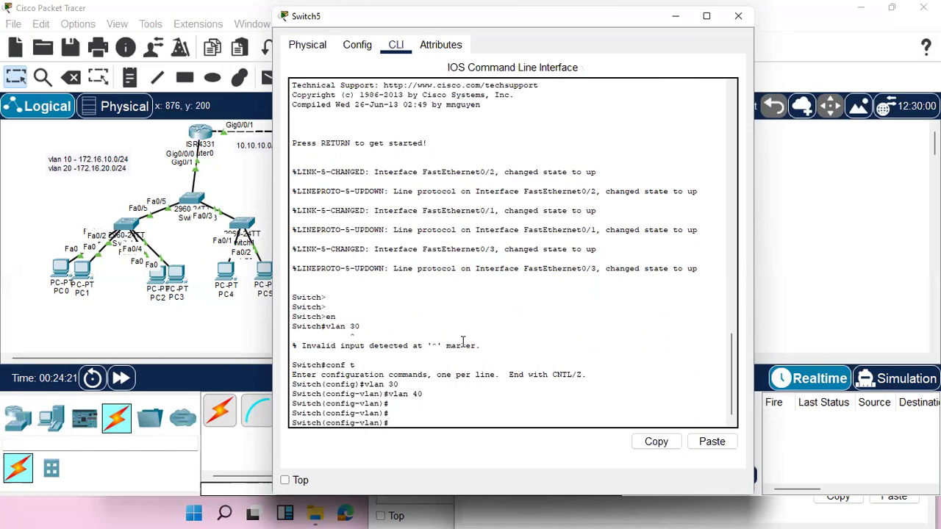
key("ctrl+z")
Ping 172.16.10.11 from the command prompt of PC0.
left_click(59, 269)
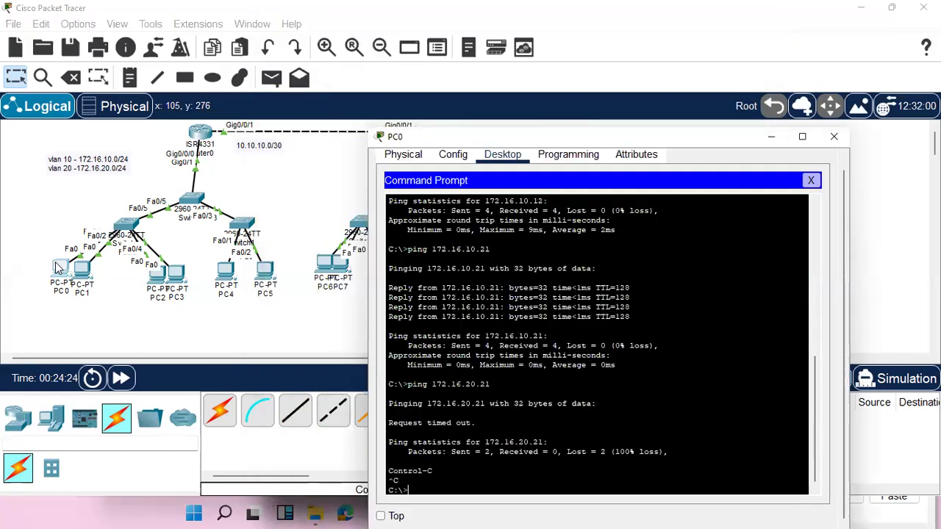
key("Up")
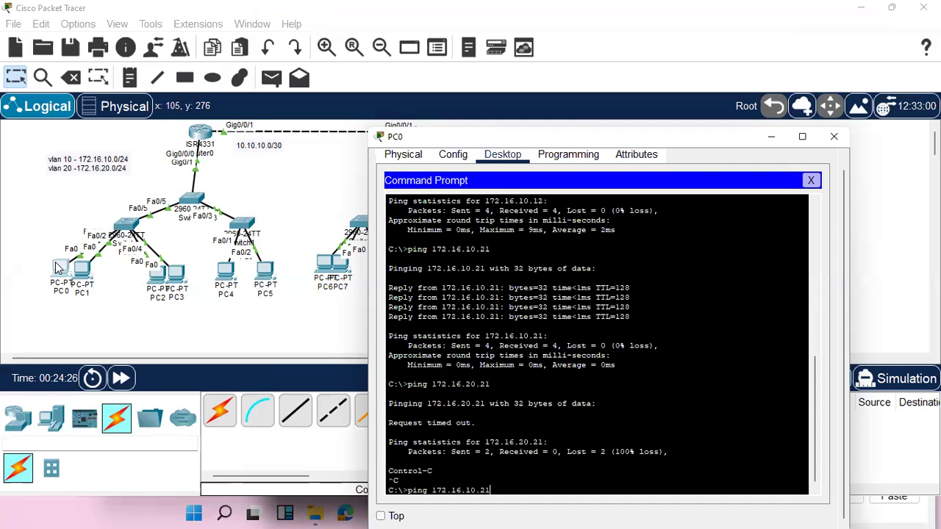
key("BackSpace")
key("BackSpace")
type("11")
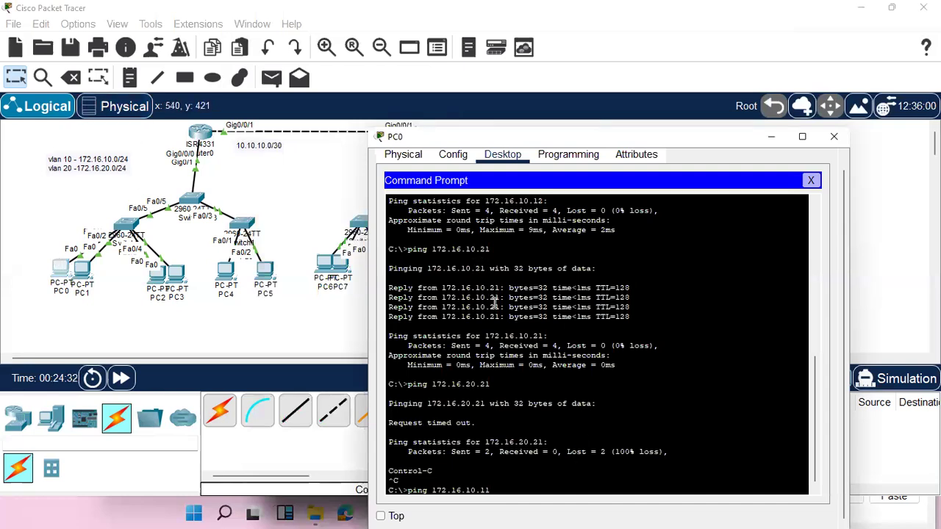
key("Return")
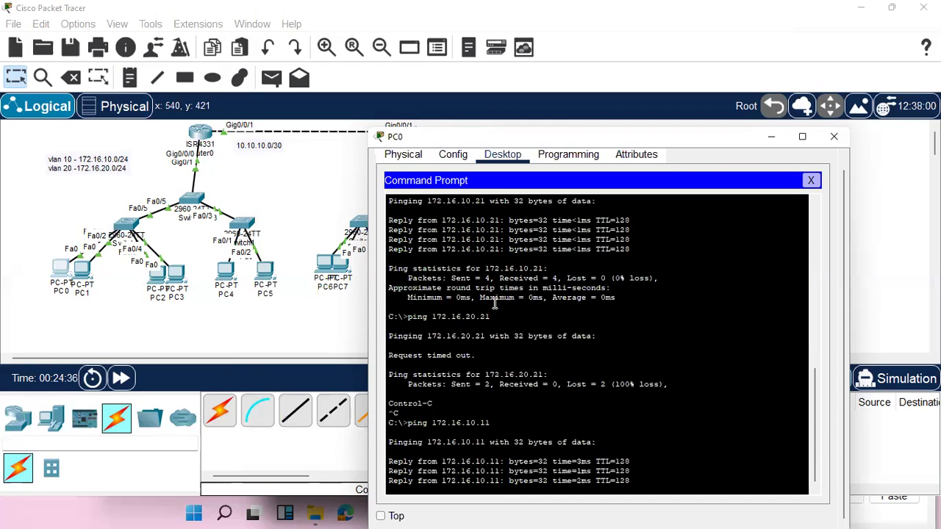
Ping 172.16.10.12 and 172.16.10.21 from PC0.
key("Up")
key("BackSpace")
type("2")
key("Return")
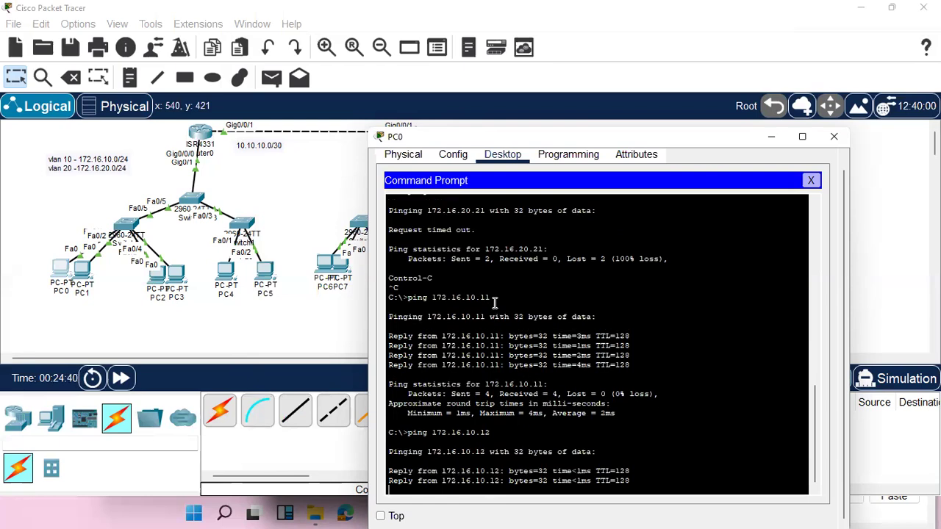
key("Up")
key("BackSpace")
type("21")
key("Return")
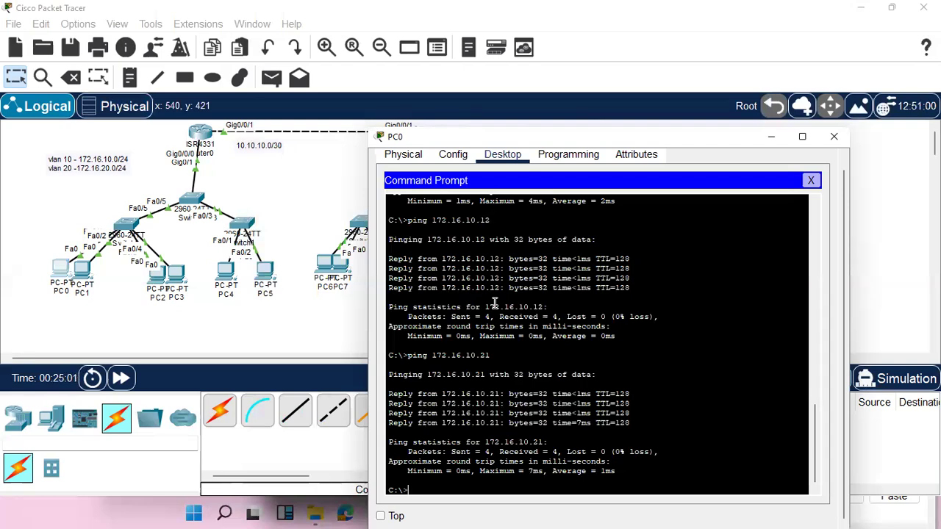
Check the IP configuration of PC4 and close its window.
left_click(158, 285)
left_click(226, 270)
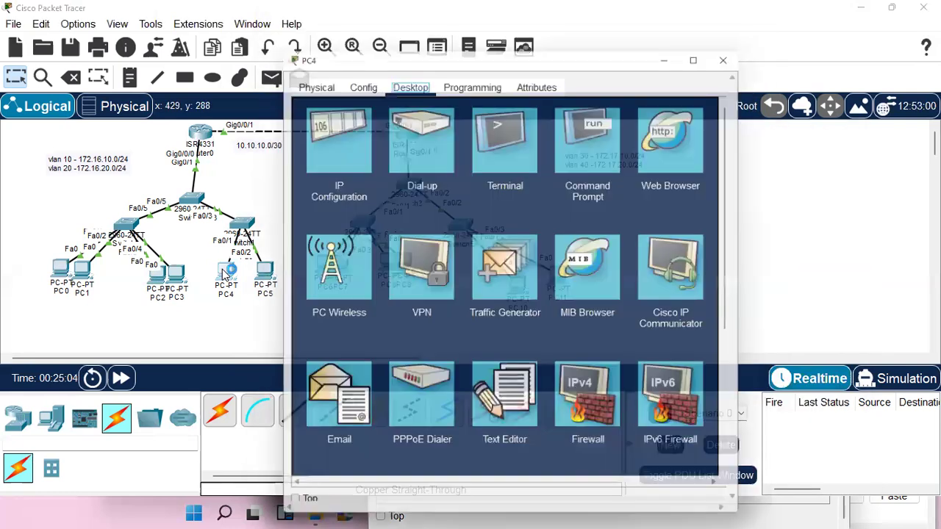
left_click(315, 118)
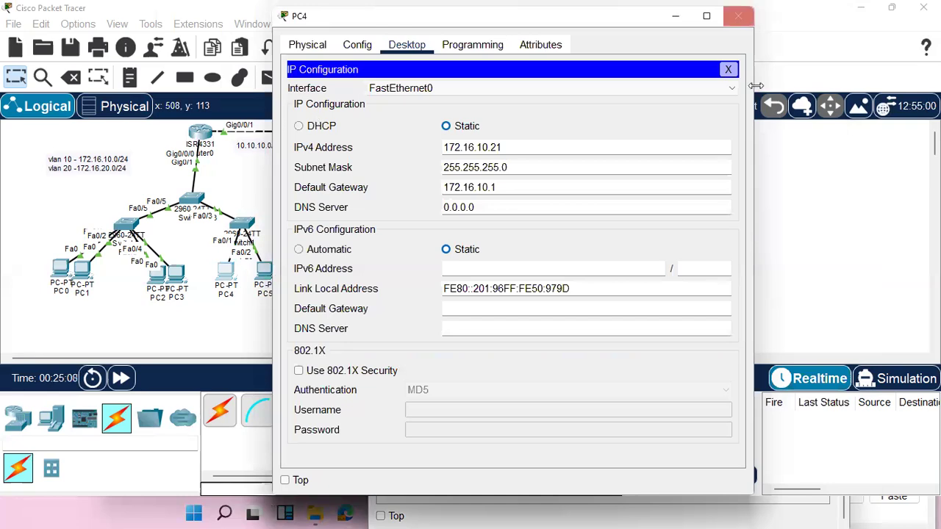
left_click(738, 15)
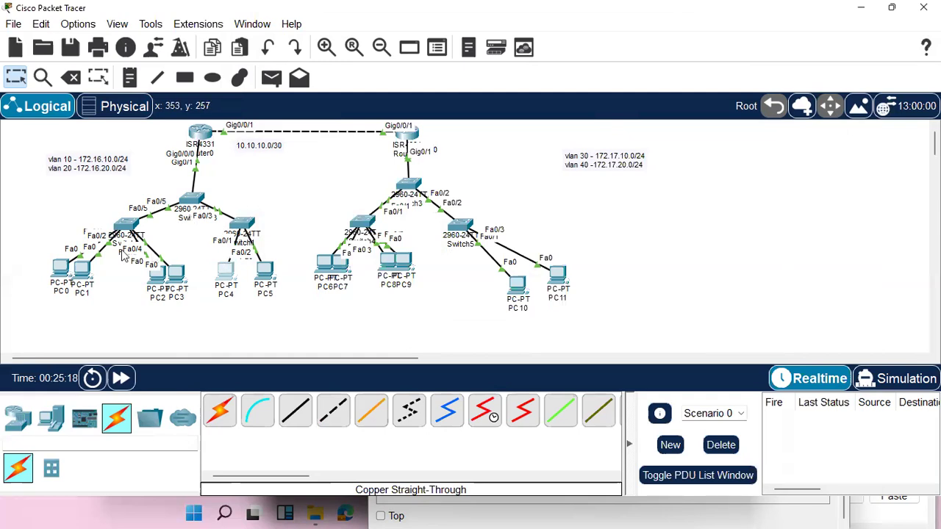
Move PC0 and PC1 farther away from Switch0 so their port labels can be read.
left_click(127, 226)
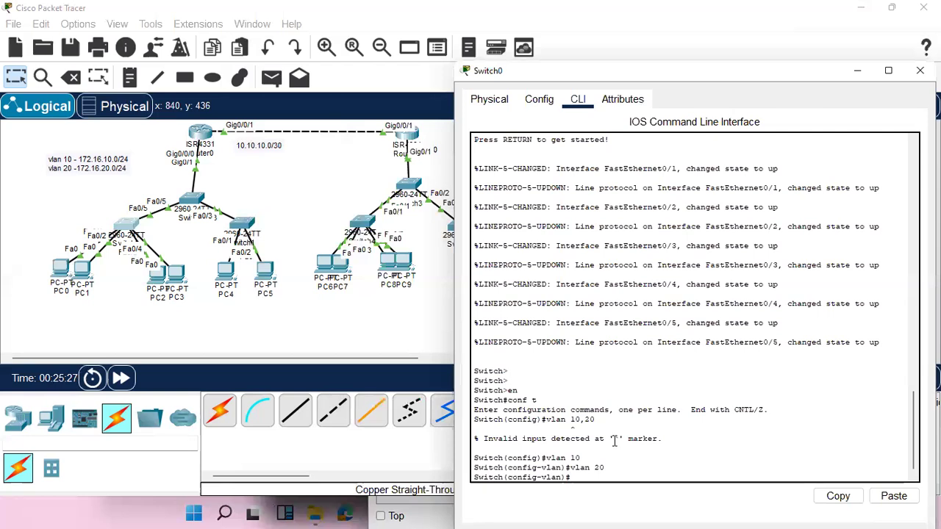
left_click_drag(59, 268, 30, 212)
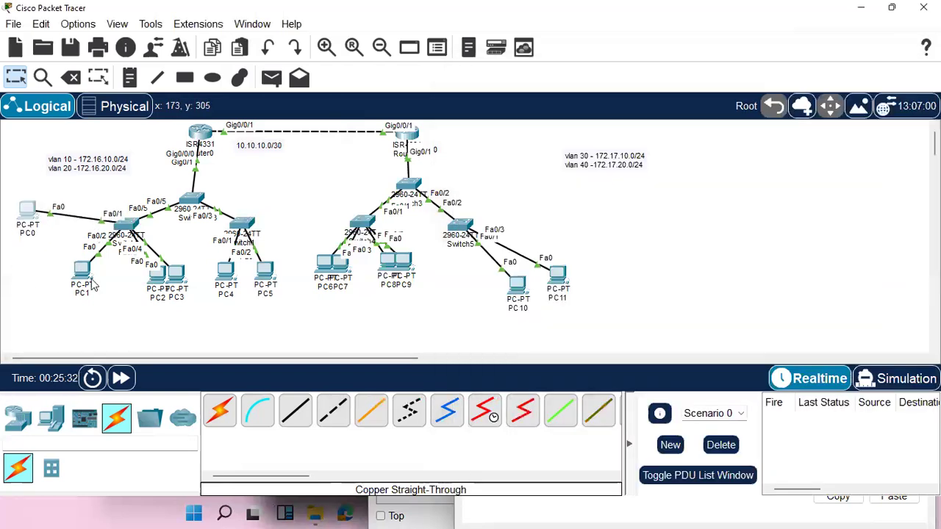
left_click_drag(82, 272, 57, 282)
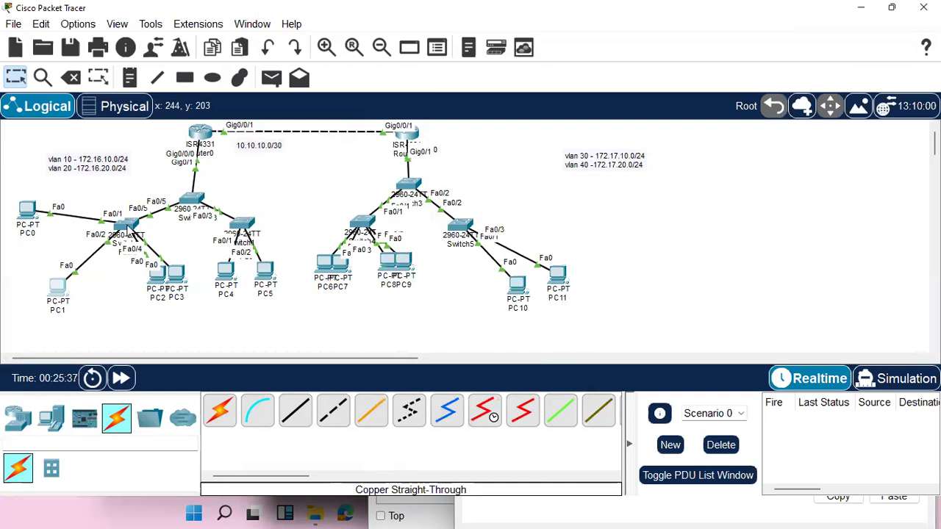
Open the command line of Switch0, exit VLAN configuration to global configuration mode, and begin an interface command.
left_click(126, 224)
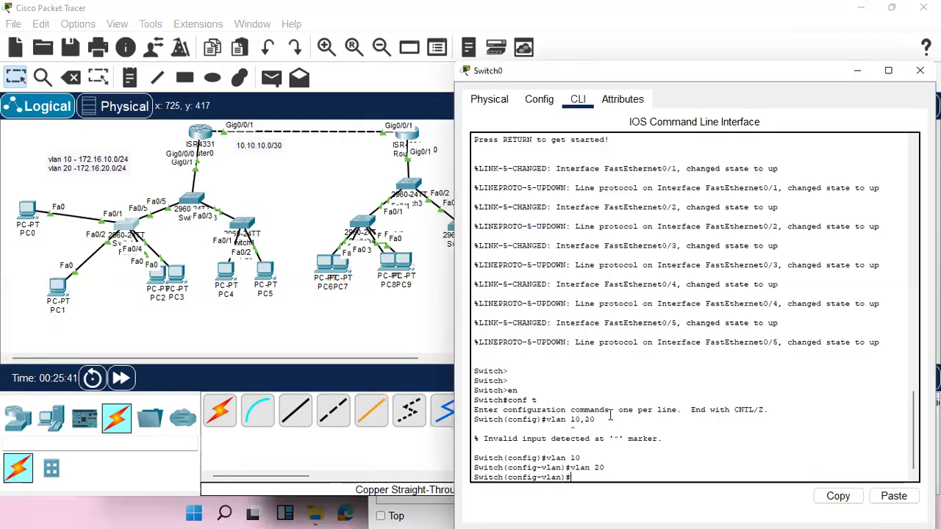
type("exi")
key("Return")
type("in")
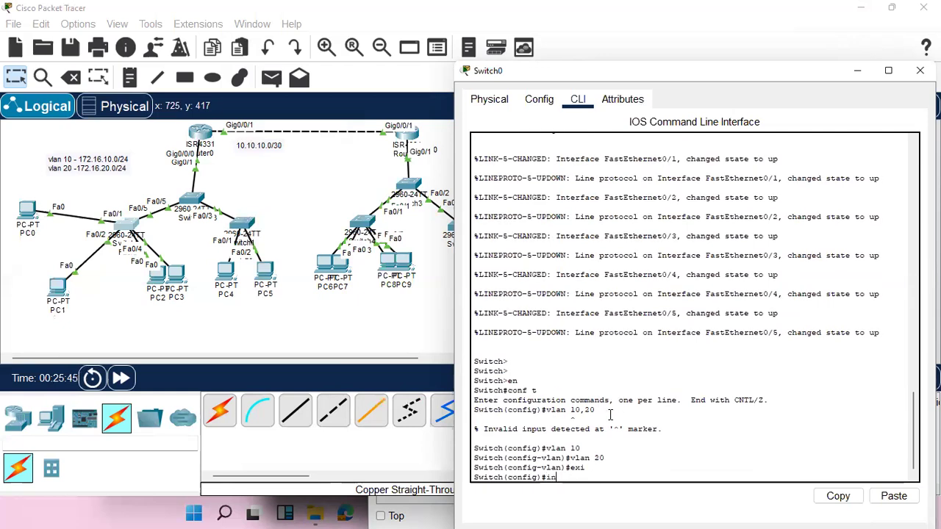
type("t")
key("Tab")
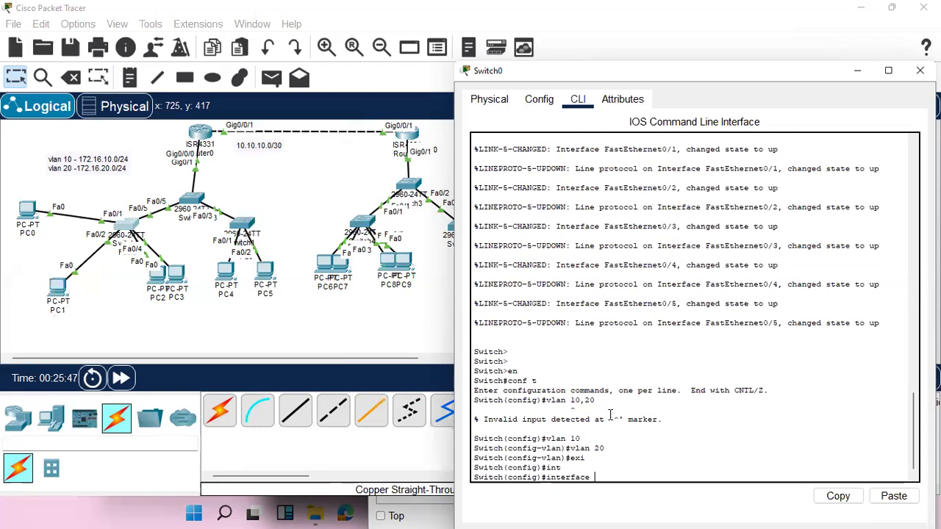
type("fa")
key("Tab")
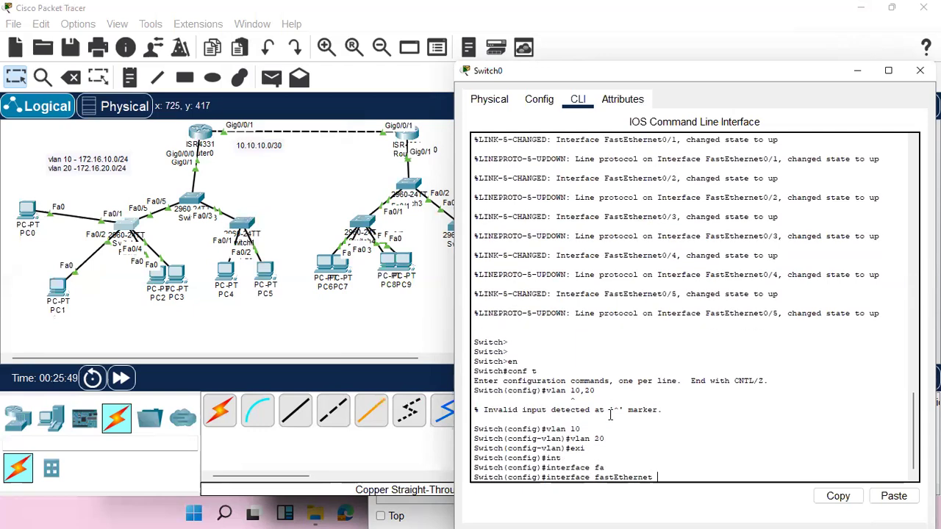
type("0/1-")
key("BackSpace")
key("BackSpace")
key("BackSpace")
key("BackSpace")
key("BackSpace")
key("BackSpace")
key("BackSpace")
key("BackSpace")
key("BackSpace")
key("BackSpace")
key("BackSpace")
key("BackSpace")
key("BackSpace")
key("BackSpace")
key("BackSpace")
key("BackSpace")
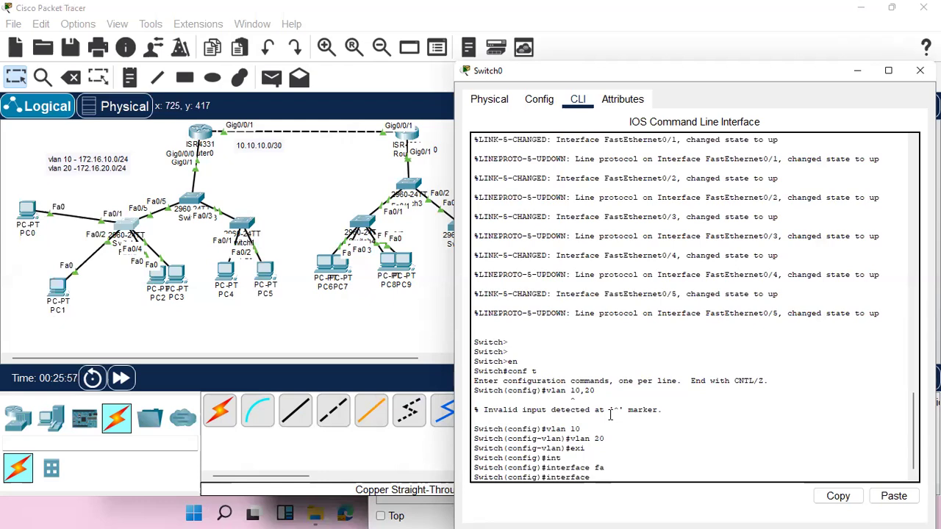
Enter interface range configuration for FastEthernet 0/1-2 on Switch0.
type("ran")
key("Tab")
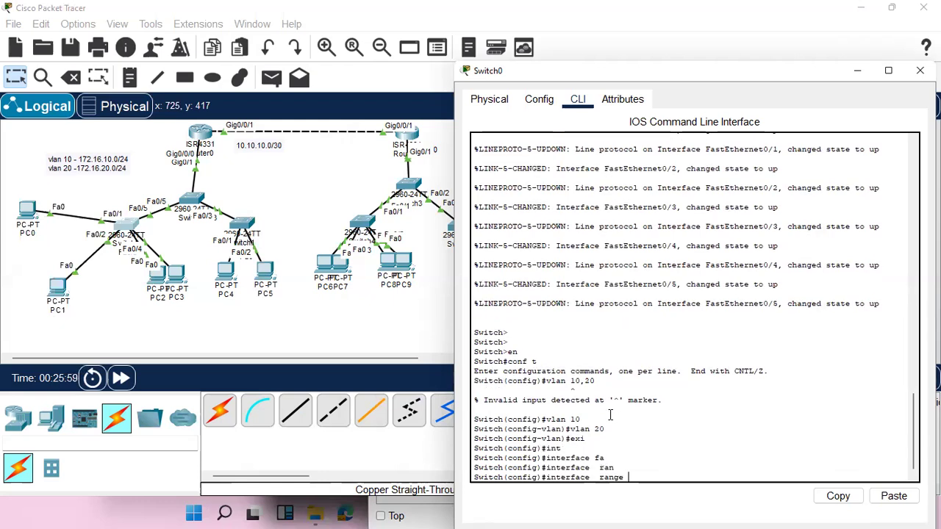
type("fa")
key("Tab")
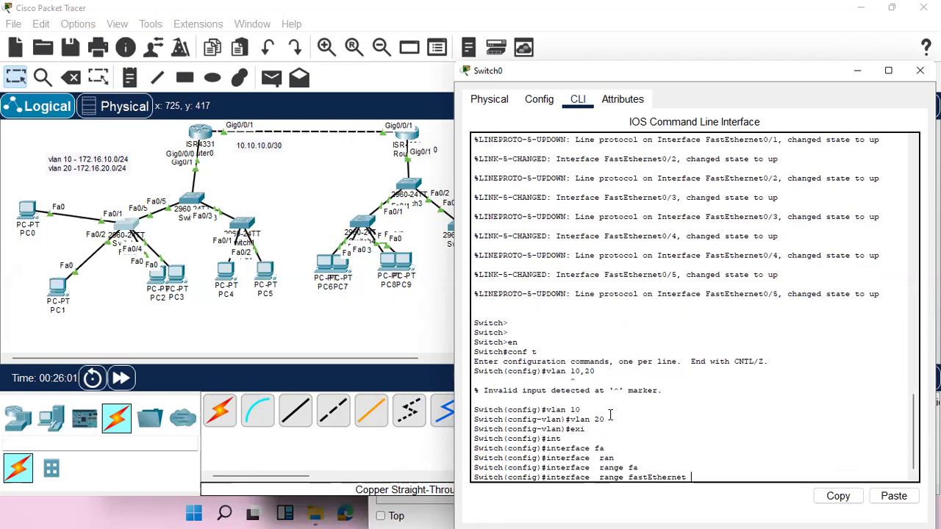
type("0/1-2")
key("Return")
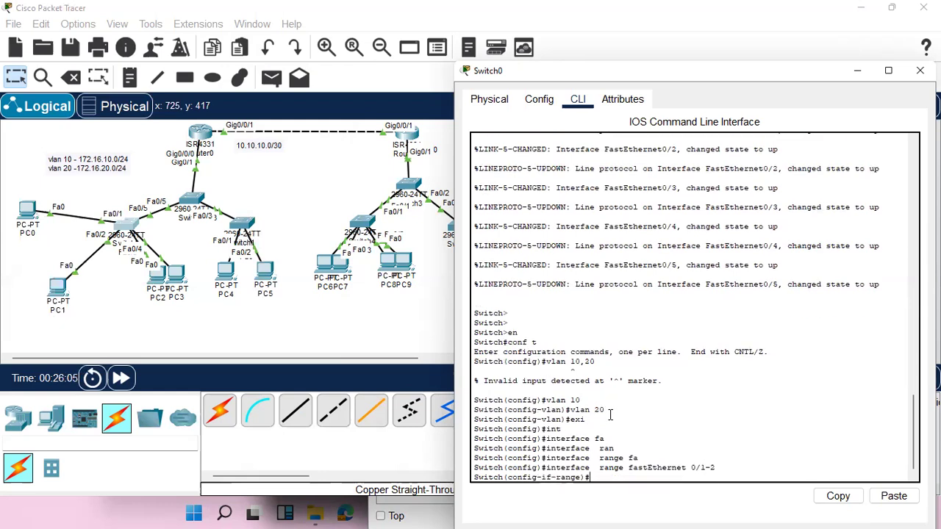
Set the switchport mode of FastEthernet 0/1-2 on Switch0 to access.
type("swi")
key("Tab")
type("mo")
key("Tab")
type("a")
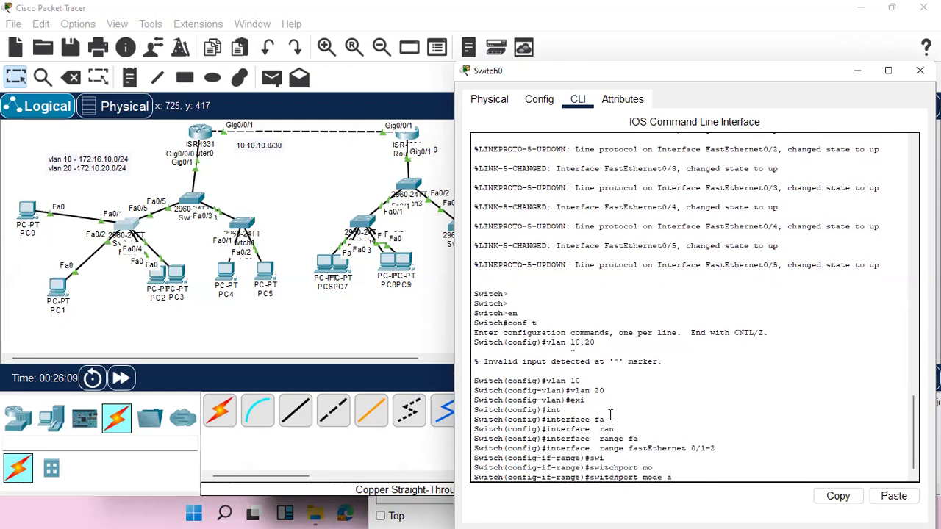
type("c")
key("Tab")
key("Return")
Assign the FastEthernet 0/1-2 access ports on Switch0 to VLAN 10.
type("swi")
key("Tab")
type("a")
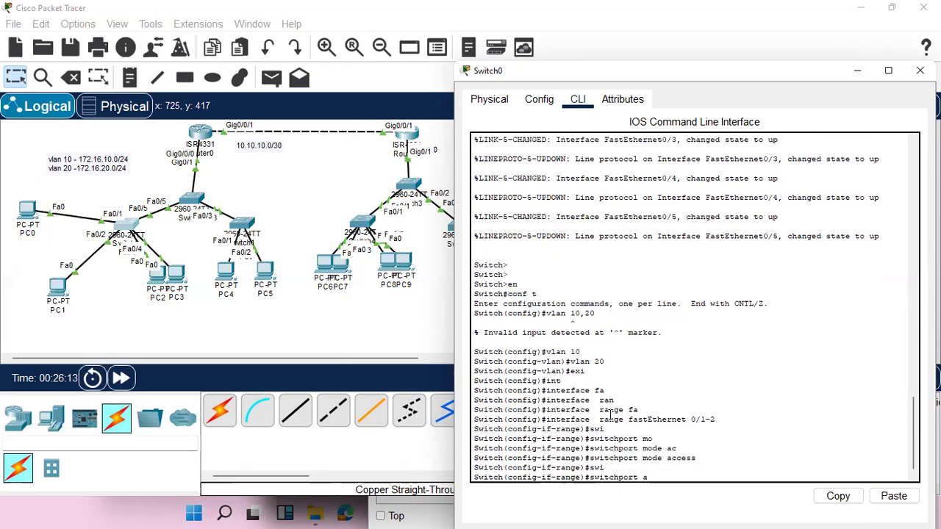
type("c")
key("Tab")
type("vl")
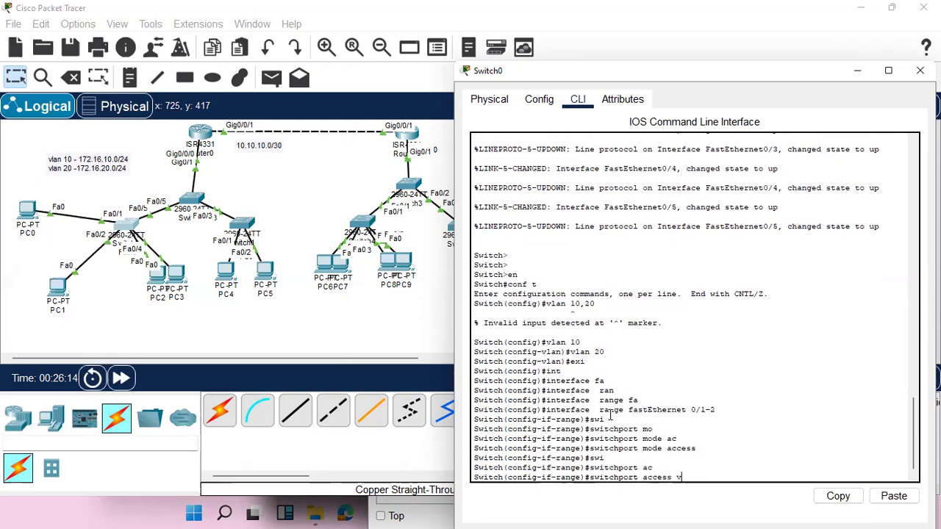
key("Tab")
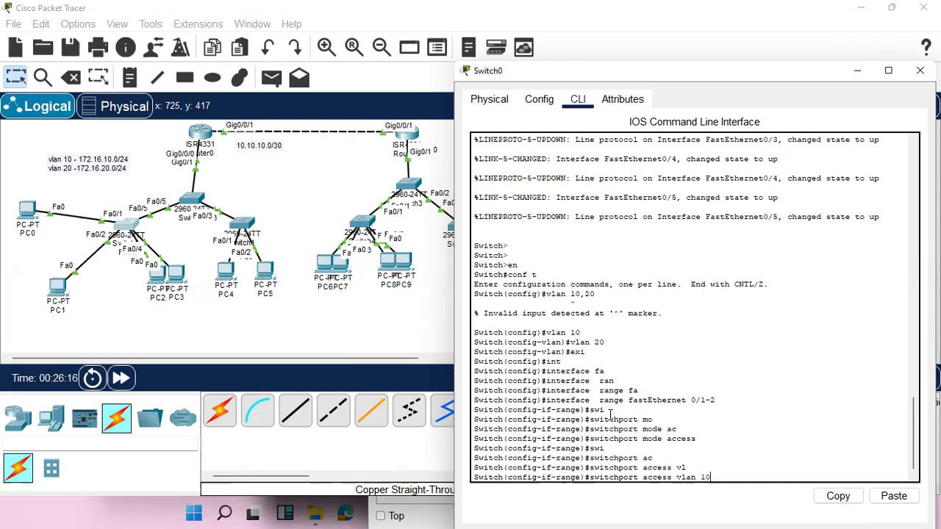
type("10")
key("Return")
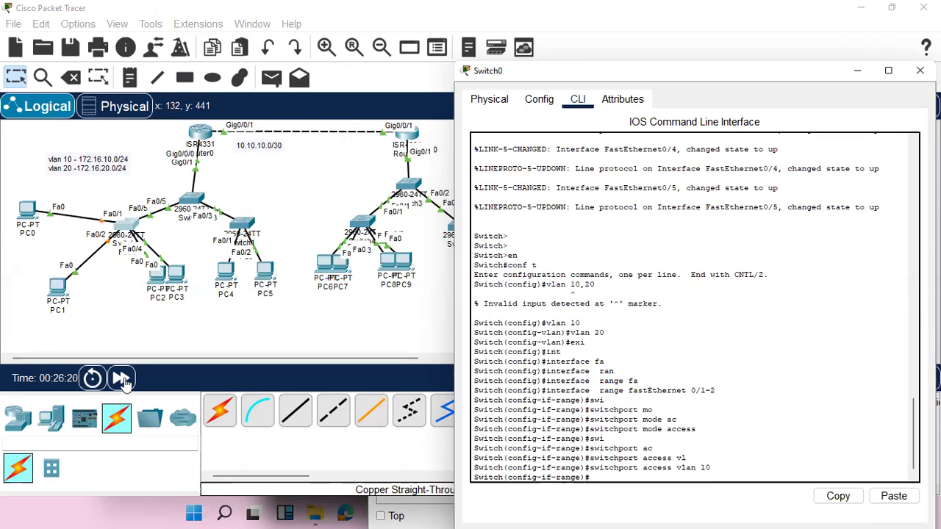
Fast-forward the simulation time, ping 172.16.10.21 from PC0's command prompt, and interrupt the ping.
left_click(120, 378)
left_click(120, 378)
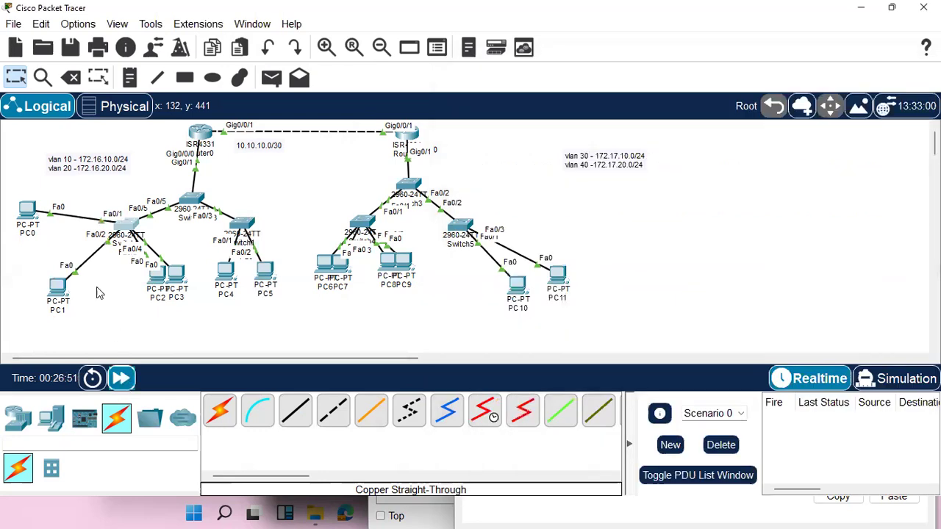
left_click(33, 213)
key("Up")
key("Return")
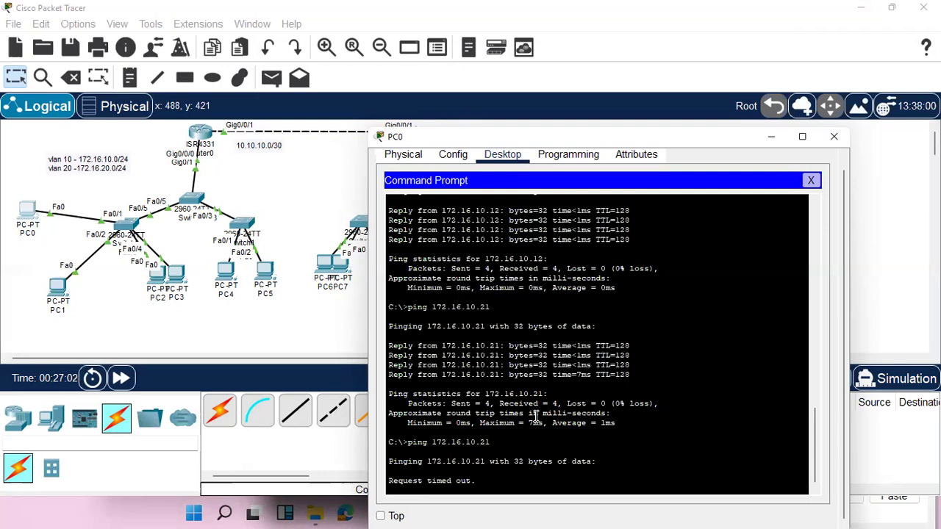
key("ctrl+c")
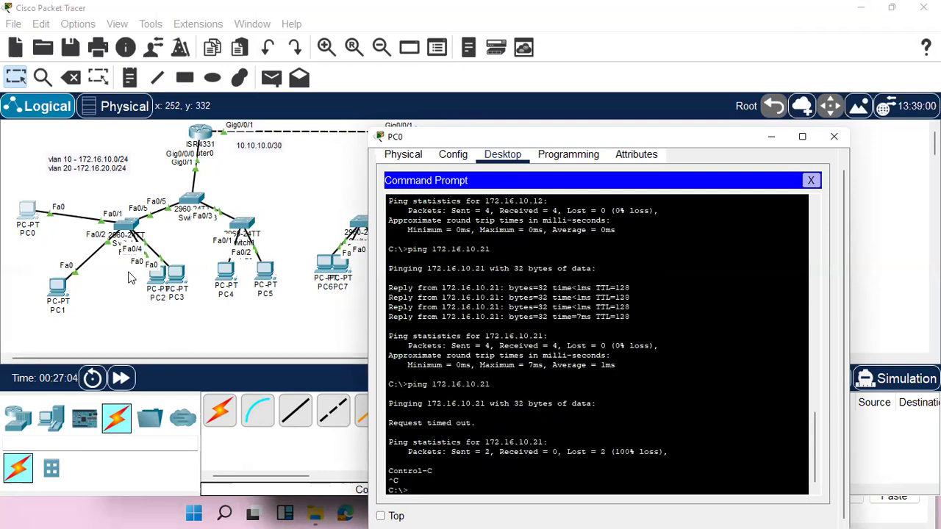
Move PC2 farther from Switch0 to expose its port label, and enter interface range configuration for FastEthernet 0/3-4 on Switch0.
left_click_drag(158, 275, 104, 312)
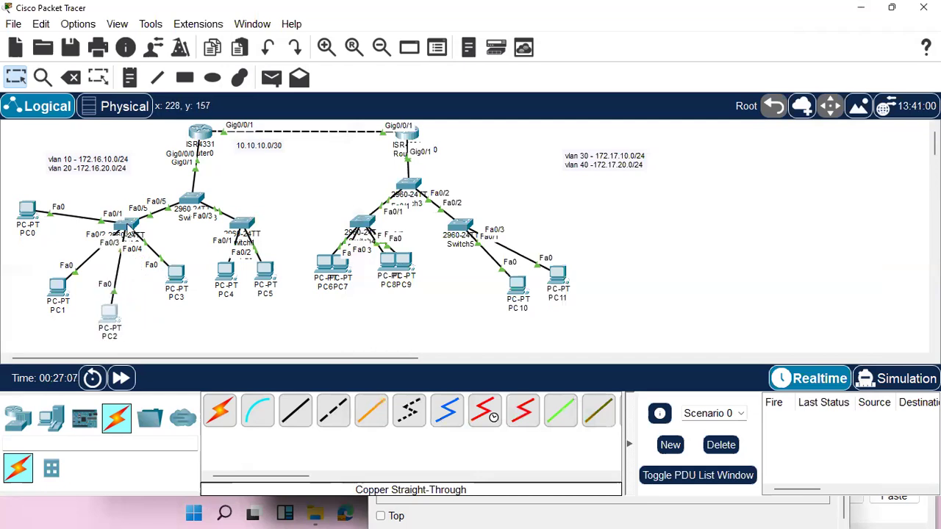
left_click(128, 231)
key("Up")
key("Up")
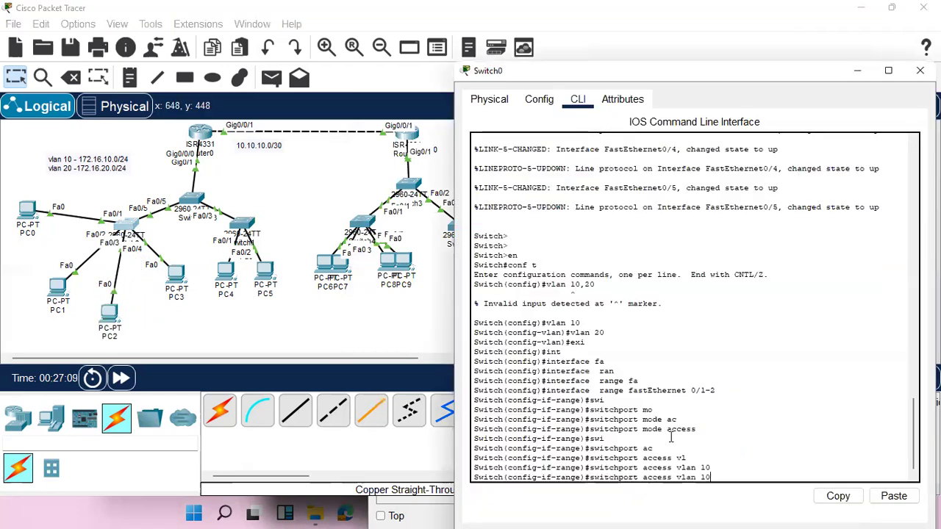
key("Up")
key("BackSpace")
key("BackSpace")
key("BackSpace")
type("3-4")
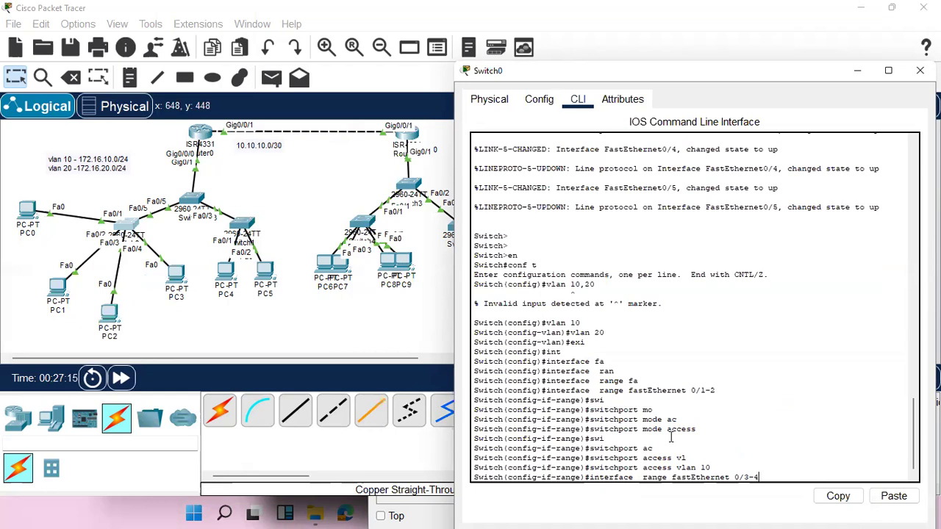
key("Return")
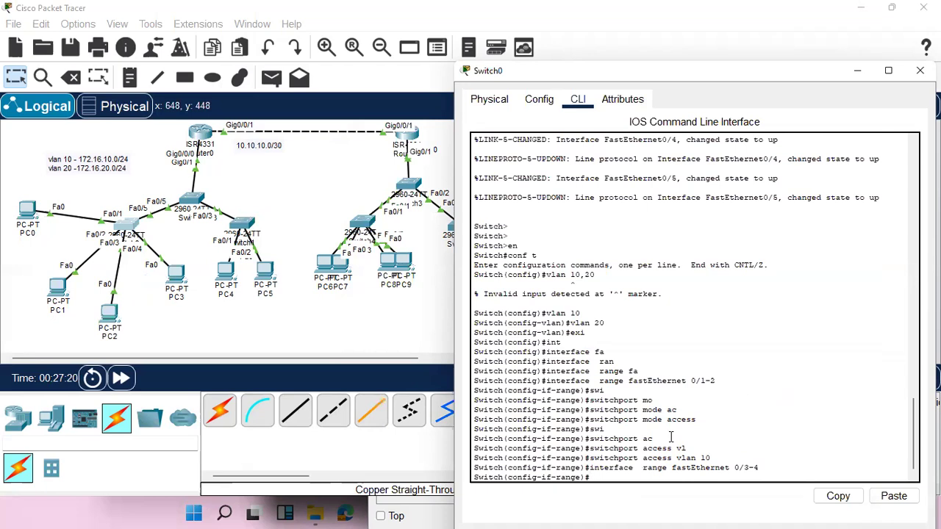
Set FastEthernet 0/3-4 on Switch0 to access mode and assign the ports to VLAN 20.
type("switchport mode access")
key("Return")
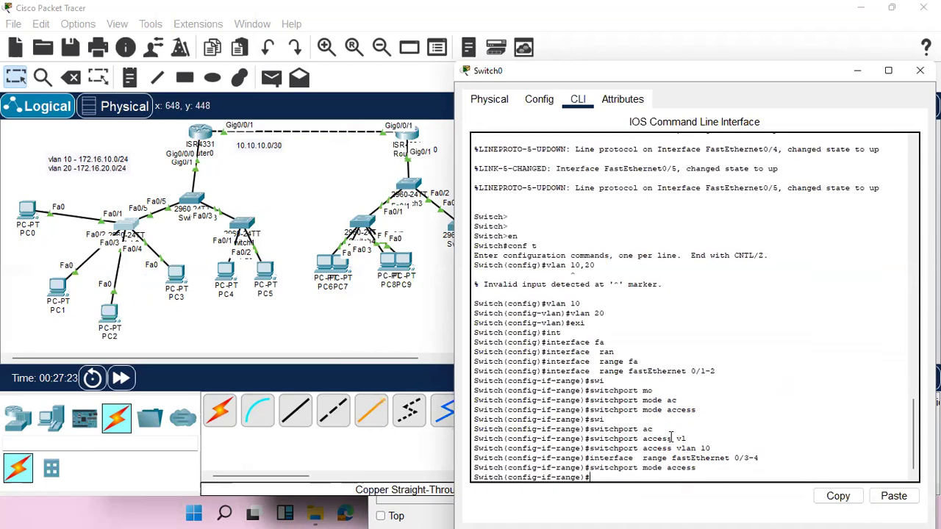
key("Up")
key("Up")
key("Up")
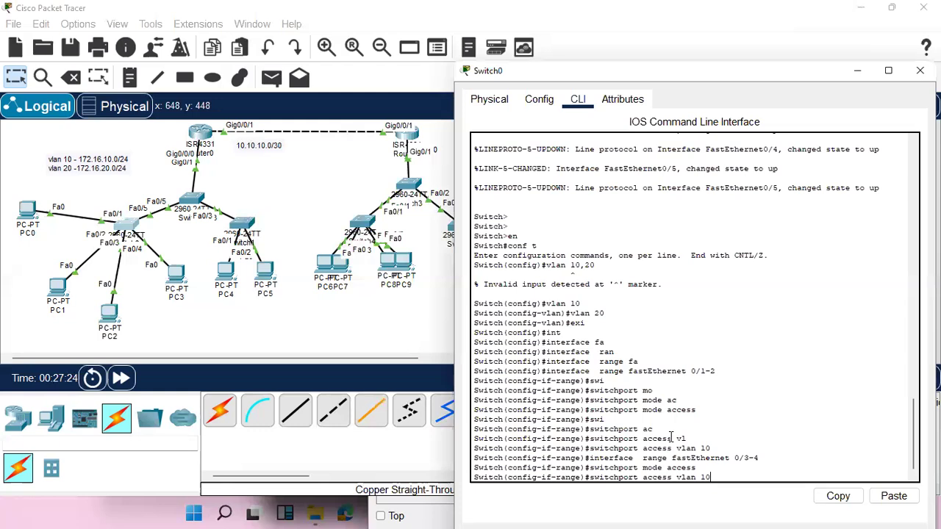
key("BackSpace")
key("BackSpace")
type("20")
key("Return")
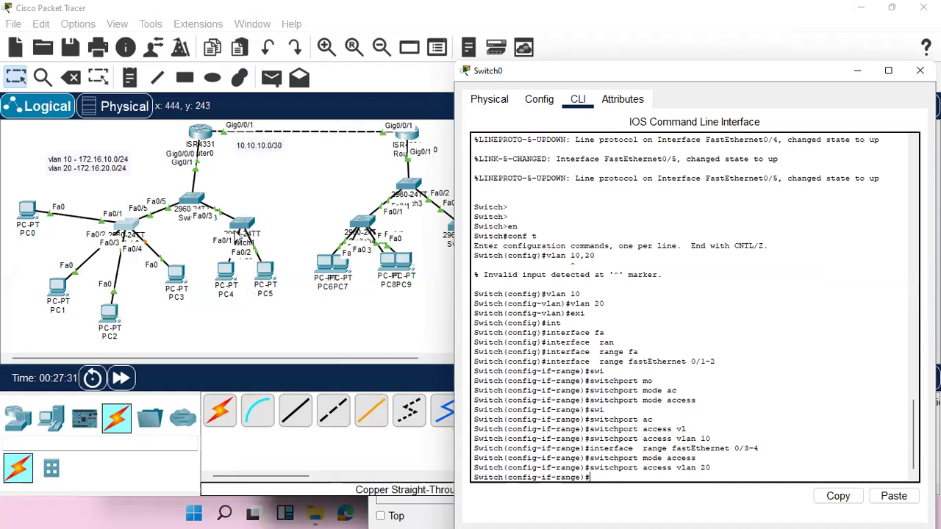
In Switch1's command line, exit VLAN configuration and enter interface configuration for Fa0/1.
left_click(241, 226)
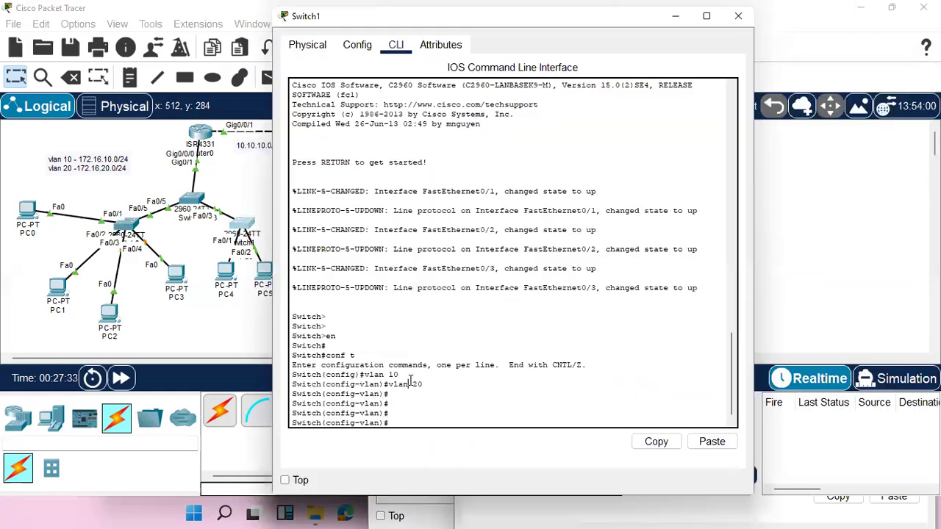
type("xit")
key("Return")
key("Return")
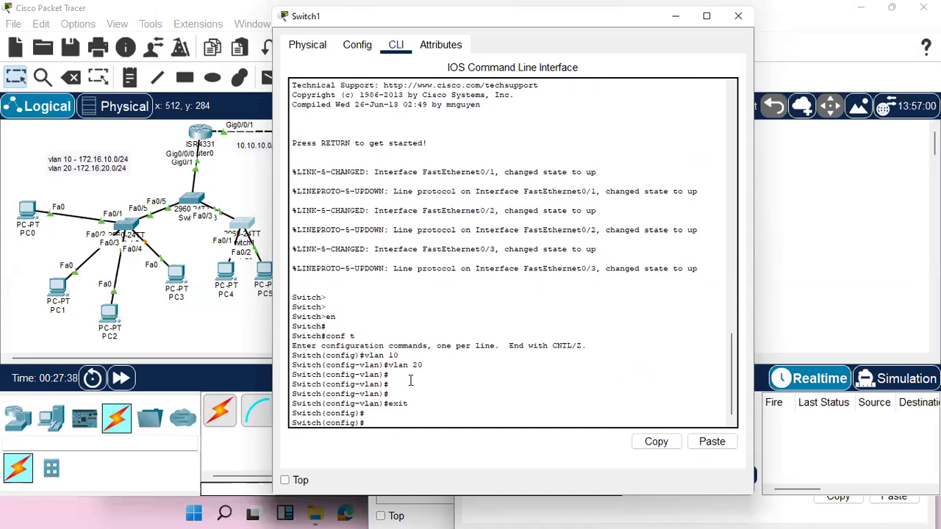
type("int fa0/1")
key("Return")
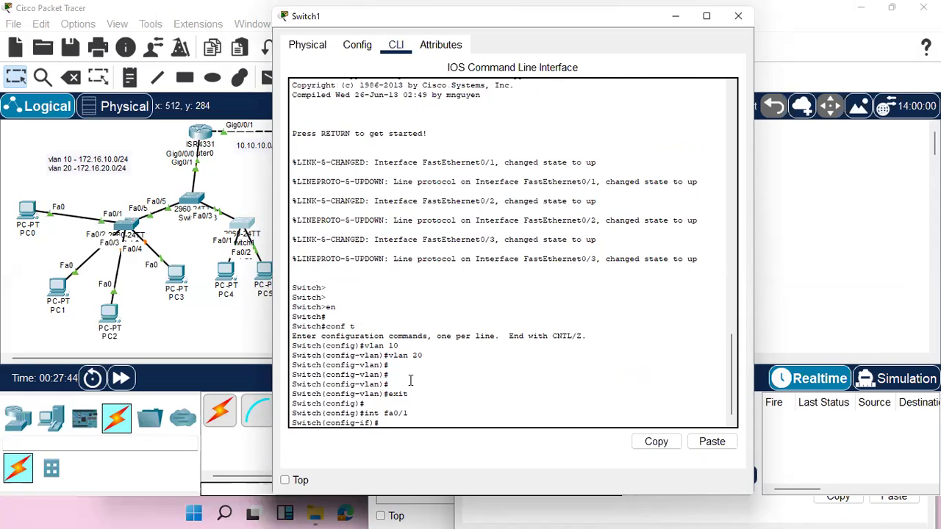
Set the switchport mode of Fa0/1 on Switch1 to access.
type("swi")
key("Tab")
type("mo")
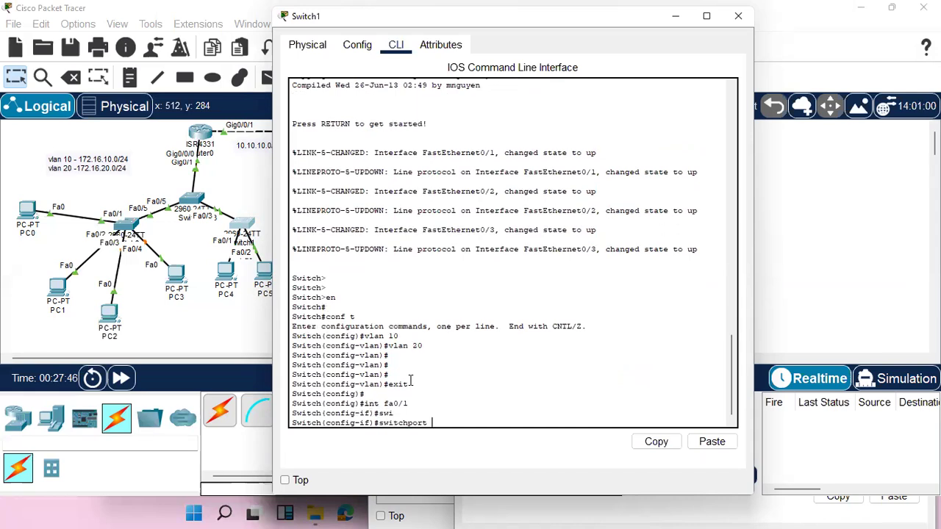
key("Tab")
type("ac")
key("Tab")
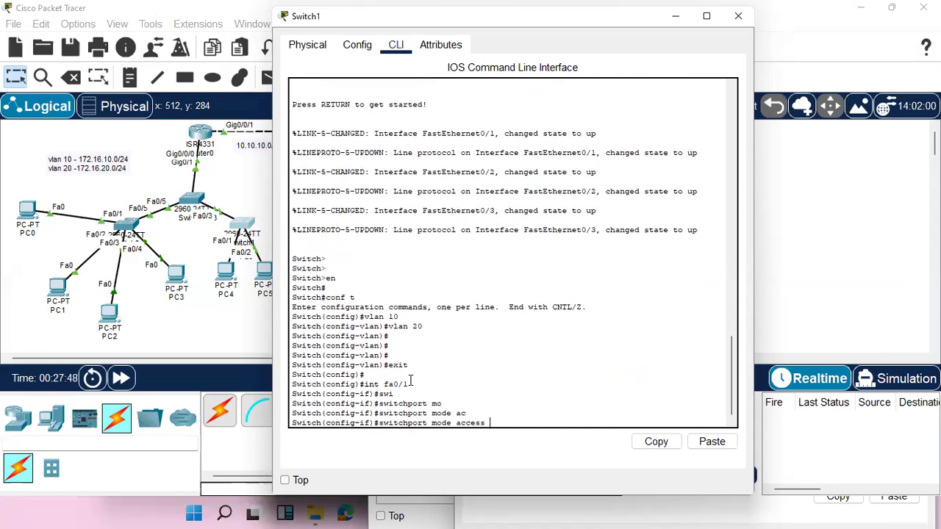
key("Return")
Assign access port Fa0/1 on Switch1 to VLAN 10.
type("swi")
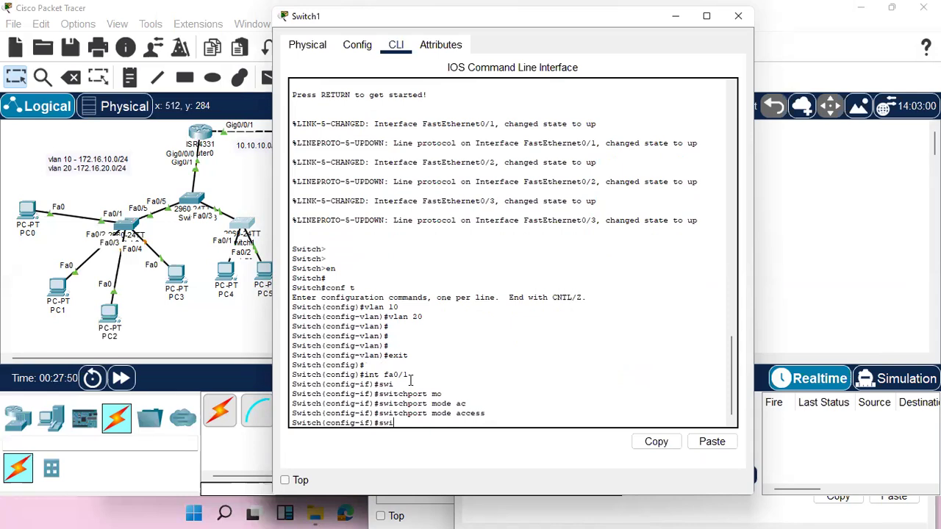
key("Tab")
type("ac")
key("Tab")
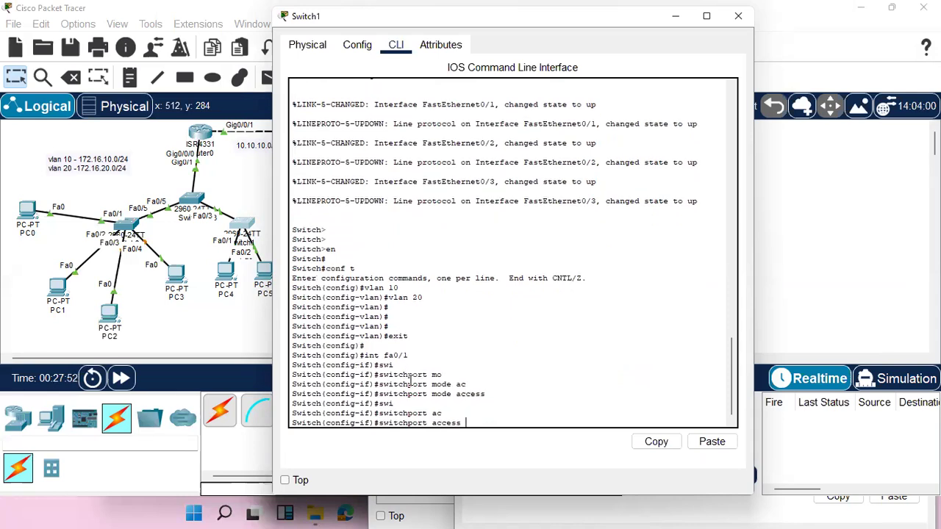
type("vla")
key("Tab")
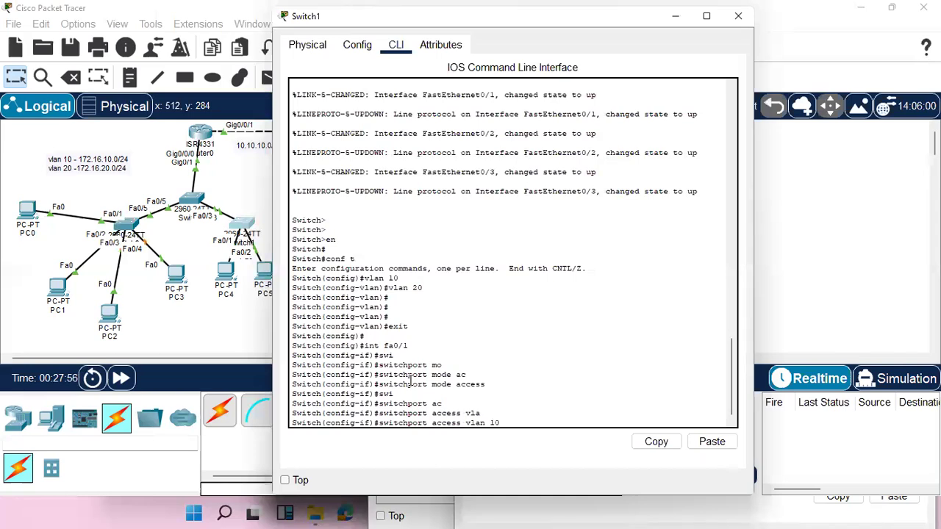
key("Return")
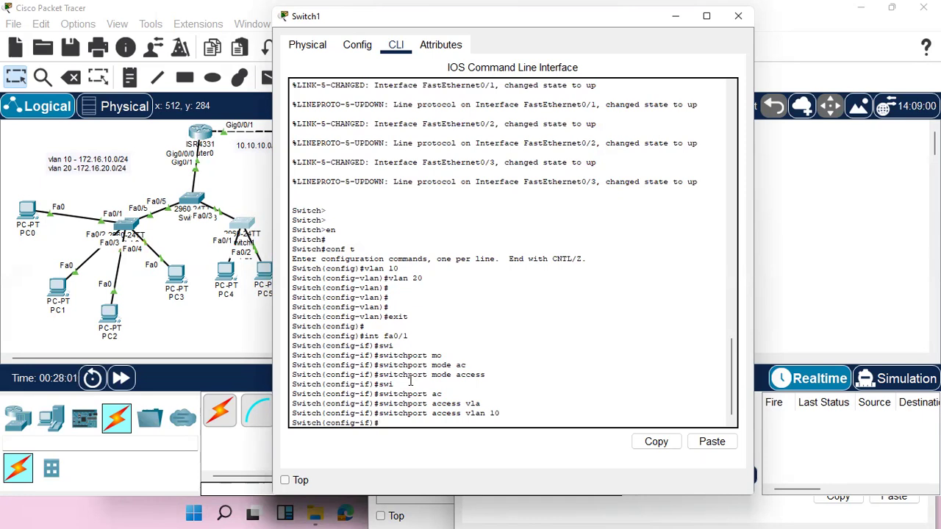
Enter interface configuration for Fa0/2 on Switch1 and set its switchport mode to access.
key("Up")
key("Up")
key("Up")
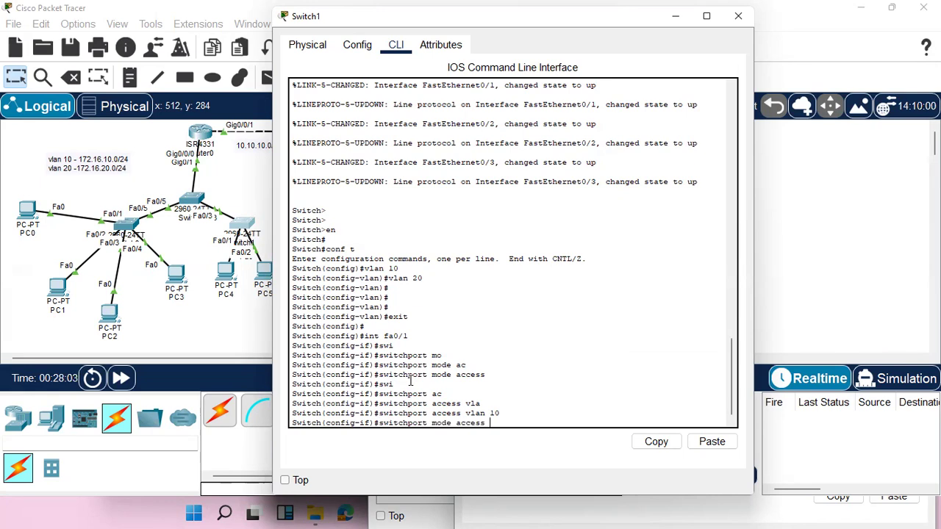
key("BackSpace")
type("2")
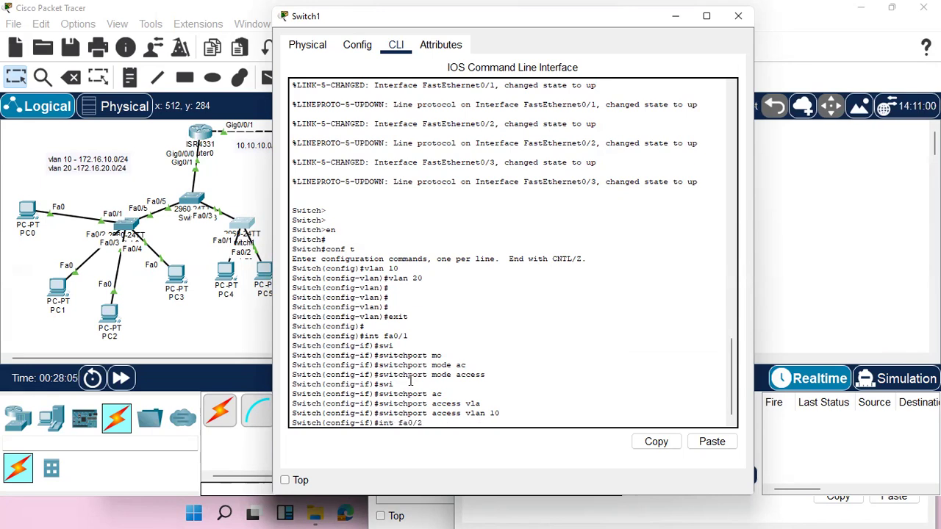
key("Return")
key("Up")
Assign access port Fa0/2 on Switch1 to VLAN 20.
key("Up")
key("Up")
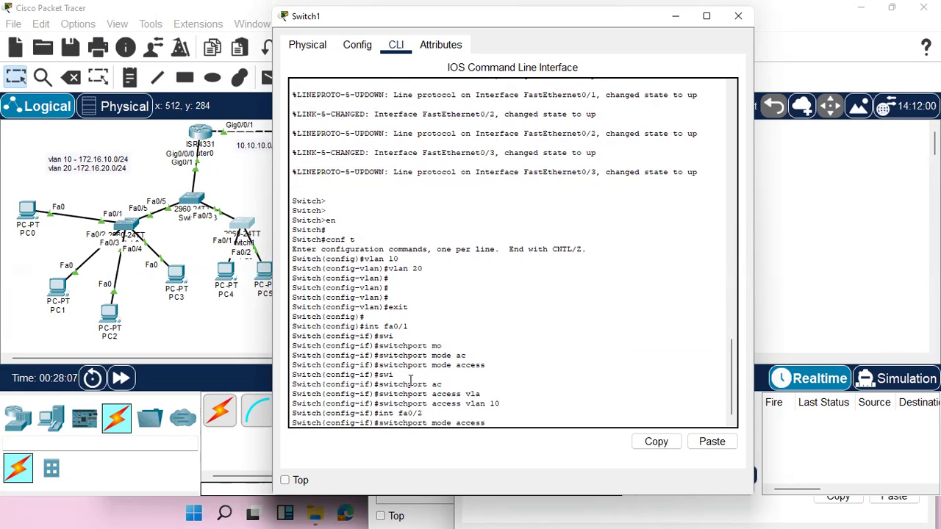
key("Return")
key("Up")
key("Up")
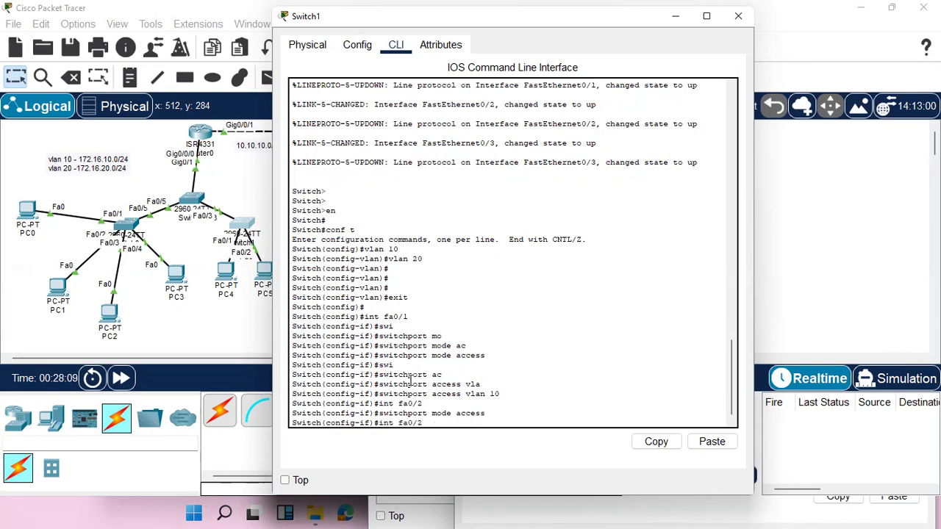
key("Up")
key("BackSpace")
key("BackSpace")
type("20")
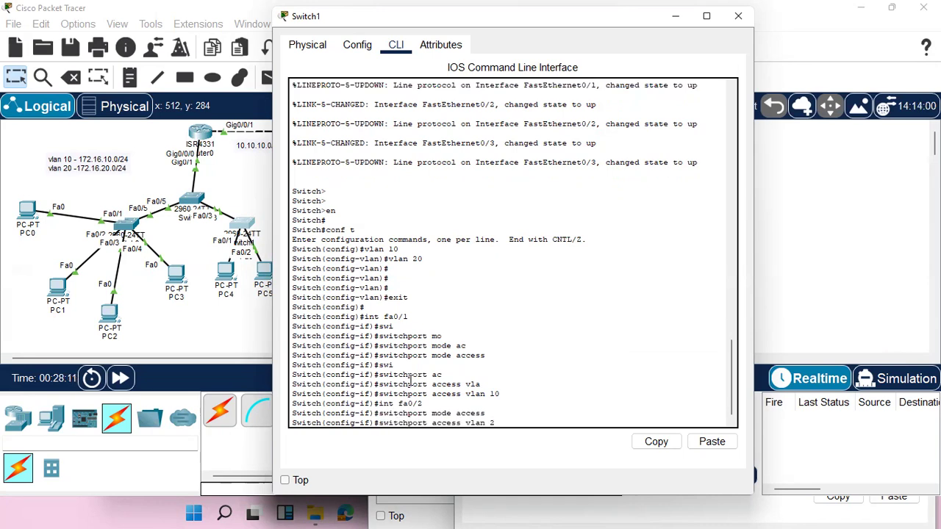
key("Return")
key("Return")
key("Return")
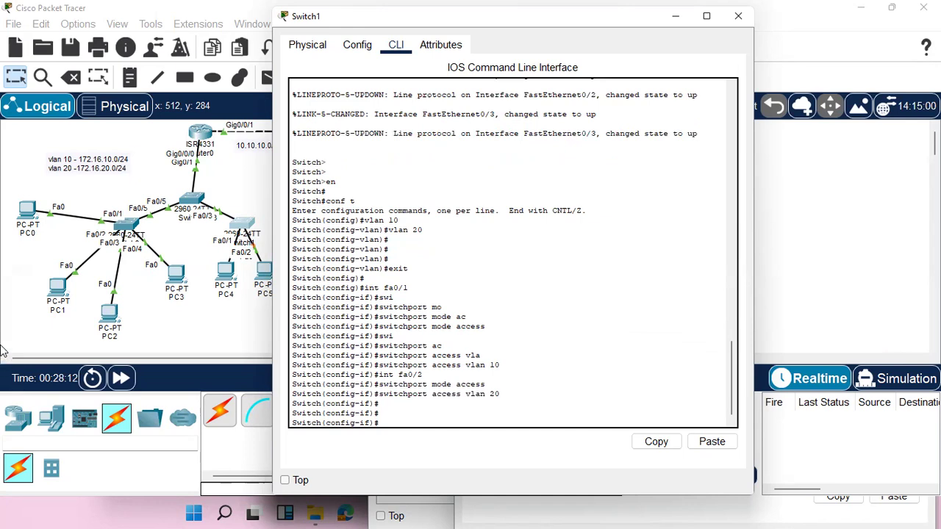
Repeat the ping to 172.16.10.21 from PC0's command prompt and interrupt it.
left_click(28, 212)
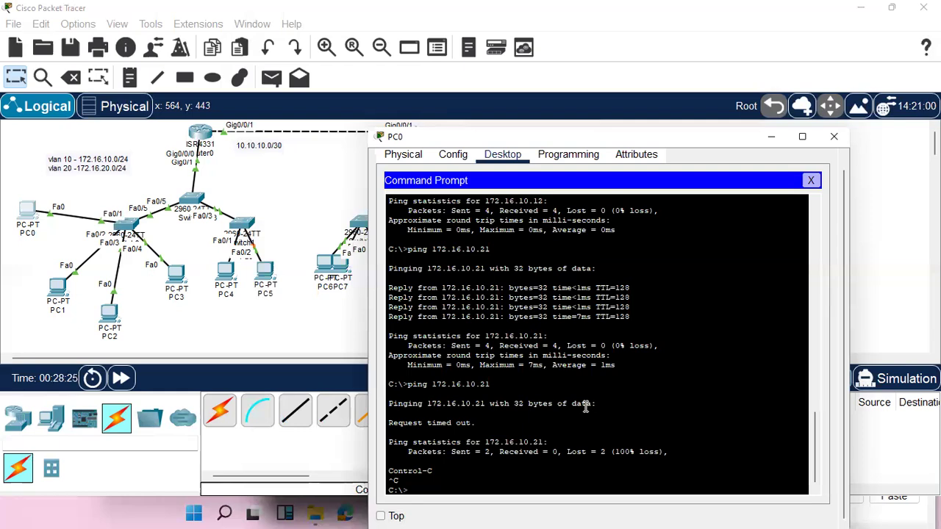
key("Up")
key("Return")
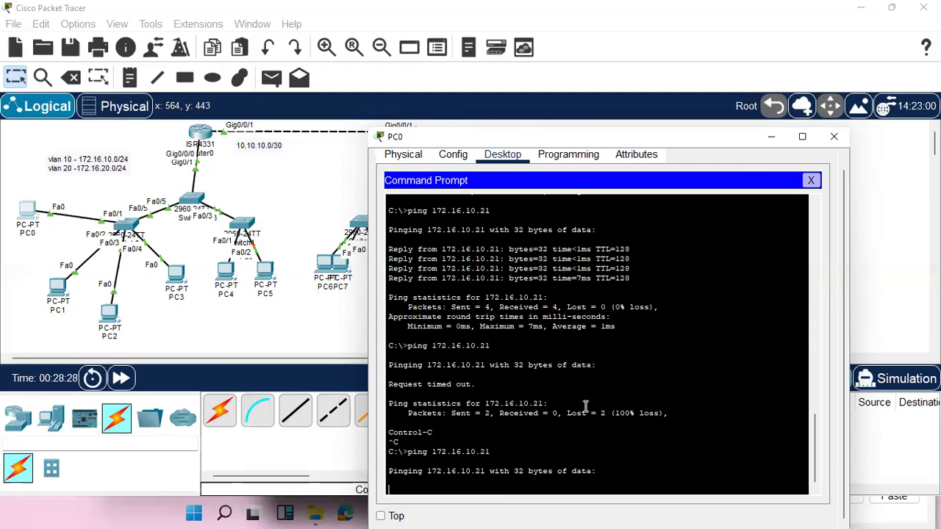
key("ctrl+c")
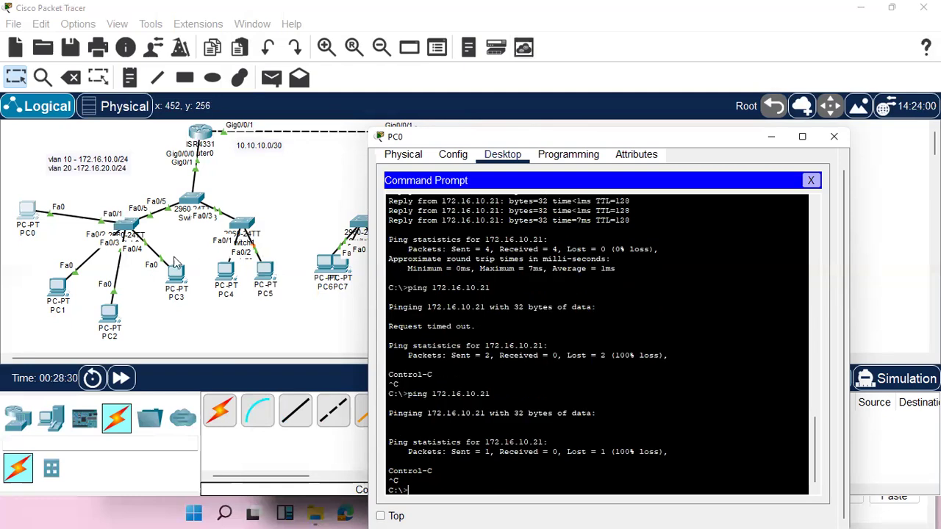
Fast-forward the simulation time and ping 172.16.10.21 from PC0 once more.
left_click(121, 378)
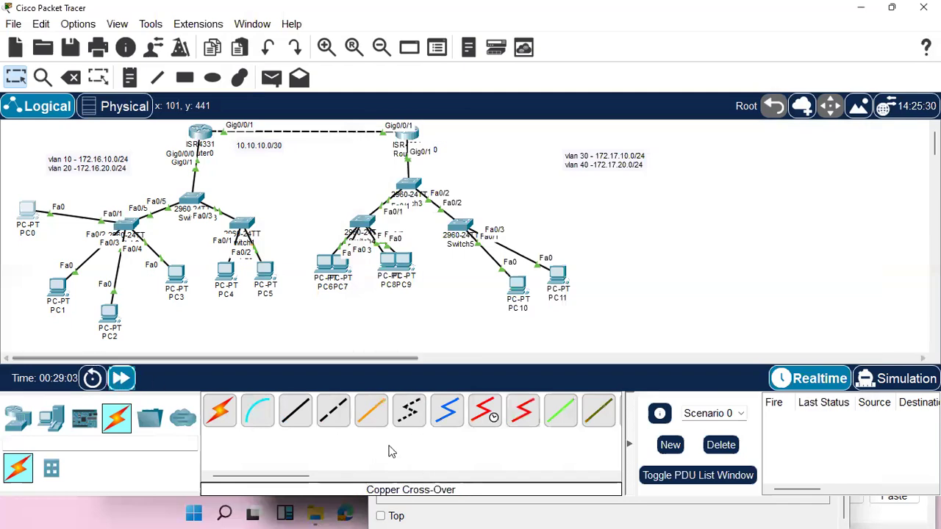
left_click(27, 213)
key("Up")
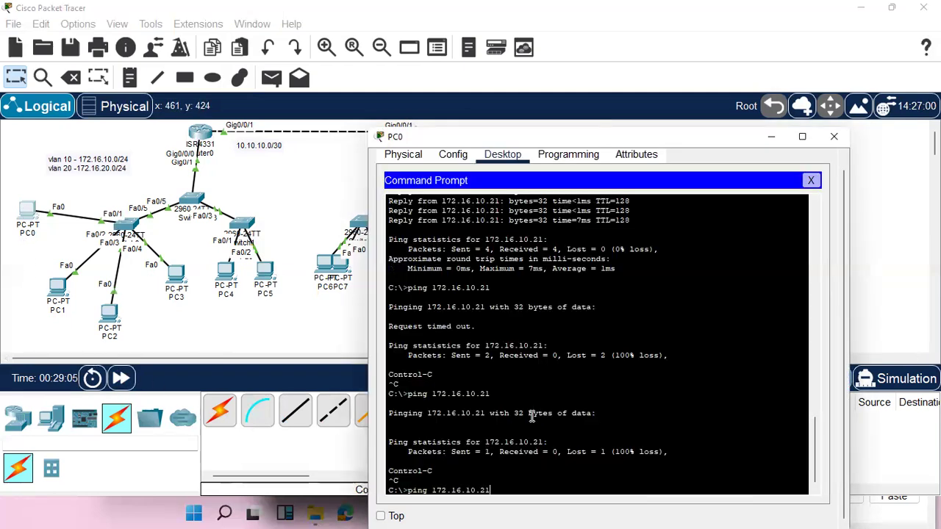
key("Return")
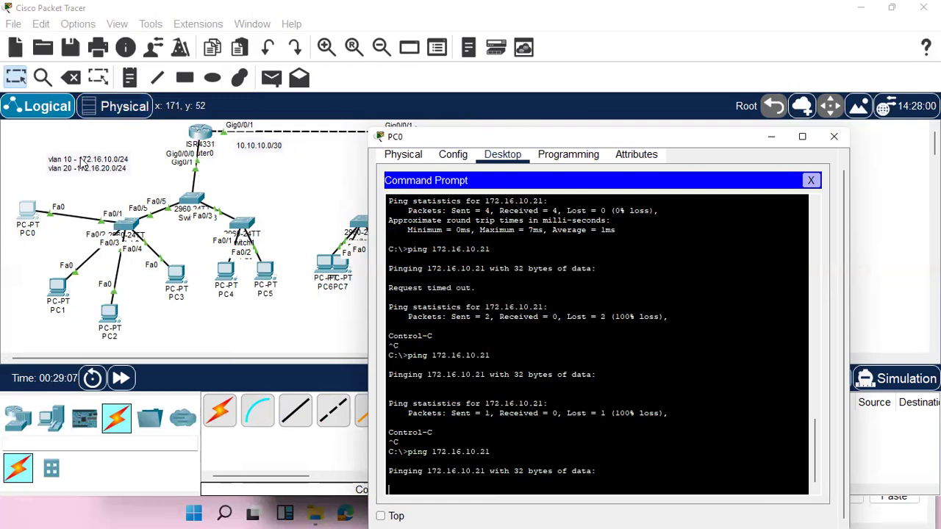
Open the command line of Switch0.
left_click(133, 226)
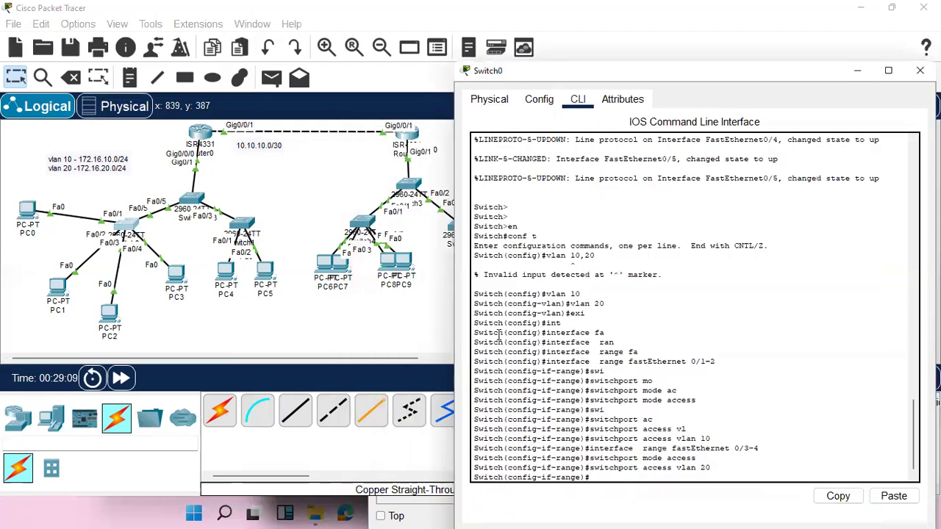
key("Up")
key("Up")
key("Up")
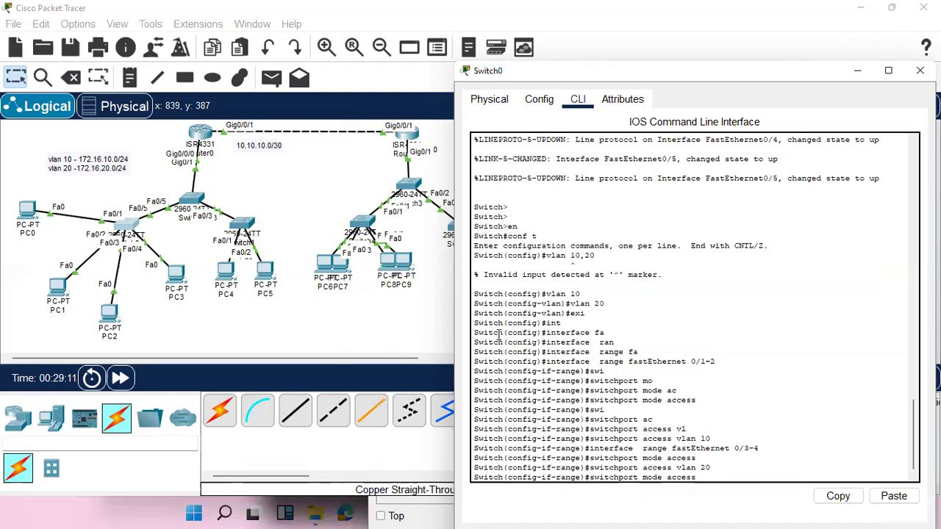
key("BackSpace")
key("BackSpace")
key("BackSpace")
key("BackSpace")
key("BackSpace")
key("BackSpace")
key("BackSpace")
key("BackSpace")
key("BackSpace")
key("BackSpace")
key("BackSpace")
key("BackSpace")
key("BackSpace")
key("BackSpace")
key("BackSpace")
key("BackSpace")
key("BackSpace")
key("BackSpace")
key("BackSpace")
key("BackSpace")
key("BackSpace")
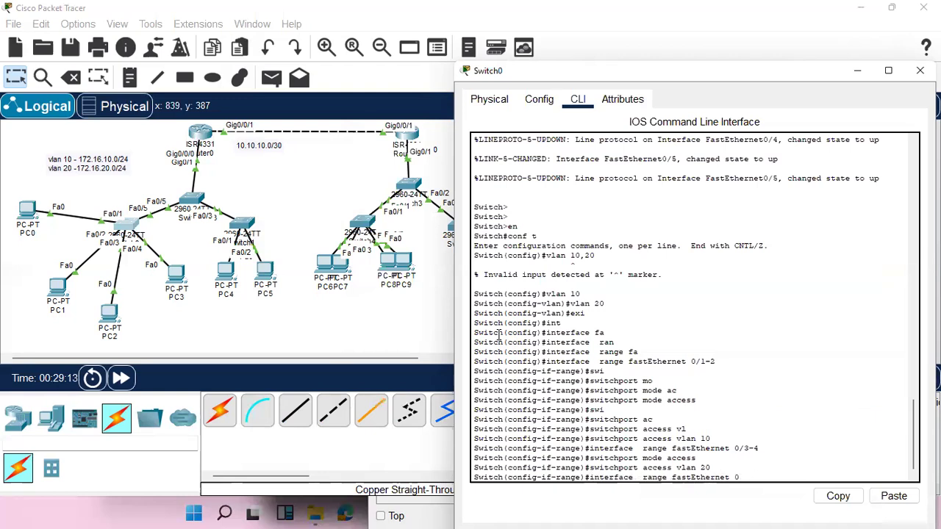
type("fa")
key("Tab")
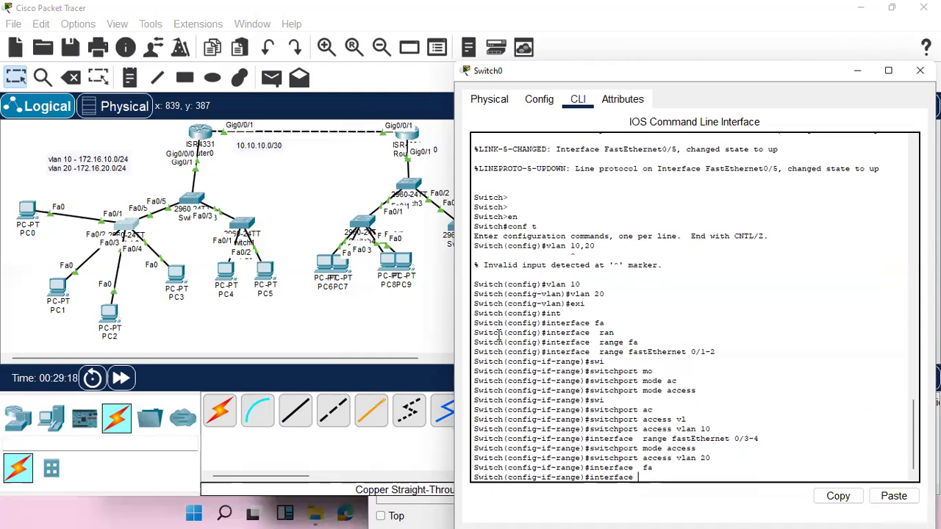
key("Tab")
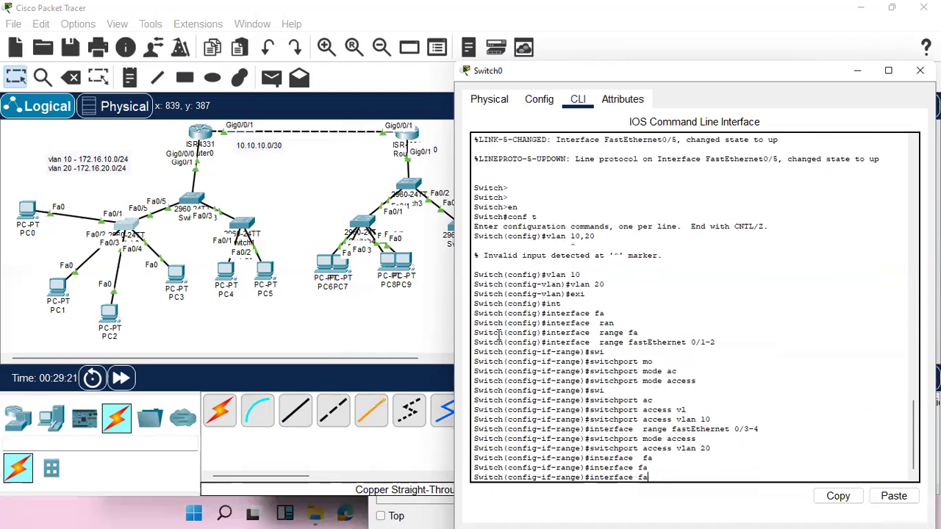
key("BackSpace")
key("BackSpace")
key("BackSpace")
key("BackSpace")
key("BackSpace")
key("BackSpace")
key("BackSpace")
key("BackSpace")
key("BackSpace")
key("BackSpace")
key("BackSpace")
key("BackSpace")
Exit interface-range mode on Switch0 and enter interface configuration for FastEthernet 0/5.
type("exi")
key("Return")
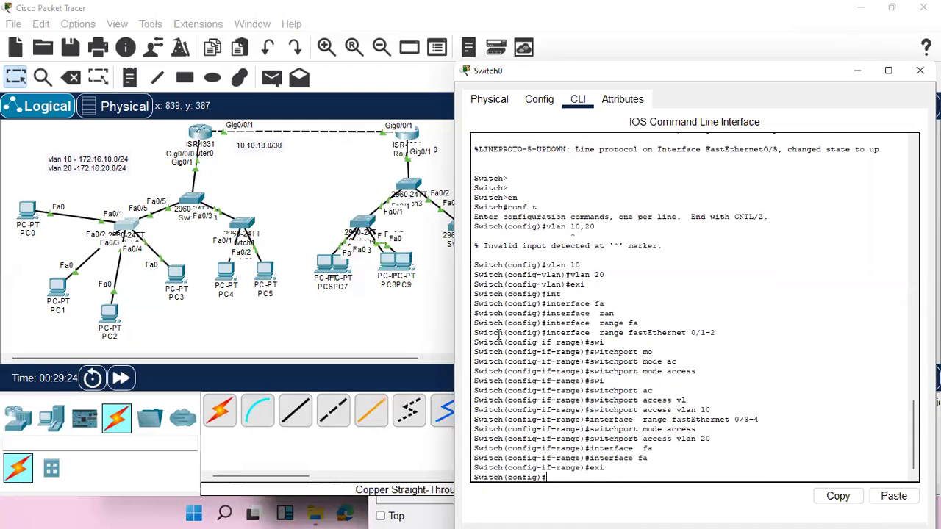
type("int fa")
key("Tab")
type("0/5")
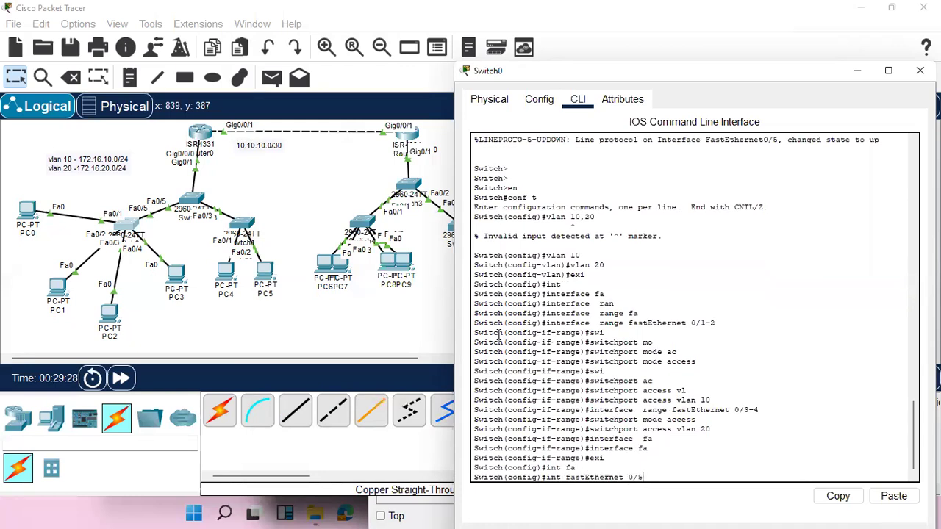
key("Return")
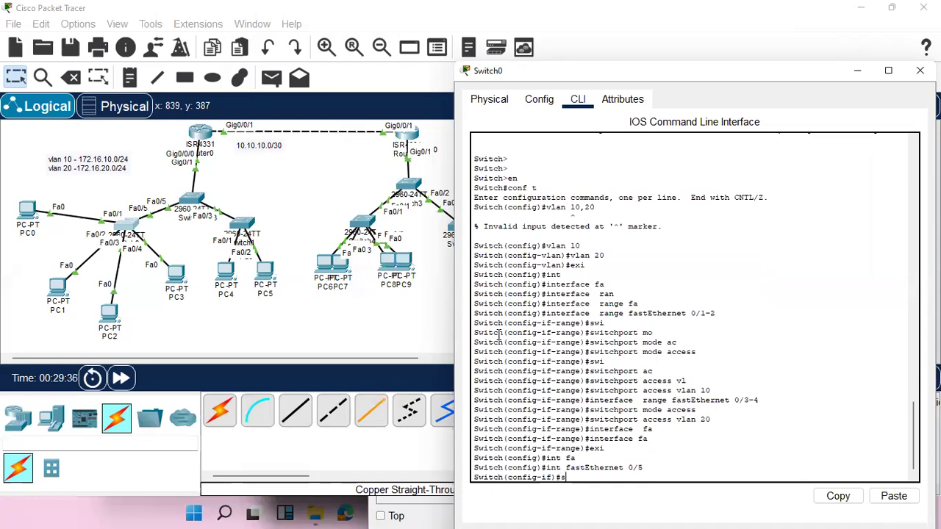
Set the switchport mode of Fa0/5 on Switch0 to trunk.
key("Tab")
type("wi")
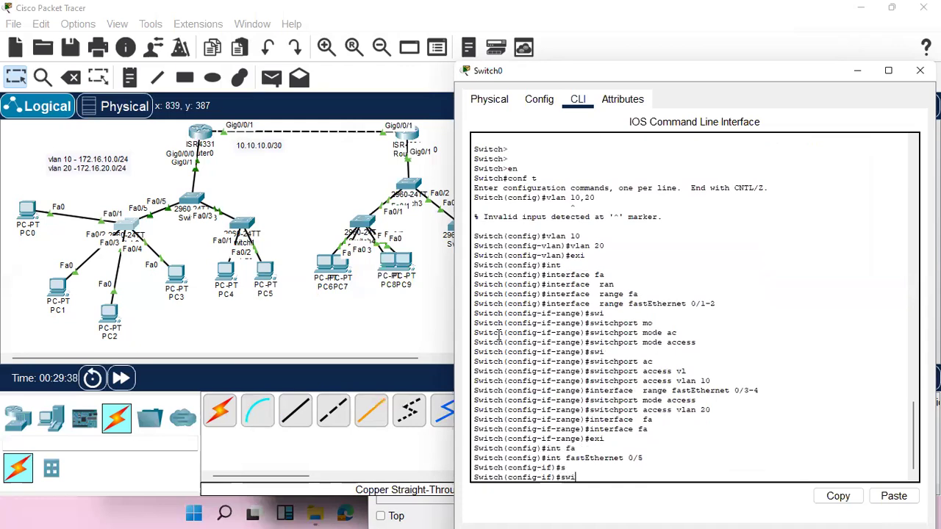
key("Tab")
type("mo")
key("Tab")
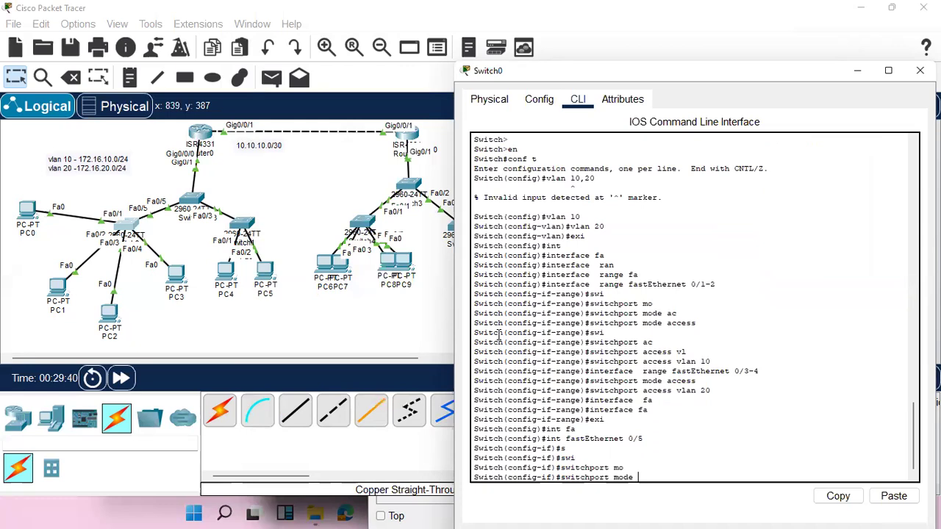
type("tr")
key("Tab")
key("Return")
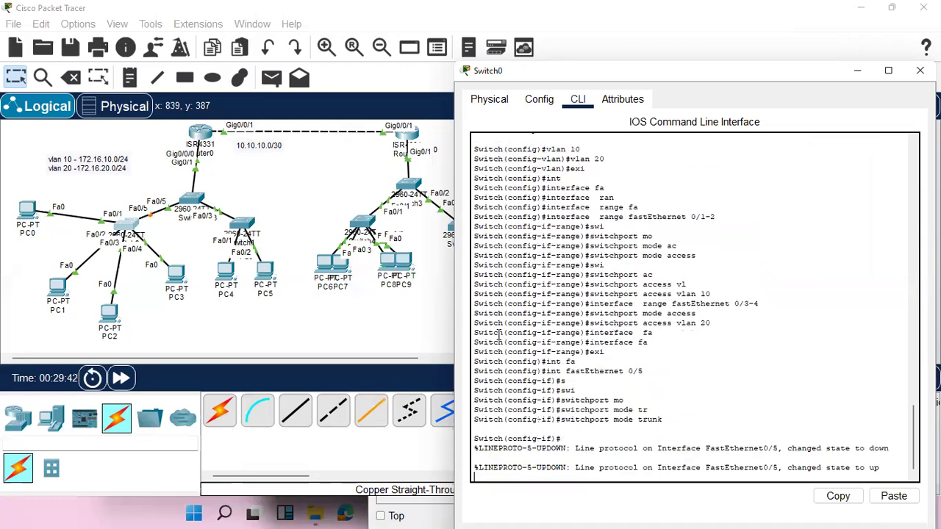
key("Return")
key("Return")
key("Return")
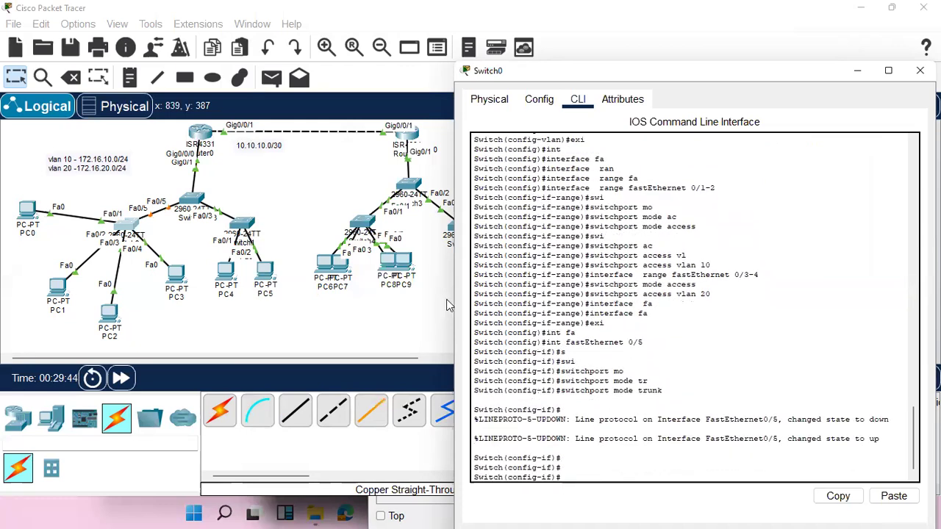
Open the command line of Switch2 and exit VLAN configuration mode to global configuration.
left_click(191, 200)
left_click(450, 398)
key("Return")
key("Return")
key("Return")
key("Return")
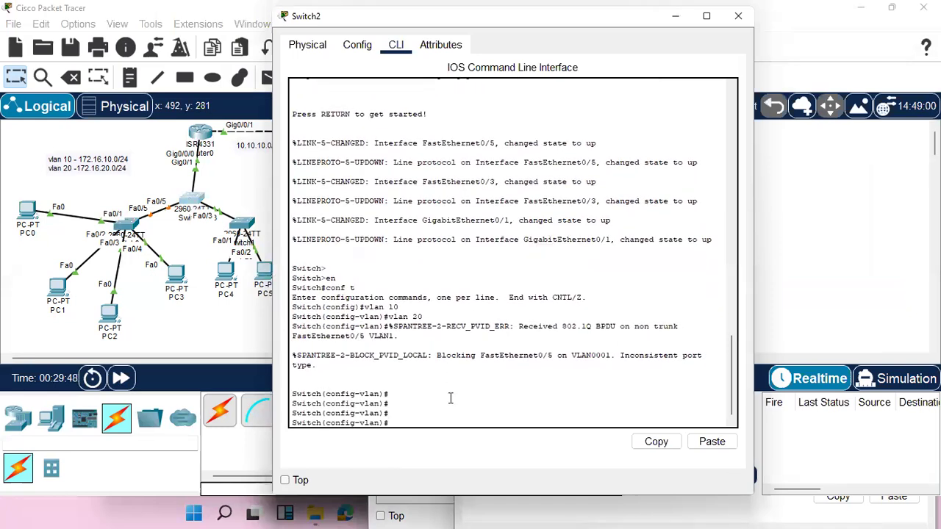
type("exit")
key("Return")
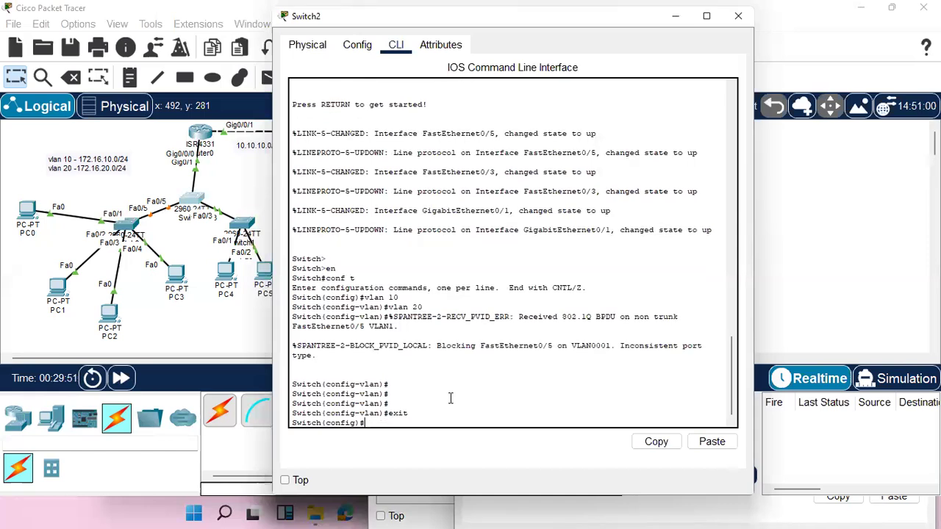
Enter interface configuration for FastEthernet 0/5 on Switch2.
type("int fa")
key("Tab")
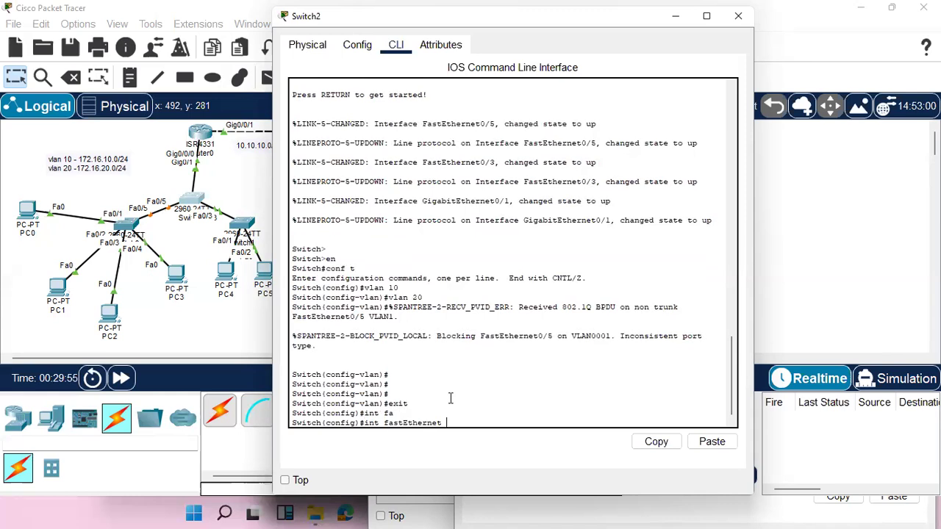
type("0-")
type("5")
key("BackSpace")
key("BackSpace")
type("/5")
key("Return")
Set the switchport mode of Fa0/5 on Switch2 to trunk.
type("swi")
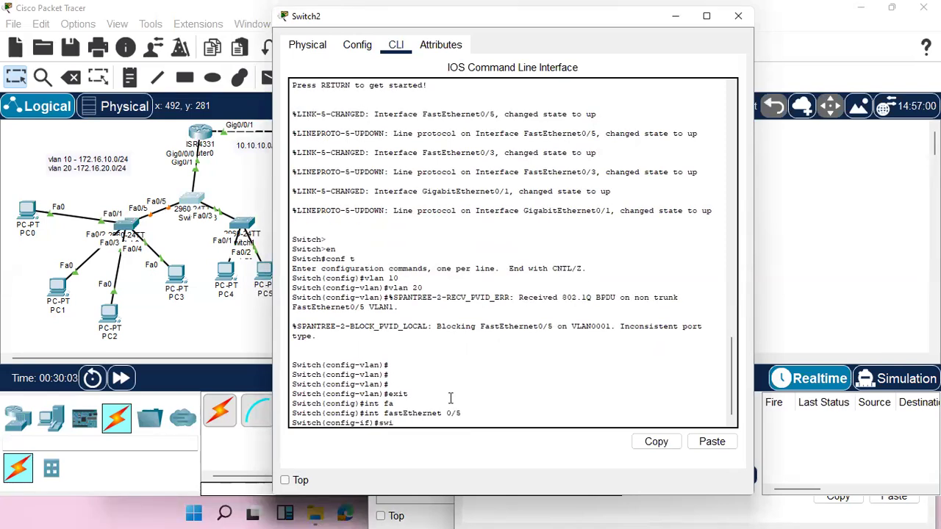
key("Tab")
type("mo")
key("Tab")
type("tr")
key("Tab")
key("Return")
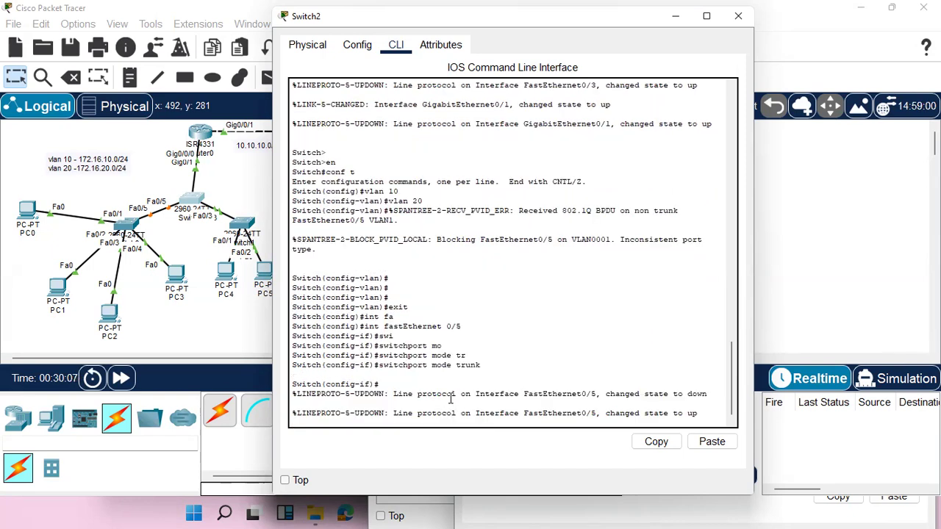
key("Return")
key("Return")
key("Return")
key("Return")
key("Return")
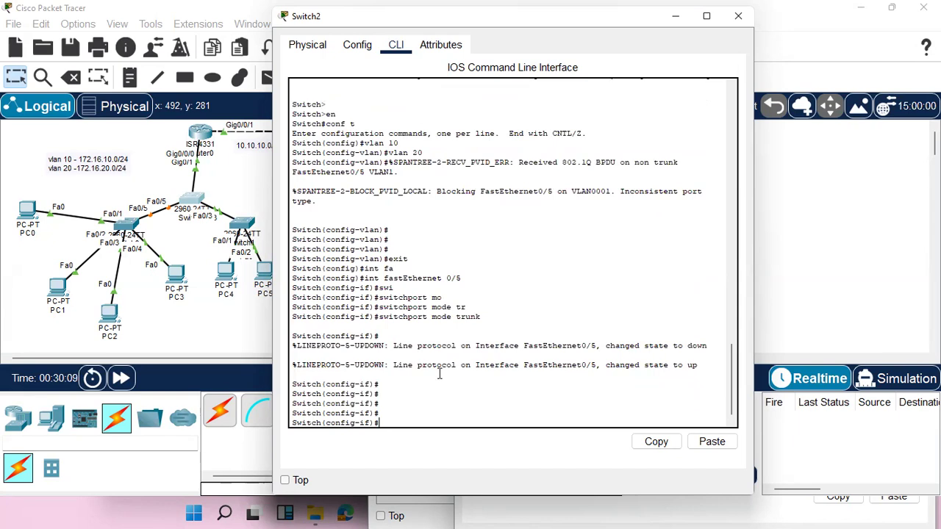
Shift Switch1 slightly farther from Switch2 in the topology to separate the overlapping port labels.
left_click(233, 226)
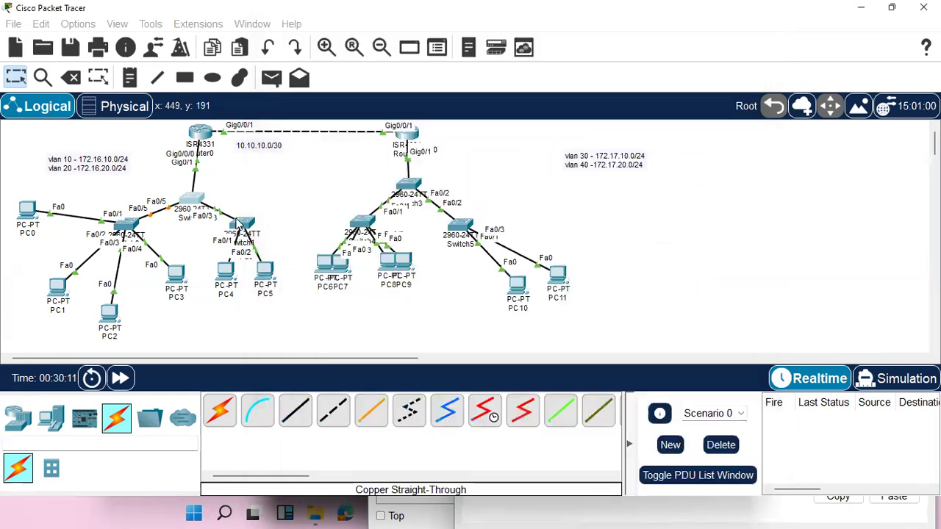
left_click_drag(245, 221, 269, 231)
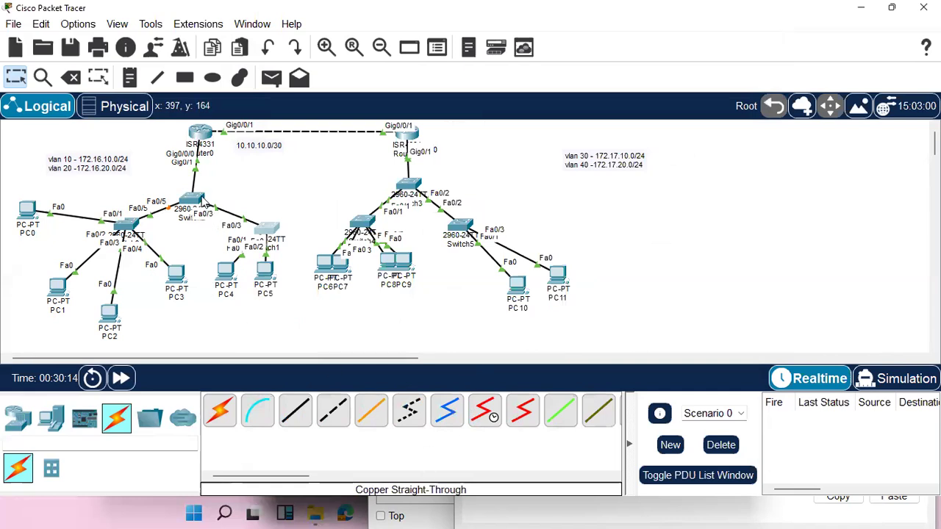
Configure FastEthernet 0/3 on Switch2 as a trunk port.
left_click(192, 198)
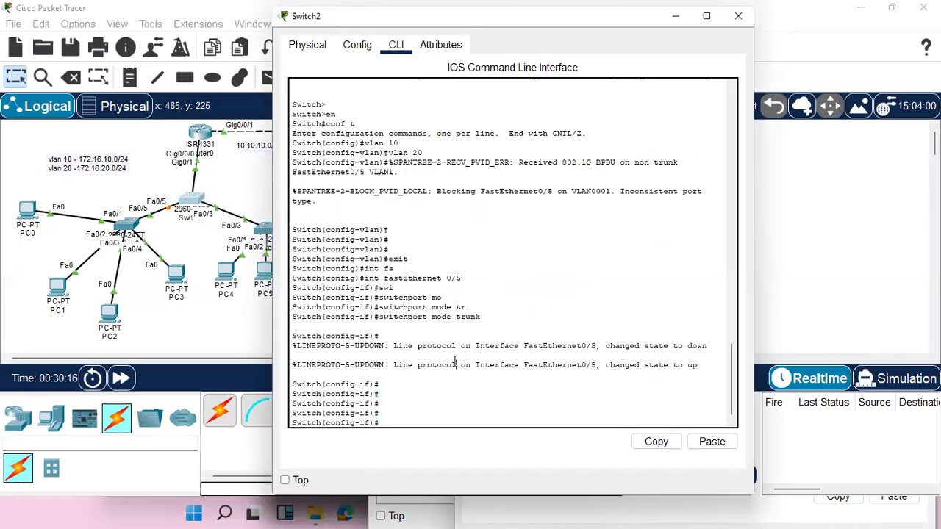
key("Up")
key("Up")
key("BackSpace")
key("Return")
key("Up")
key("Up")
key("Return")
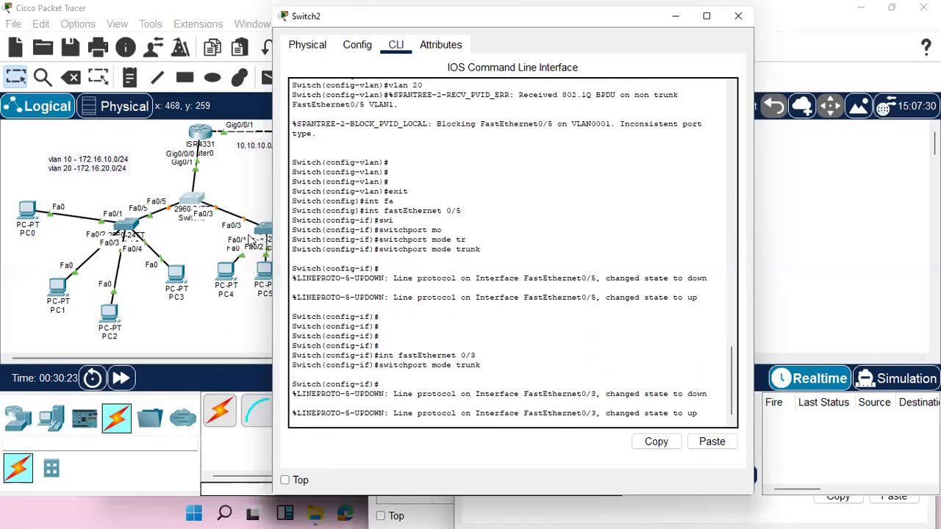
Open the command line of Switch1 and enter interface configuration for Fa0/3.
left_click(263, 231)
key("Return")
key("Return")
key("Return")
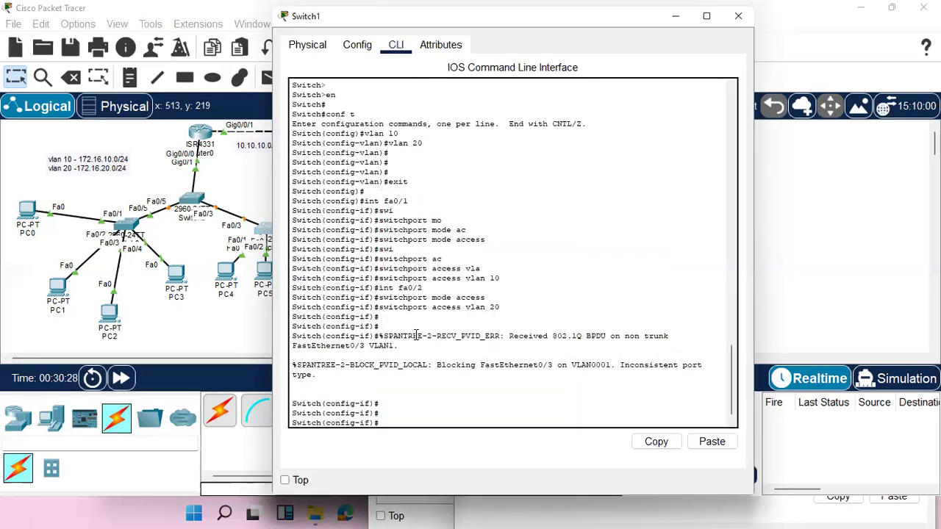
key("Up")
key("Up")
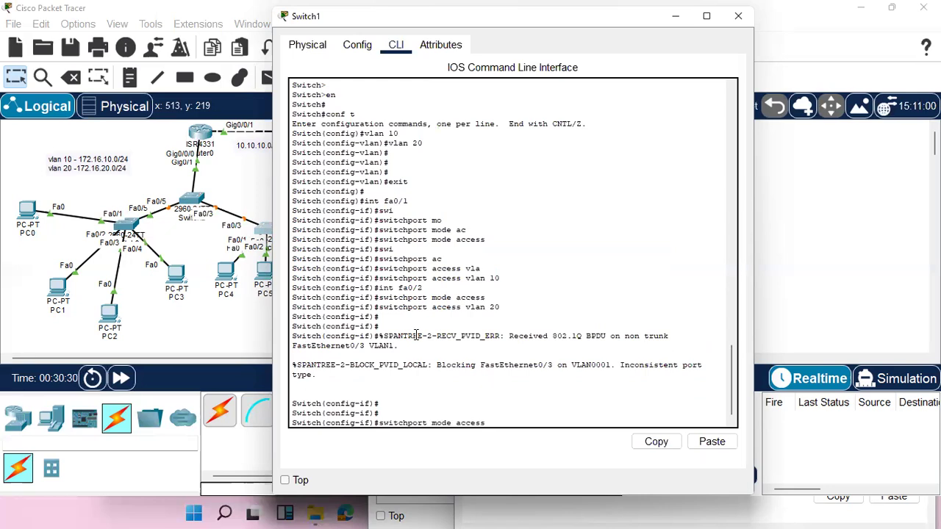
key("Up")
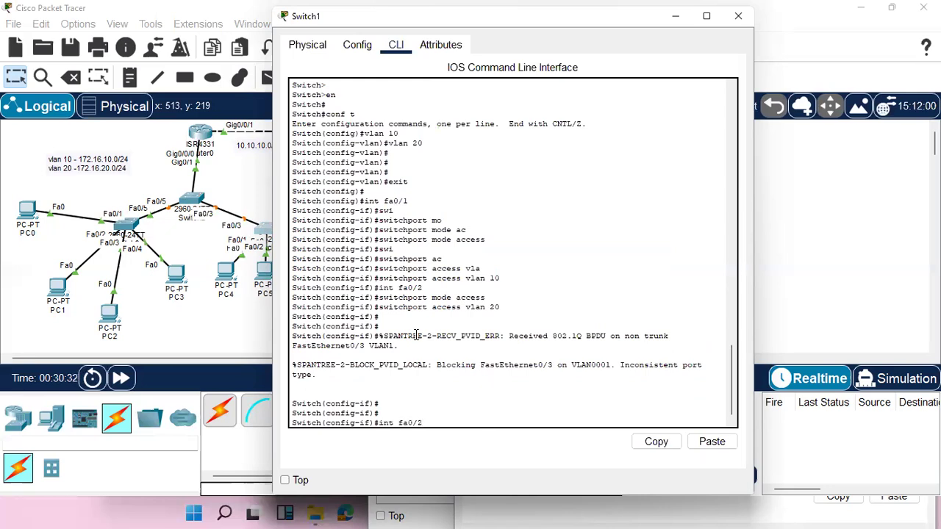
key("BackSpace")
type("3")
key("Return")
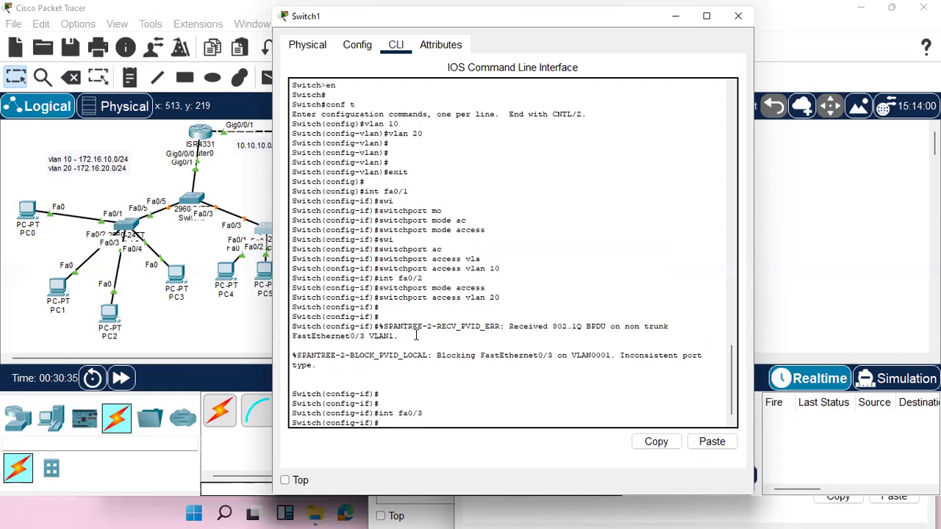
Set the switchport mode of Fa0/3 on Switch1 to trunk.
type("swi")
key("Tab")
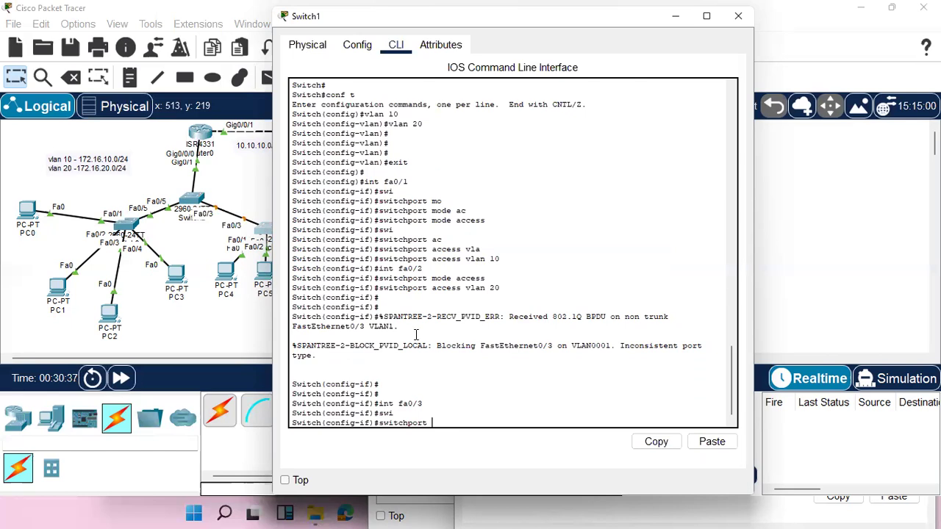
type("mo")
key("Tab")
type("tr")
key("Tab")
key("Return")
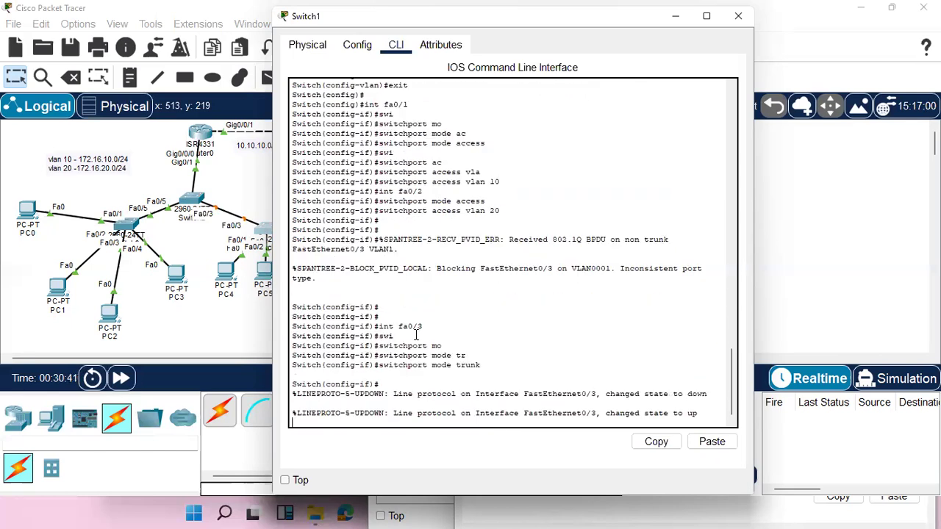
key("Return")
key("Return")
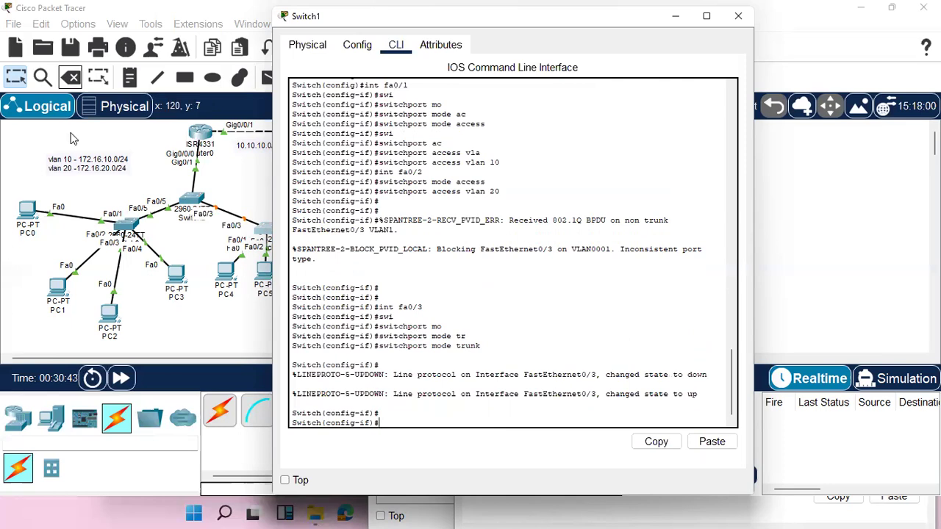
Fast-forward the simulation time and repeat the ping to 172.16.10.21 from PC0's command prompt.
left_click(27, 213)
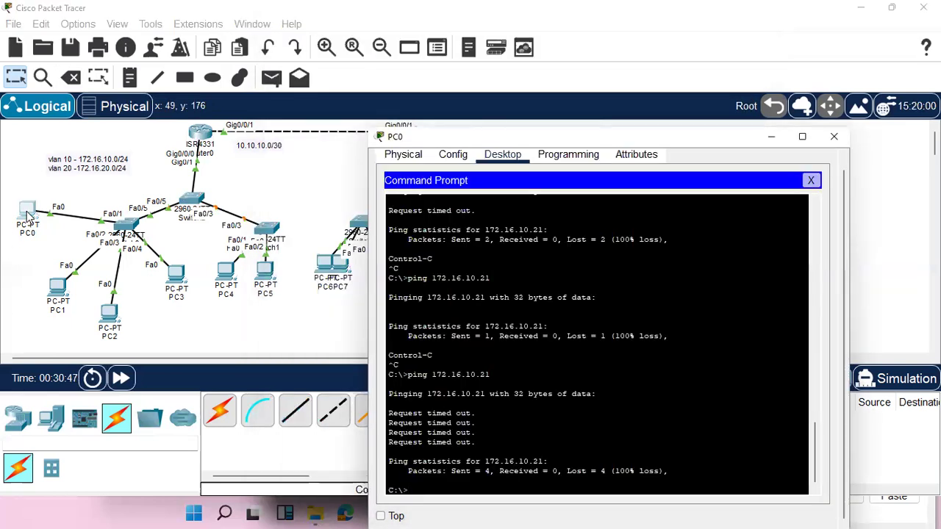
left_click(121, 377)
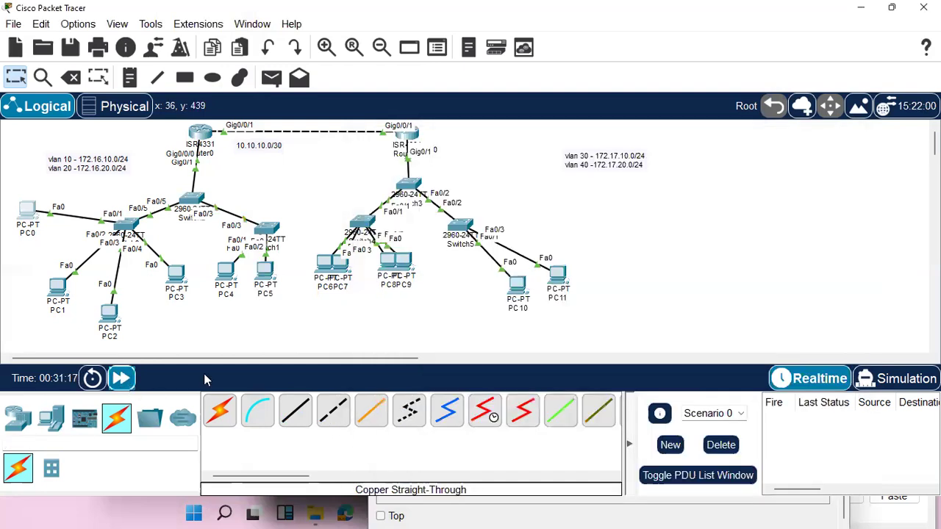
left_click(28, 209)
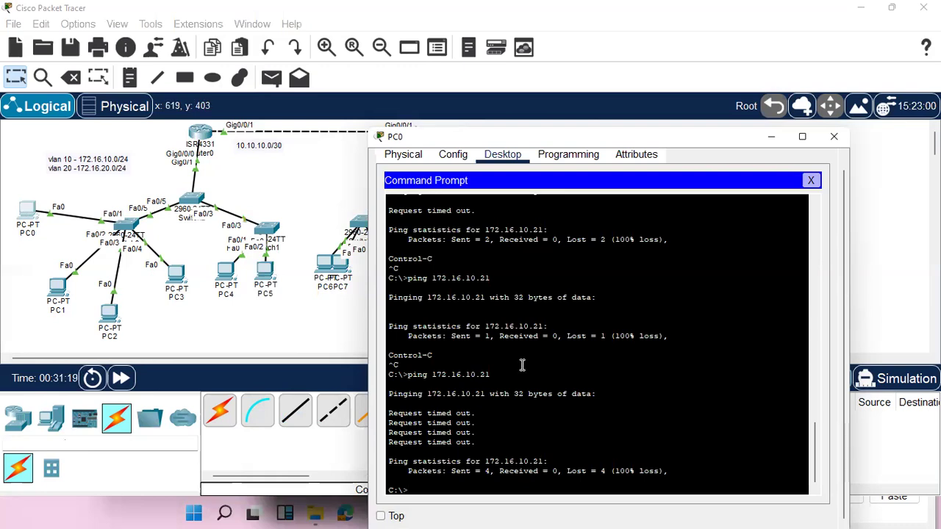
key("Up")
key("Return")
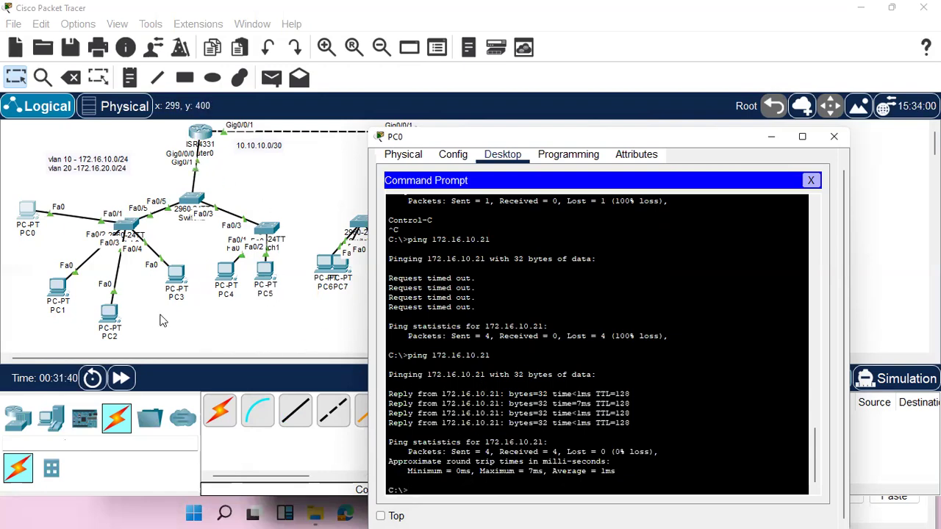
Ping 172.16.20.21 in VLAN 20 from PC0's command prompt.
key("Up")
key("BackSpace")
key("BackSpace")
key("BackSpace")
key("BackSpace")
key("BackSpace")
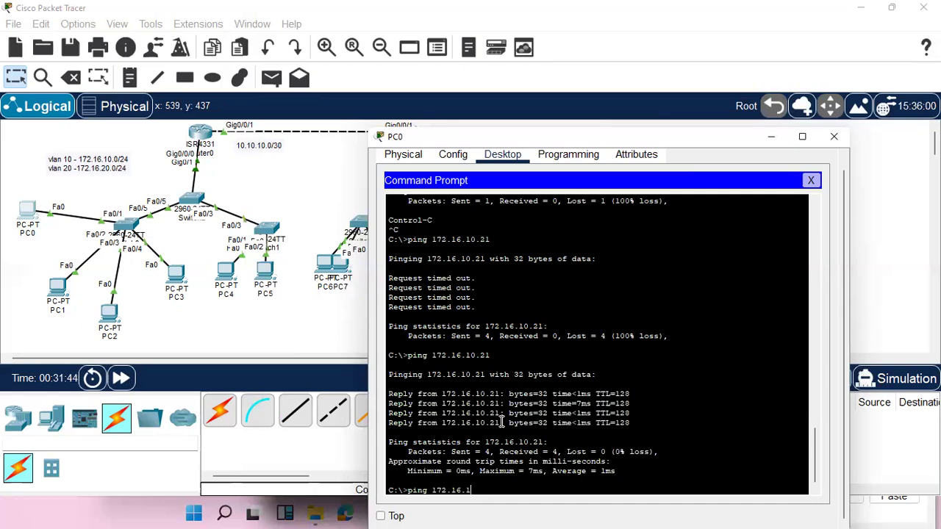
type("20.21")
key("Return")
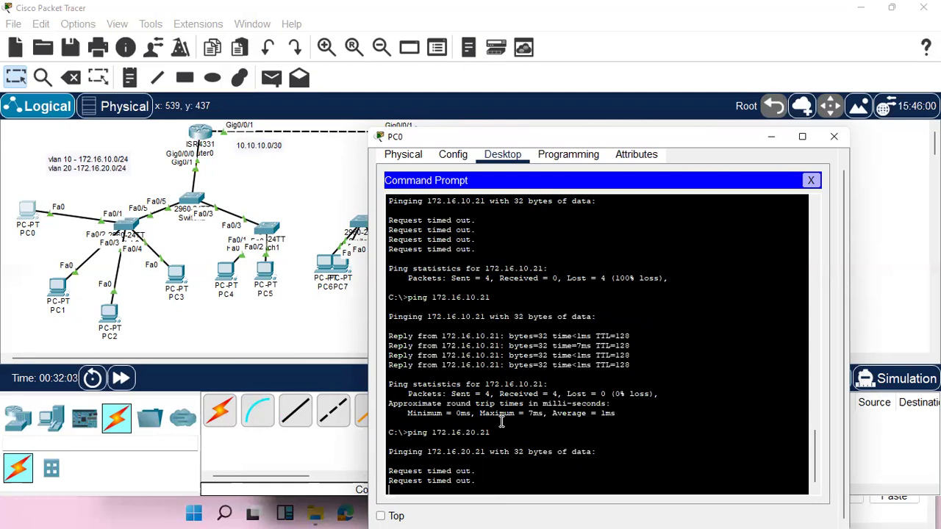
Space PC4 and PC5 apart below Switch1 in the topology and bring Switch1's command line back into view.
left_click(265, 230)
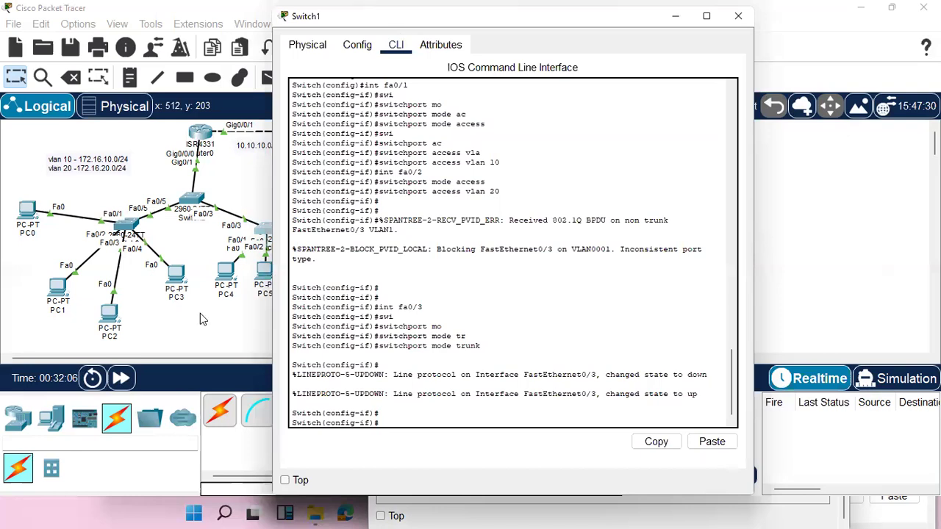
left_click(228, 283)
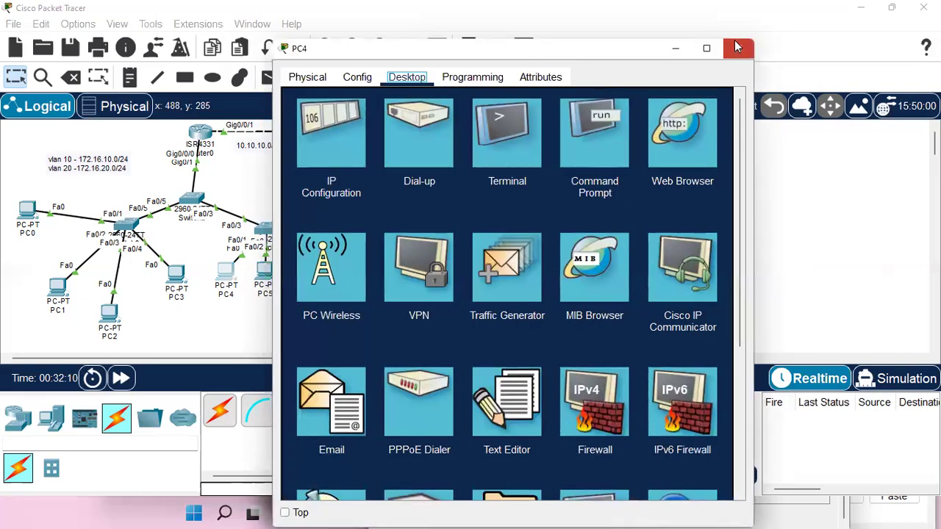
left_click(737, 48)
left_click_drag(227, 274, 287, 305)
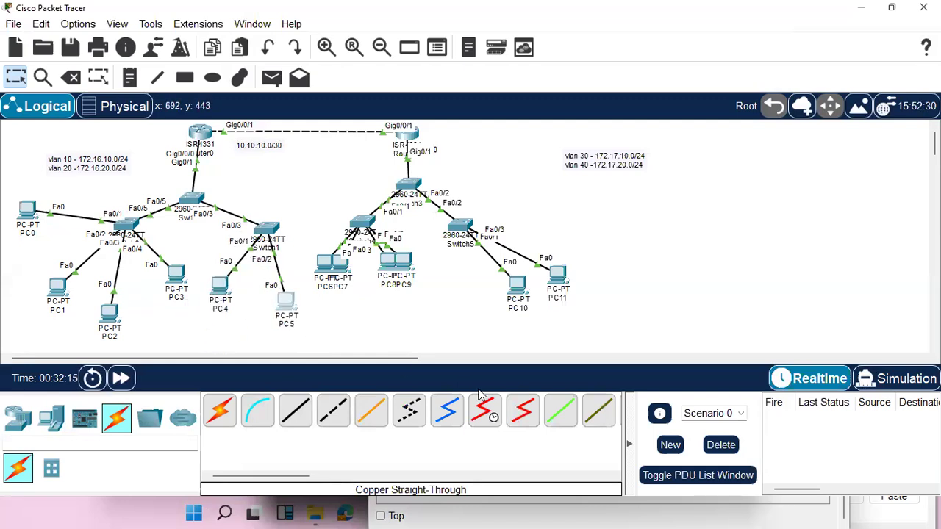
left_click(867, 11)
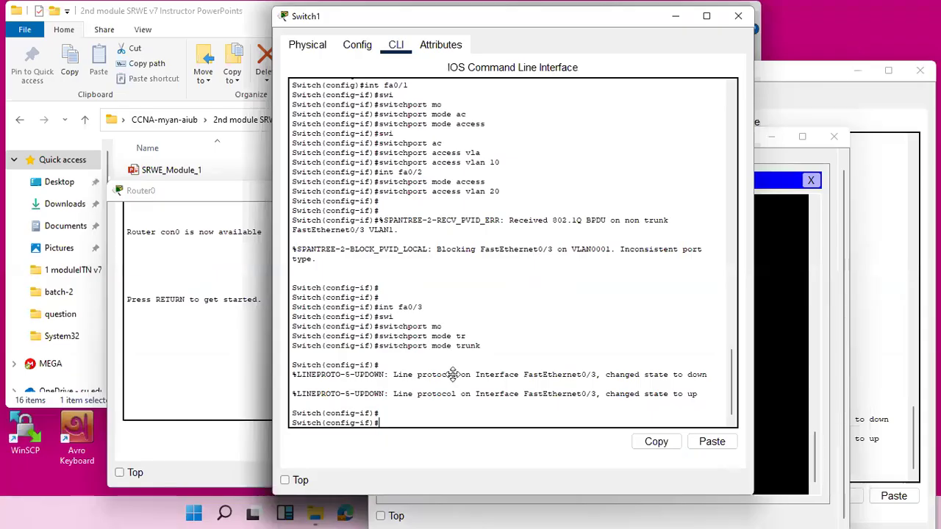
Enter interface configuration for Fa0/1 on Switch1 and set its switchport mode to access.
key("Up")
key("Up")
key("Up")
key("Down")
key("Return")
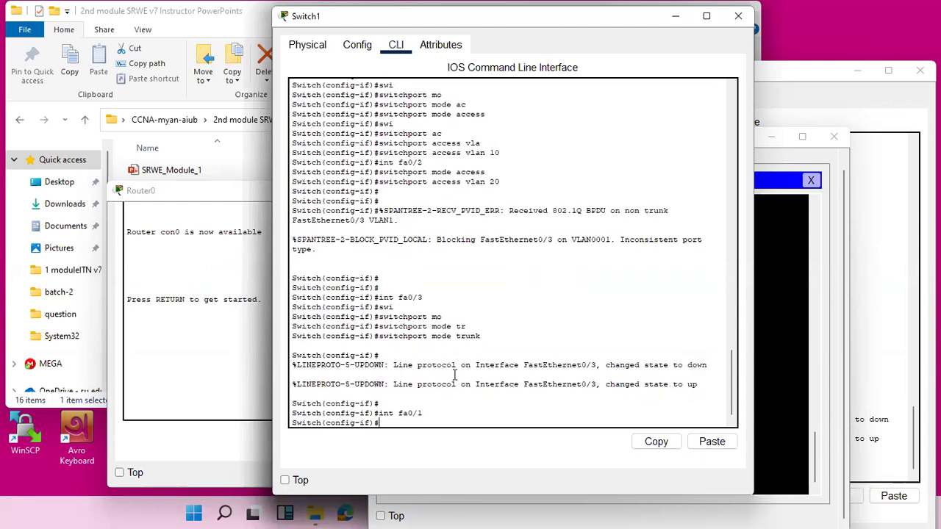
type("swi")
key("Tab")
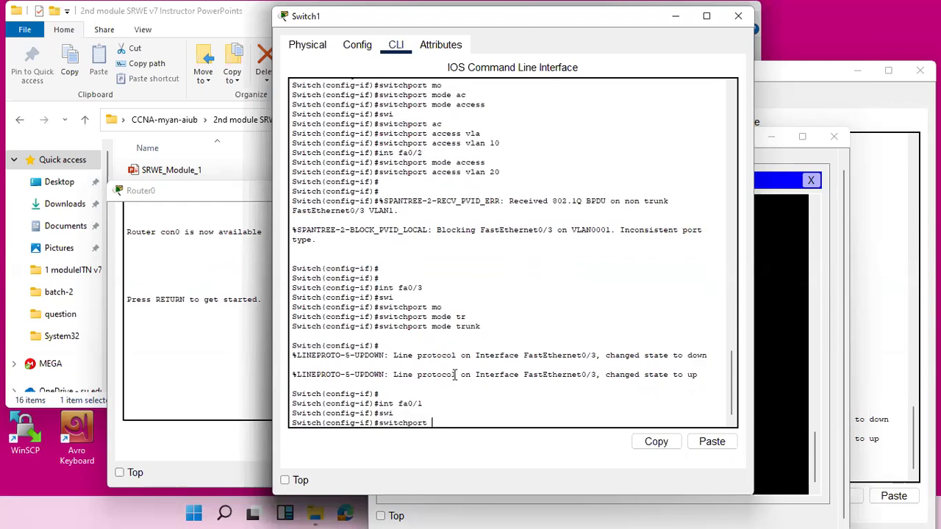
type("mo")
key("Tab")
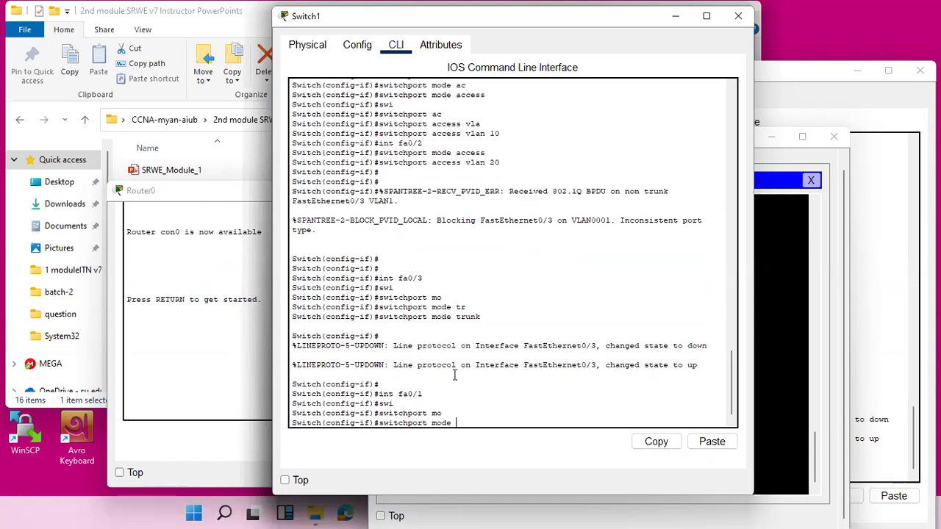
type("ac")
key("Tab")
key("Return")
Assign Fa0/1 on Switch1 to access VLAN 10.
type("swi")
key("Tab")
type("ac")
key("Tab")
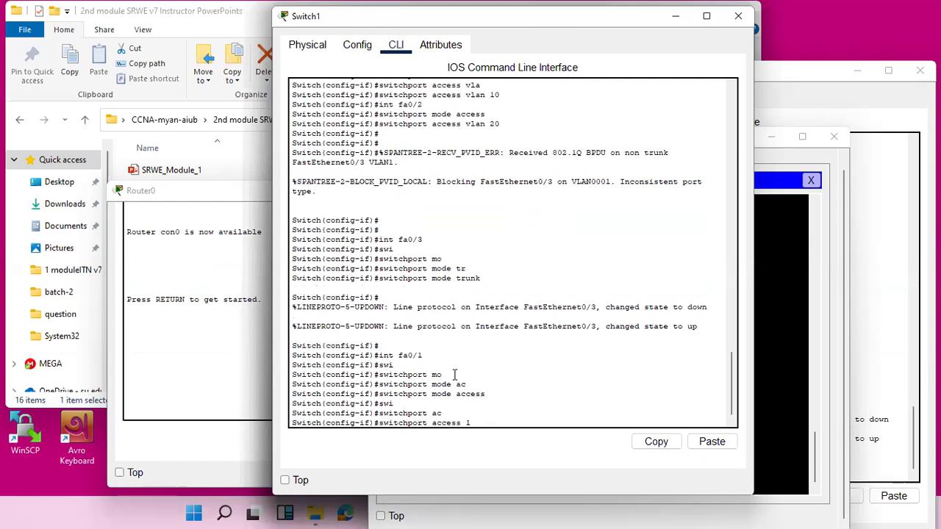
type("v")
key("Tab")
type("10")
key("Return")
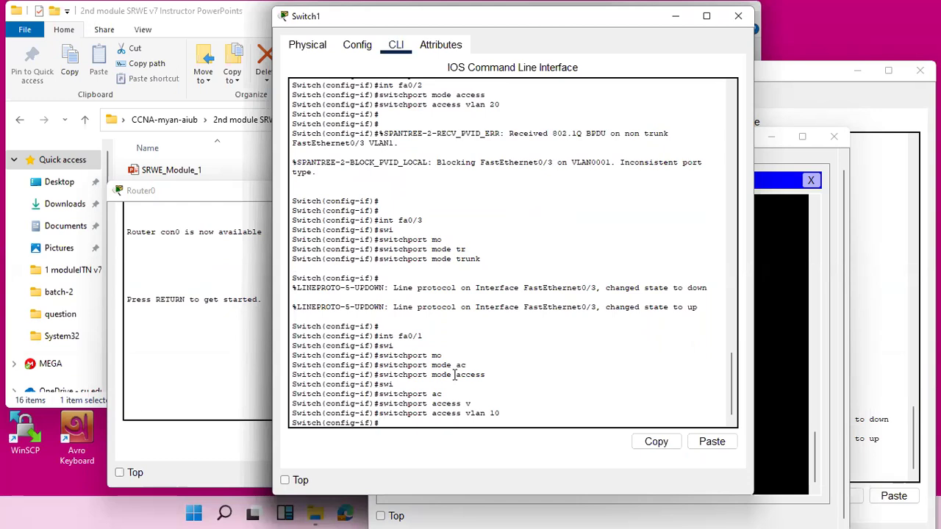
Enter interface configuration for Fa0/2 on Switch1 and set its switchport mode to access.
key("Up")
key("Up")
key("Up")
key("Return")
key("Up")
key("Up")
Assign Fa0/2 on Switch1 to access VLAN 20.
key("Up")
key("Up")
key("Up")
key("Up")
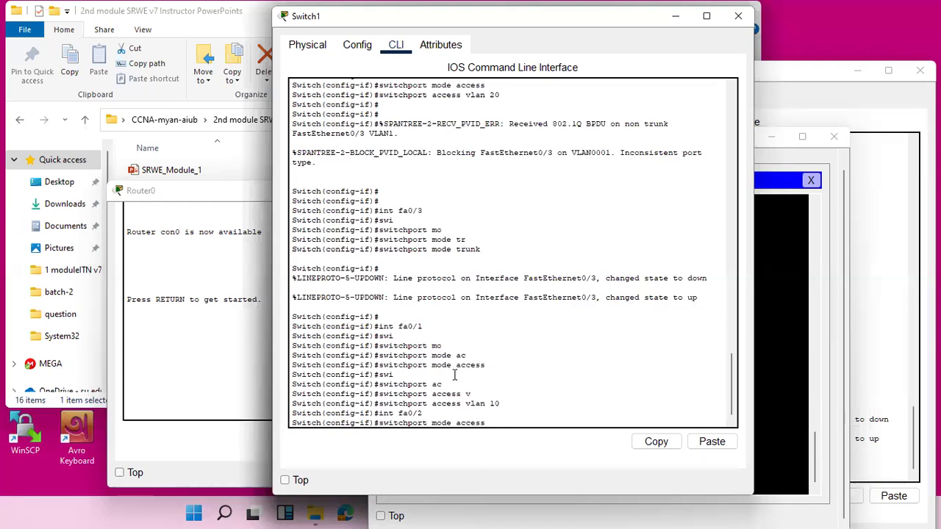
key("Return")
key("Up")
key("Up")
key("Up")
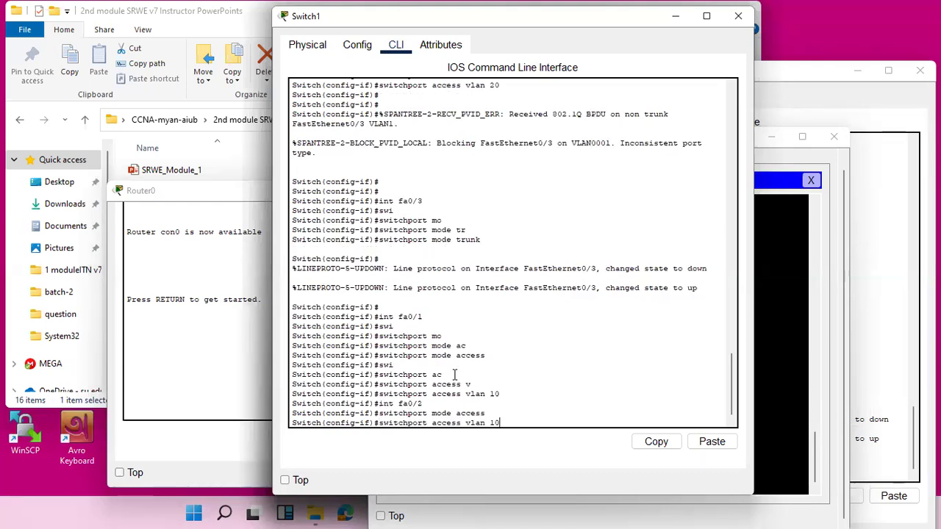
type("20")
key("Return")
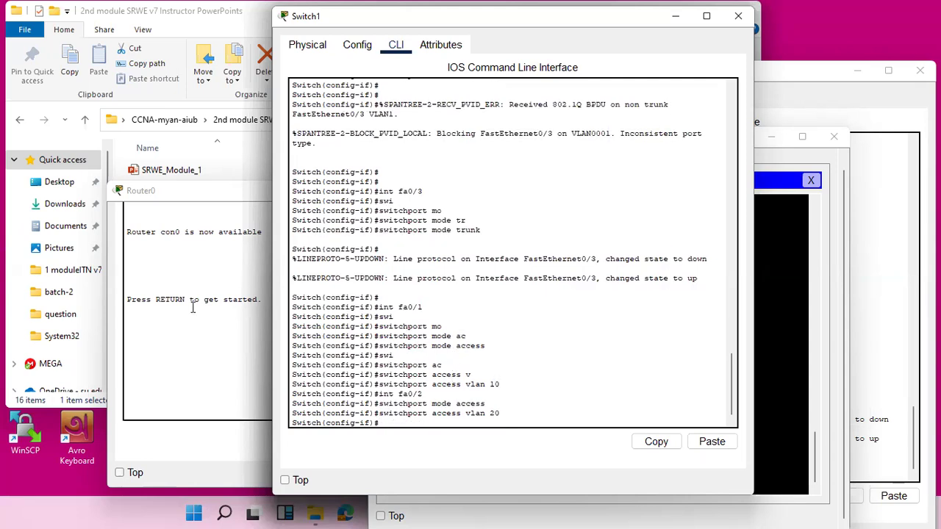
Put away the Switch1, PC2, PC0 and Switch0 windows and return to the network topology.
left_click(675, 16)
left_click(677, 22)
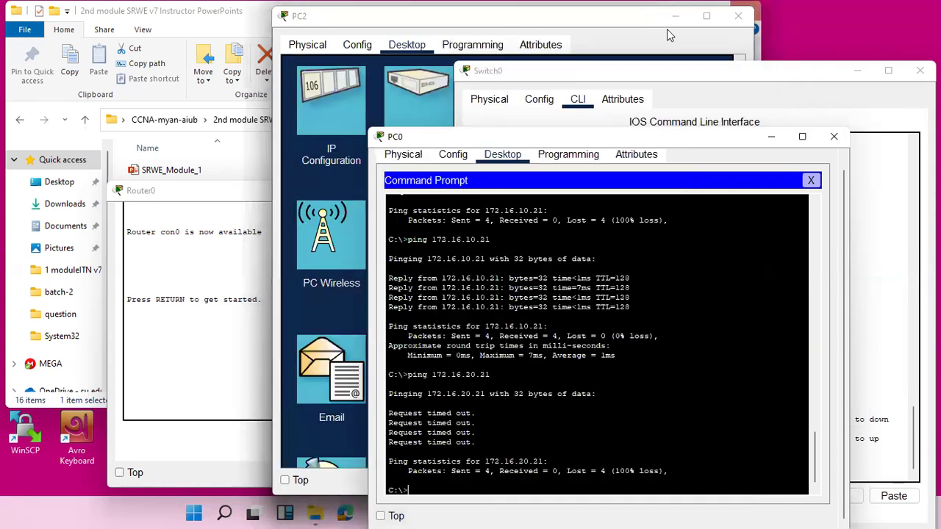
left_click(739, 17)
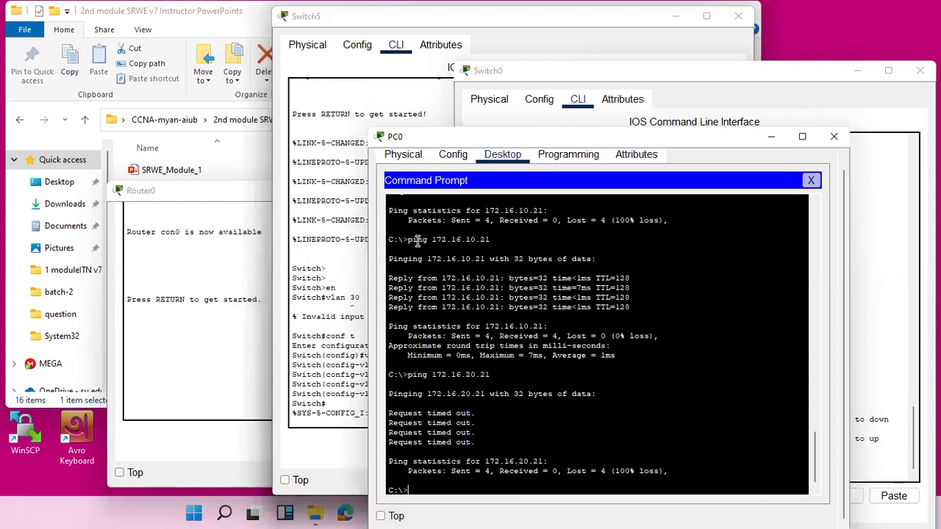
left_click(833, 137)
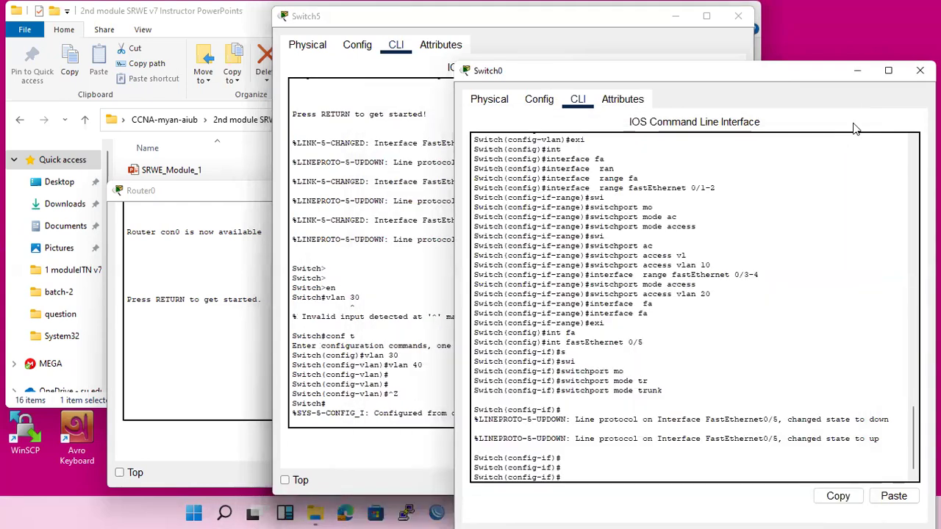
left_click(854, 69)
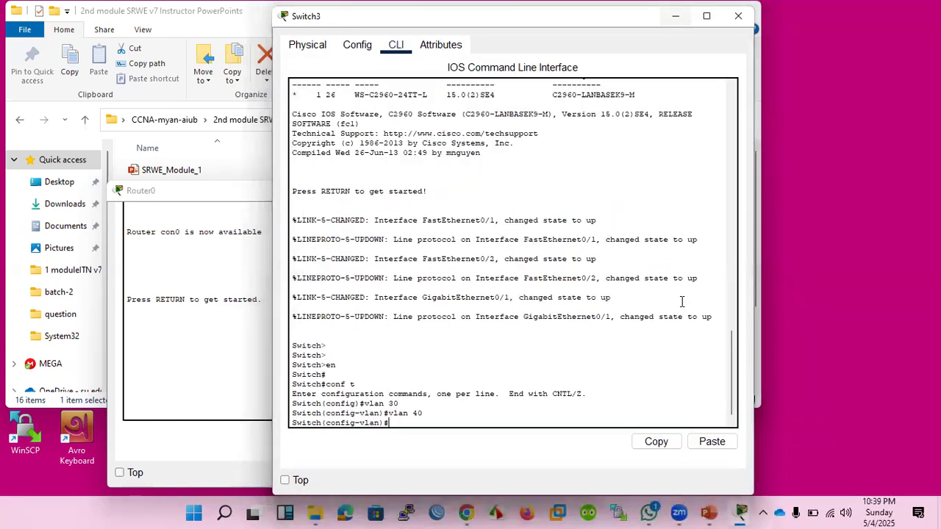
left_click(739, 513)
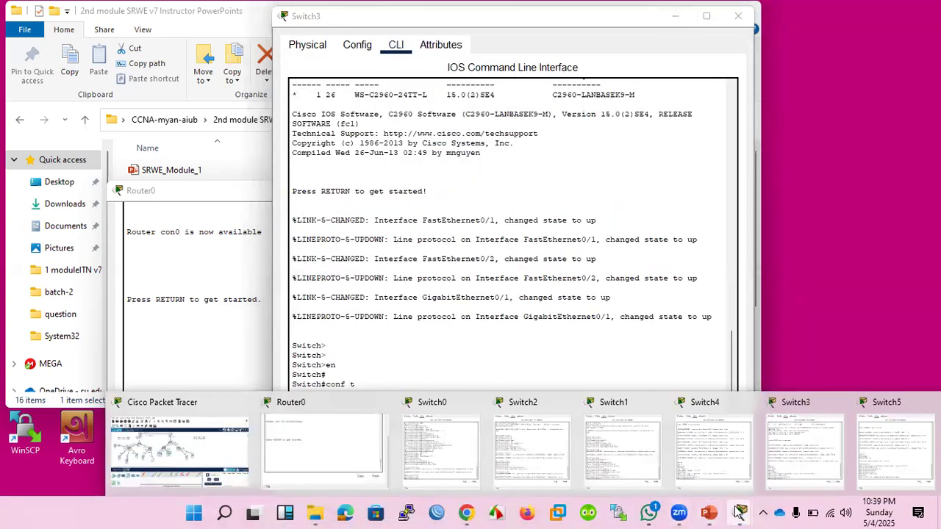
left_click(157, 412)
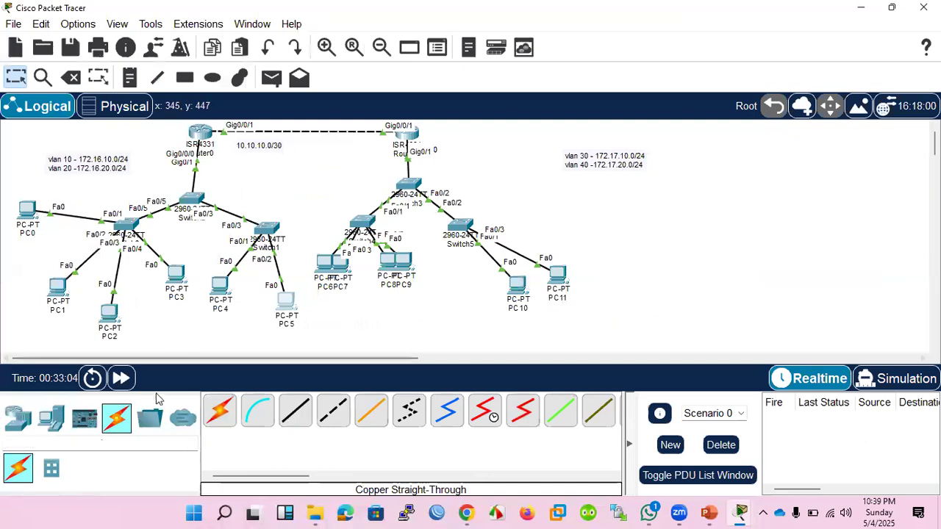
Fast-forward the simulation time and repeat the ping to 172.16.20.21 from PC0's command prompt.
left_click(121, 378)
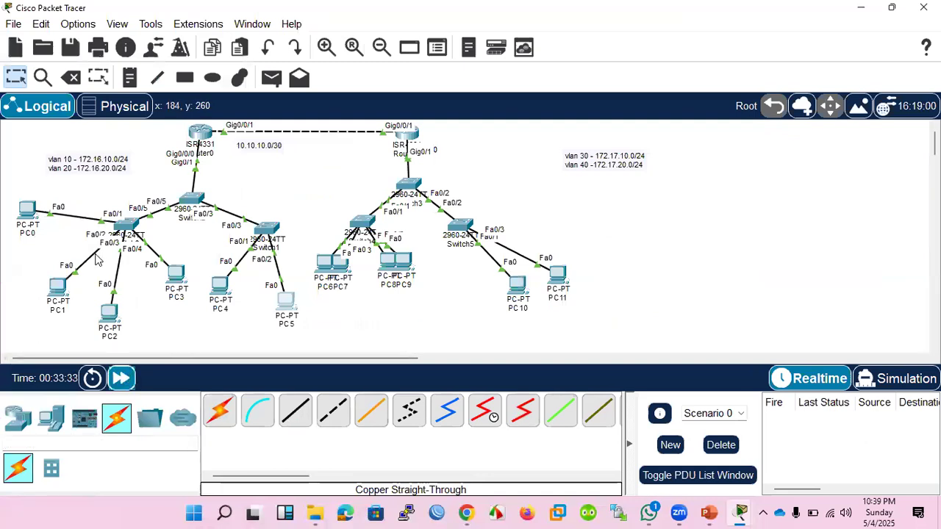
left_click(33, 215)
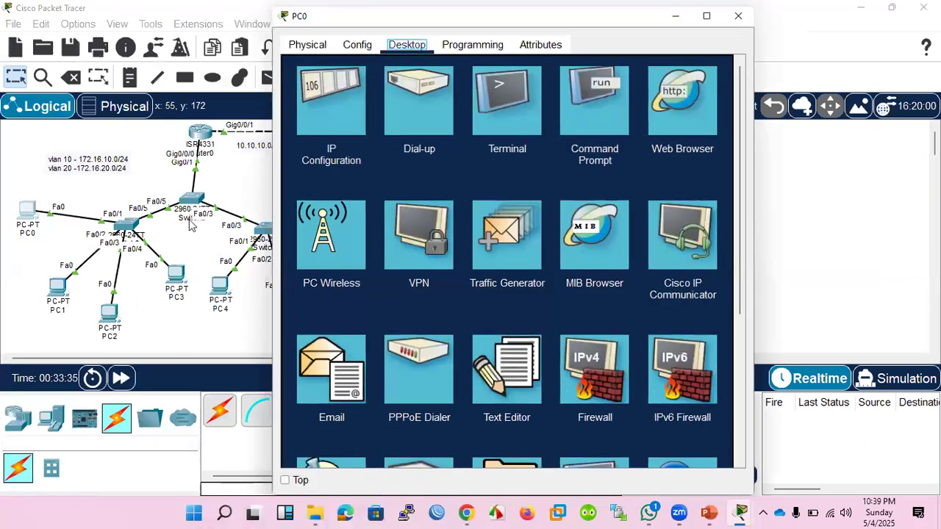
left_click(607, 113)
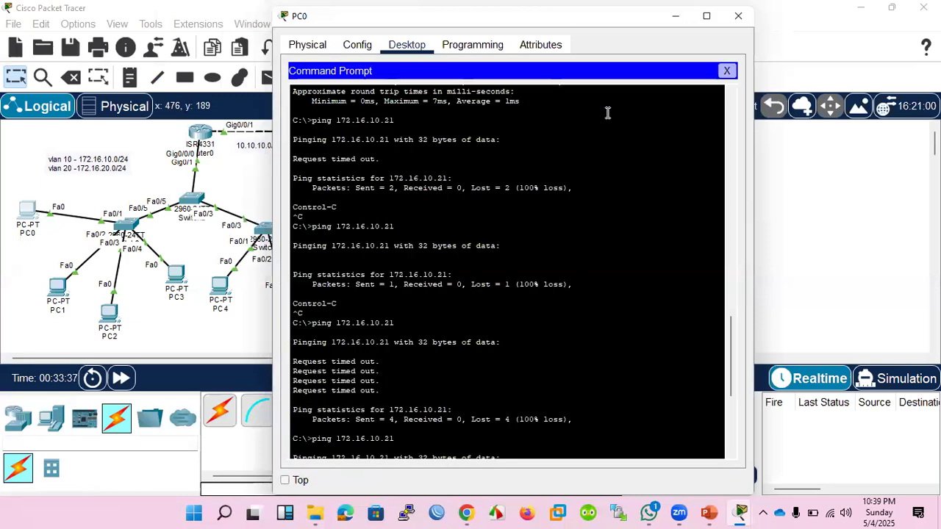
scroll(454, 367, "down", 8)
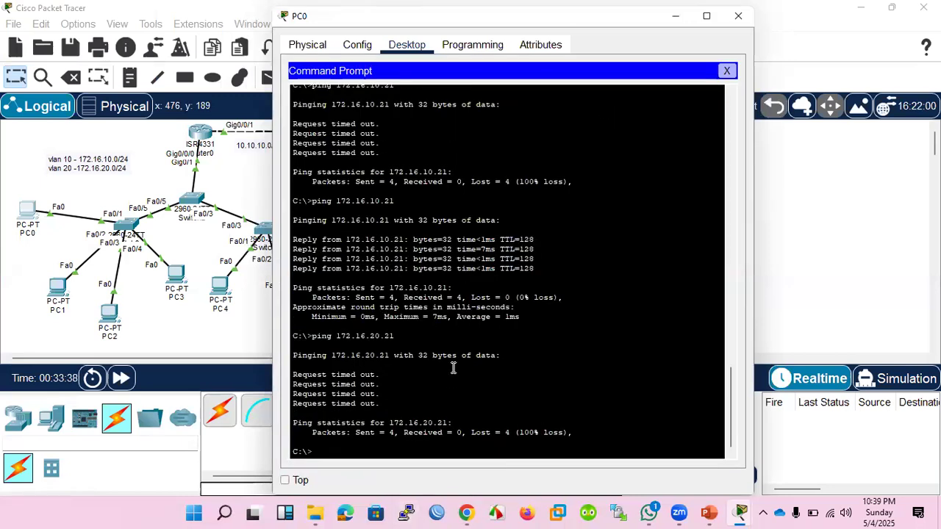
key("Up")
key("Return")
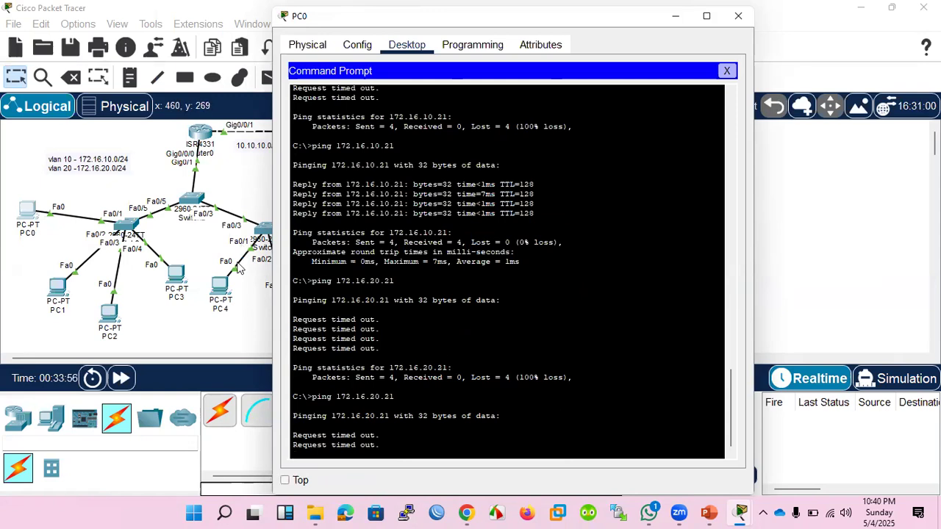
Check the IP address, subnet mask and default gateway in PC5's IP configuration, and close its window.
left_click(243, 329)
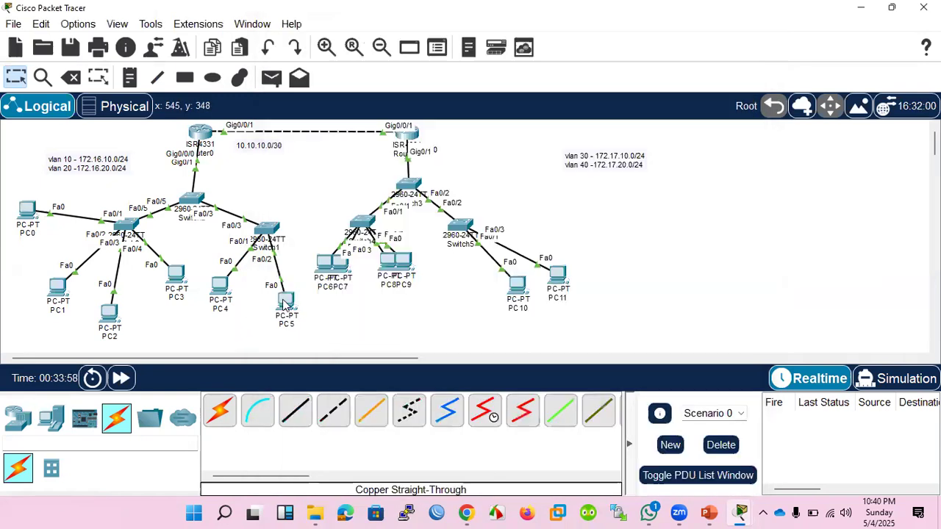
left_click(285, 302)
left_click(330, 107)
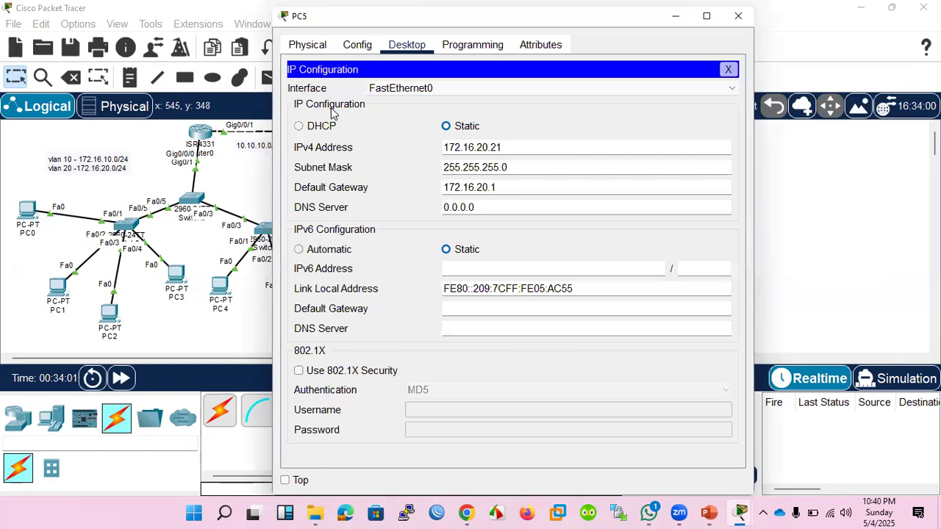
left_click(307, 45)
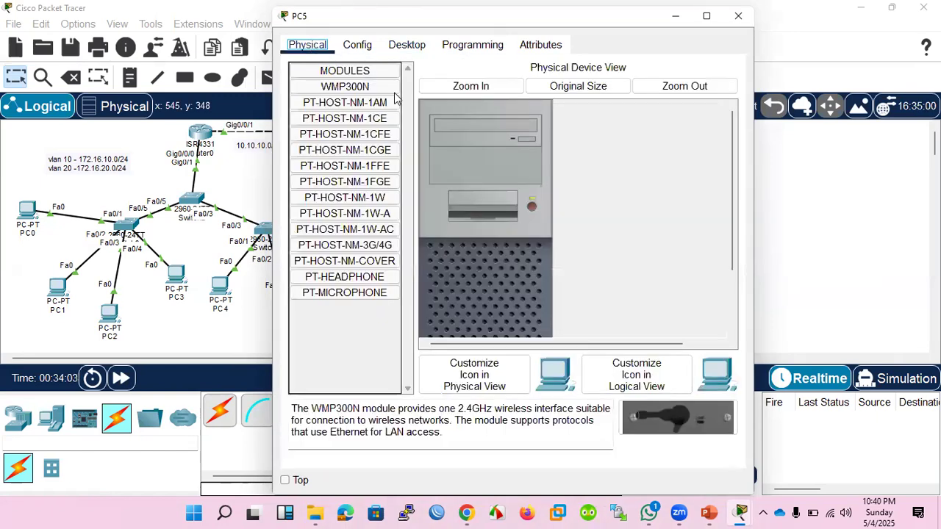
left_click(740, 19)
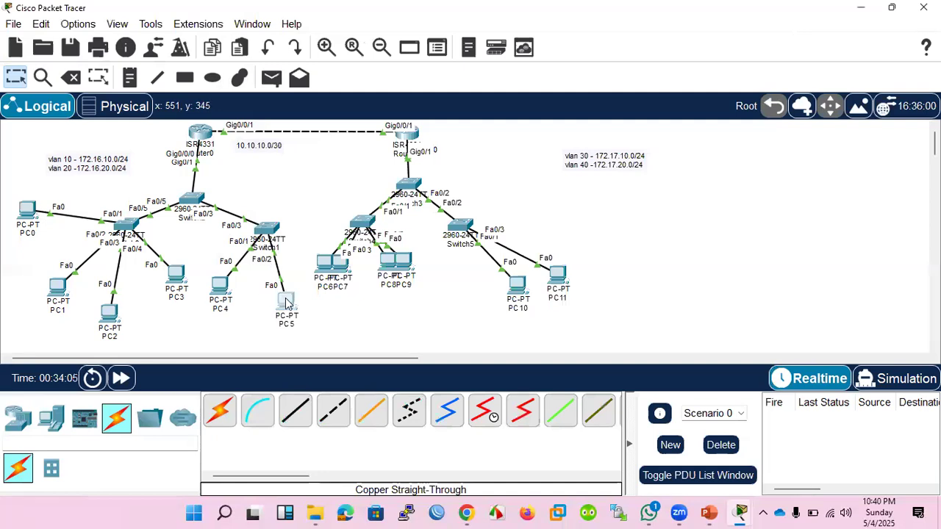
Open PC5's command prompt and try to trace the route to 172.16.20.1 with tracert -d.
left_click(286, 303)
left_click(419, 46)
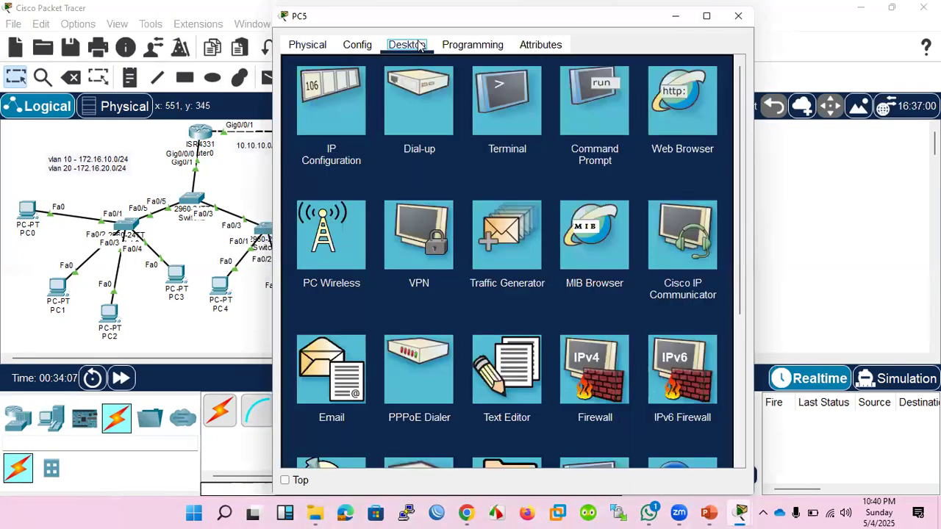
left_click(594, 104)
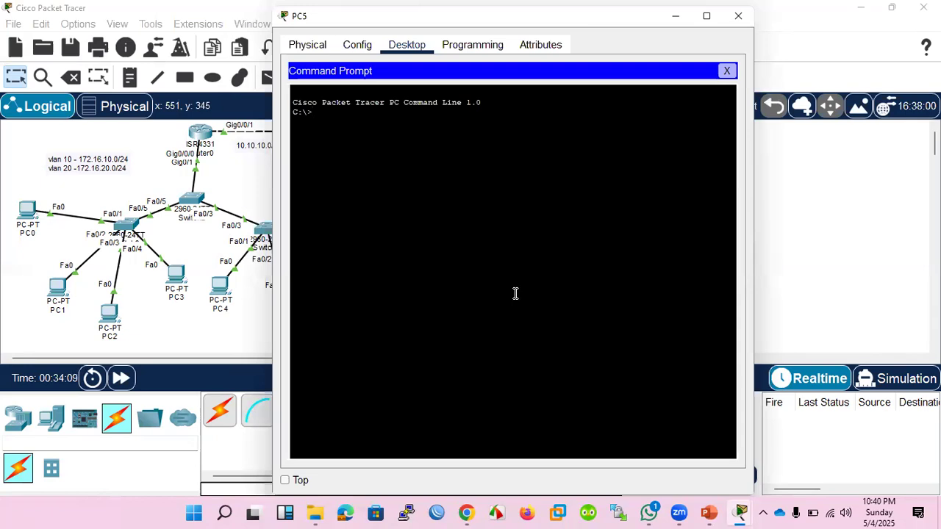
type("tracert")
type("-d 172.16.20.1")
key("Return")
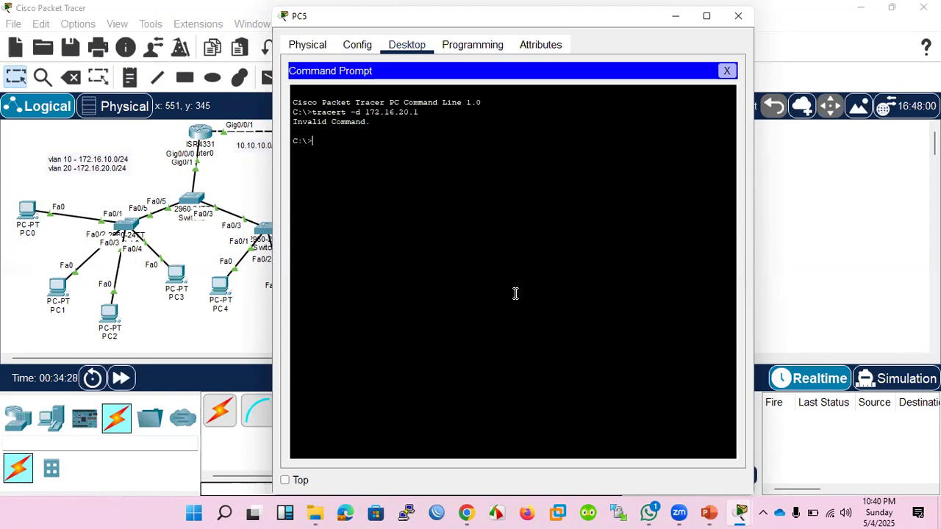
Ping the VLAN 20 default gateway 172.16.20.1 from PC5's command prompt.
type("ping 172.16.20.1")
key("Return")
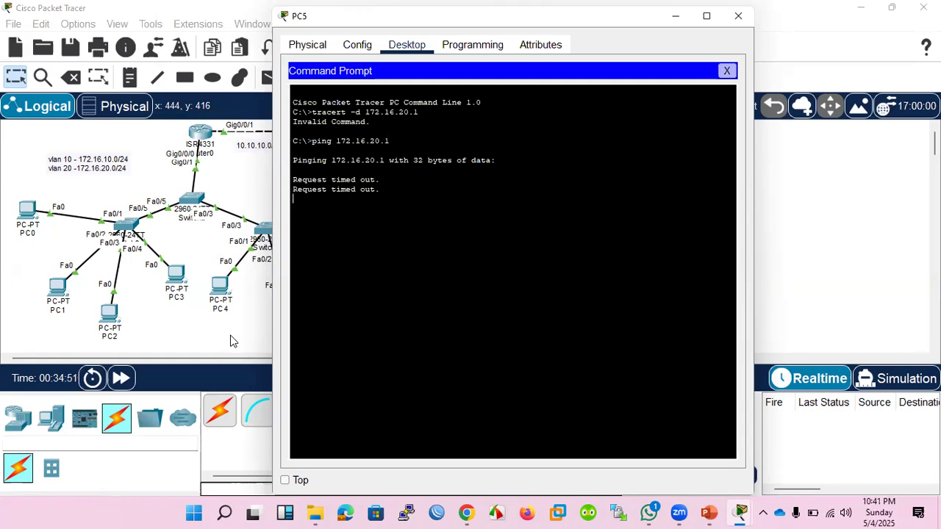
Move Switch2 back up beneath Router0 in the topology and open its command-line interface.
left_click(194, 199)
left_click(194, 200)
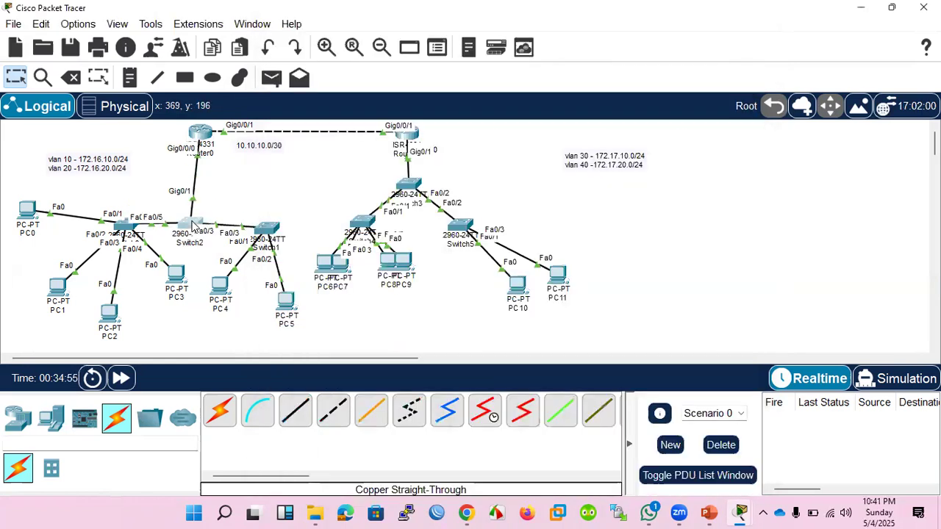
left_click_drag(194, 195, 197, 197)
left_click(197, 197)
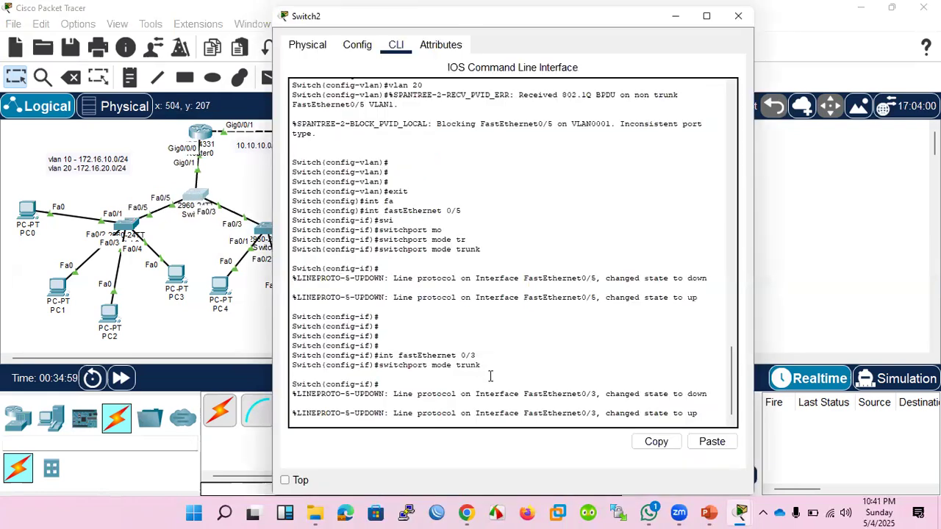
key("Return")
key("Return")
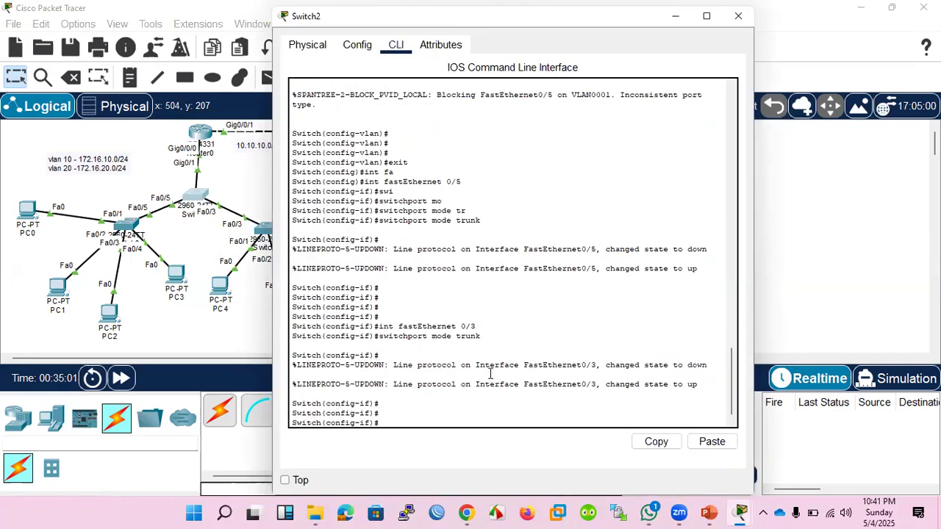
Enter interface configuration for port gi0/1 on Switch2.
key("Up")
key("Up")
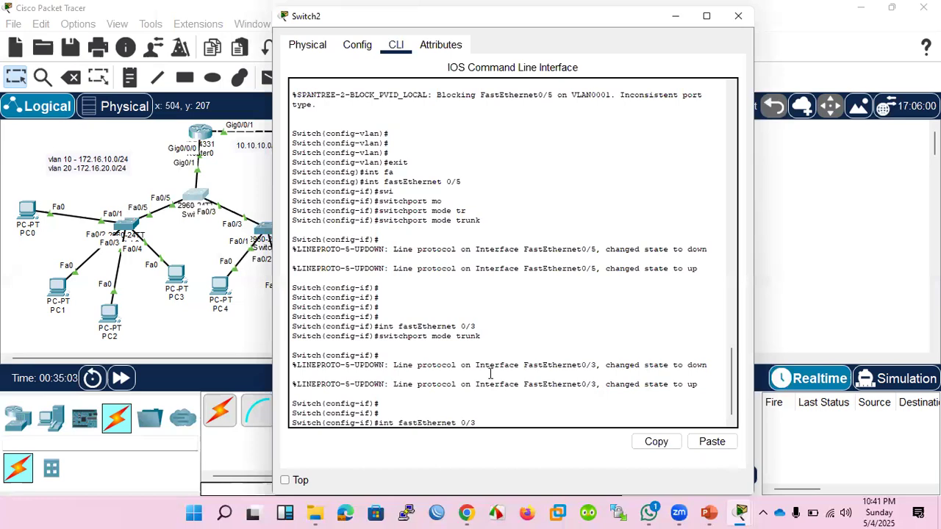
key("Up")
key("Up")
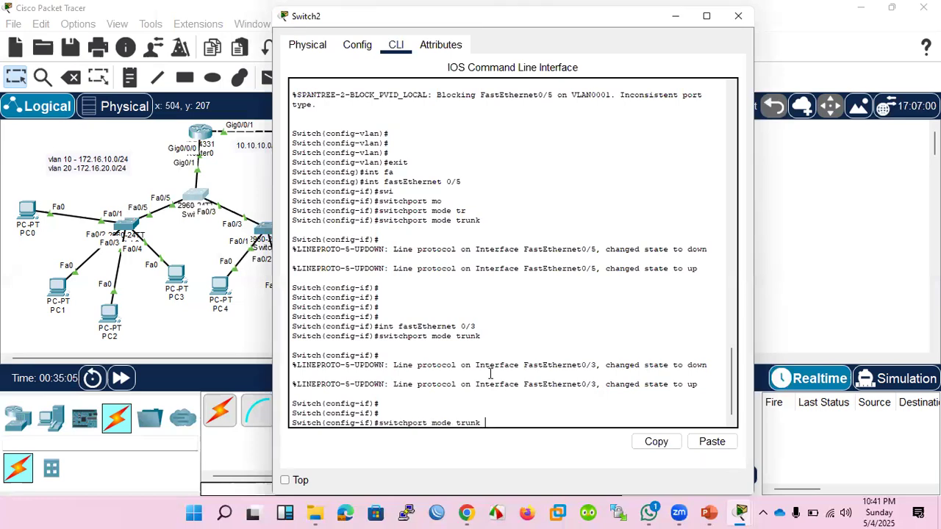
key("BackSpace")
key("BackSpace")
key("BackSpace")
key("BackSpace")
key("BackSpace")
key("BackSpace")
key("BackSpace")
key("BackSpace")
key("BackSpace")
key("BackSpace")
key("BackSpace")
key("BackSpace")
key("BackSpace")
key("BackSpace")
key("BackSpace")
key("BackSpace")
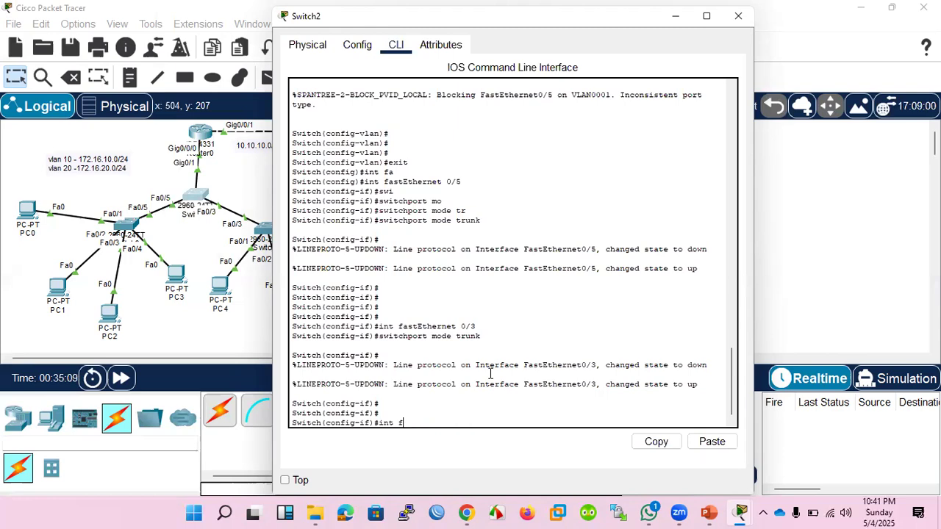
type("gi")
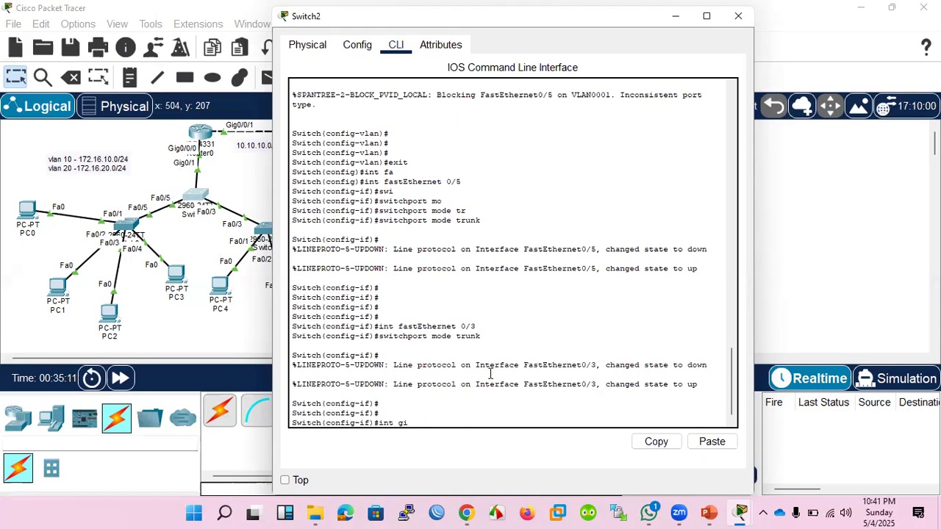
type("0/1")
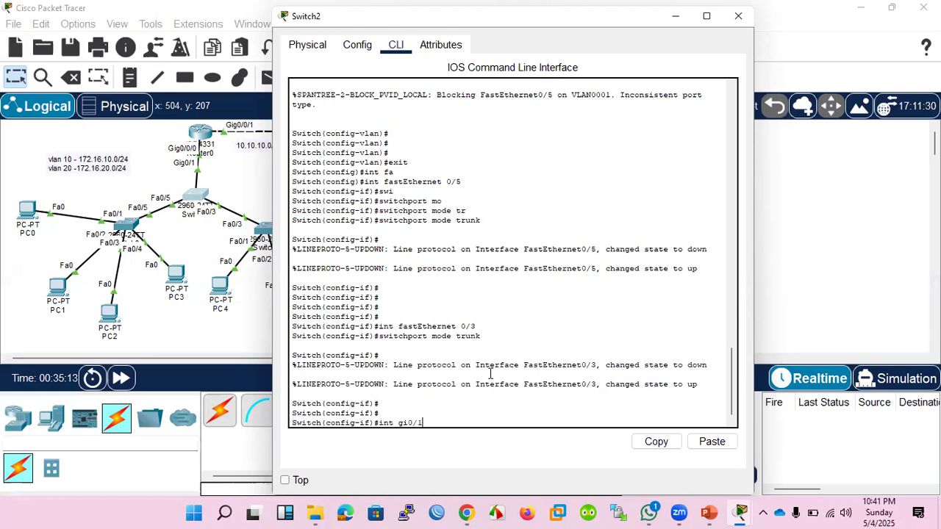
key("Return")
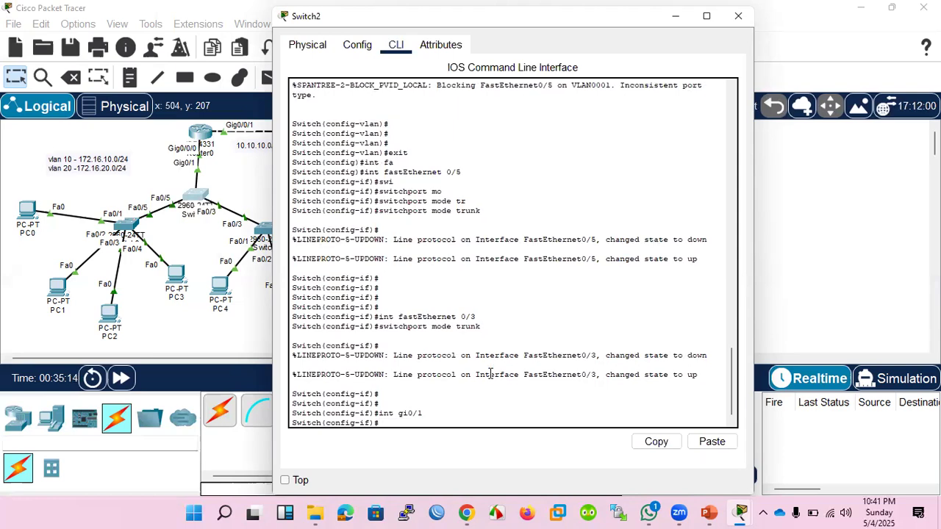
Set Switch2's gi0/1 uplink to the router to trunk mode with switchport mode trunk.
type("swi")
key("Tab")
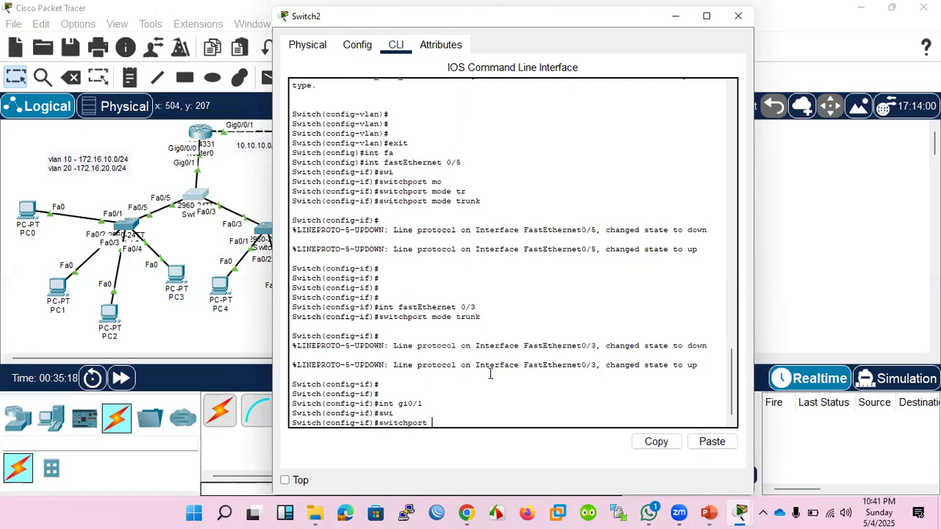
type("mo")
key("Tab")
type("tr")
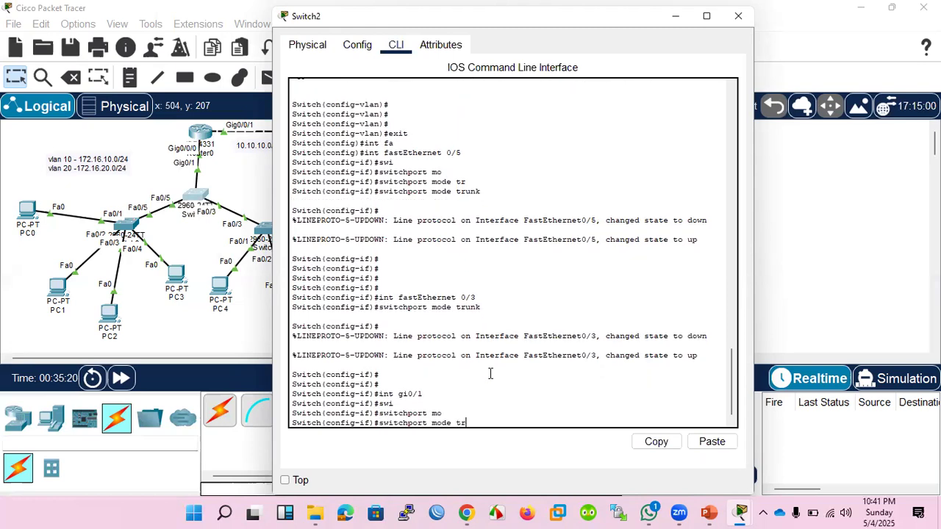
key("Tab")
key("Return")
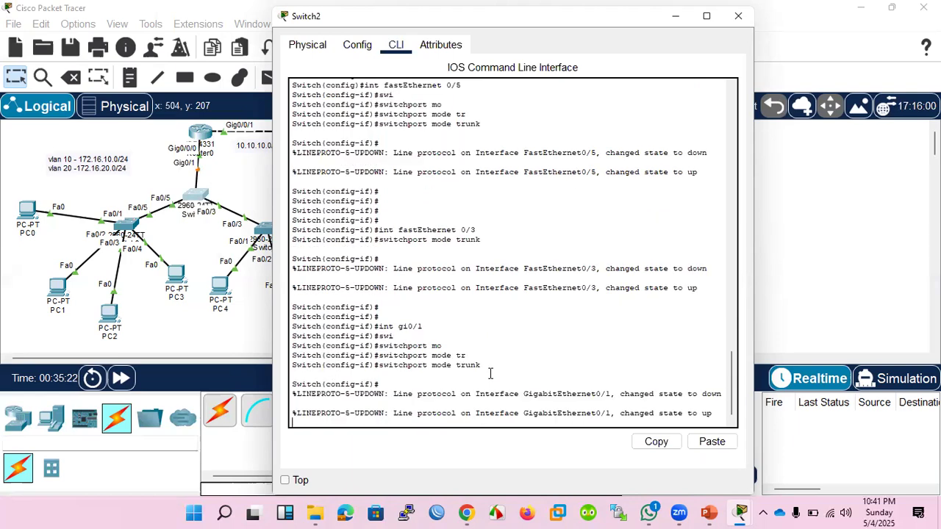
key("Return")
key("Return")
key("Return")
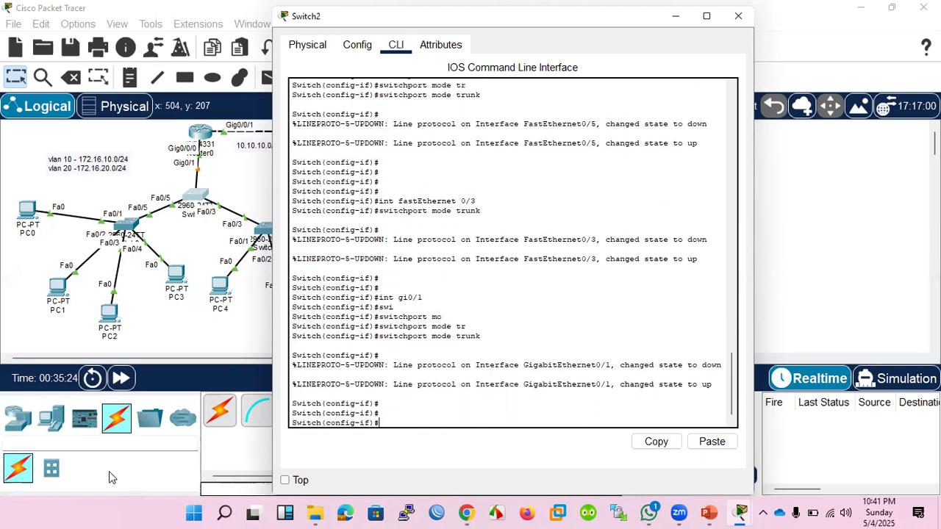
Fast-forward the simulation time and ping 172.16.20.21 again from PC0's command prompt.
left_click(122, 379)
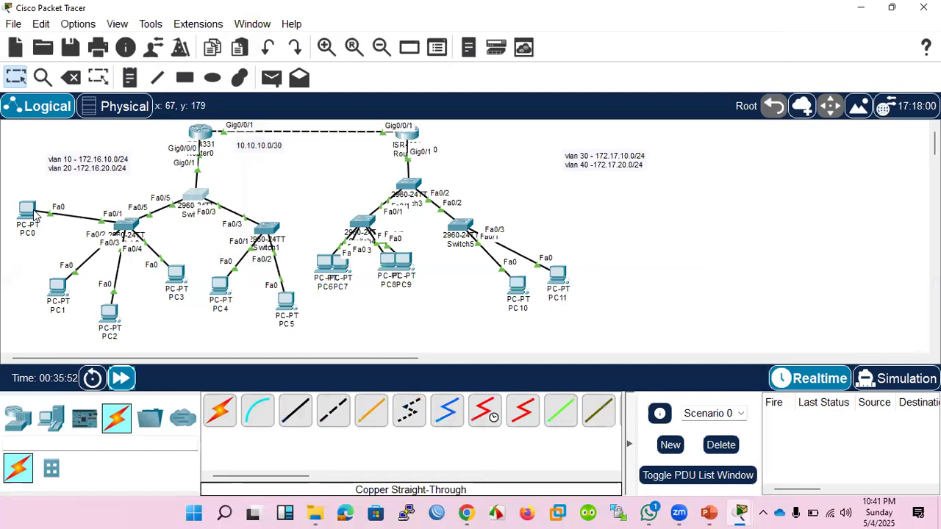
left_click(29, 214)
key("Up")
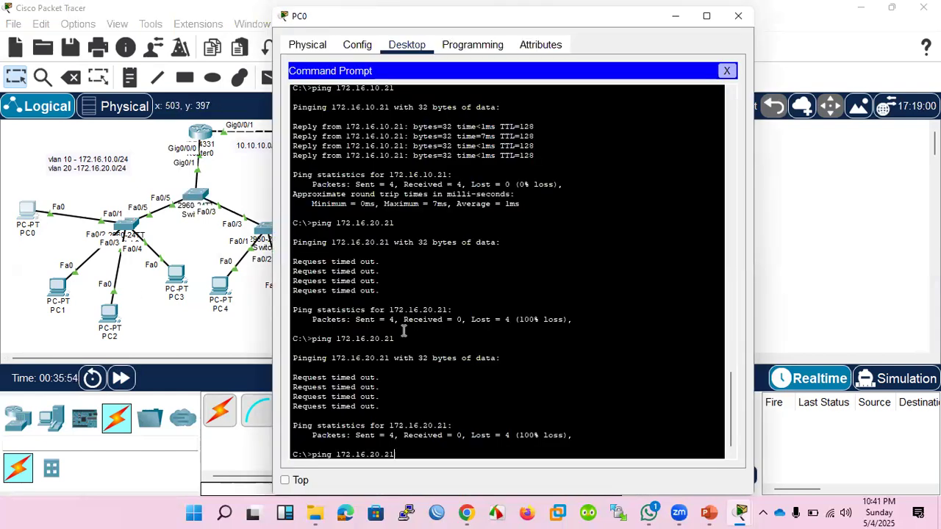
key("Return")
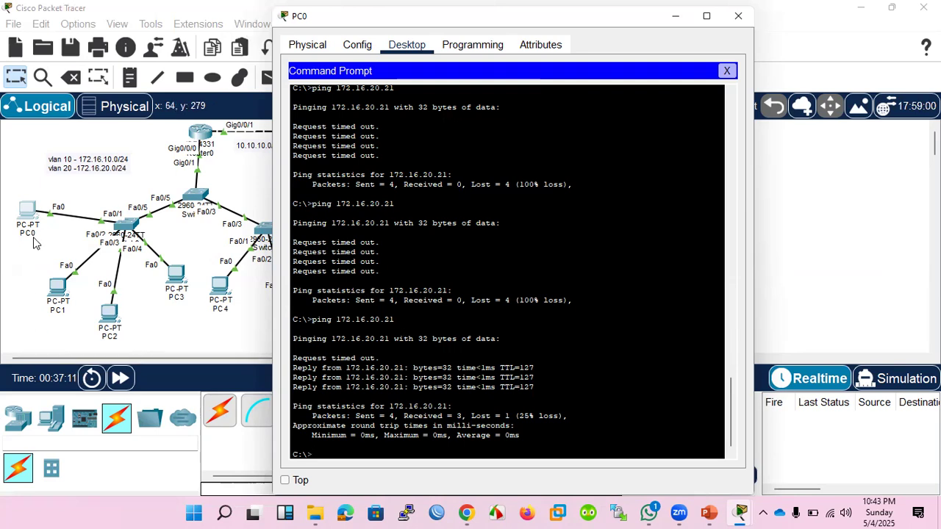
Open Router0's command line beside the left-hand network and enter global configuration mode with en and conf t.
left_click(198, 136)
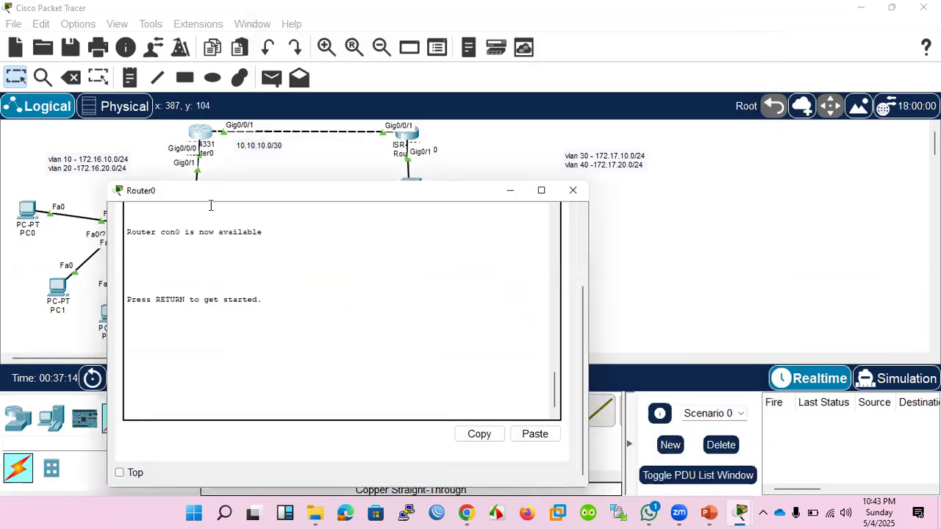
left_click_drag(410, 192, 601, 190)
key("Return")
key("Return")
key("Return")
key("Return")
key("Return")
type("en")
key("Return")
key("Return")
key("Return")
key("Return")
key("Return")
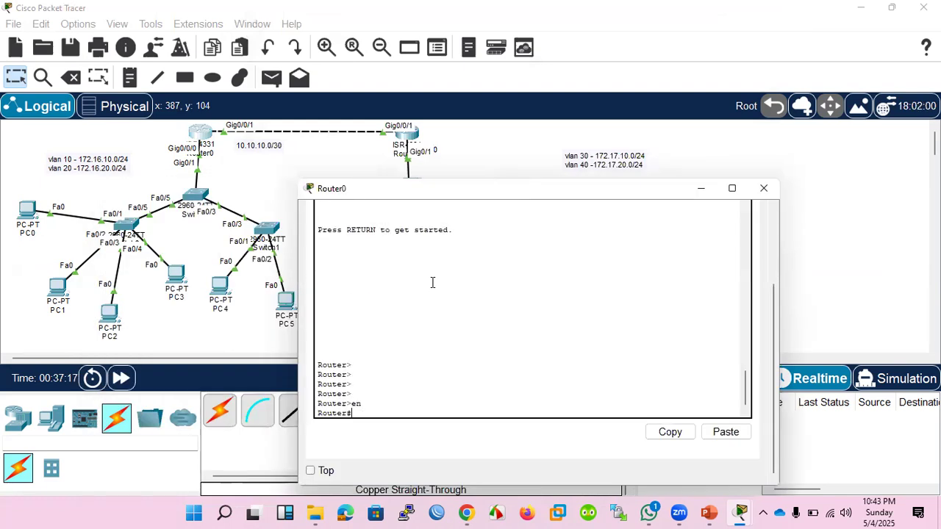
type("conf t")
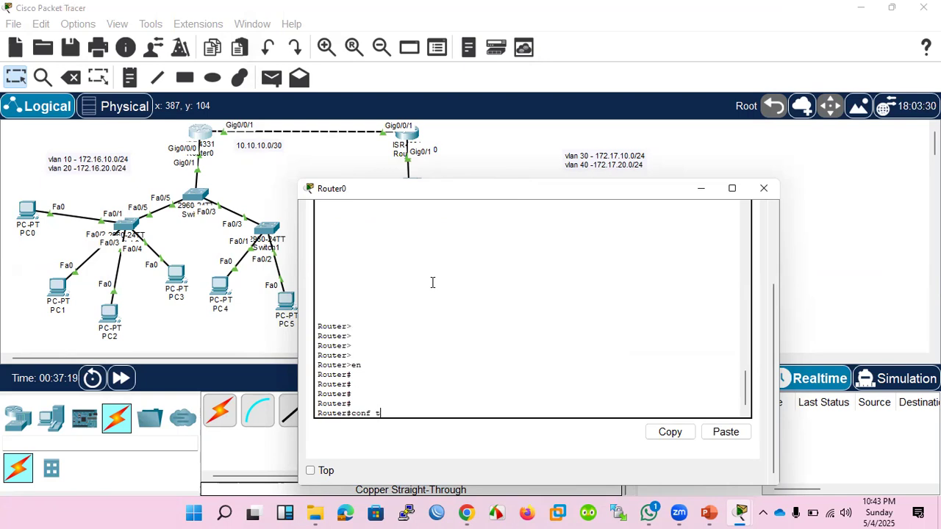
key("Return")
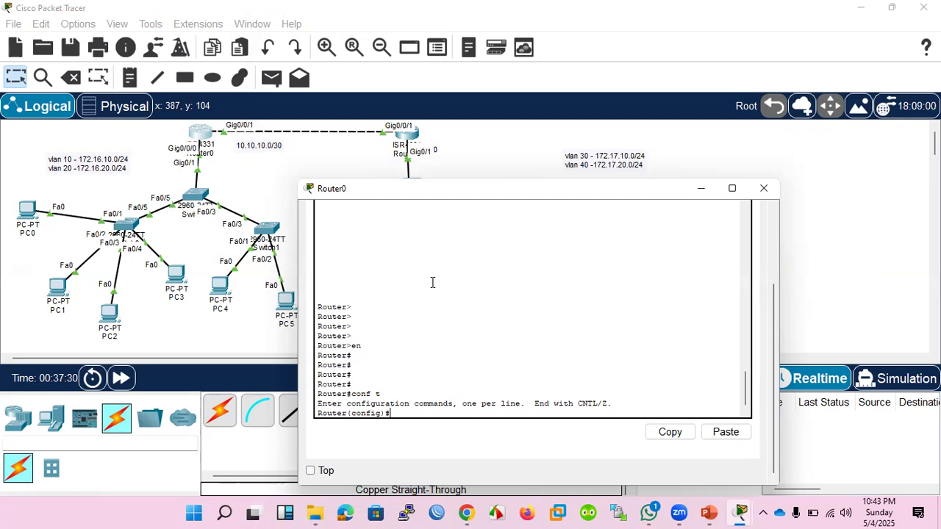
Begin an access-list 99 permit statement on Router0 and list the options available after permit.
type("ac")
key("Tab")
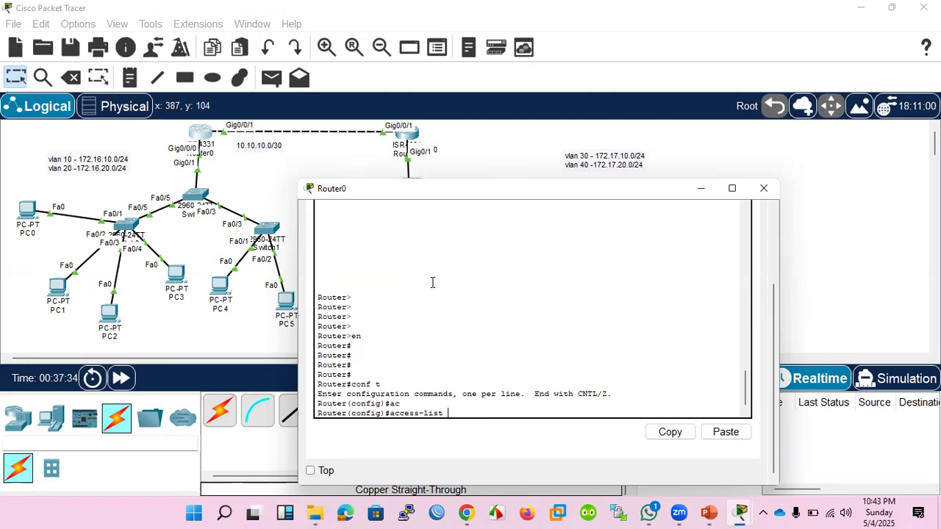
type("99 ")
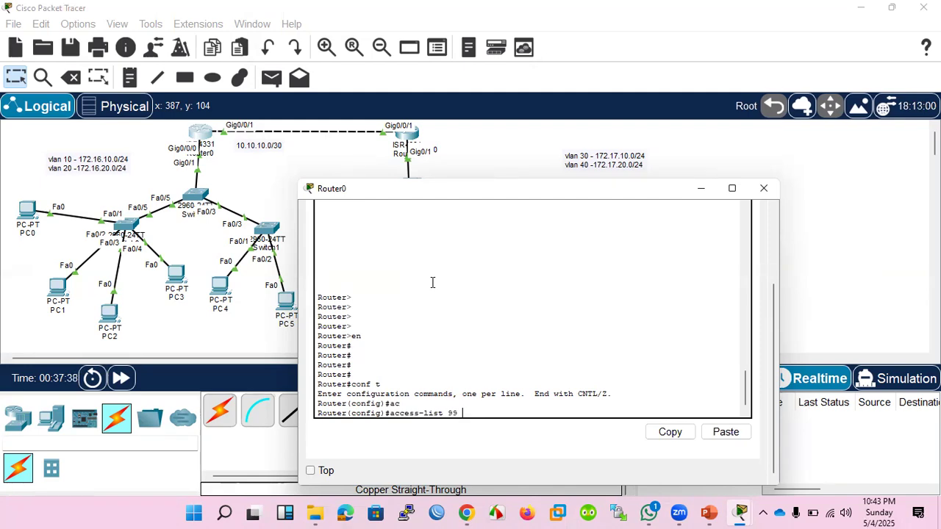
type("pe")
key("Tab")
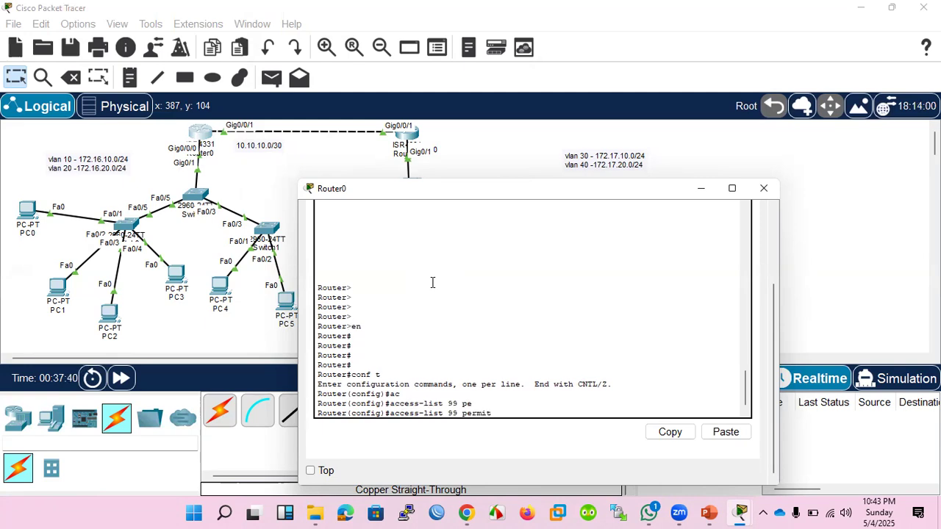
type("?")
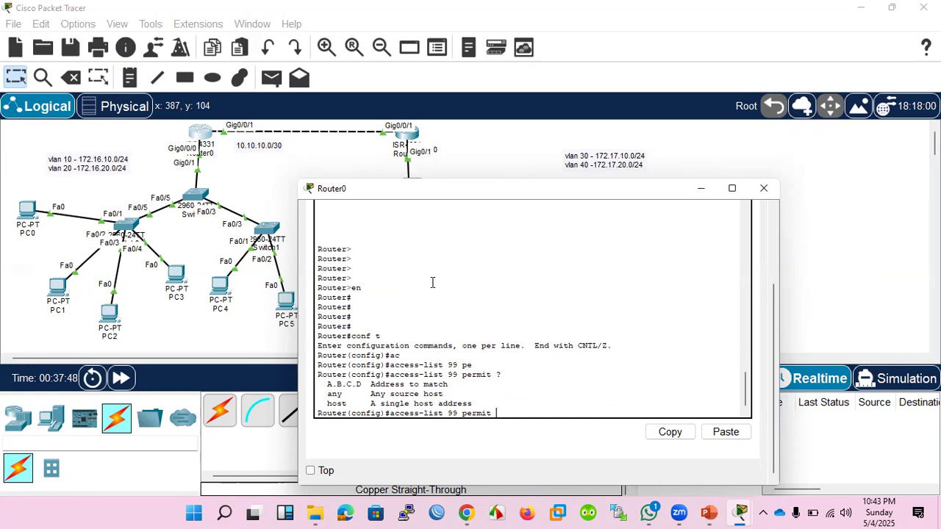
key("Return")
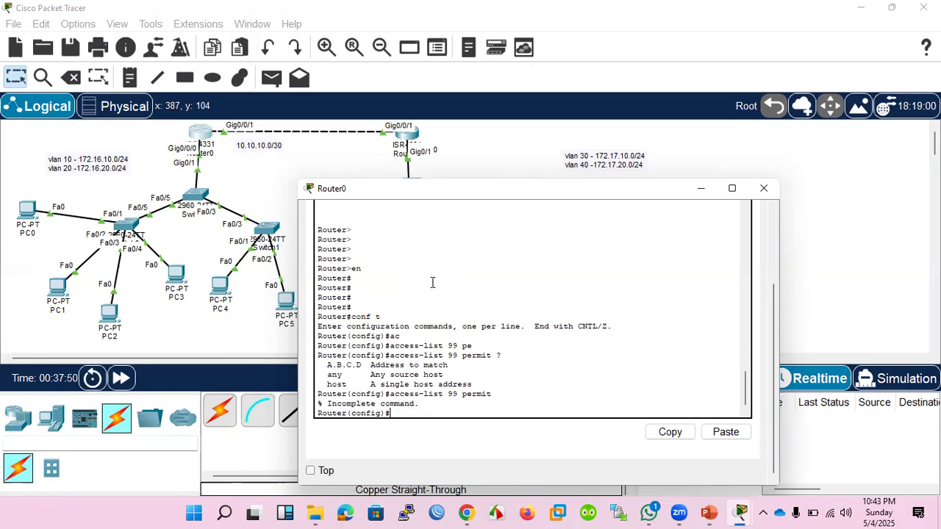
key("Up")
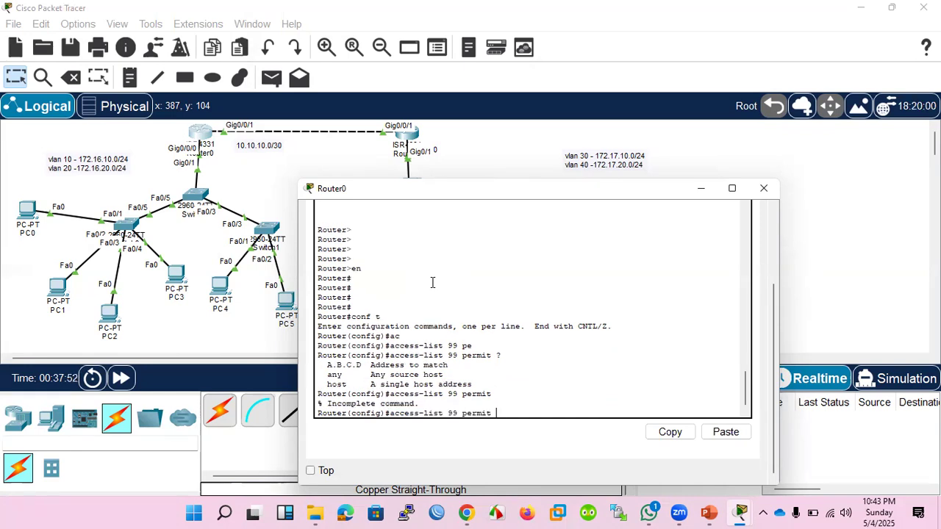
type("?")
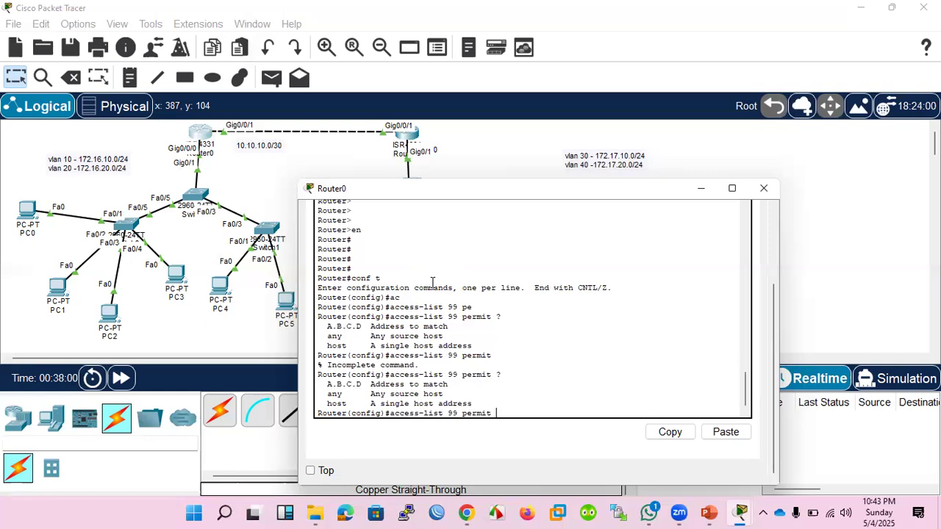
Add the address 172.16.10.11 to the access-list 99 permit statement and list the options that can follow it.
type("172.16.10.")
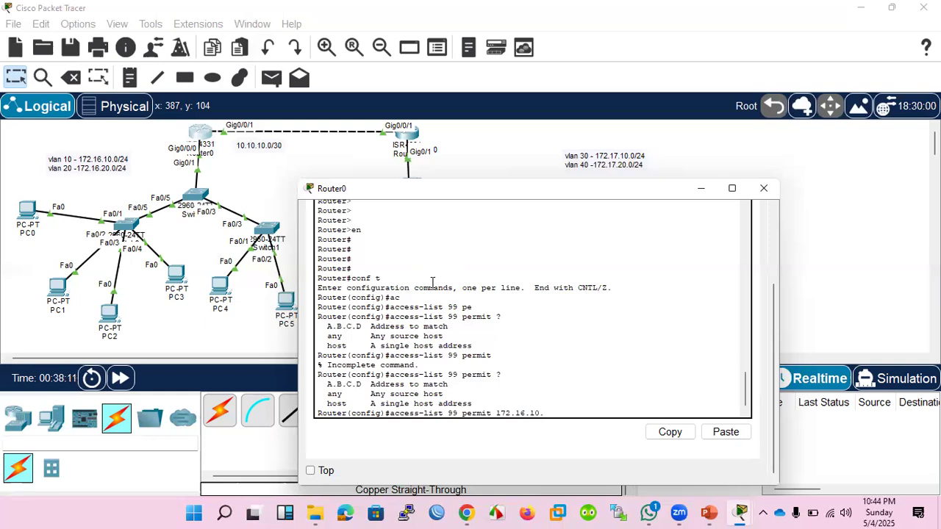
type("11")
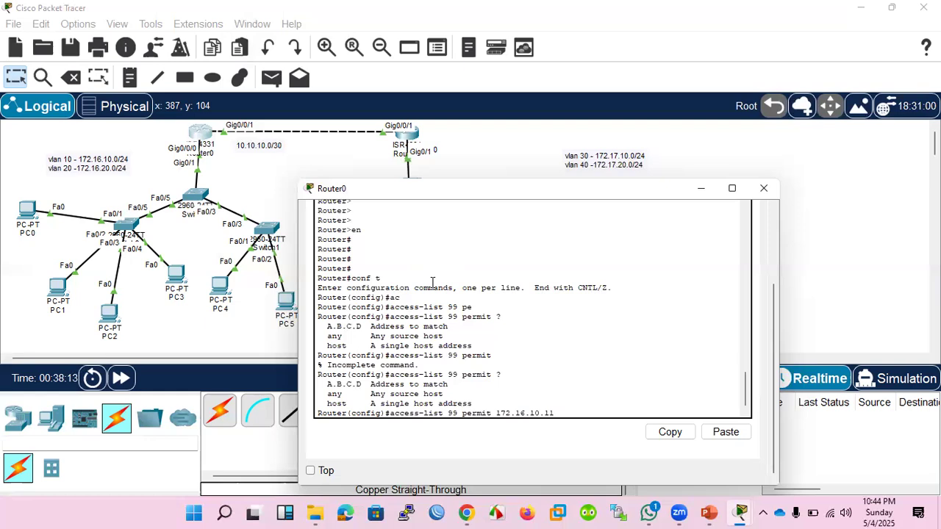
type(" ?")
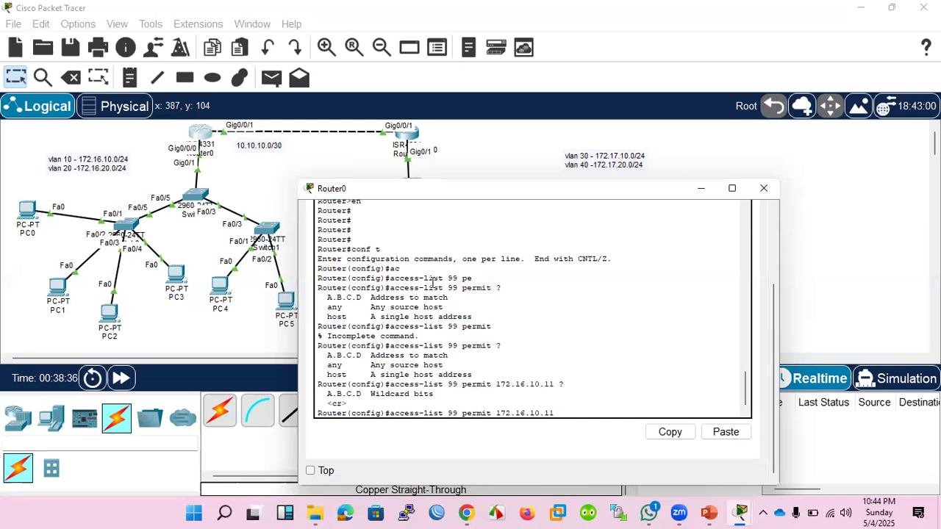
Try 10 as the source in the access-list 99 permit statement and query its options.
key("BackSpace")
key("BackSpace")
key("BackSpace")
key("BackSpace")
key("BackSpace")
key("BackSpace")
key("BackSpace")
key("BackSpace")
key("BackSpace")
key("BackSpace")
key("BackSpace")
key("BackSpace")
type("10 ?")
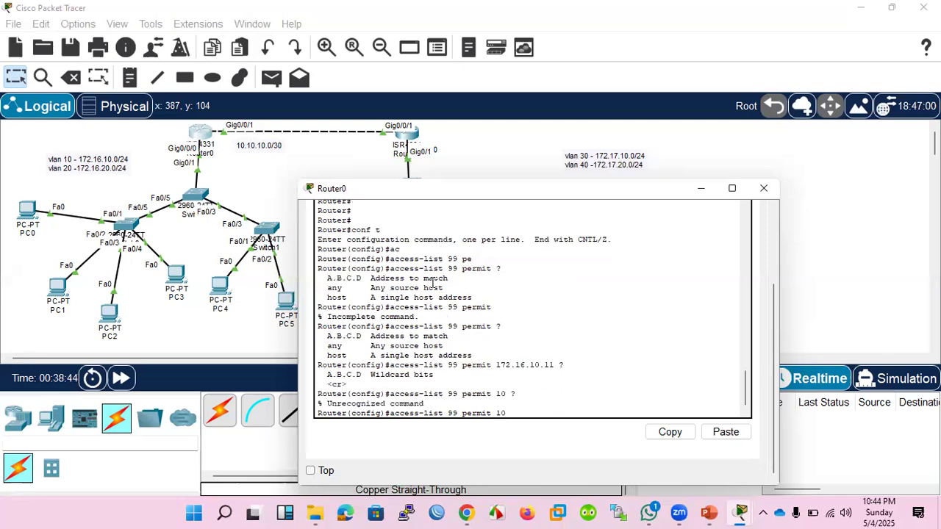
Create standard access list 99 on Router0 permitting the host 172.16.10.11.
key("BackSpace")
key("BackSpace")
key("BackSpace")
type("172.16.")
type("10.11")
key("Return")
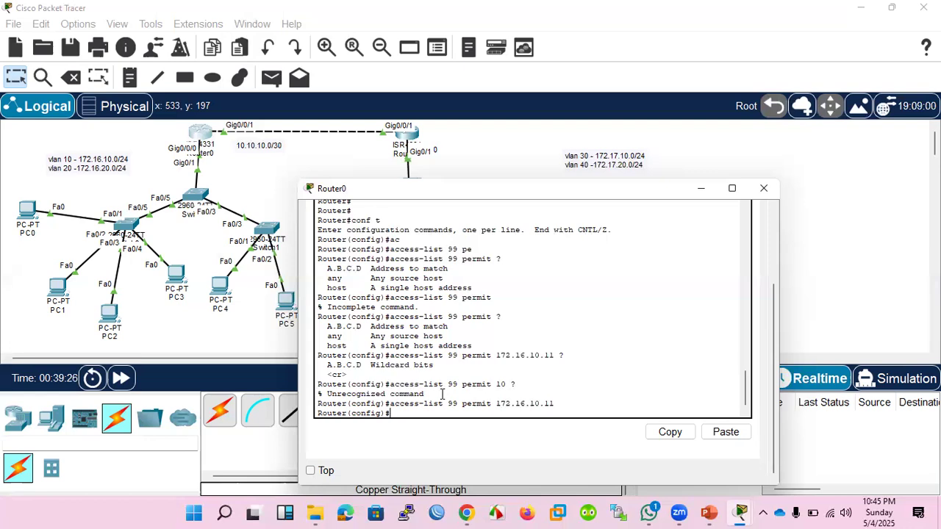
Enter interface configuration mode for GigabitEthernet 0/0/0 on Router0.
key("Up")
key("BackSpace")
key("BackSpace")
key("BackSpace")
key("BackSpace")
key("BackSpace")
key("BackSpace")
key("BackSpace")
key("BackSpace")
key("BackSpace")
key("BackSpace")
key("BackSpace")
key("BackSpace")
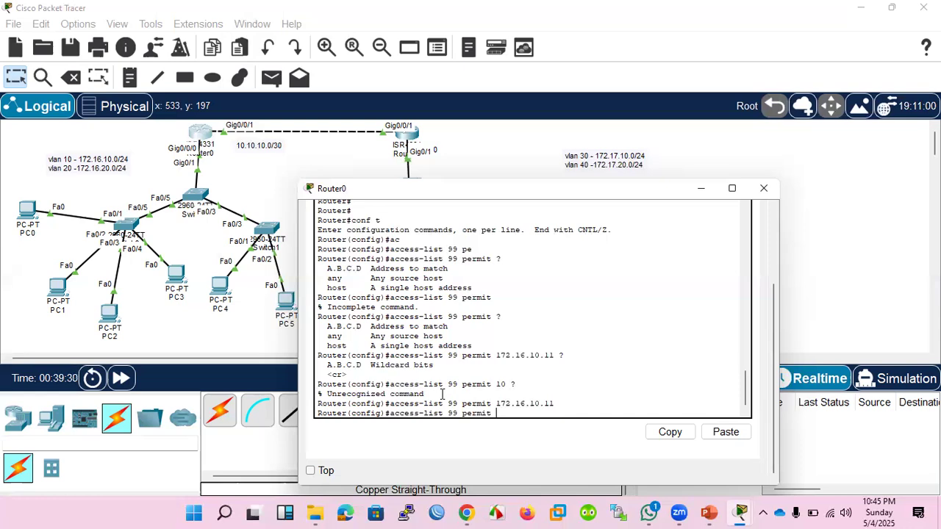
key("BackSpace")
key("BackSpace")
key("BackSpace")
key("BackSpace")
key("BackSpace")
key("BackSpace")
key("BackSpace")
key("BackSpace")
key("BackSpace")
key("BackSpace")
key("BackSpace")
key("BackSpace")
key("BackSpace")
key("BackSpace")
key("BackSpace")
key("BackSpace")
key("BackSpace")
key("BackSpace")
key("BackSpace")
key("BackSpace")
type("int gi")
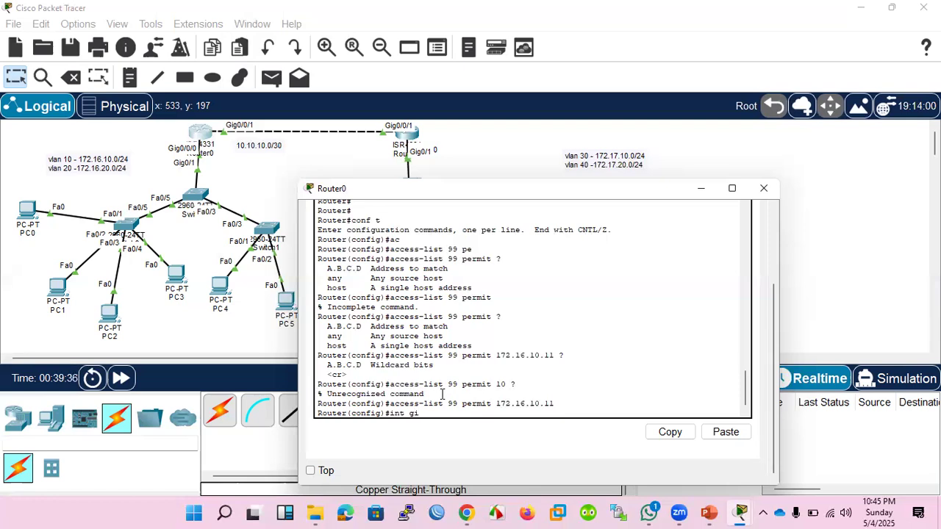
key("Tab")
type("0/0/0")
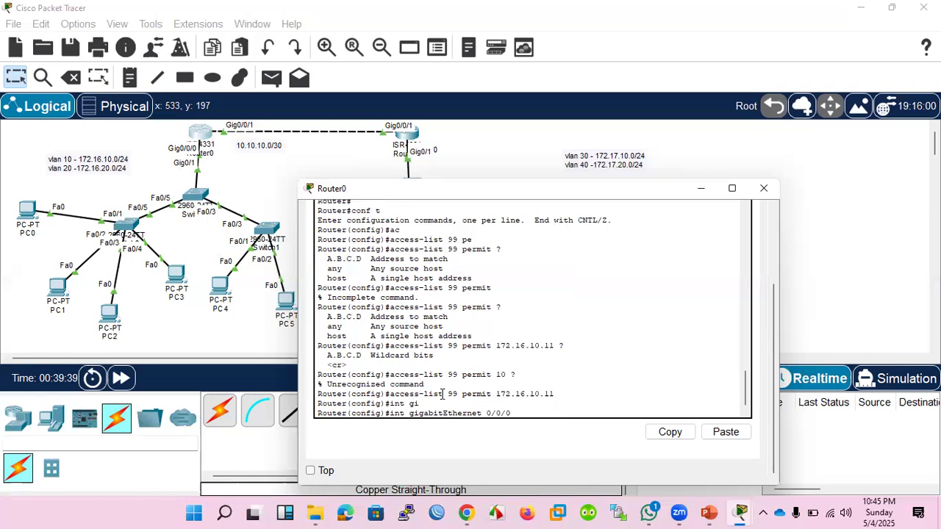
key("Return")
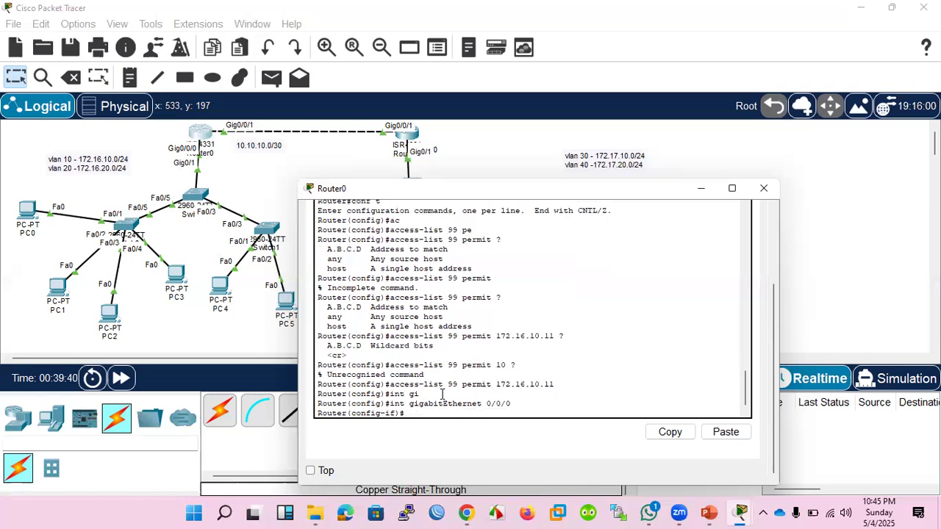
Apply access list 99 inbound on GigabitEthernet 0/0/0 with ip access-group, querying the available options along the way.
type("ip ac")
key("Tab")
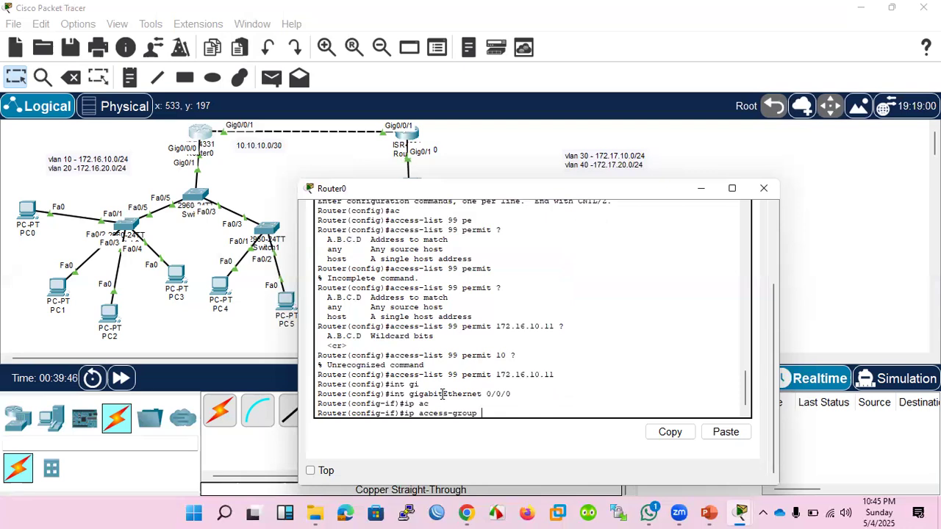
type("?")
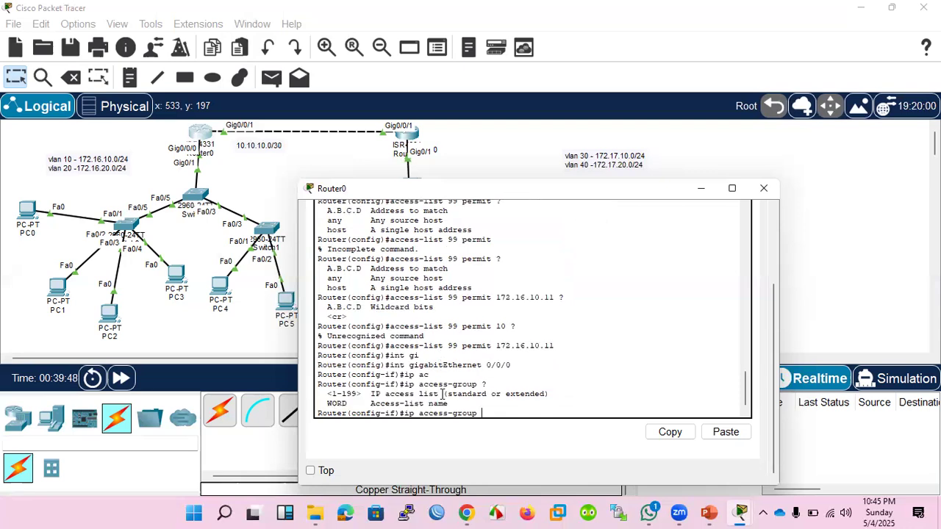
type("99 ?")
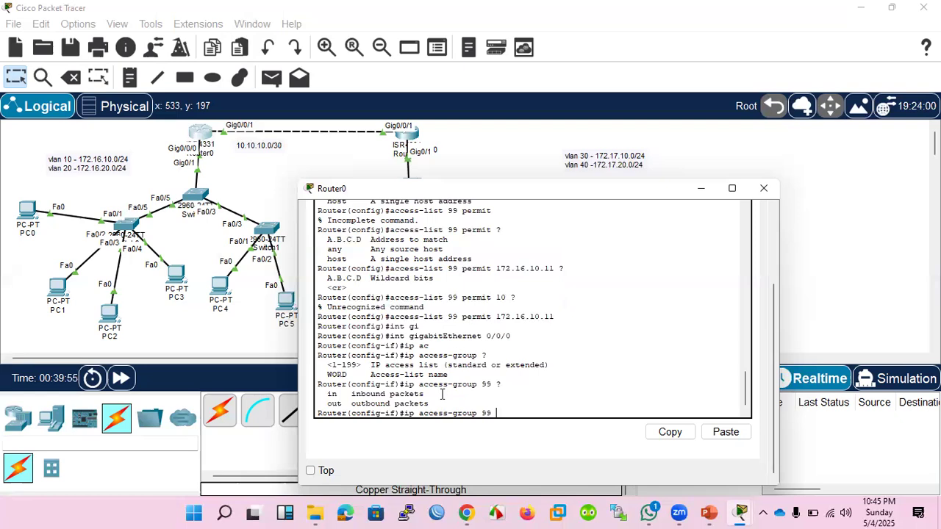
type("in ?")
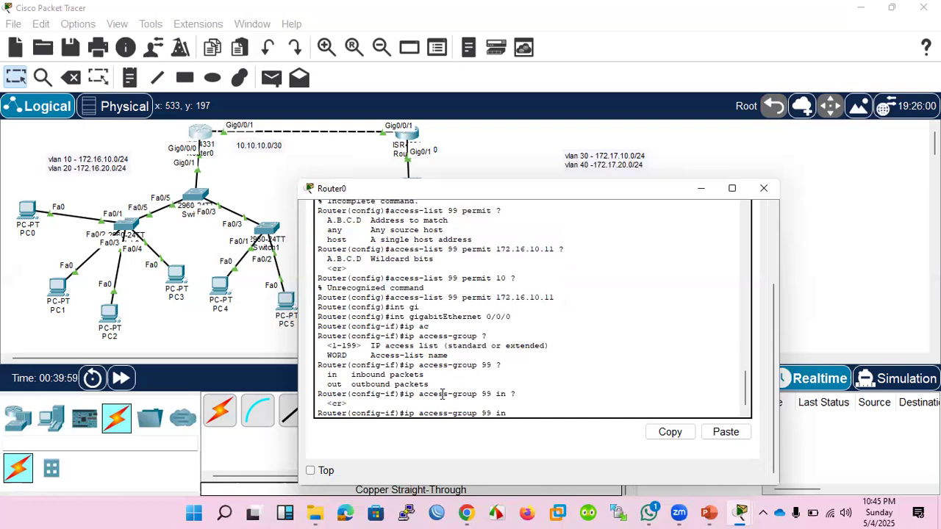
key("Return")
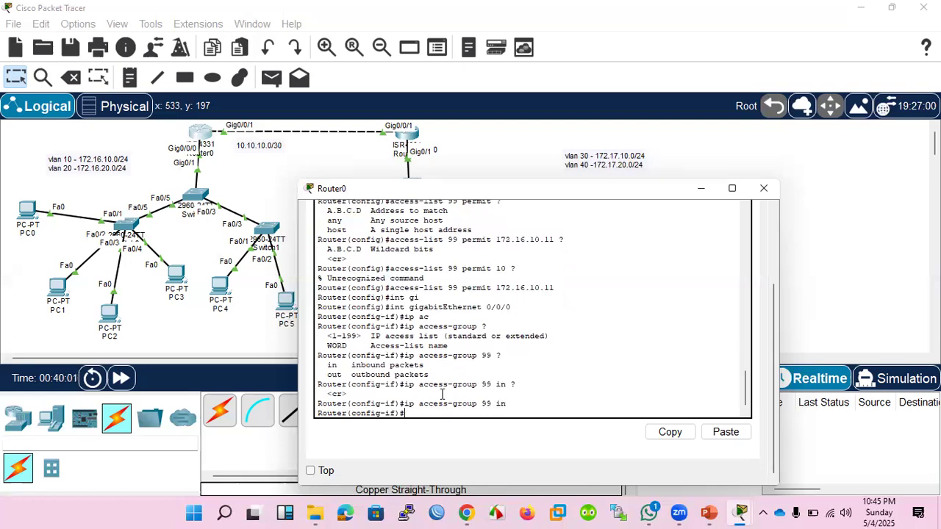
Ping 172.16.20.21 from PC0's command prompt to test the access list.
left_click(35, 215)
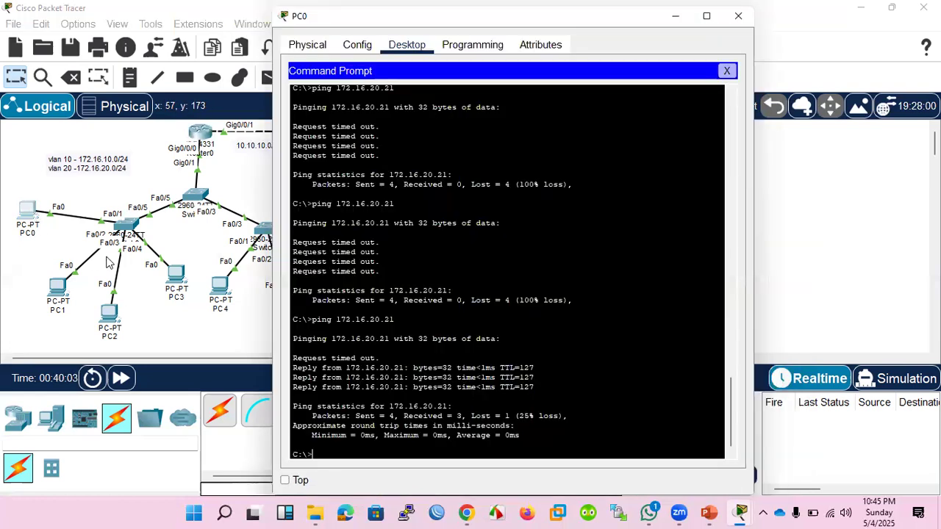
key("Up")
key("Return")
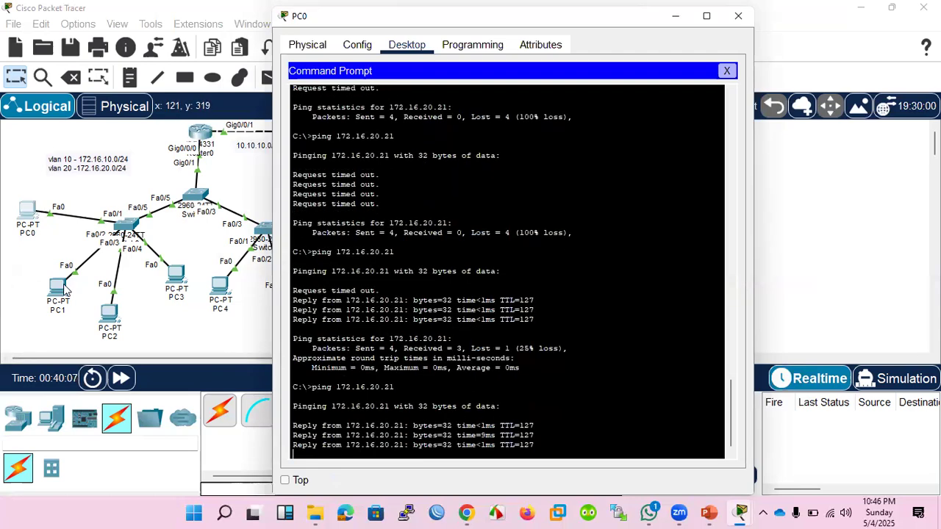
Open the command prompt on PC1 and ping the gateway 172.16.10.1.
left_click(63, 289)
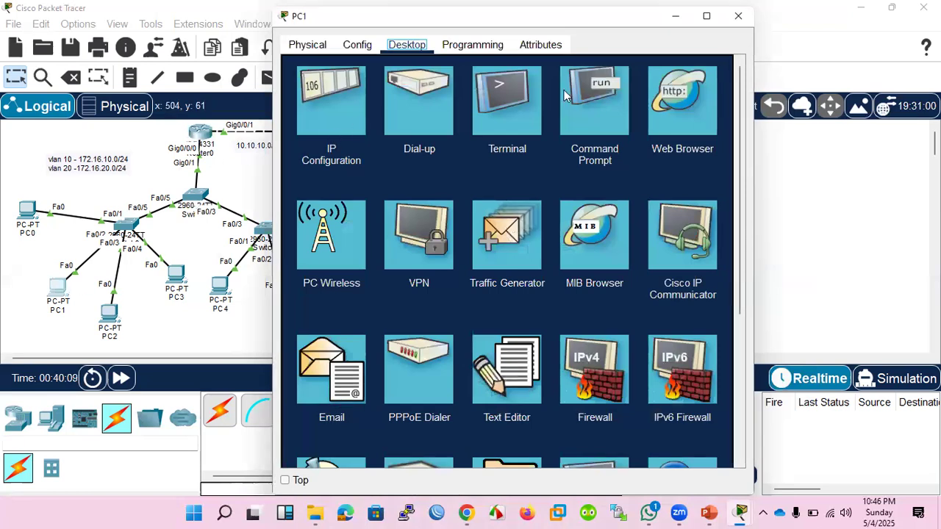
left_click(596, 97)
type("p")
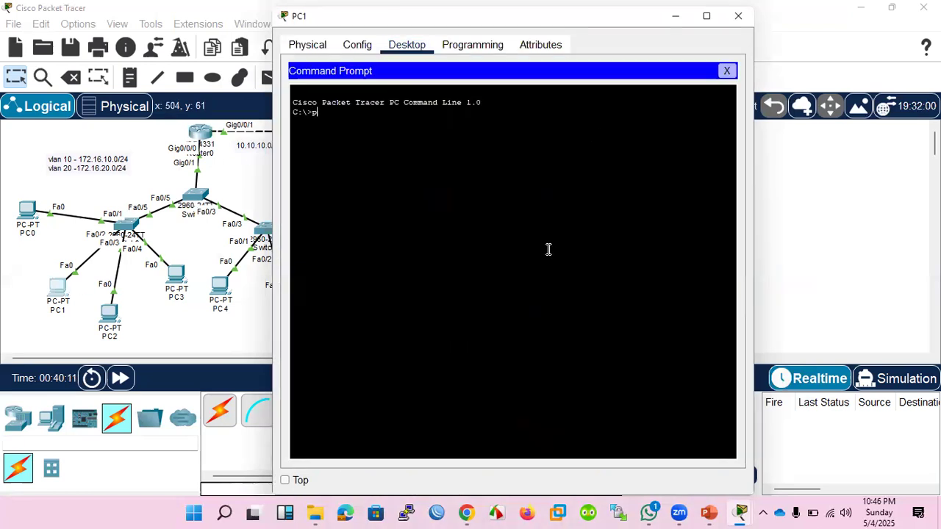
type("ing 1")
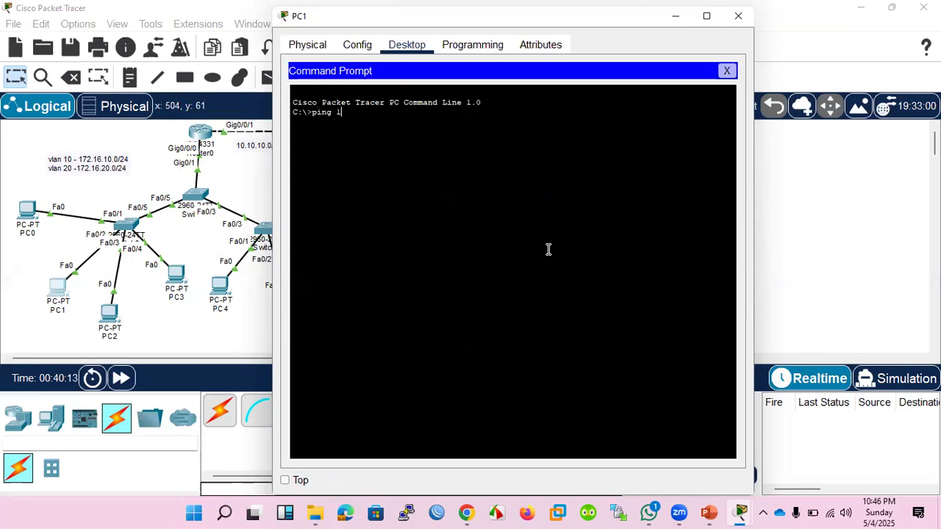
type("72.16.10.1")
key("Return")
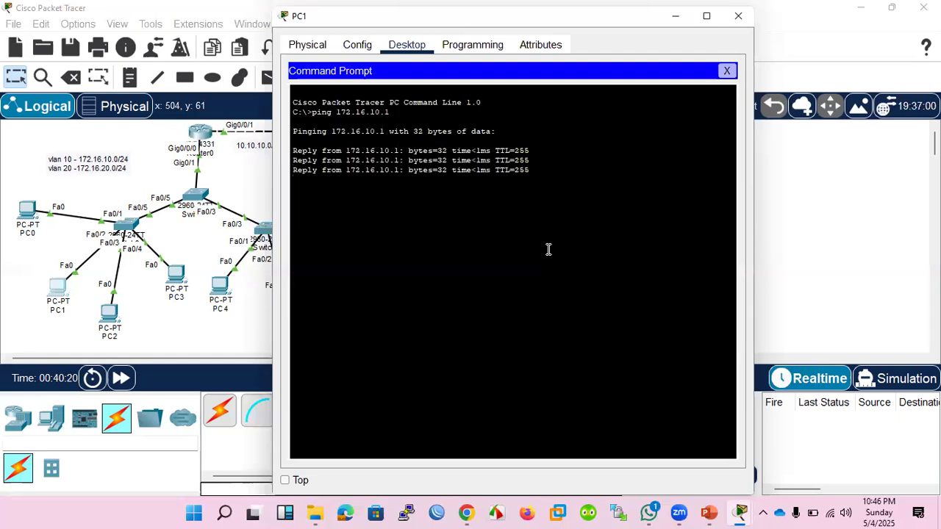
Ping 172.16.10.21 from PC1.
key("Up")
key("BackSpace")
type("2")
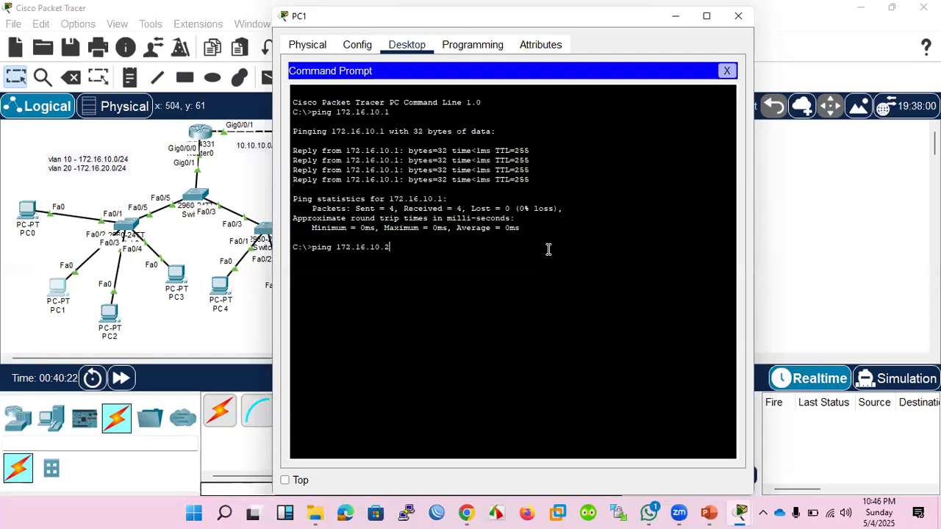
type("1")
key("Return")
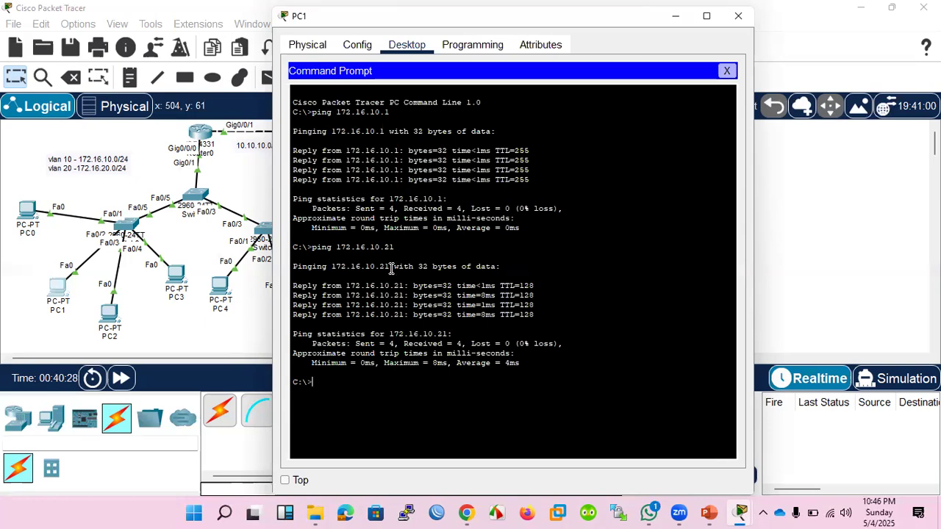
Return to Router0's CLI, query the options after ip access-group 99 in, and reissue that command on the interface.
left_click(197, 138)
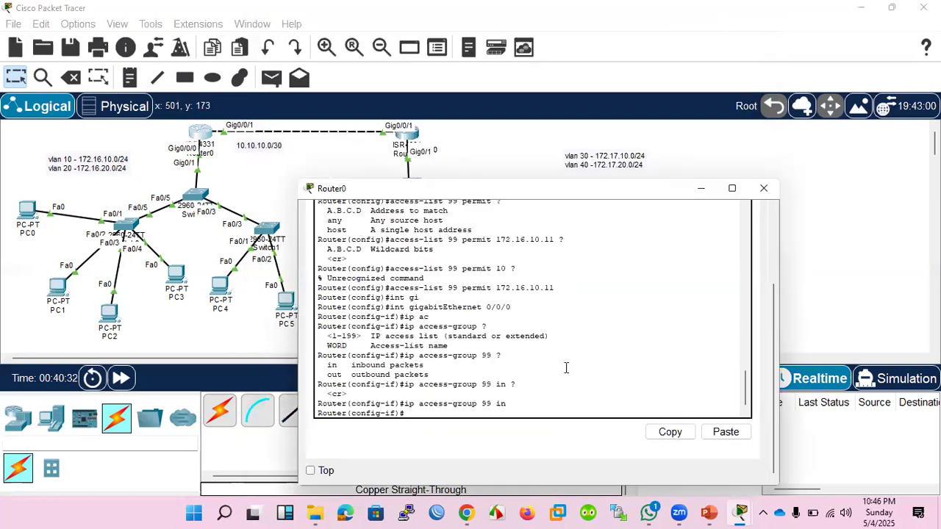
key("Up")
type("?")
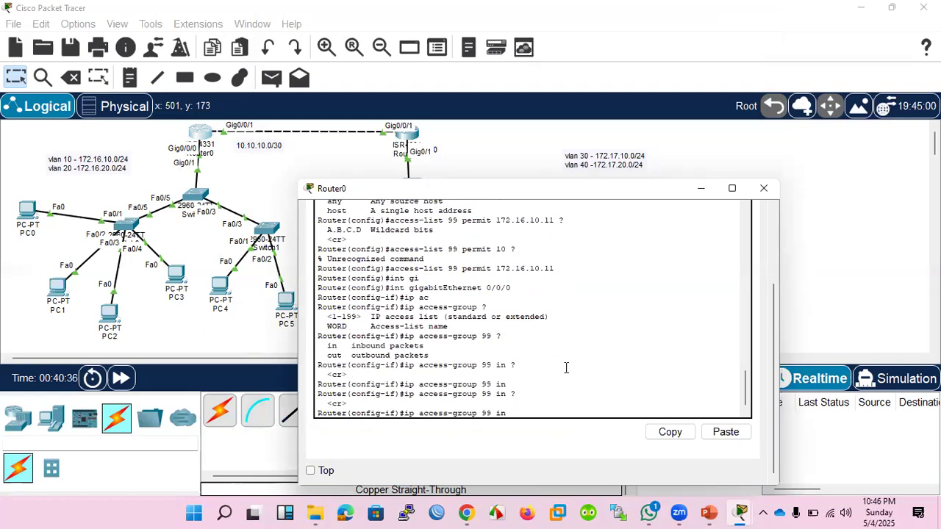
key("Return")
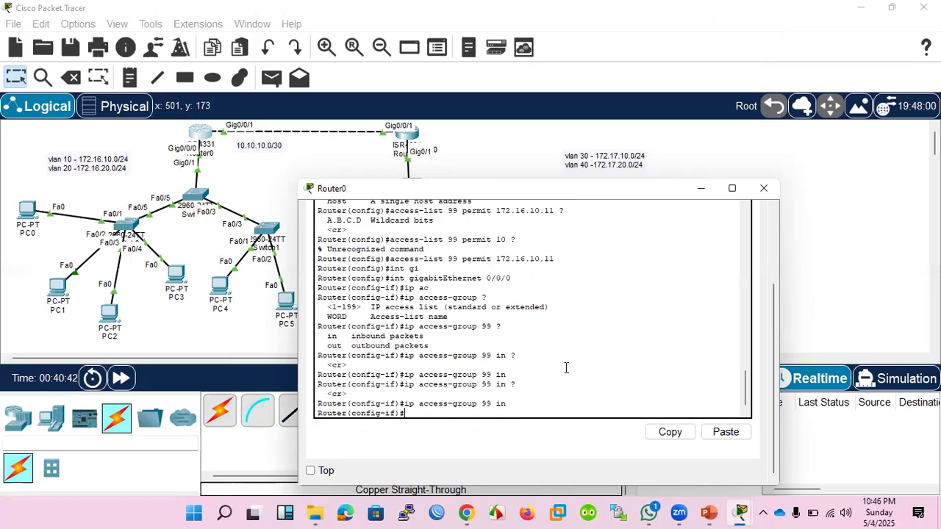
Try the access-list 99 permit command from interface mode and exit to global configuration mode.
type("int gigabitEthernet 0/0/0")
key("Up")
key("Return")
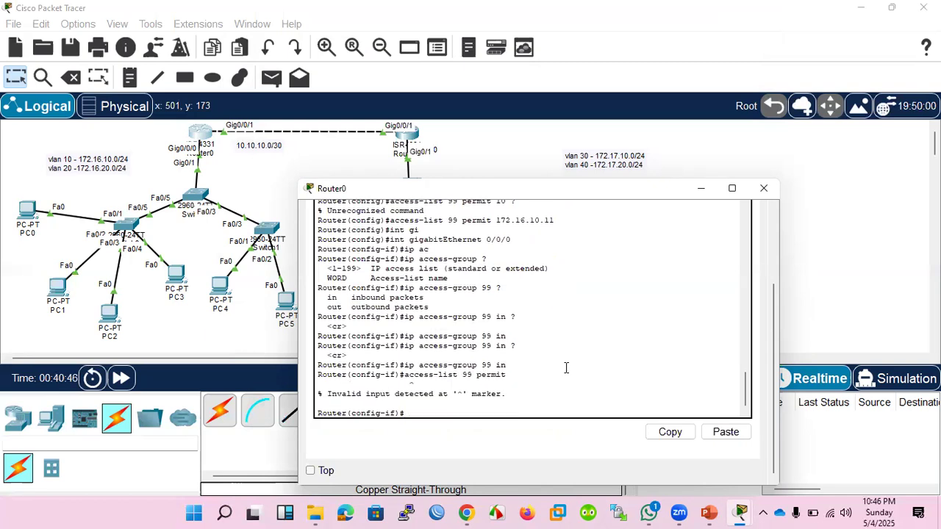
type("exit")
key("Return")
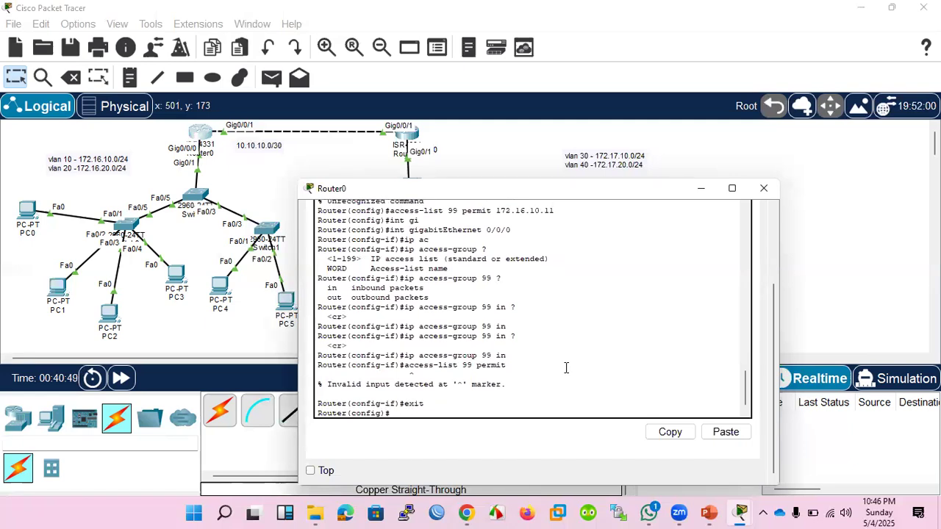
Reissue the access-list 99 permit statement for host 172.16.10.11 from global configuration mode.
key("Up")
key("Up")
key("Up")
key("Down")
key("Return")
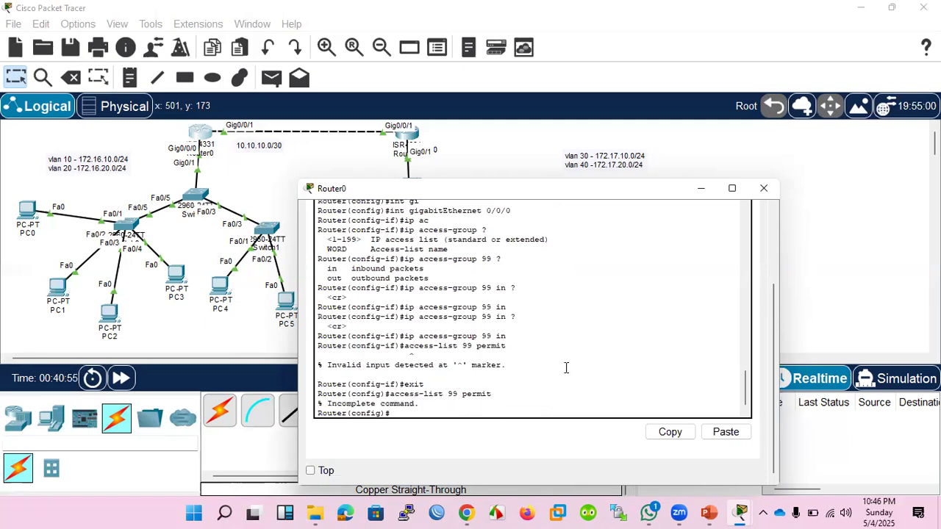
key("Up")
key("Up")
key("Up")
key("Up")
key("Up")
key("Up")
key("Up")
key("Up")
key("Up")
key("Up")
key("Up")
key("Up")
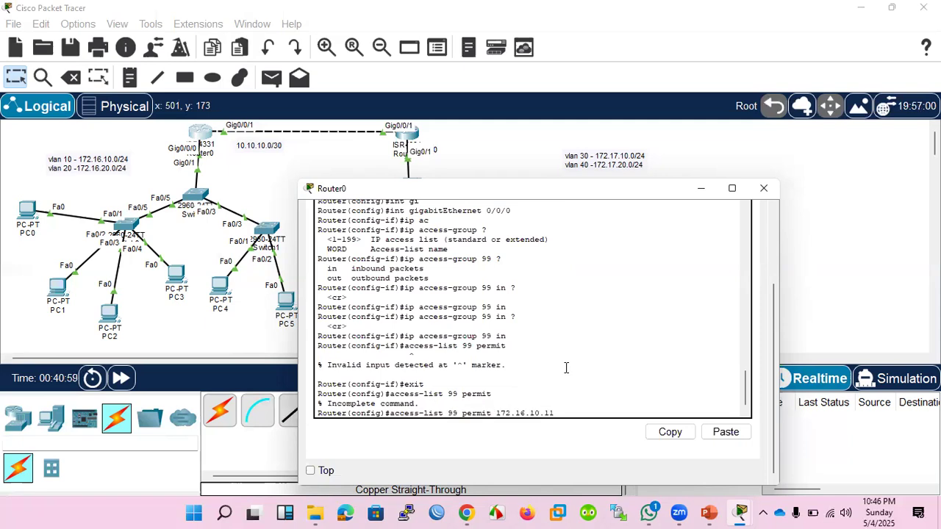
key("Return")
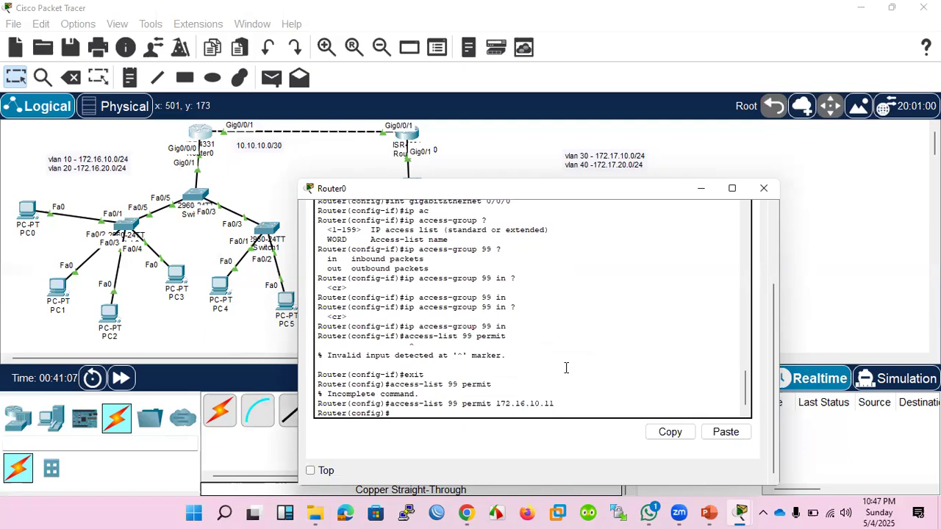
Add a deny any statement to access list 99 on Router0.
type("c")
key("Tab")
type("99 den")
key("Tab")
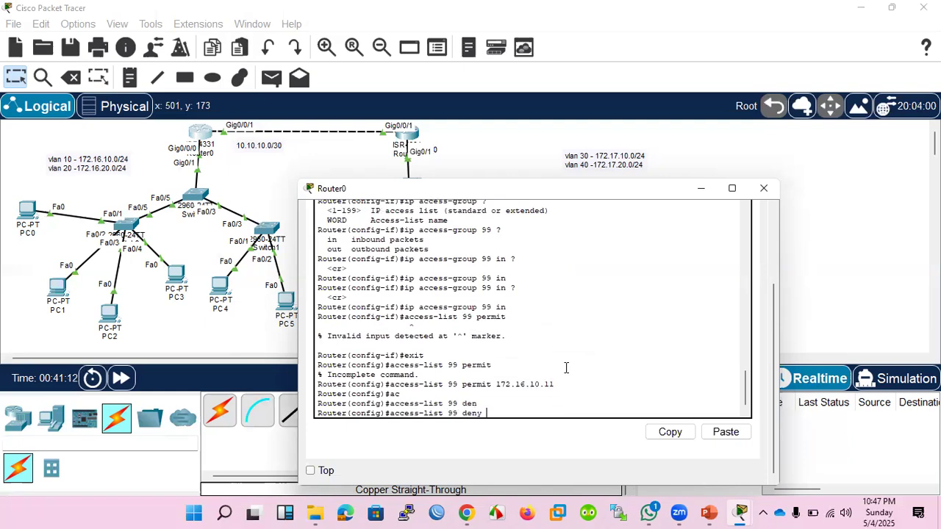
type("any")
key("Return")
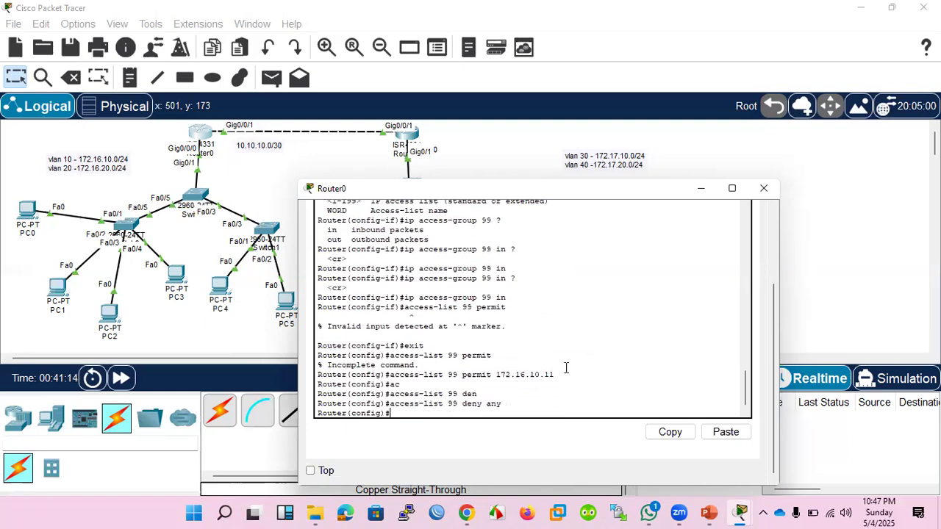
Ping 172.16.10.21 from PC1 twice to retest the access list, interrupting the second ping.
left_click(58, 290)
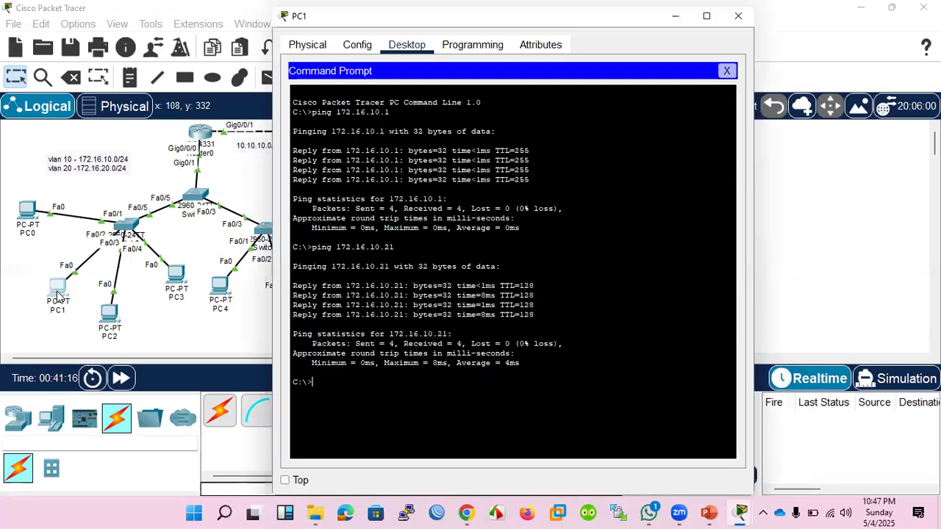
key("Up")
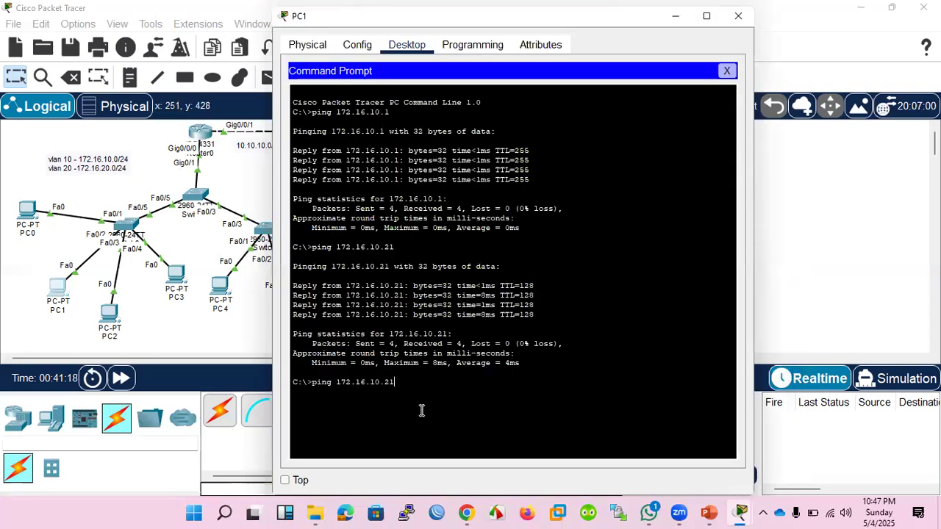
key("Return")
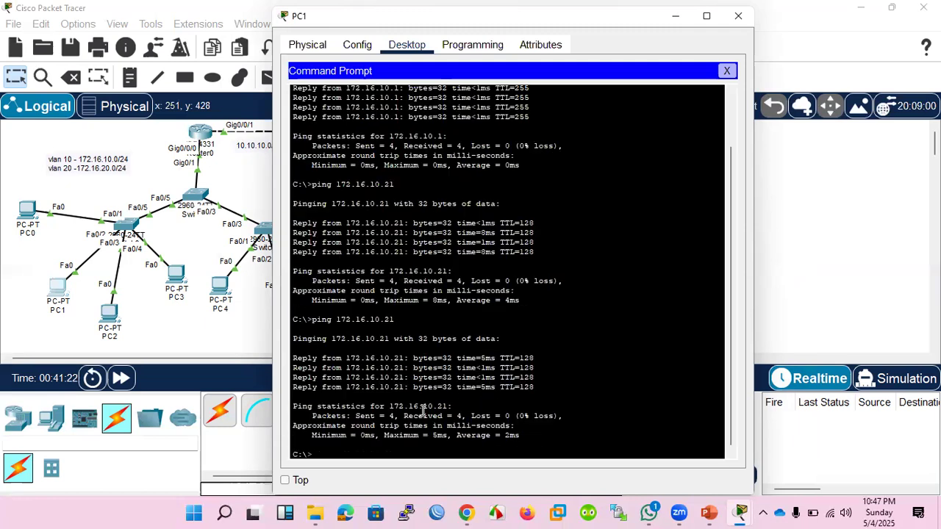
key("Up")
key("Return")
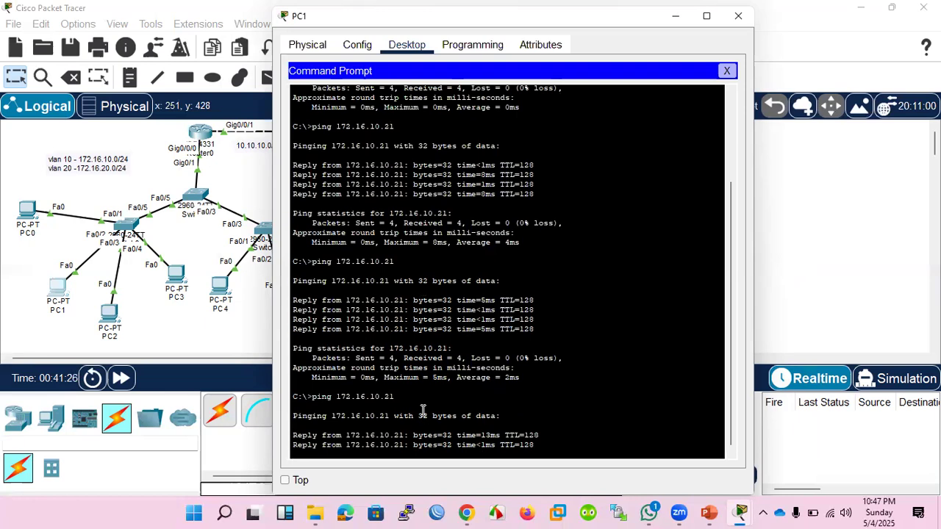
key("ctrl+c")
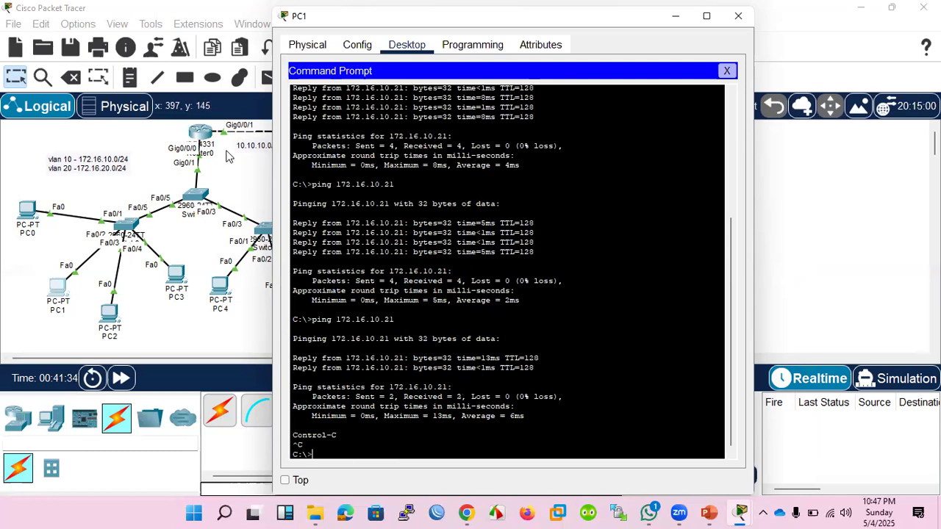
Reopen Router0's CLI and review the access list 99 and access-group commands entered so far.
left_click(202, 136)
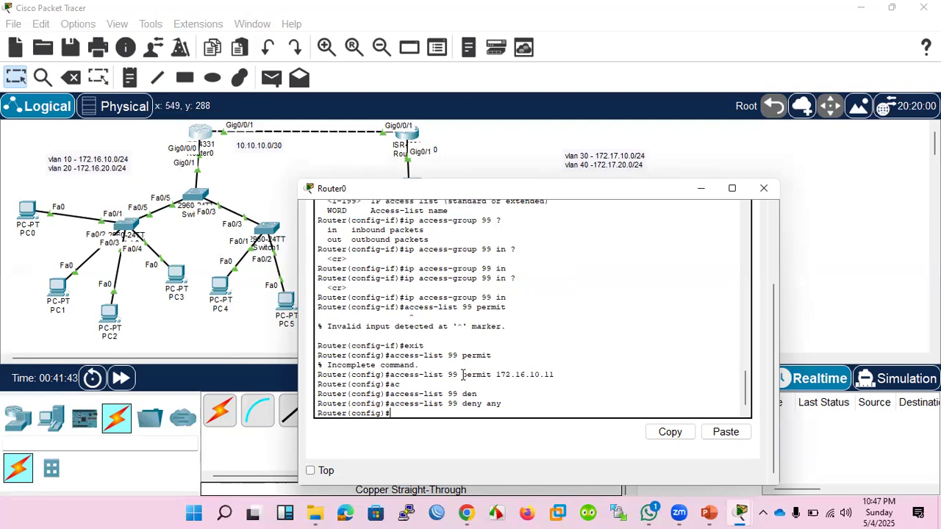
left_click(702, 189)
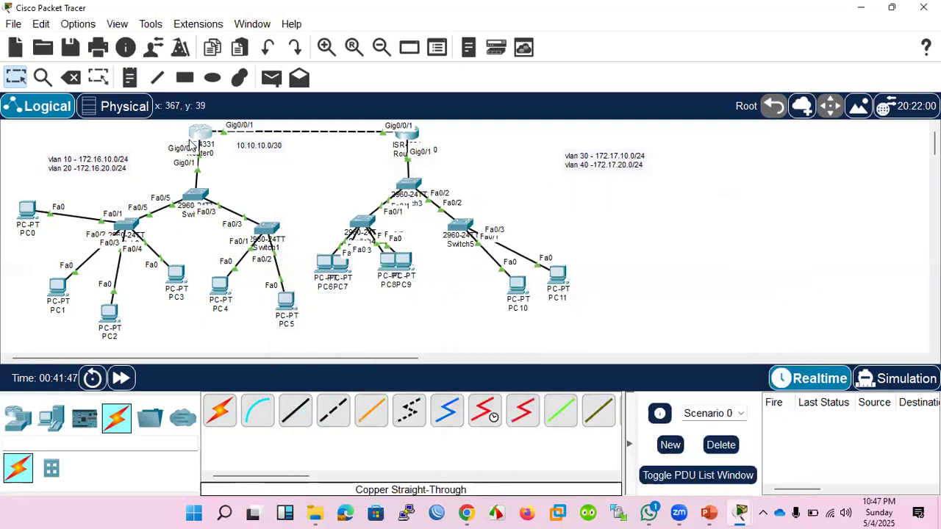
left_click(199, 134)
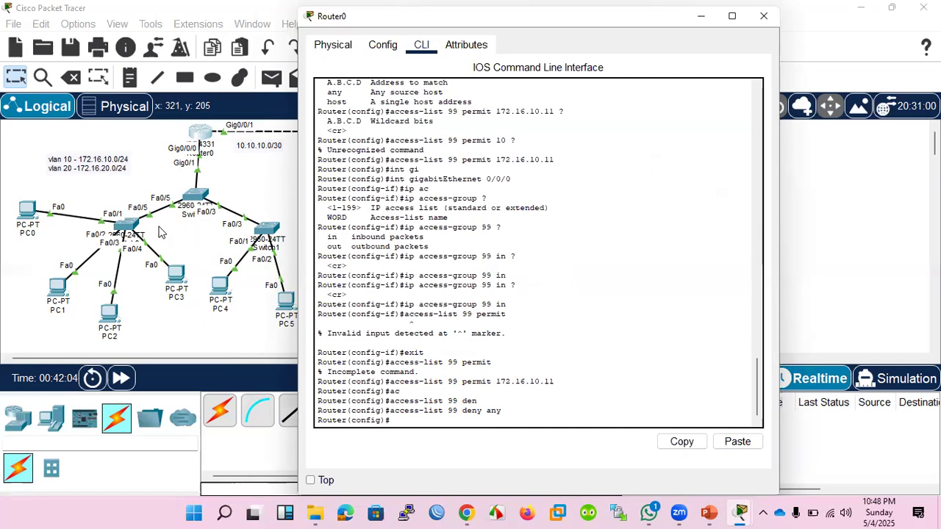
left_click(263, 180)
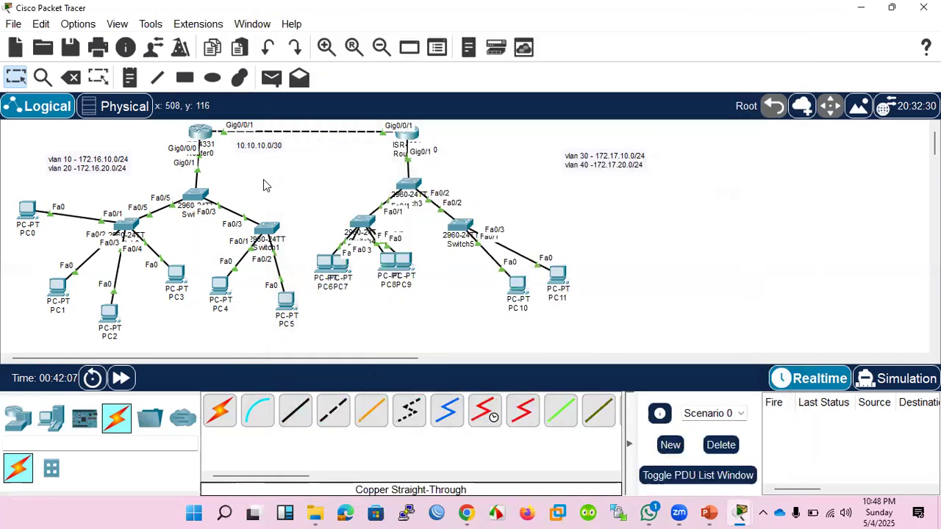
left_click(708, 512)
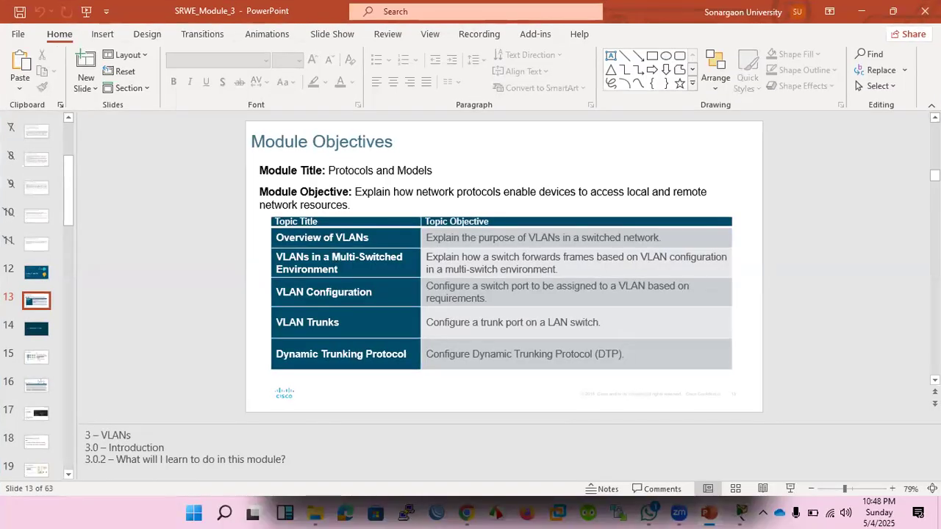
left_click(868, 16)
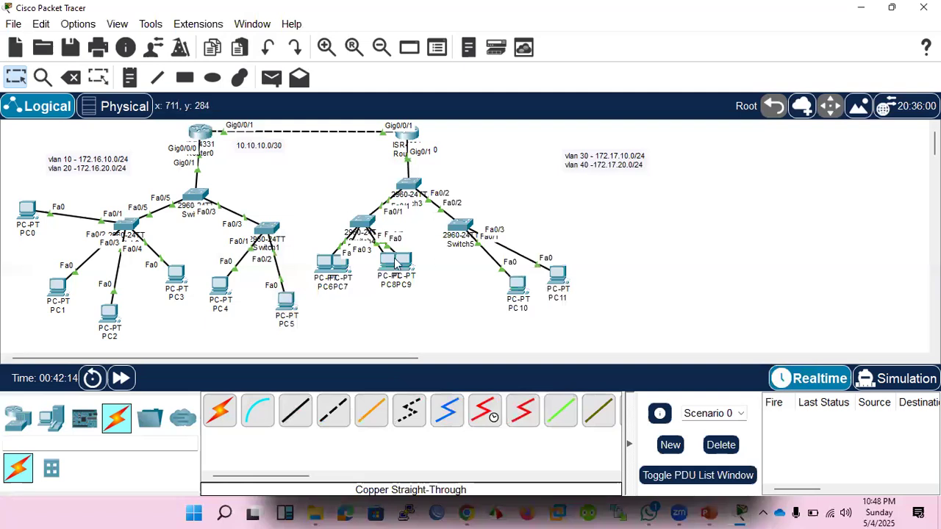
Start saving the topology and create and open a new folder named vlan inside the CCNA_Rec folder on the Desktop.
mouse_move(397, 261)
key("ctrl+s")
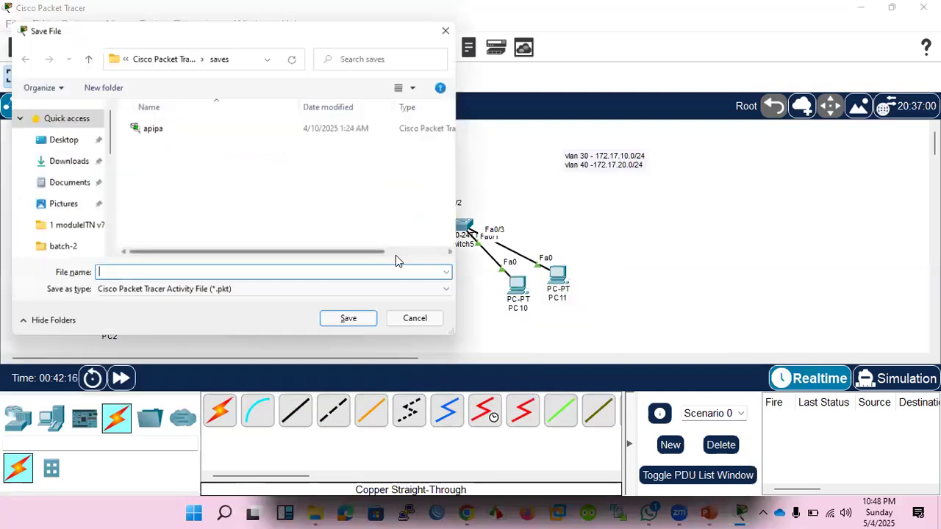
left_click(65, 139)
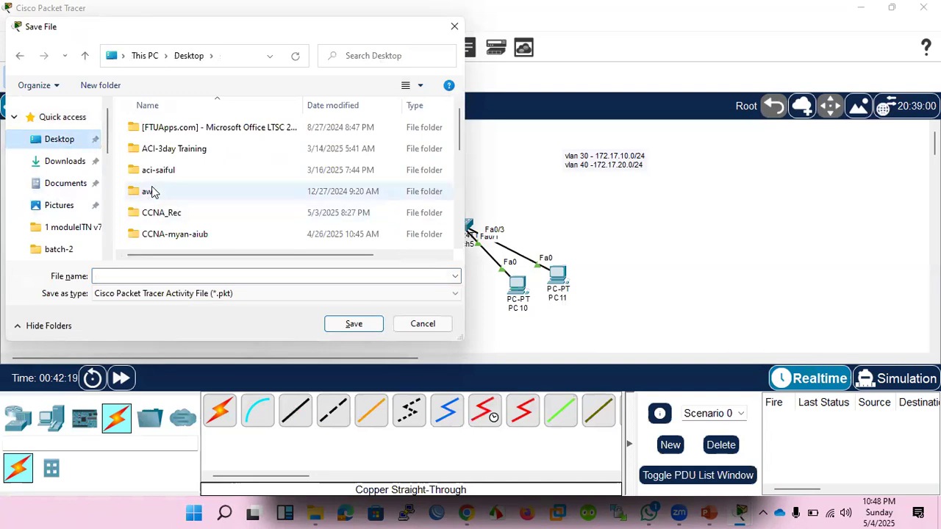
double_click(156, 214)
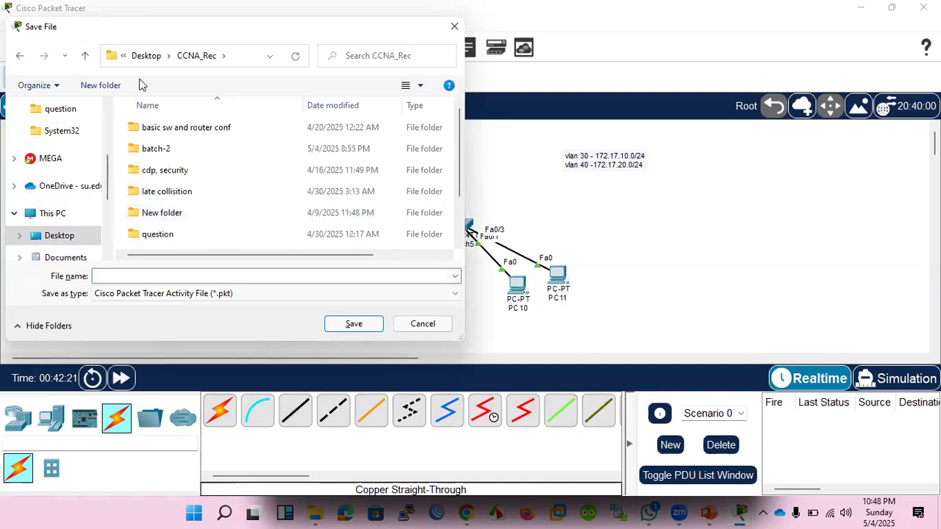
left_click(104, 87)
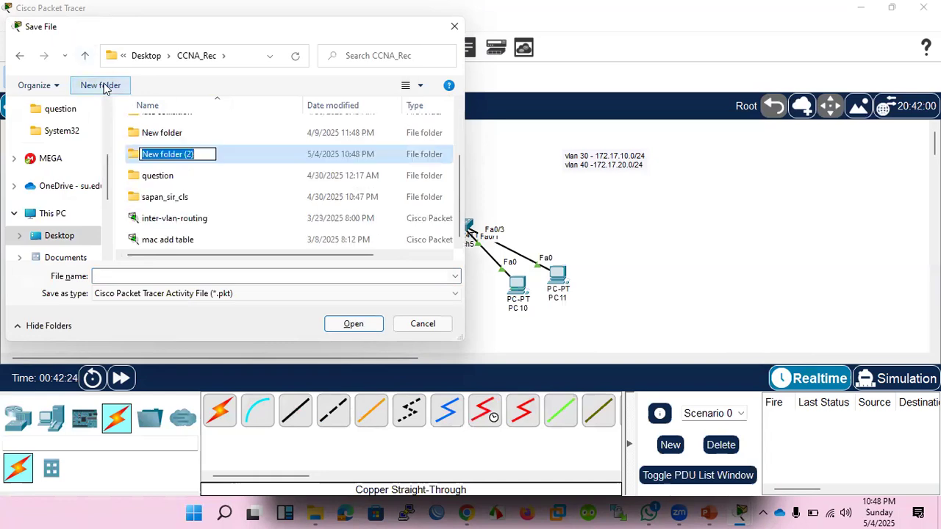
type("vlan")
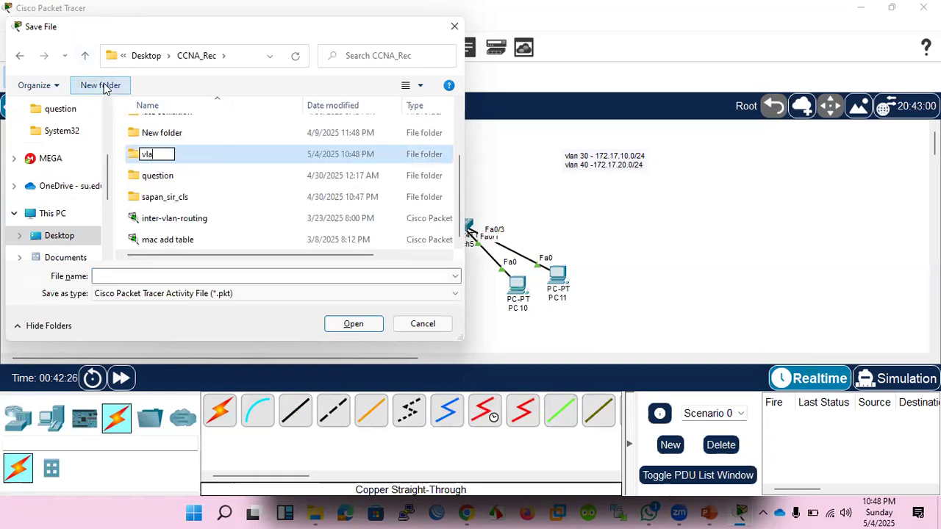
key("Return")
key("Return")
Save the network topology in the vlan folder under the file name 1.
left_click(208, 276)
type("1")
key("Return")
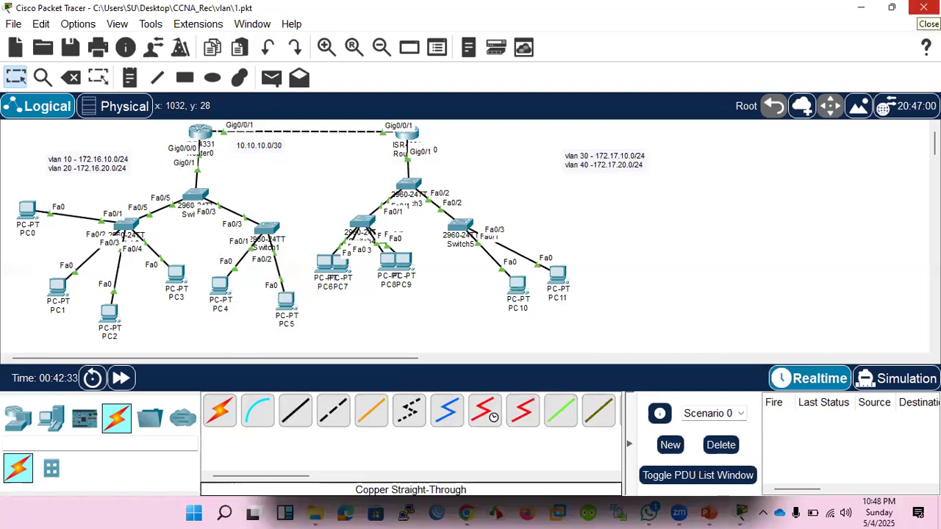
left_click(856, 5)
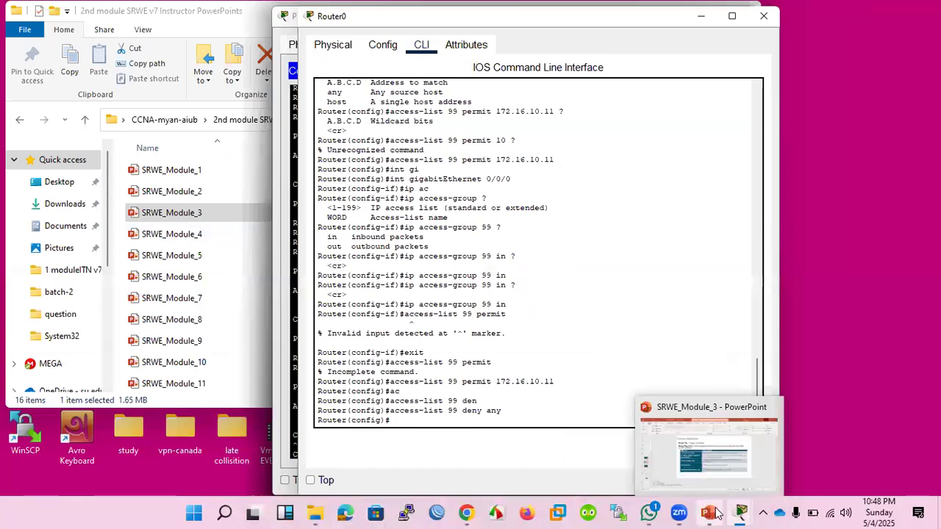
mouse_move(744, 512)
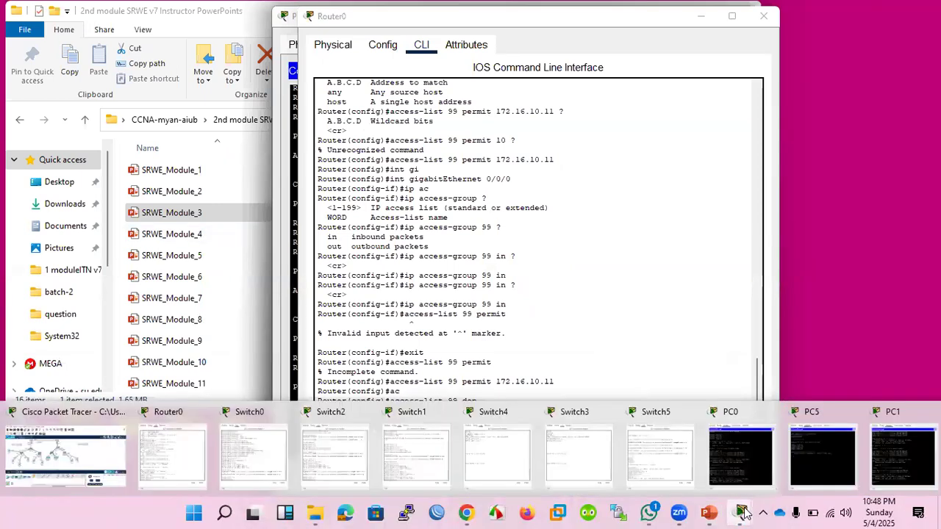
left_click(49, 452)
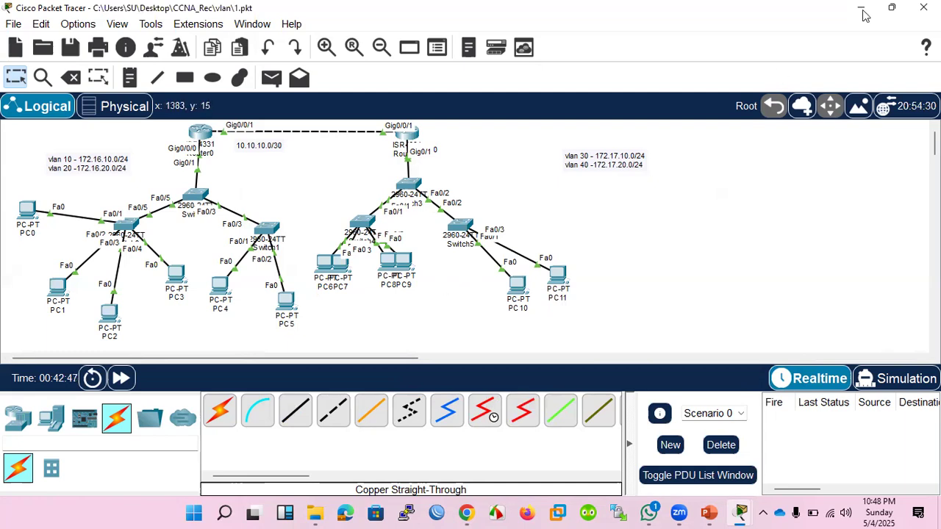
Switch to the SRWE_Module_3 presentation in PowerPoint and move ahead to the VLAN Definitions slide.
left_click(708, 512)
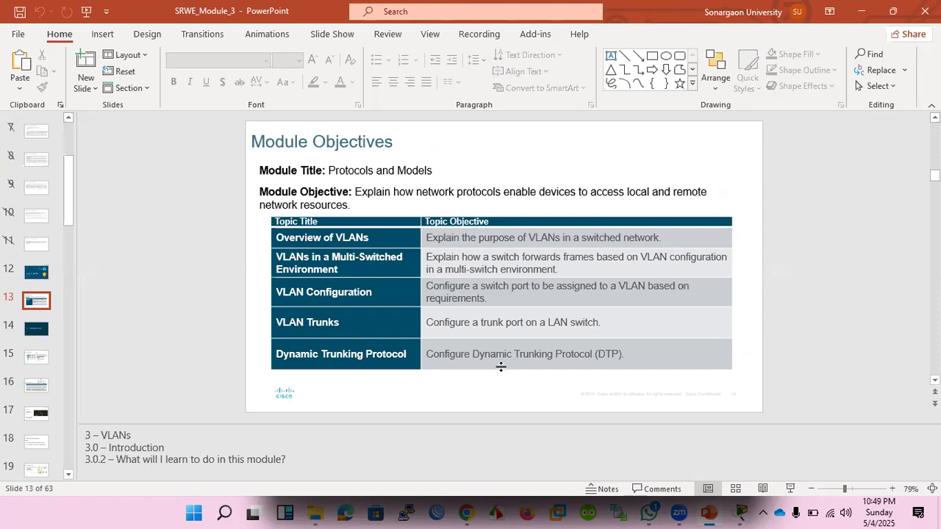
scroll(501, 367, "down", 1)
scroll(502, 372, "down", 1)
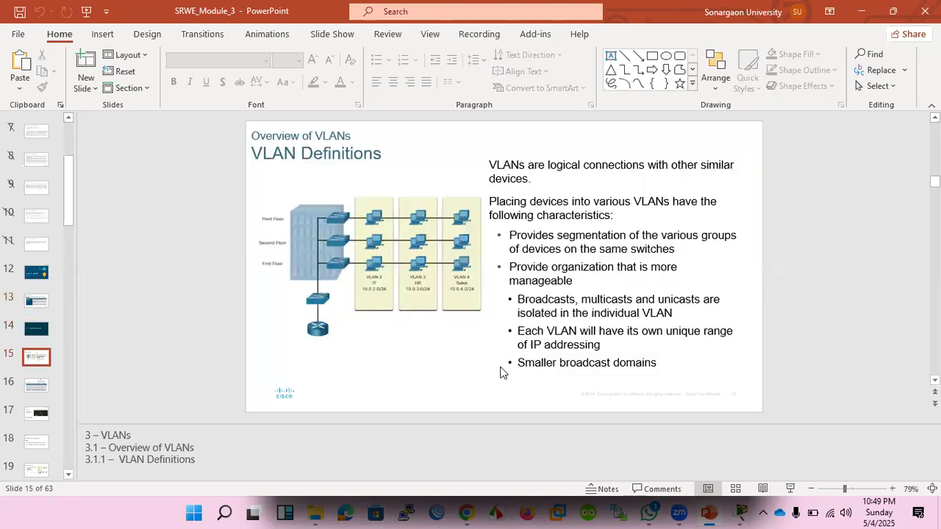
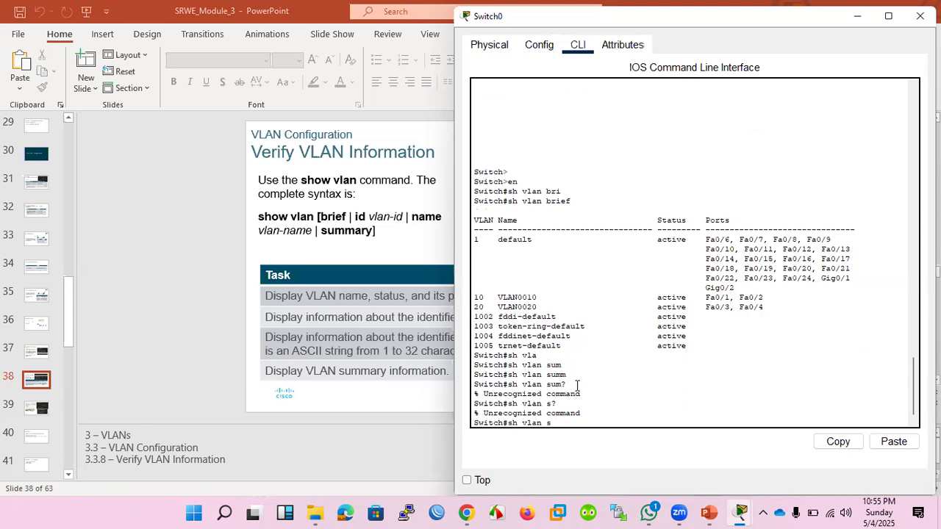
Run show vlan on Switch0, page through the full VLAN table, and return to the Verify VLAN Information slide in PowerPoint.
key("BackSpace")
key("Return")
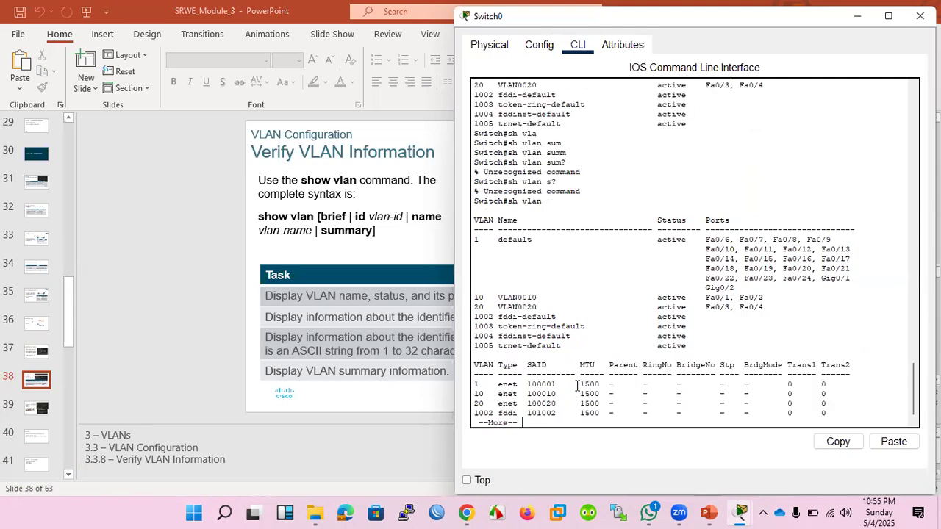
key("space")
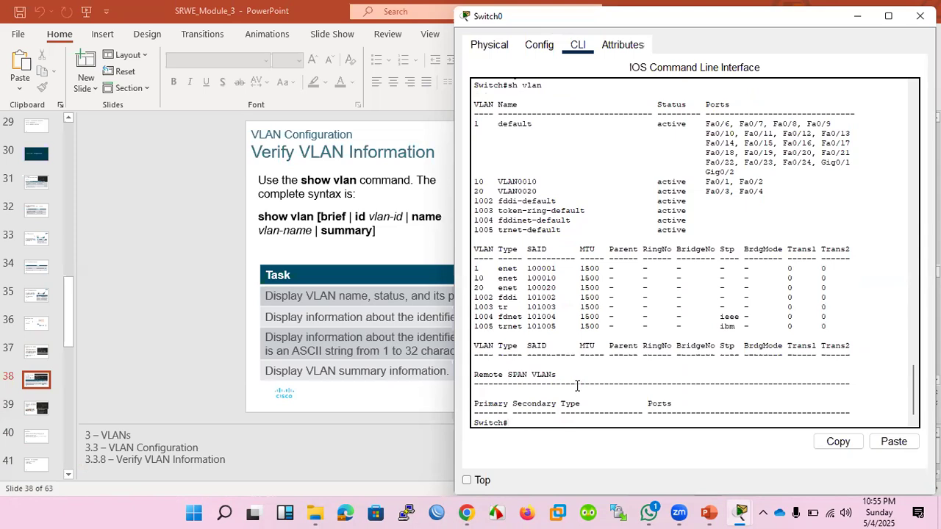
left_click(366, 242)
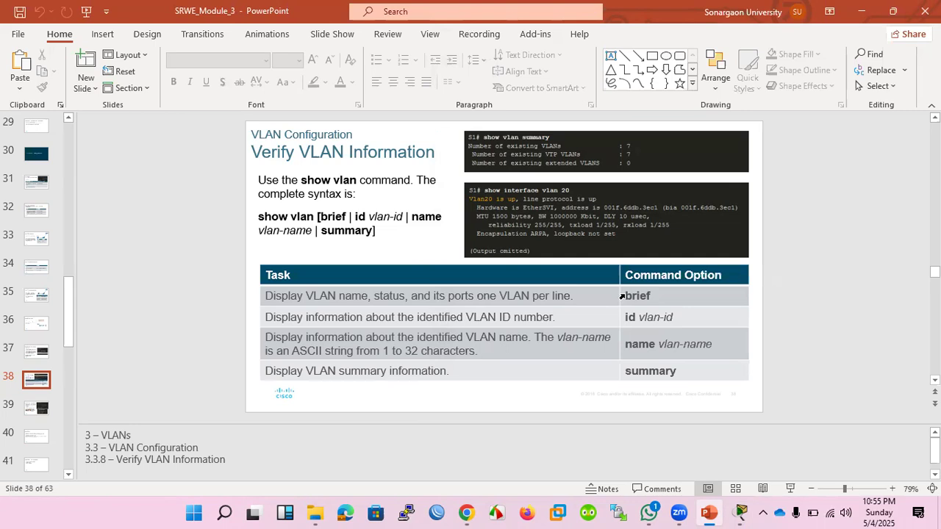
Switch to Router0's CLI in Packet Tracer, try sh int vlan 20 from configuration mode, and exit to privileged mode.
mouse_move(731, 513)
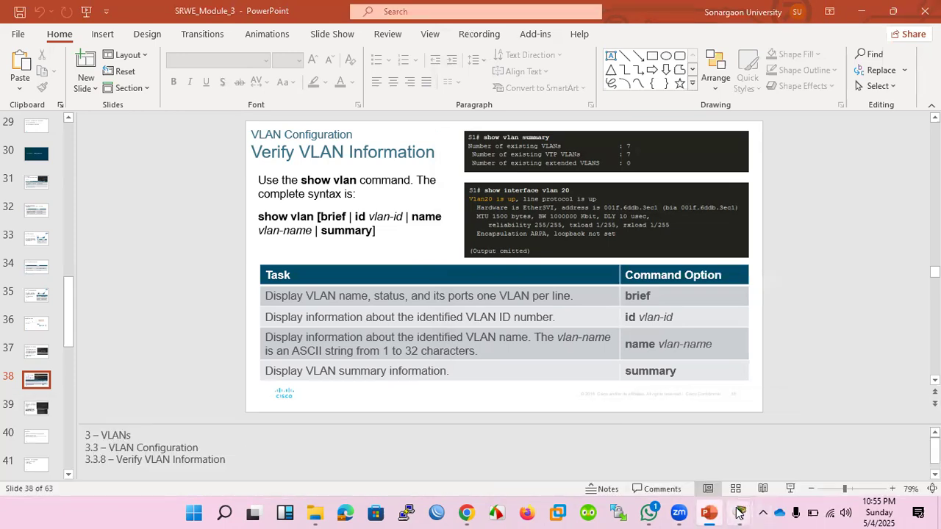
left_click(186, 449)
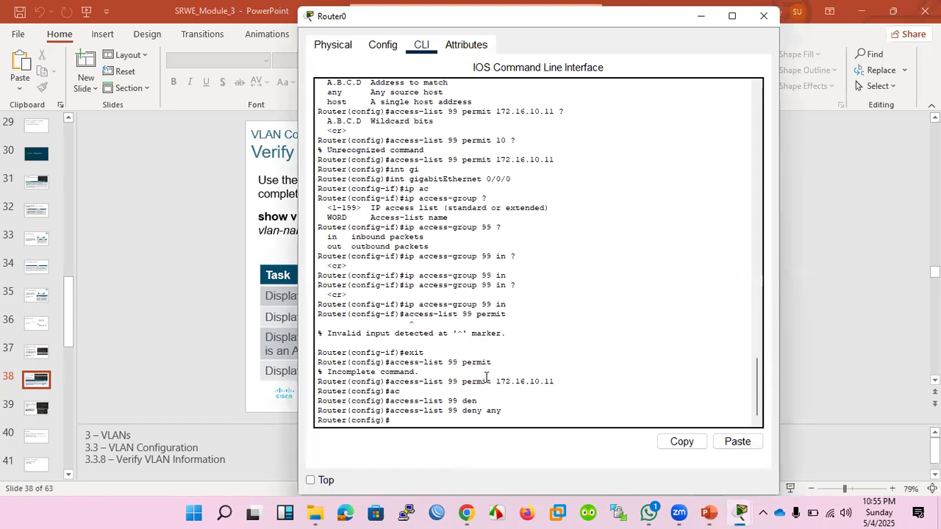
type("sh int vla")
key("Tab")
type("n 20")
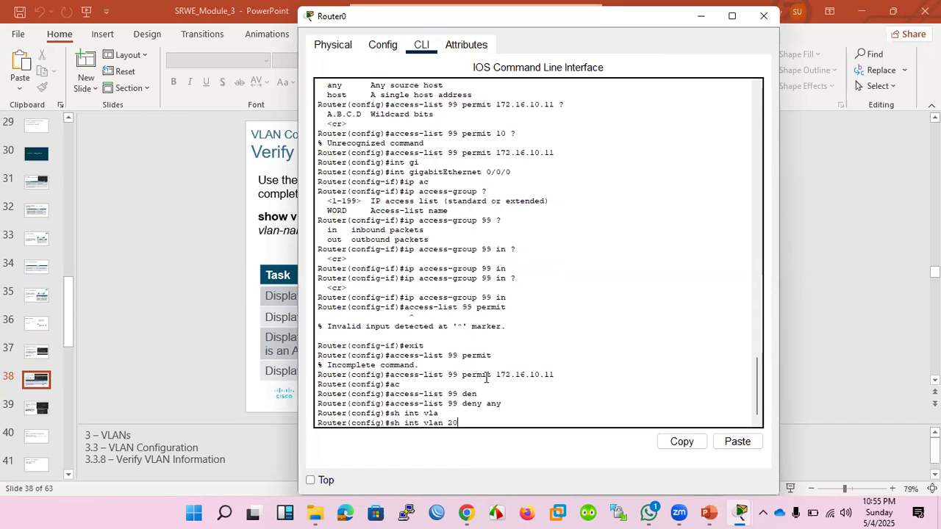
key("Return")
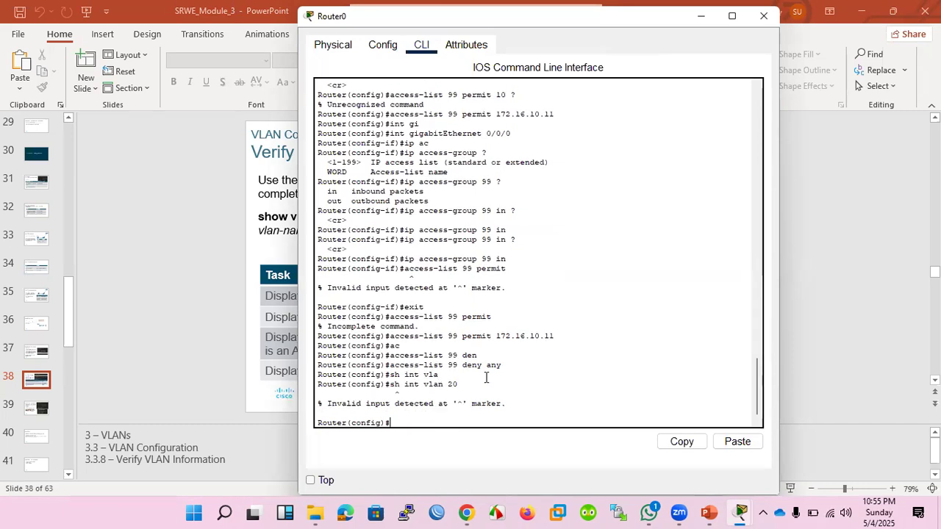
type("exit")
key("Return")
key("Return")
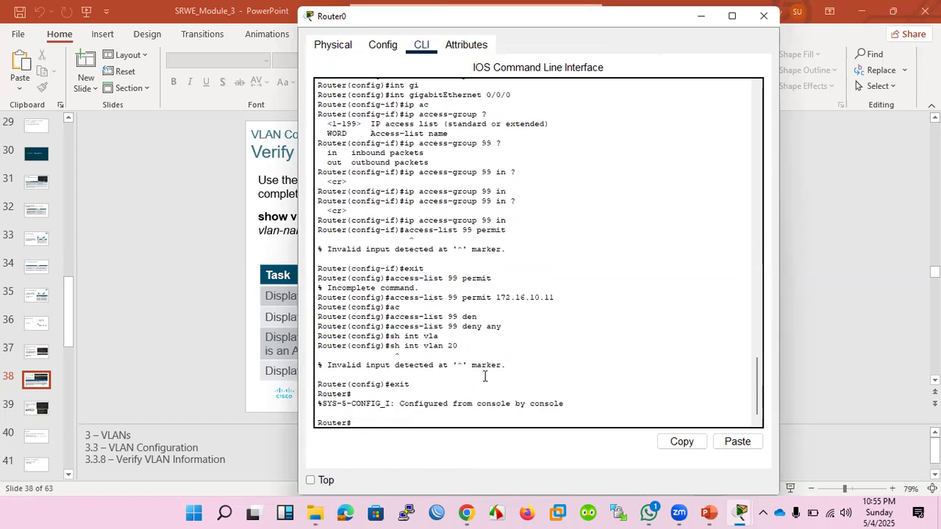
Switch to Switch0's CLI and query the VLAN 20 interface with sh int vlan 20.
left_click(741, 512)
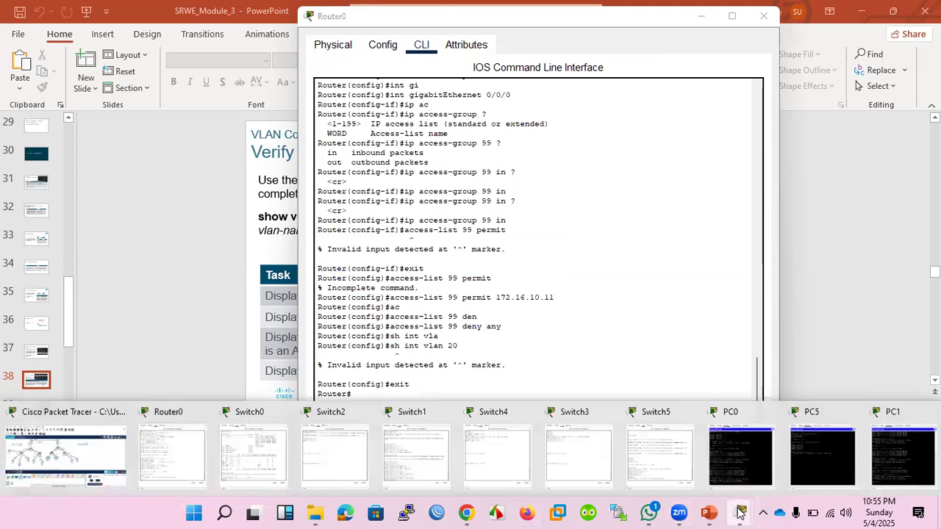
left_click(259, 454)
type("sh int v")
key("Tab")
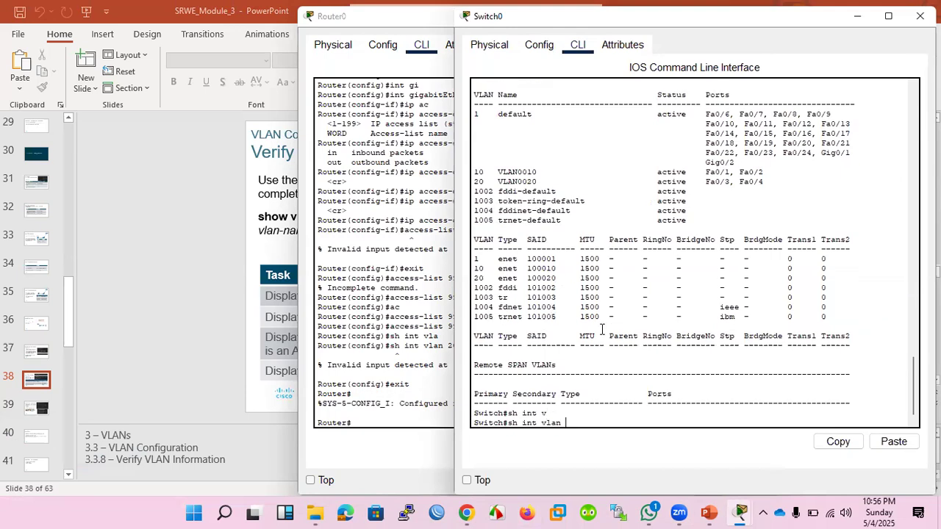
type("20")
key("Return")
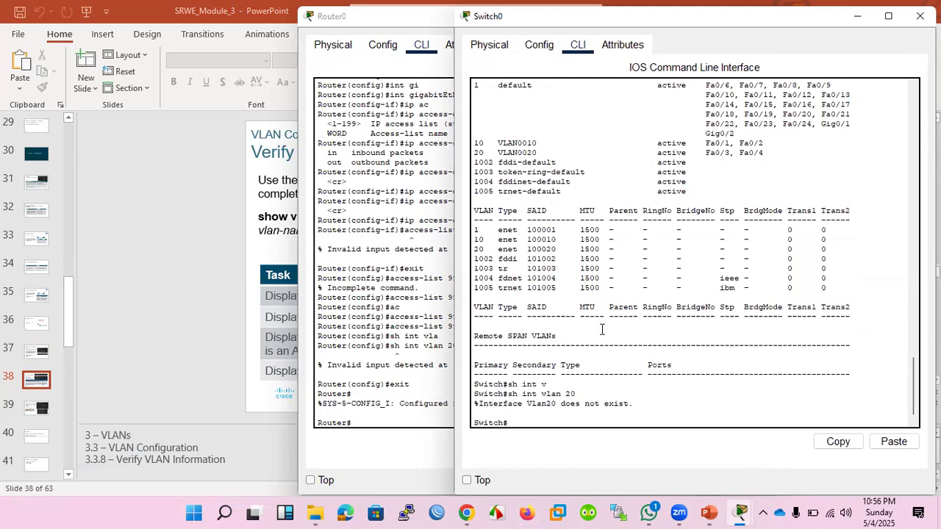
Enter global configuration mode on Switch0 and create the VLAN 10 interface with int vlan 10.
type("conf t")
key("Return")
type("int vlan")
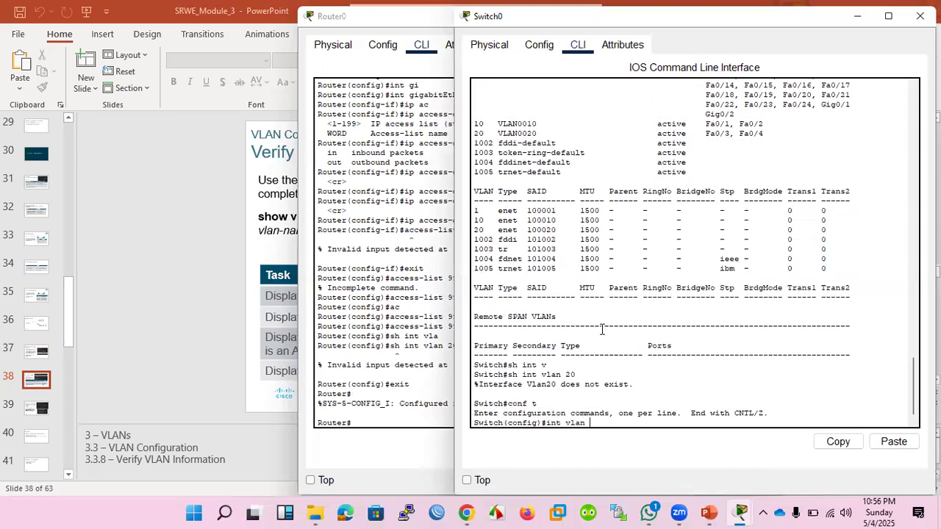
type(" 10")
key("Return")
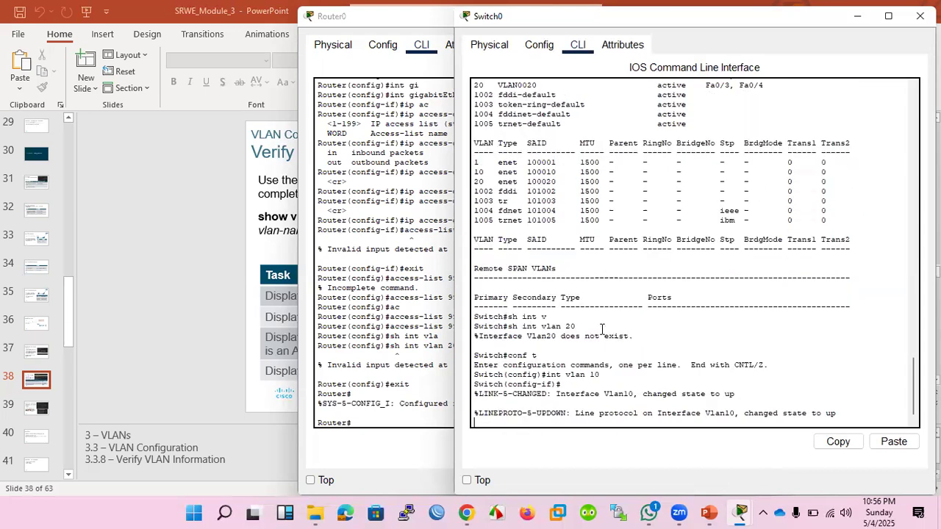
key("Return")
key("Return")
key("Return")
Create the VLAN 20 interface on Switch0 with int vlan 20.
key("Up")
key("BackSpace")
key("BackSpace")
type("20")
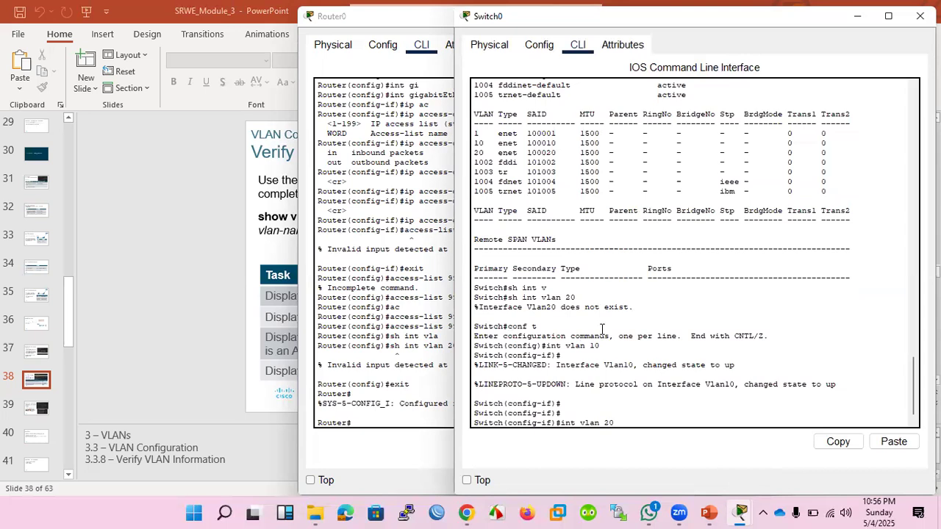
key("Return")
key("Return")
key("Return")
key("Return")
Exit configuration mode on Switch0, run sh int vlan 20, and examine the interface's input, output and queue details.
key("Return")
key("Return")
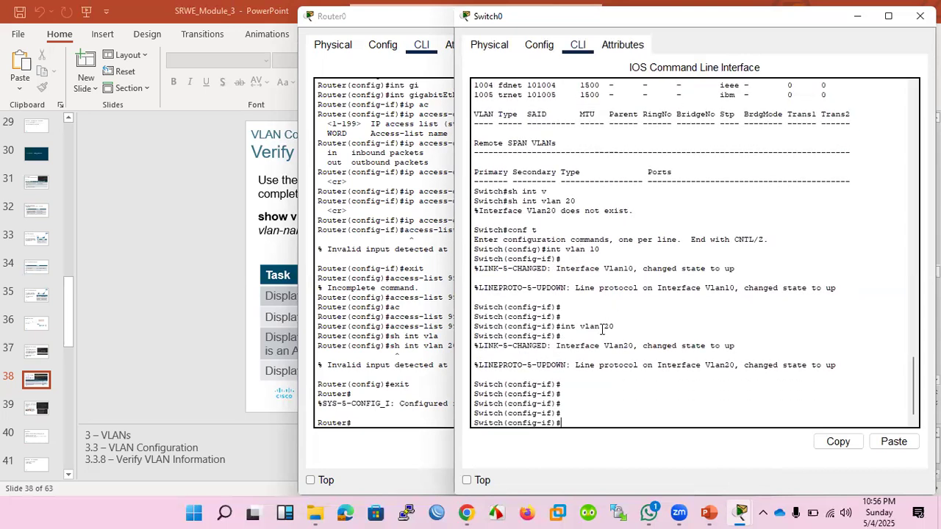
type("exit")
key("Return")
type("exit")
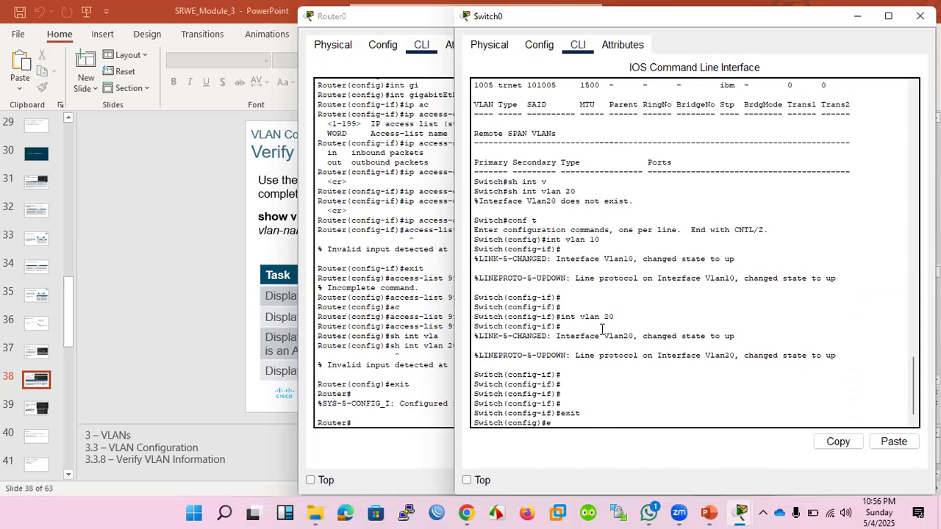
key("Return")
type("sh int vlan 20")
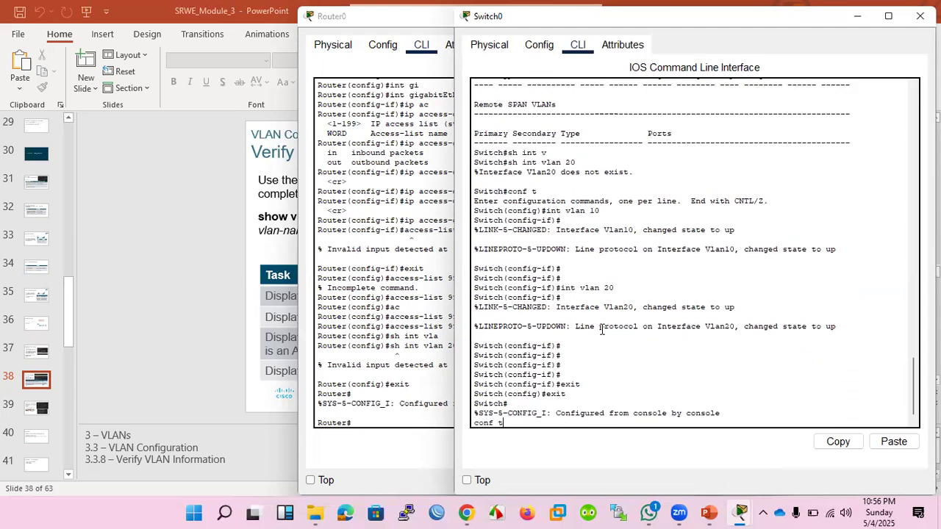
key("Return")
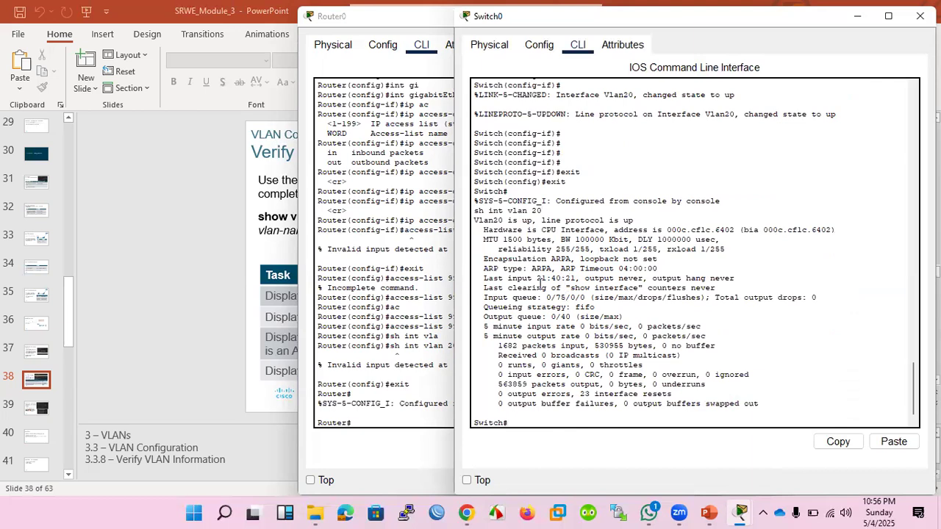
left_click_drag(533, 279, 571, 282)
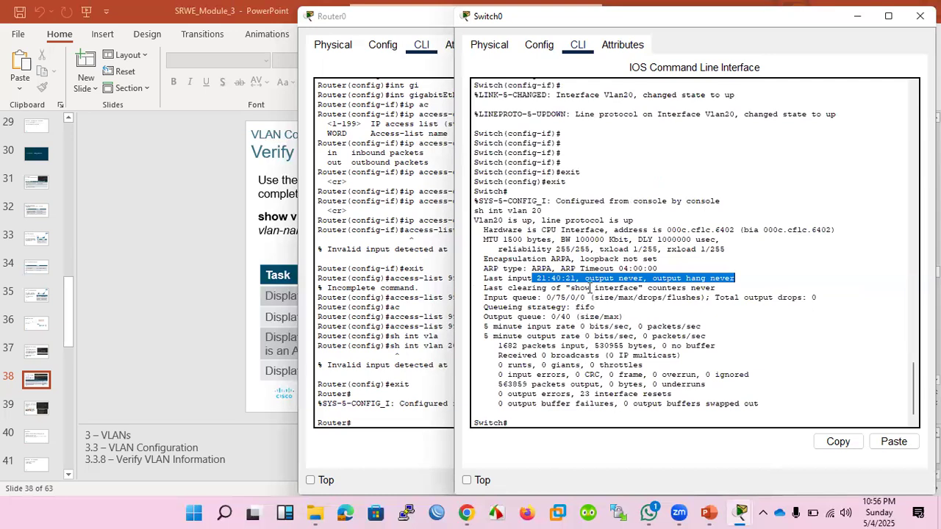
left_click_drag(604, 297, 770, 316)
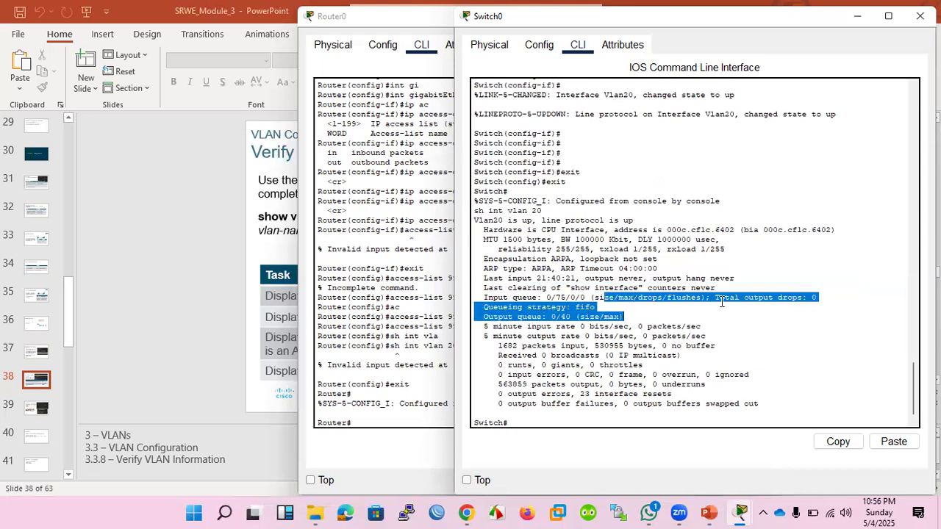
left_click_drag(568, 238, 590, 327)
left_click(596, 385)
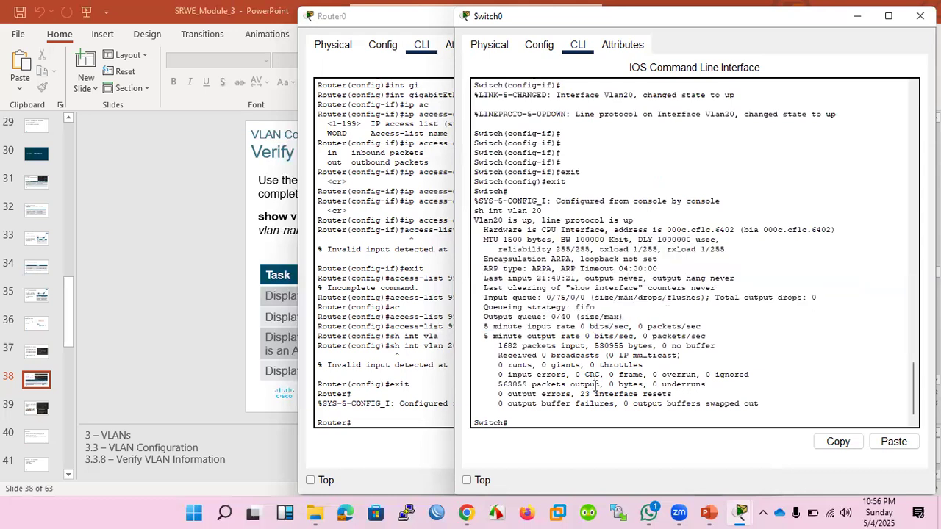
Run sh ip int br on Switch0 and page through to the VLAN interfaces at the end of the list.
type("sh ip int br")
key("Return")
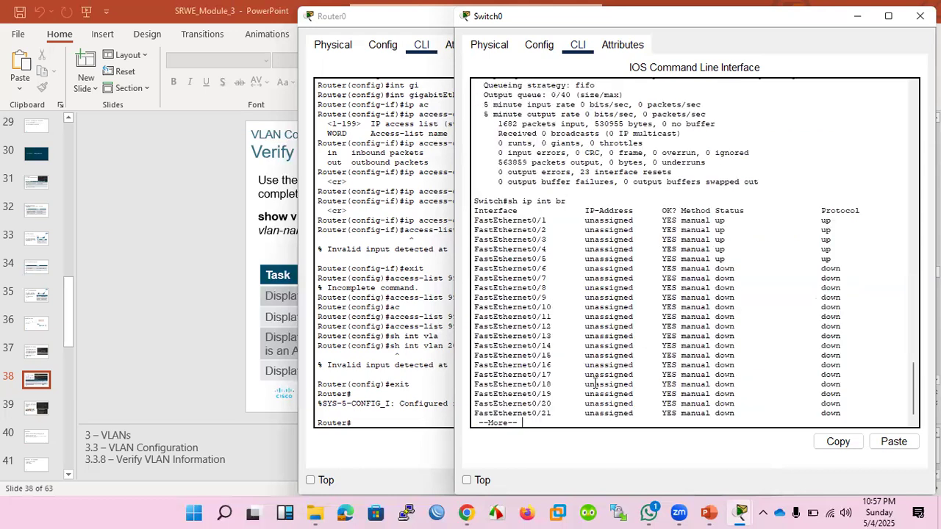
key("space")
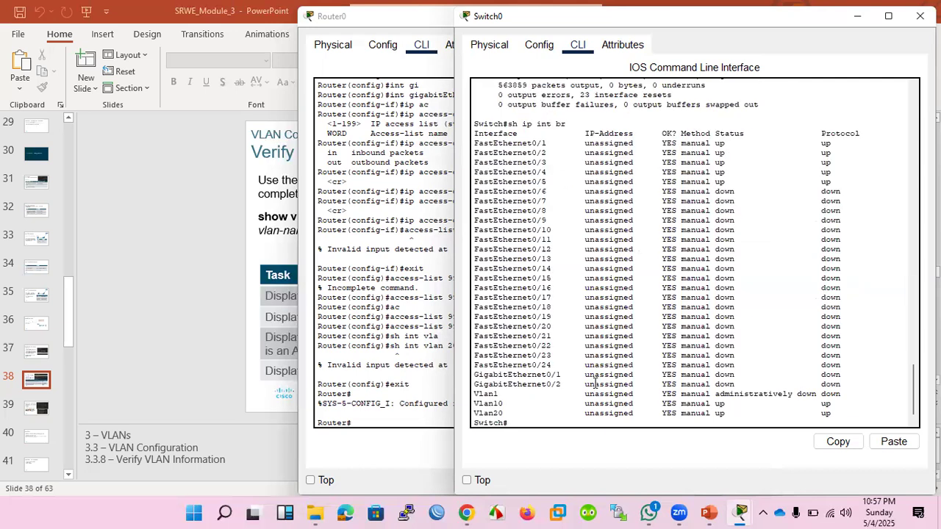
Run sh vlan brief on Switch0 and check which ports are assigned to VLAN 10.
type("sh vlan bri")
key("Tab")
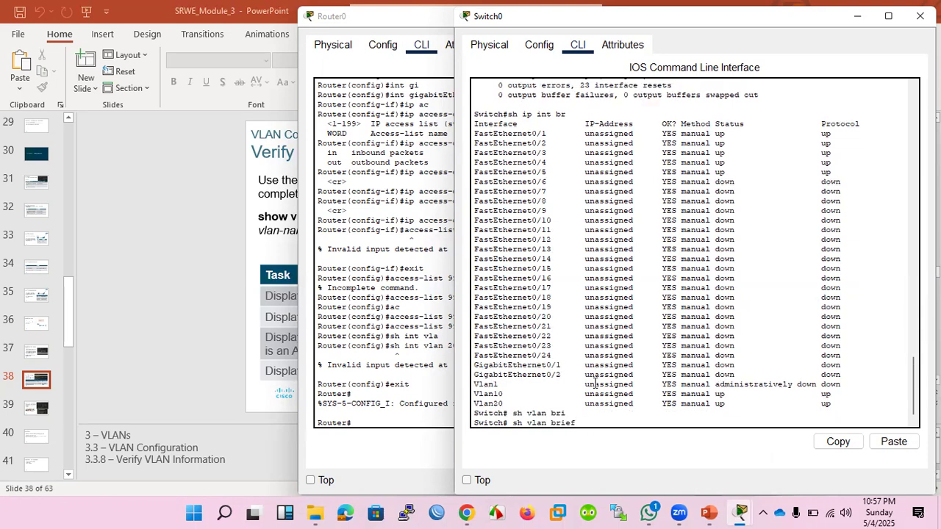
key("Return")
left_click_drag(706, 367, 765, 370)
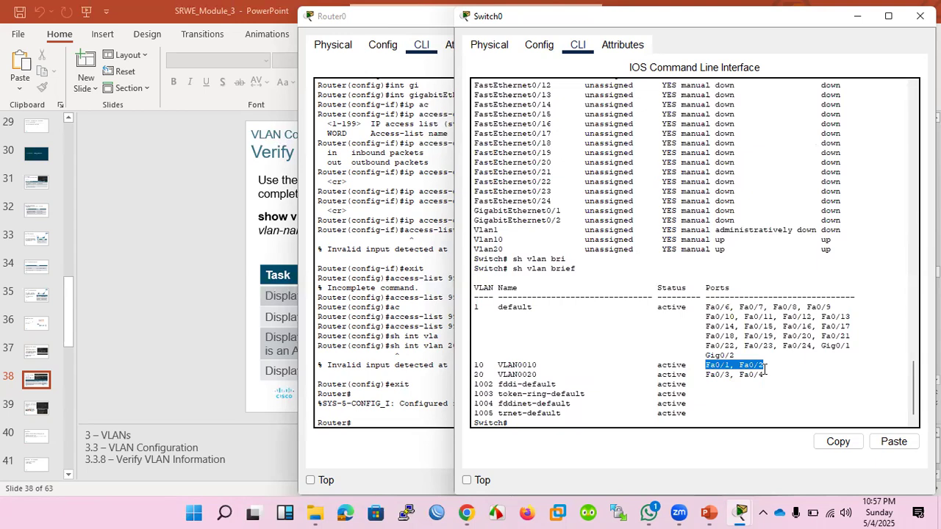
left_click(764, 369)
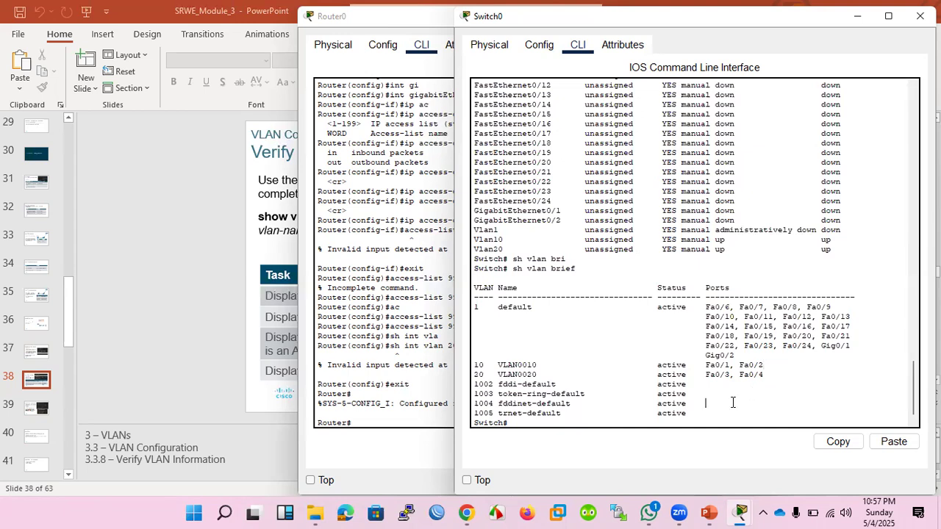
Enter configuration mode on Switch0 and set interface fastEthernet 0/10 to switchport mode access.
type("conftf t")
key("Return")
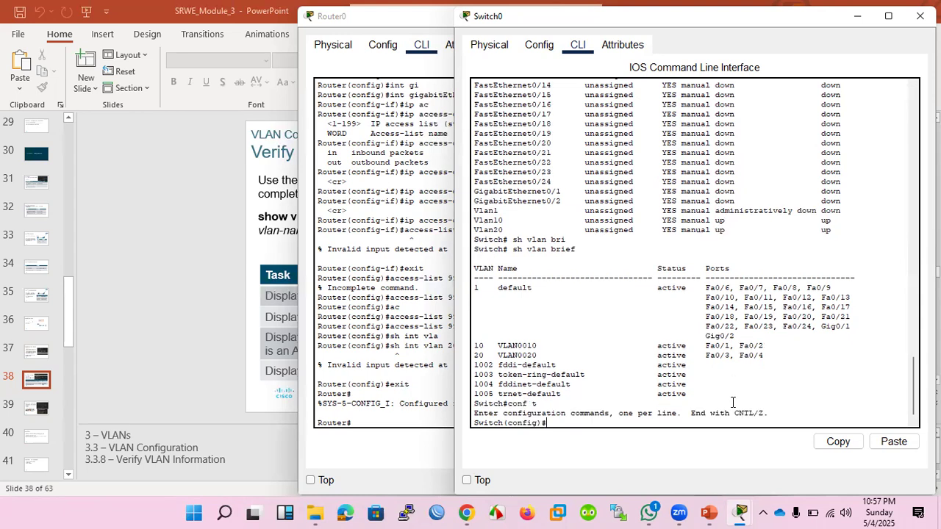
type("int")
key("Tab")
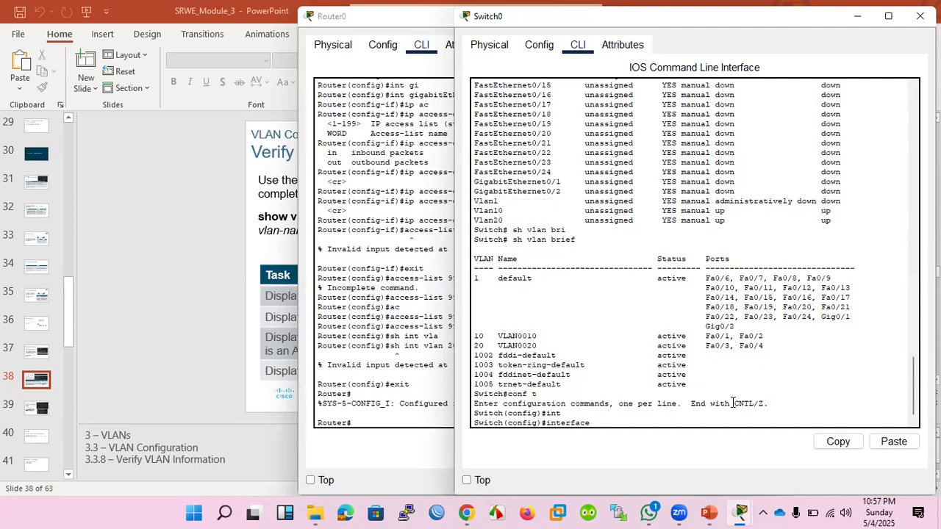
type("fa")
key("Tab")
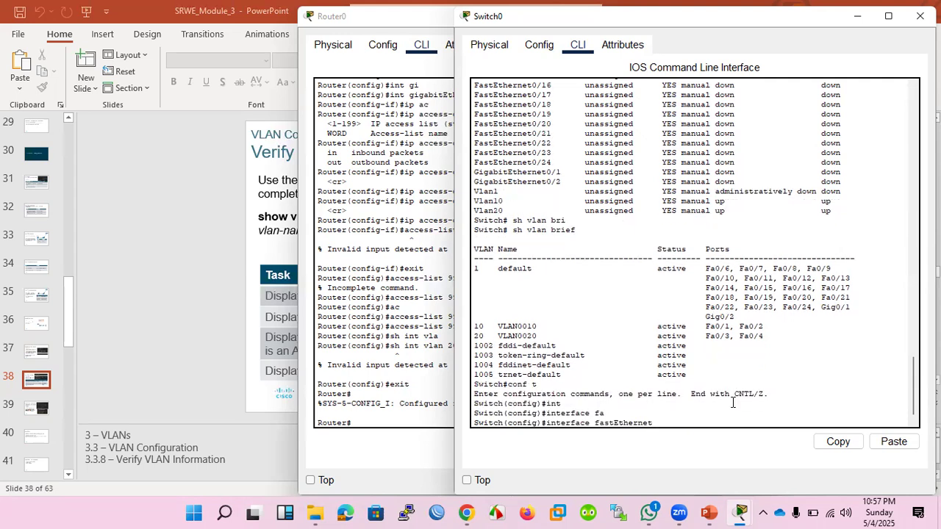
type("0/10")
key("Return")
type("swi")
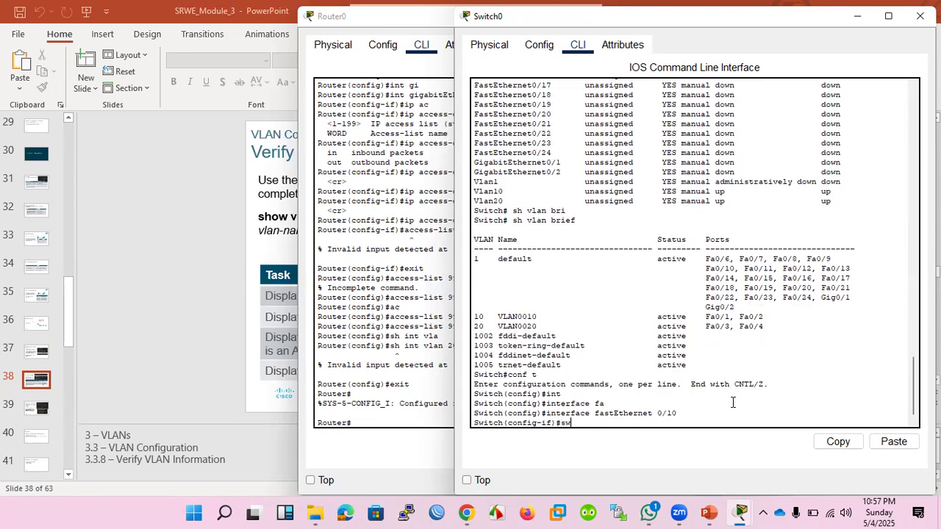
key("Tab")
type("mo")
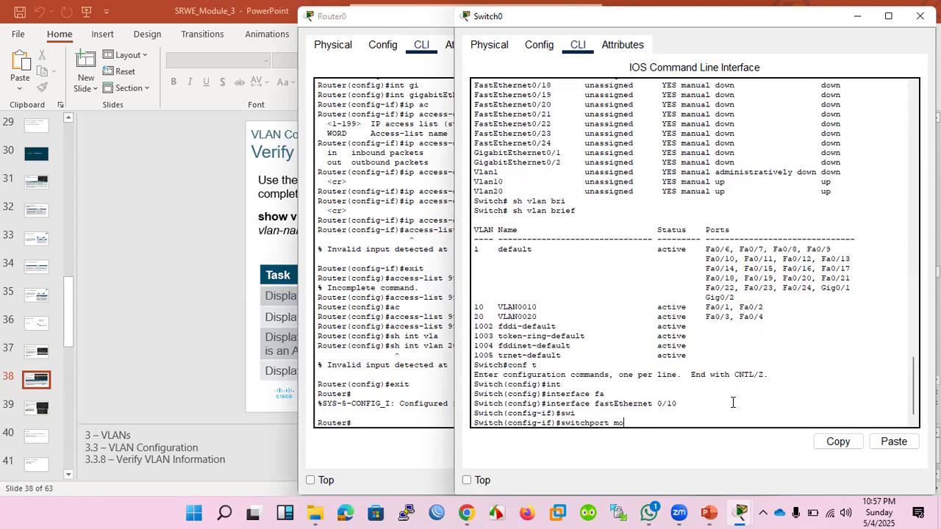
key("Tab")
type("ac")
key("Tab")
key("Return")
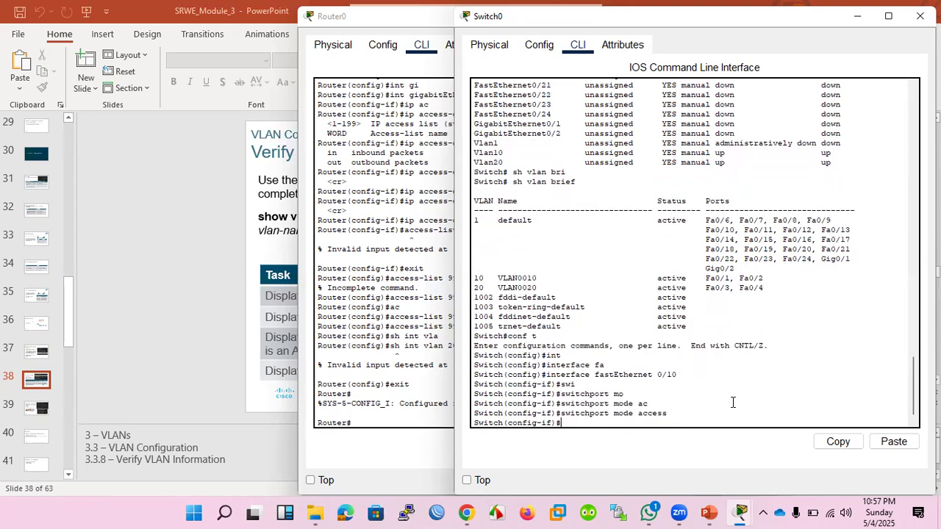
Assign interface fastEthernet 0/10 to VLAN 10 with switchport access vlan 10.
type("swi")
key("Tab")
type("ac")
key("Tab")
type("vla")
key("Tab")
type("10")
key("Return")
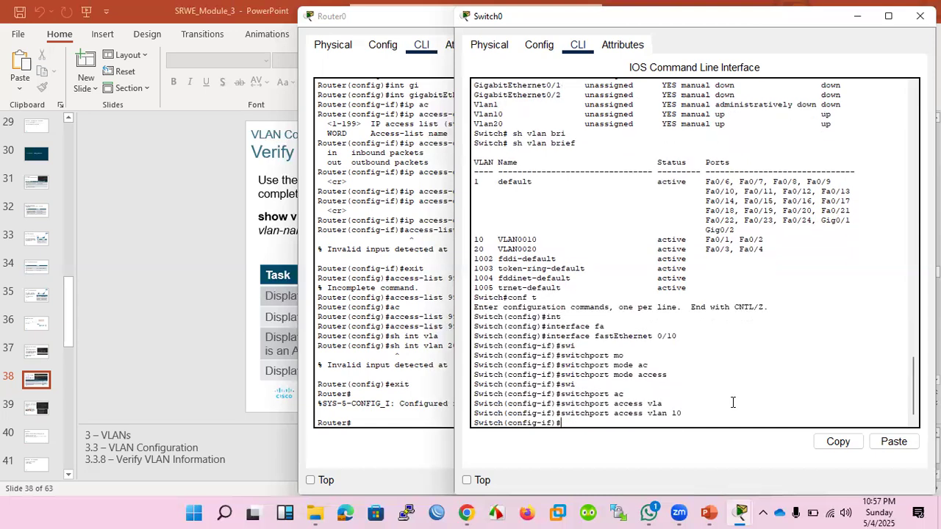
End the configuration, rerun sh vlan brief to check VLAN 10's membership of Fa0/10, and return to the PowerPoint slide.
type("end")
key("Return")
type("conf t")
key("Up")
key("Up")
key("Return")
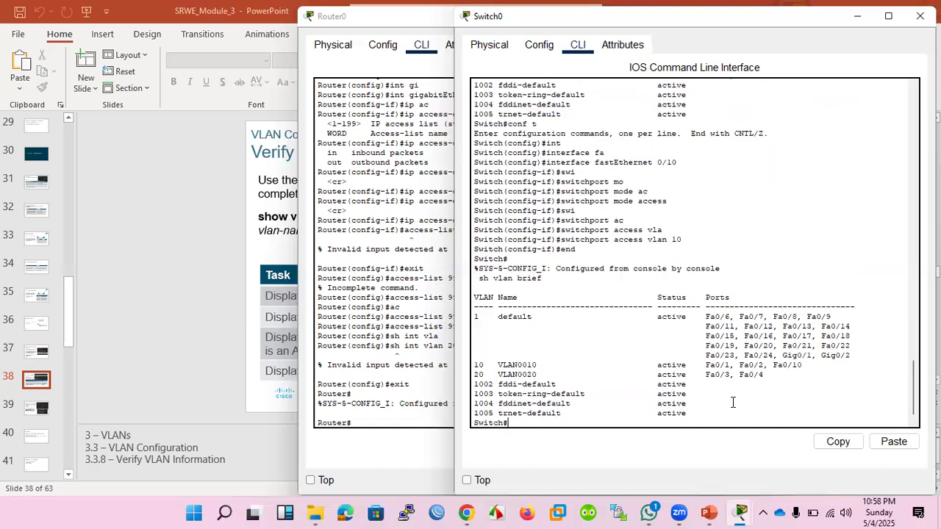
left_click_drag(773, 365, 800, 366)
left_click(715, 512)
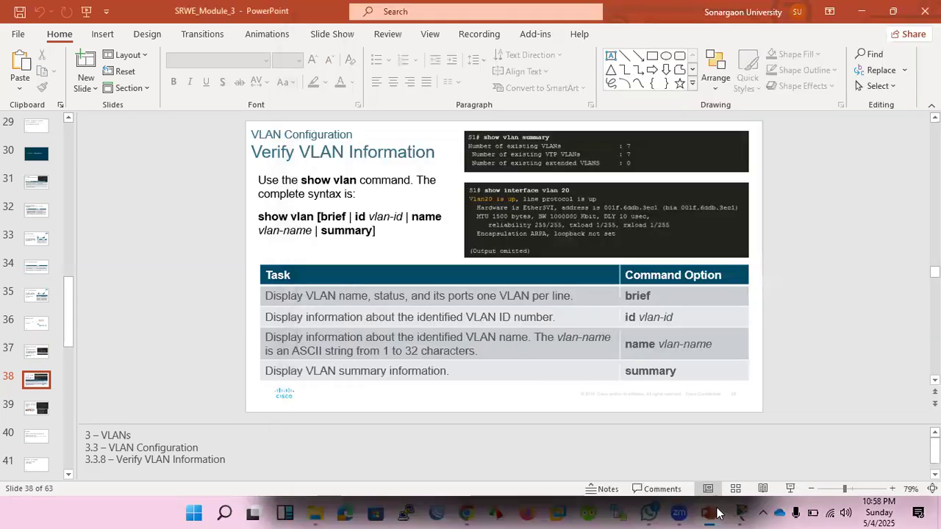
Advance to the Change VLAN Port Membership slide, then enter configuration mode for interface fastEthernet 0/10 in Switch0's CLI.
scroll(534, 270, "down", 1)
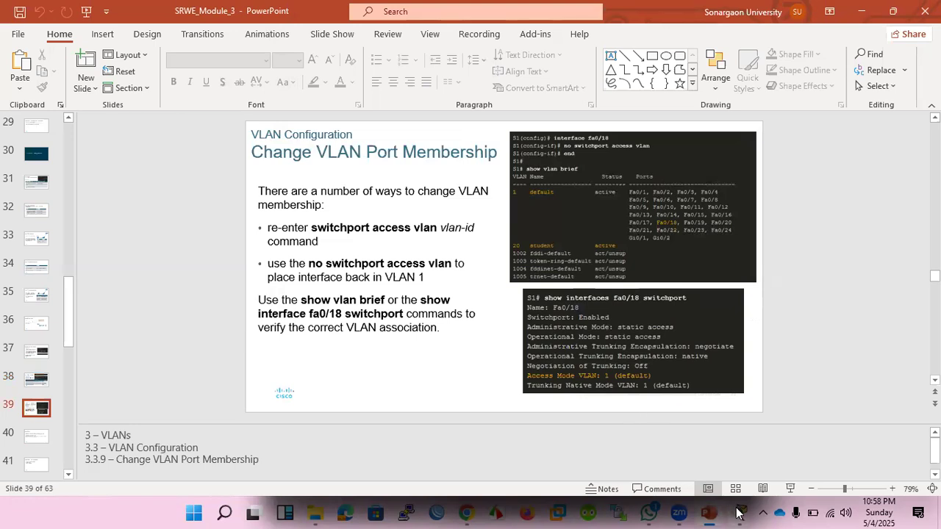
mouse_move(740, 512)
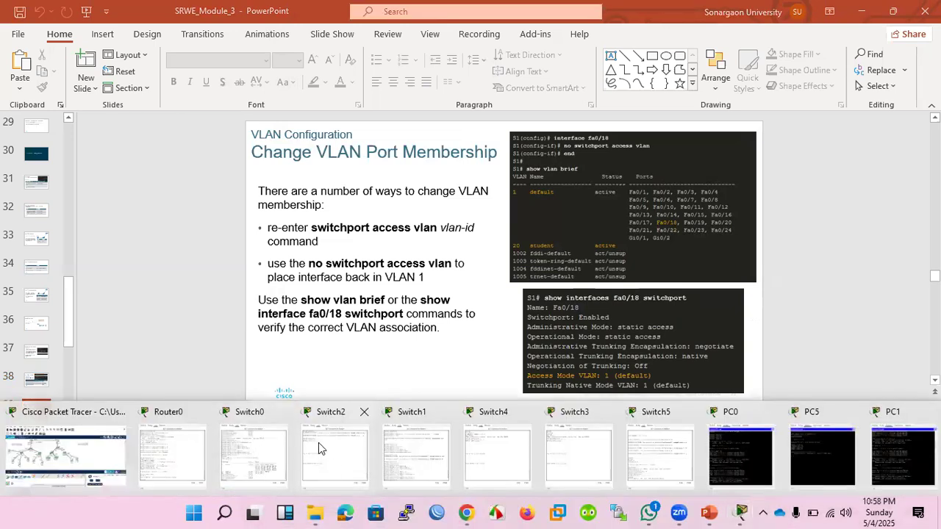
left_click(269, 451)
key("Up")
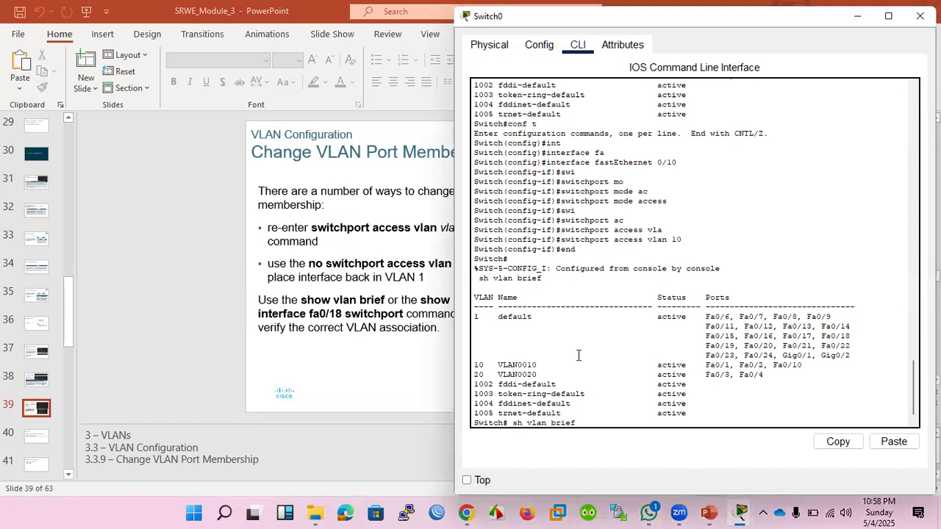
key("BackSpace")
key("BackSpace")
key("BackSpace")
key("BackSpace")
key("BackSpace")
key("BackSpace")
key("BackSpace")
key("BackSpace")
key("BackSpace")
key("BackSpace")
key("BackSpace")
key("BackSpace")
key("BackSpace")
key("BackSpace")
key("BackSpace")
type("conft")
key("BackSpace")
type("t")
key("Return")
type("switchport mode access")
key("Up")
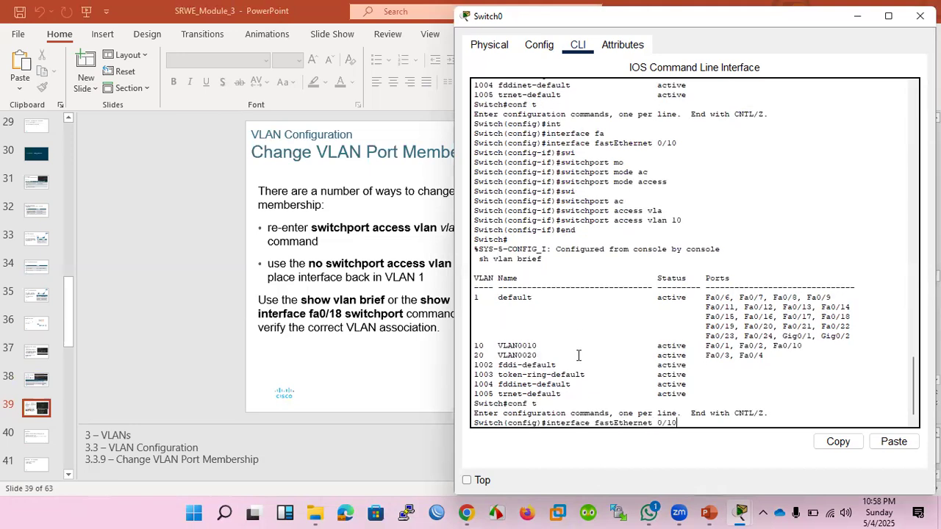
key("Return")
Remove interface fastEthernet 0/10 from VLAN 10 with no switchport access vlan 10.
type("n")
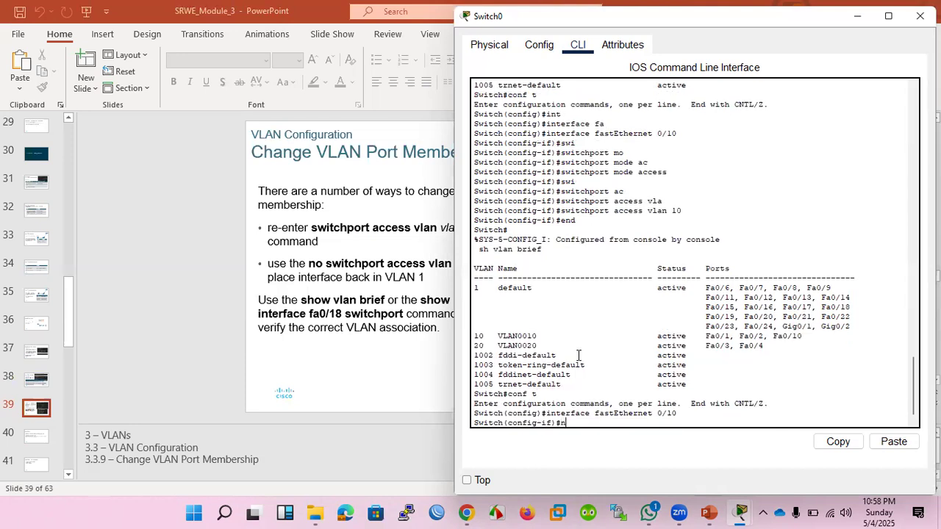
type("o swi")
key("Tab")
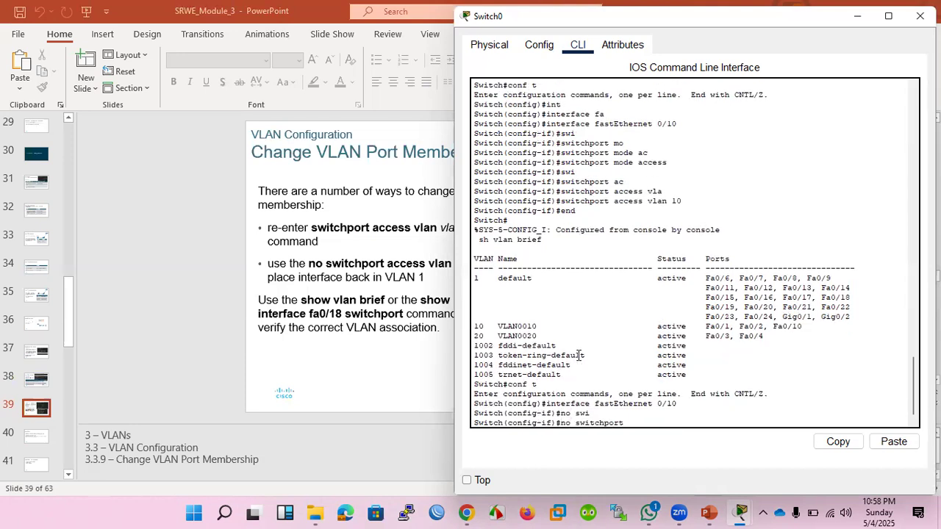
type("mo")
key("Tab")
type("ac")
key("BackSpace")
key("BackSpace")
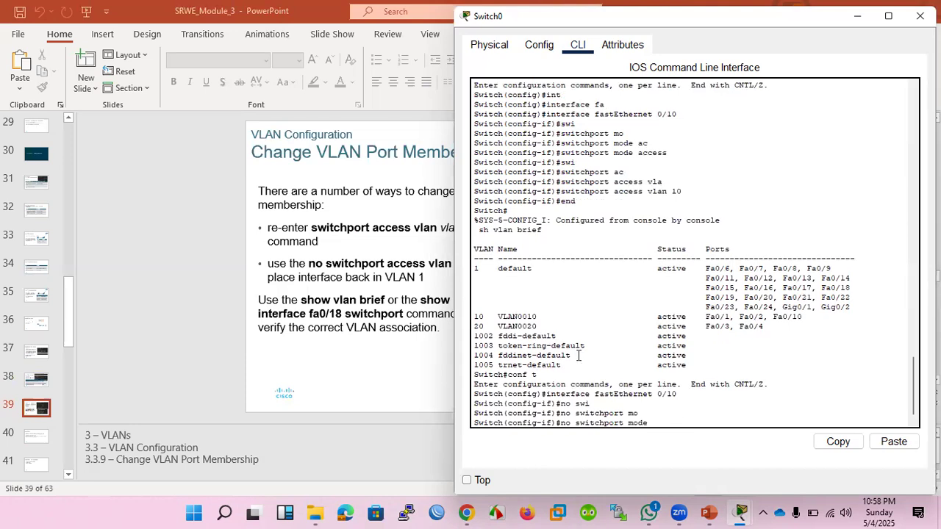
key("BackSpace")
key("BackSpace")
key("BackSpace")
key("BackSpace")
key("BackSpace")
type("access")
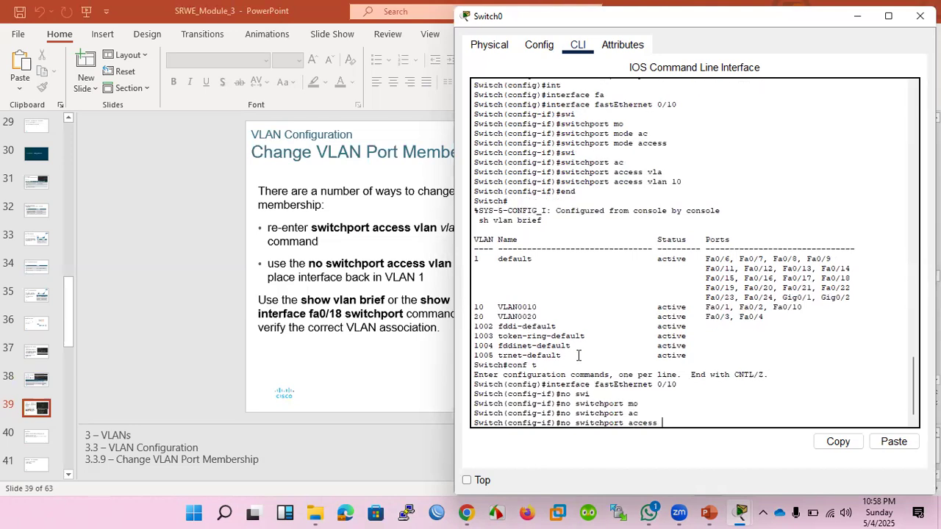
key("Tab")
type("vla")
key("Tab")
type("10")
key("Return")
Run do sh vlan br to check the VLAN membership of Fa0/10, and return to the PowerPoint slide.
key("Return")
key("Return")
key("Return")
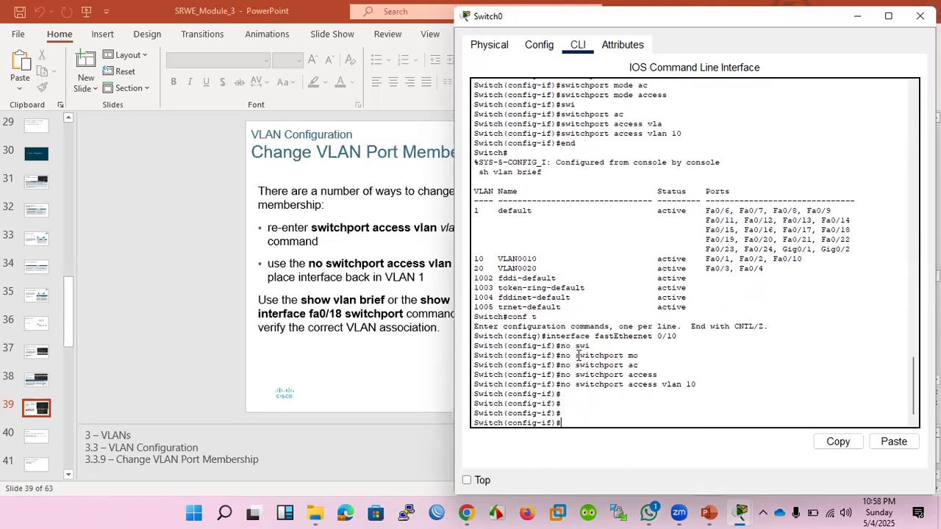
type("do sh b")
key("BackSpace")
key("BackSpace")
type("vlan br")
key("Return")
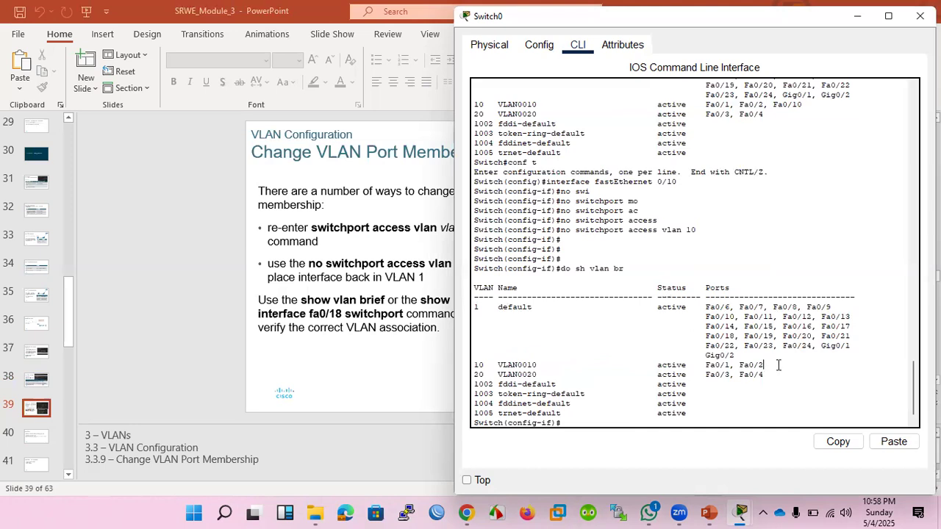
left_click(713, 513)
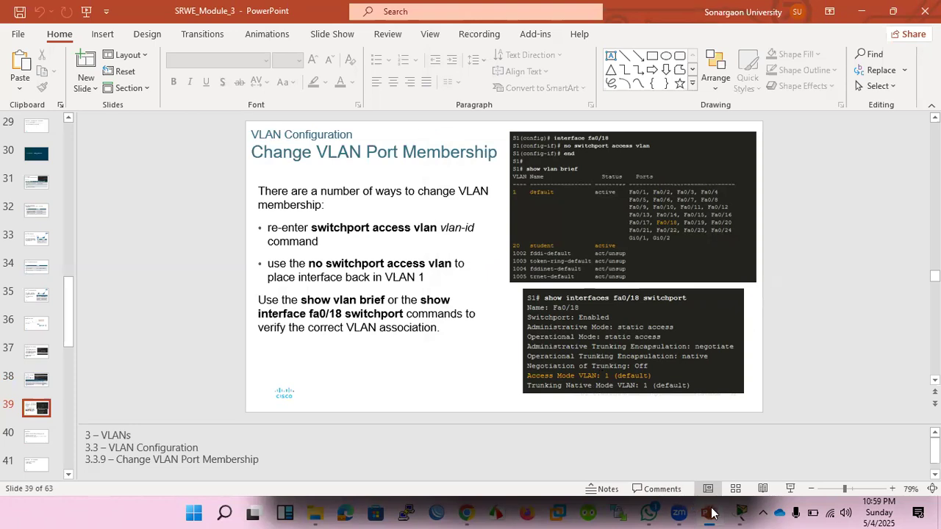
Go back to Switch0's CLI, run do sh int fa0/1 sw and check the port's administrative mode and access VLAN.
mouse_move(741, 513)
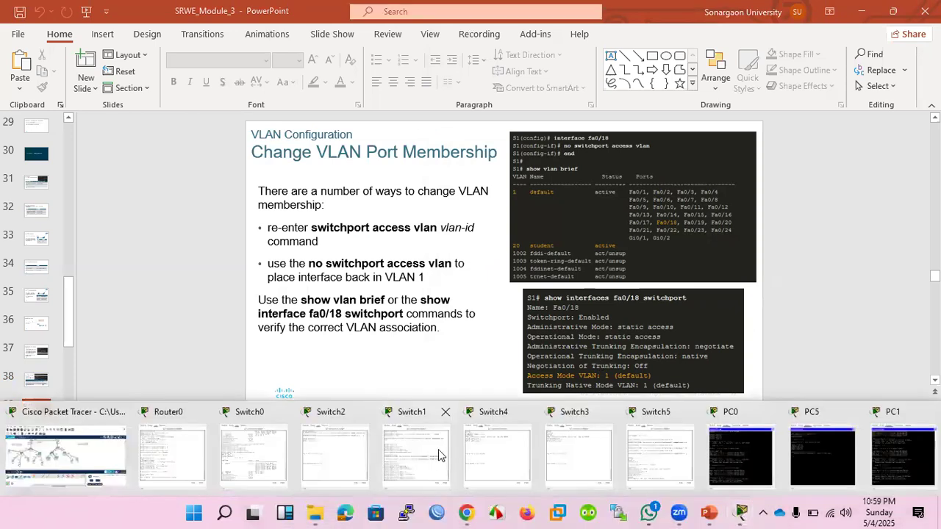
left_click(242, 448)
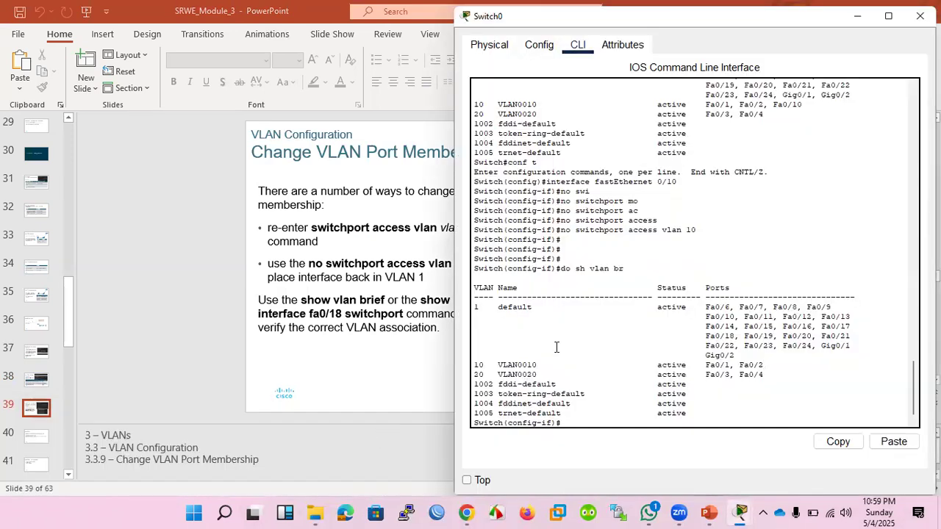
type("do sh int fa")
key("Tab")
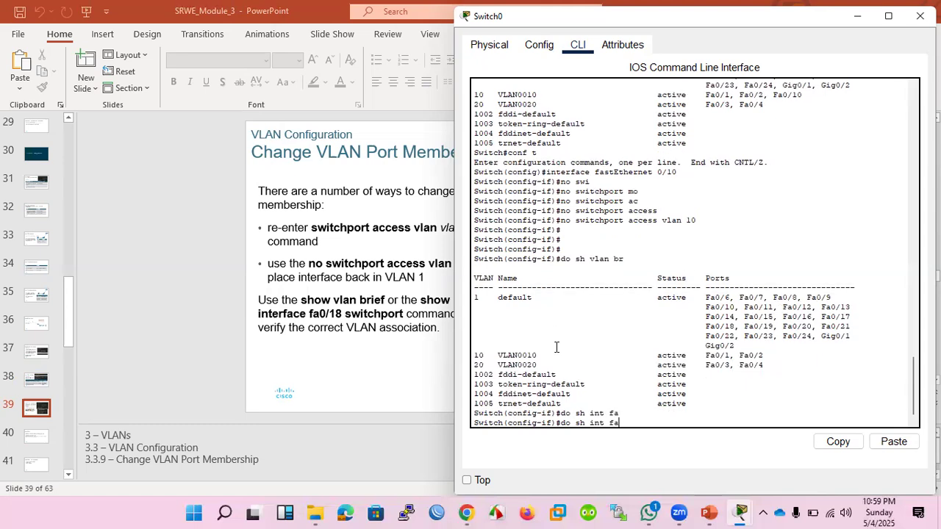
type("0/1 sw")
key("Return")
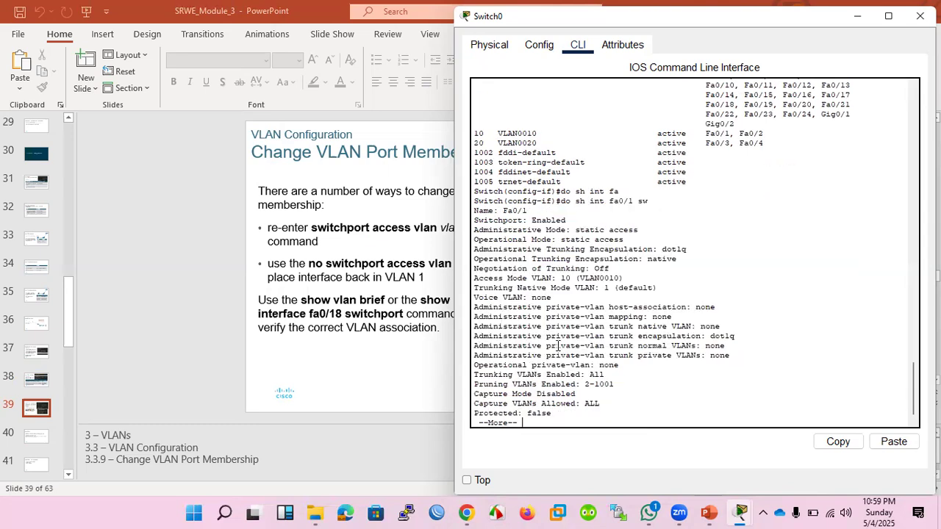
left_click_drag(609, 229, 637, 230)
scroll(629, 388, "down", 1)
key("space")
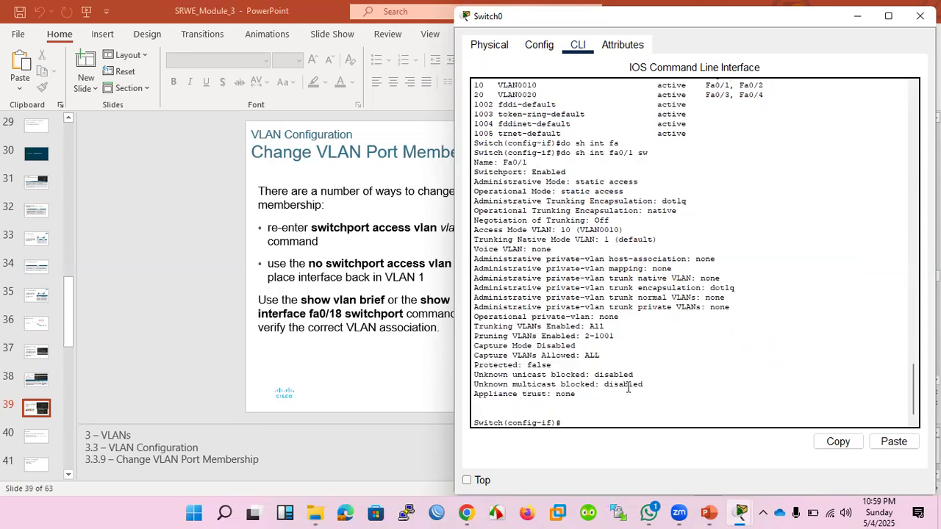
left_click_drag(541, 229, 574, 231)
Run do sh int fa0/5 sw and check the administrative mode and trunking VLANs of Fa0/5 through the end of the output.
left_click(524, 382)
key("Up")
key("Up")
key("Down")
key("Left")
key("Left")
key("Left")
key("BackSpace")
type("5")
key("Return")
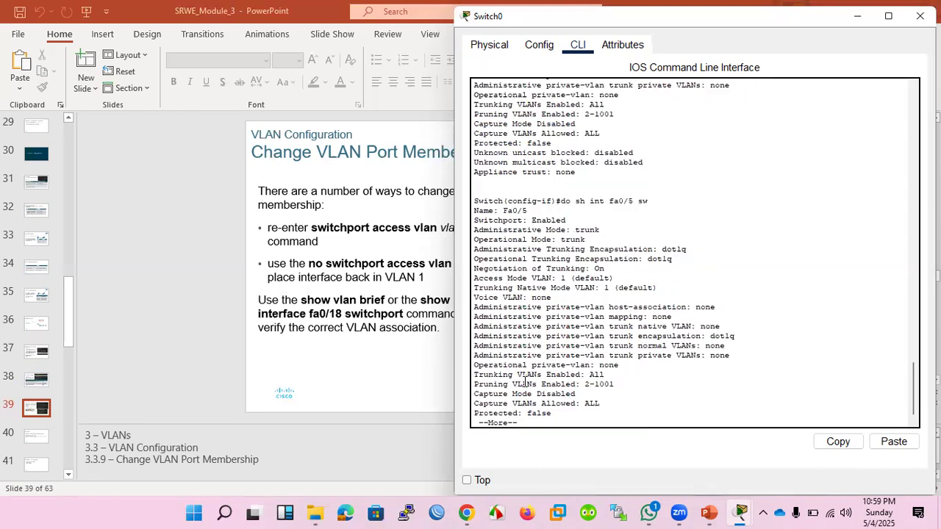
double_click(582, 230)
scroll(582, 366, "down", 1)
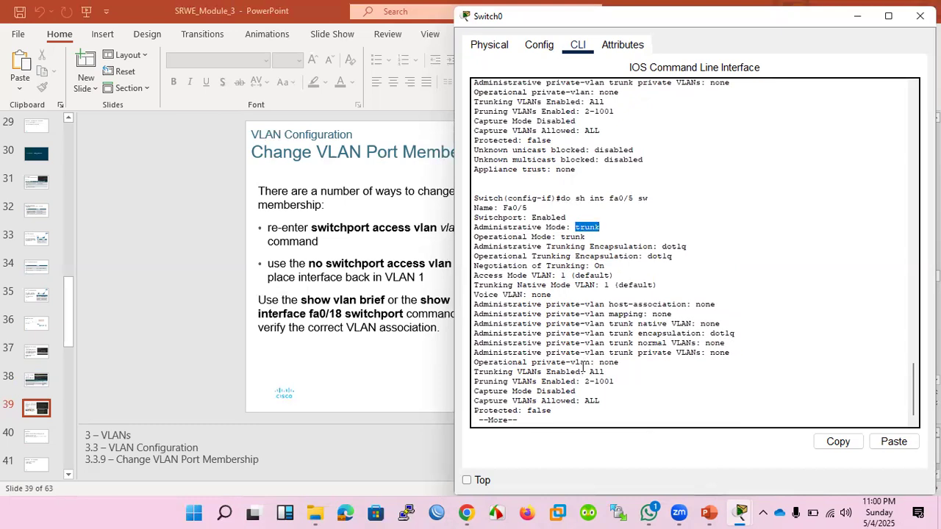
key("space")
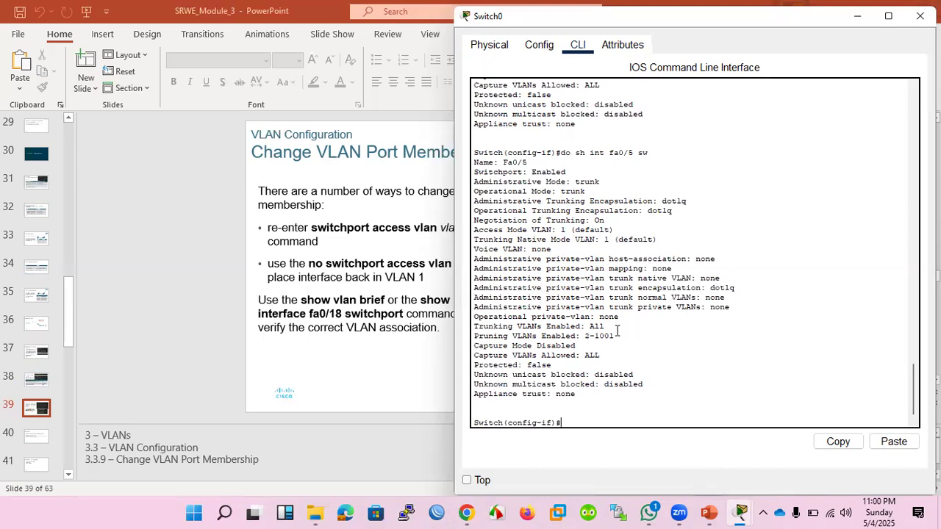
Run no switchport mode tr on the current interface, fastEthernet 0/10.
key("Up")
key("BackSpace")
key("BackSpace")
key("BackSpace")
key("BackSpace")
key("BackSpace")
key("BackSpace")
key("BackSpace")
key("BackSpace")
key("BackSpace")
key("BackSpace")
key("BackSpace")
key("BackSpace")
key("BackSpace")
key("BackSpace")
key("BackSpace")
key("BackSpace")
key("BackSpace")
key("BackSpace")
type("no swi")
key("Tab")
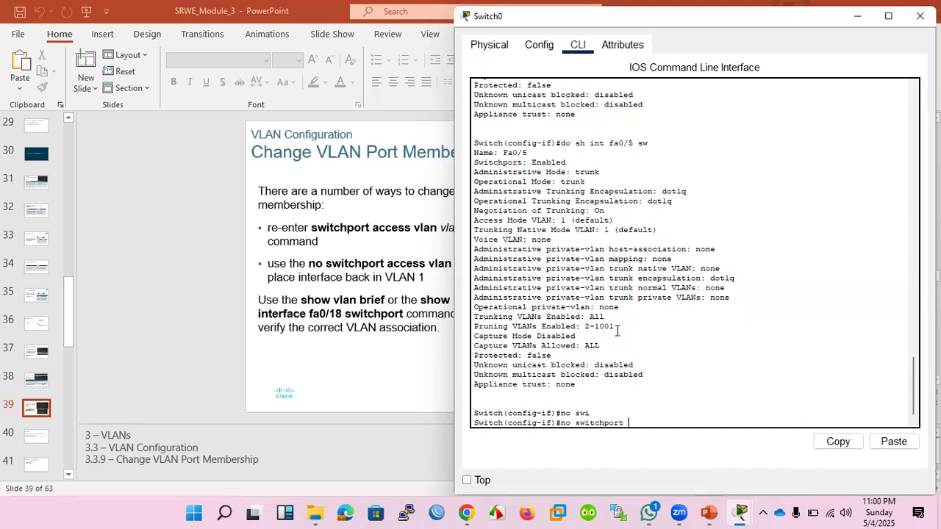
type("mo")
key("Tab")
type("tr")
key("Tab")
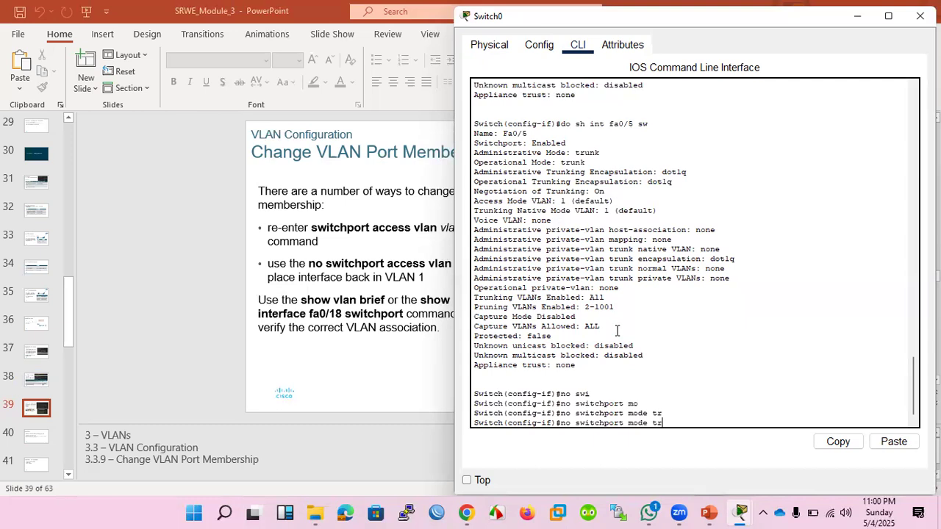
key("Return")
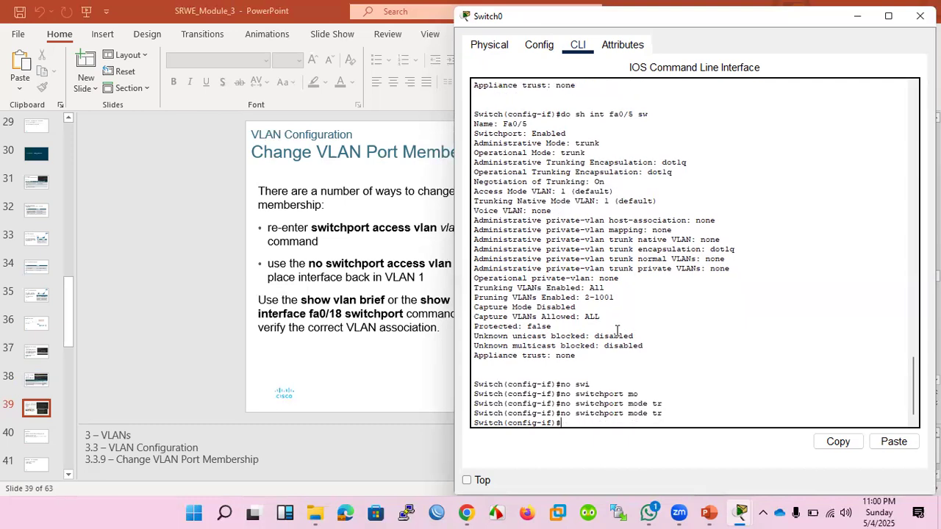
Limit the interface's trunk to VLANs 10 and 20 with switchport trunk allowed vlan 10,20.
type("swi")
key("Tab")
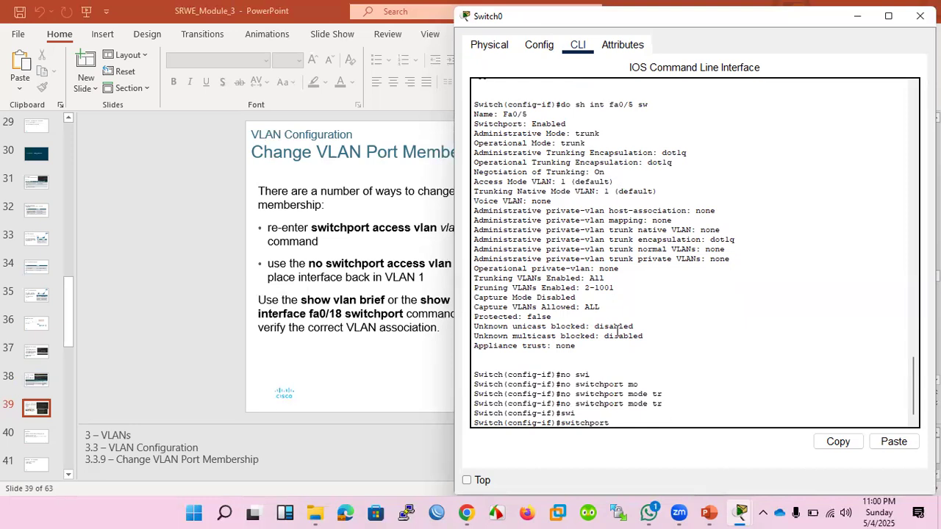
type("tr")
key("Tab")
type("al")
key("Tab")
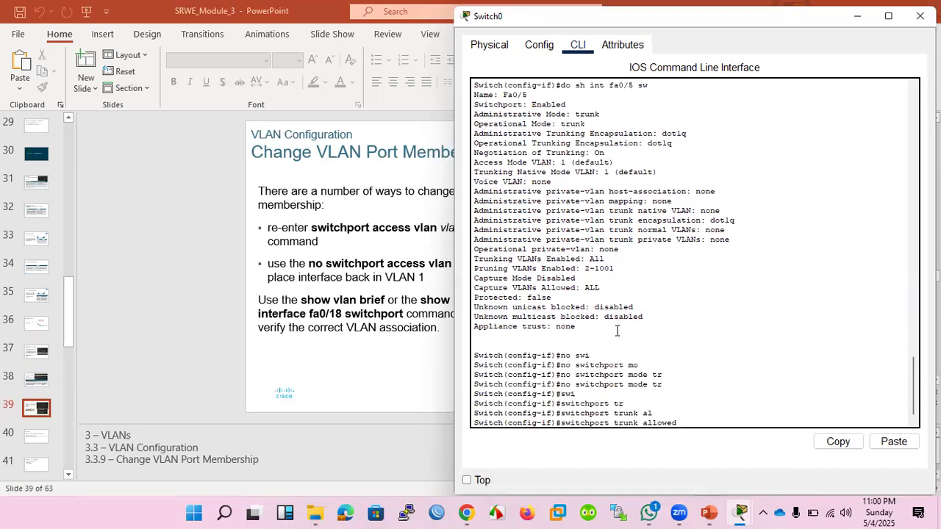
type("v")
key("Tab")
type("10")
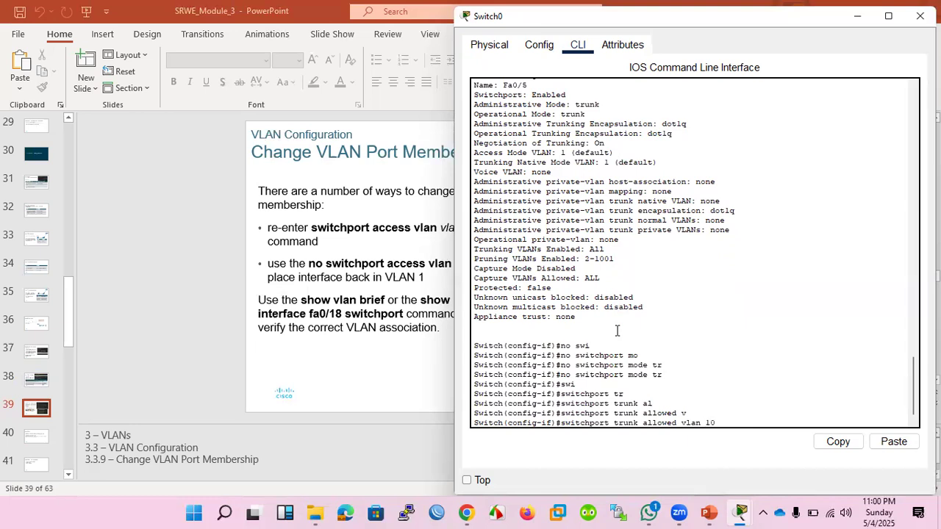
type(",20")
key("Return")
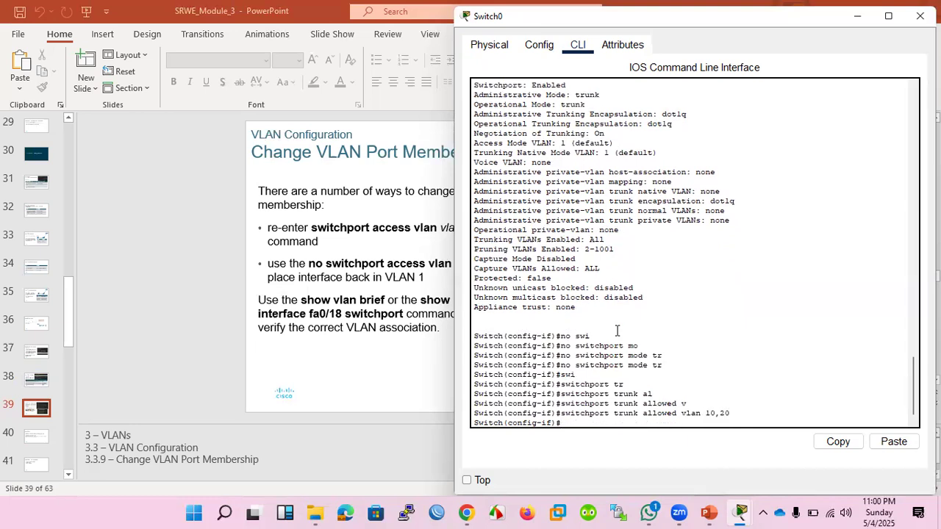
Rerun do sh int fa0/5 sw and review the full switchport output for the trunking VLANs.
type("do sh int fa0/5 sw")
key("Return")
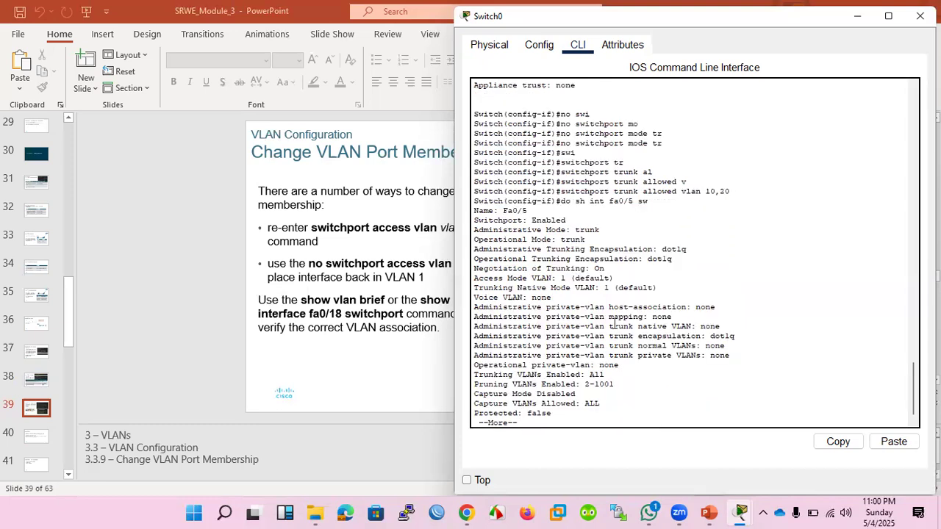
key("space")
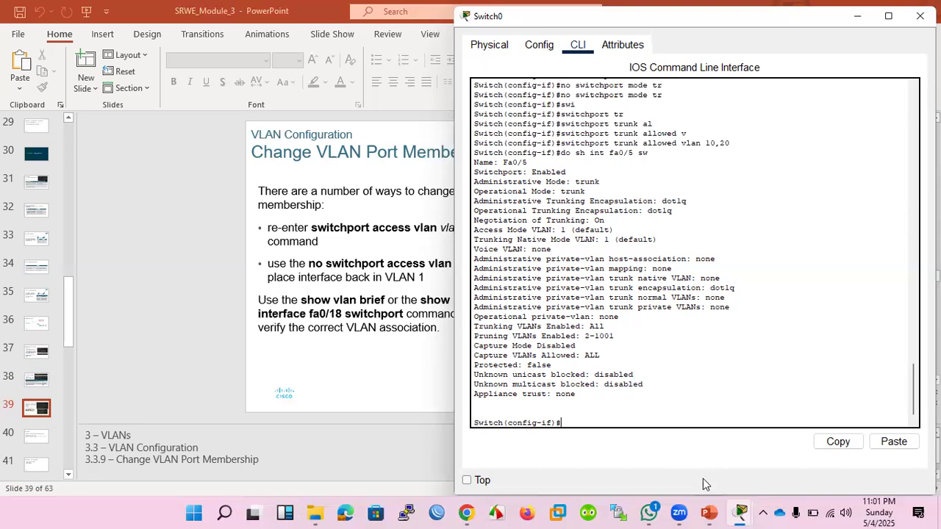
Open PC0's command prompt from the Packet Tracer topology and ping 172.16.20.21 to test inter-VLAN connectivity.
left_click(740, 513)
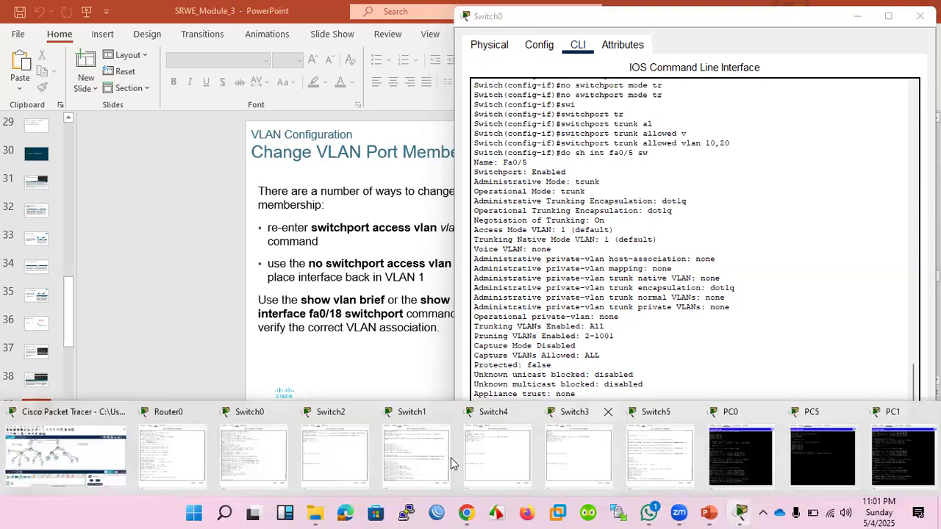
left_click(88, 450)
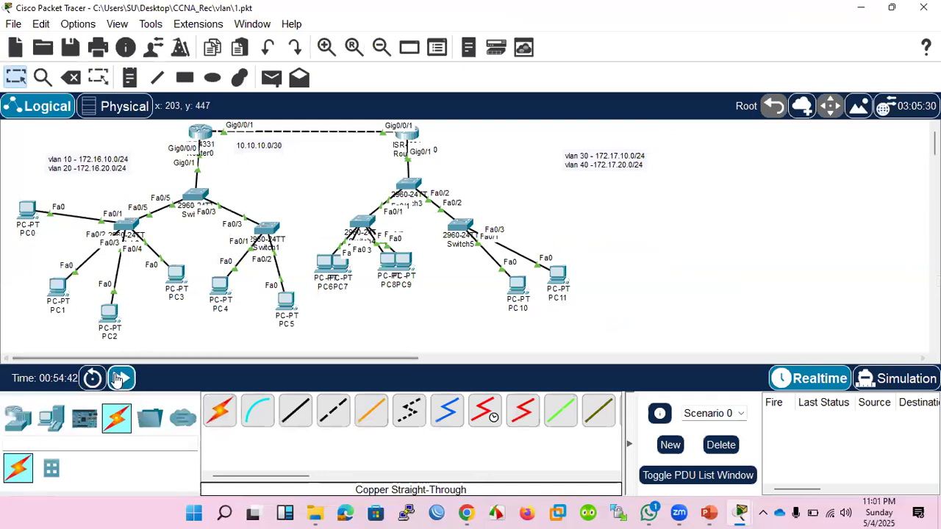
left_click(121, 378)
left_click(22, 211)
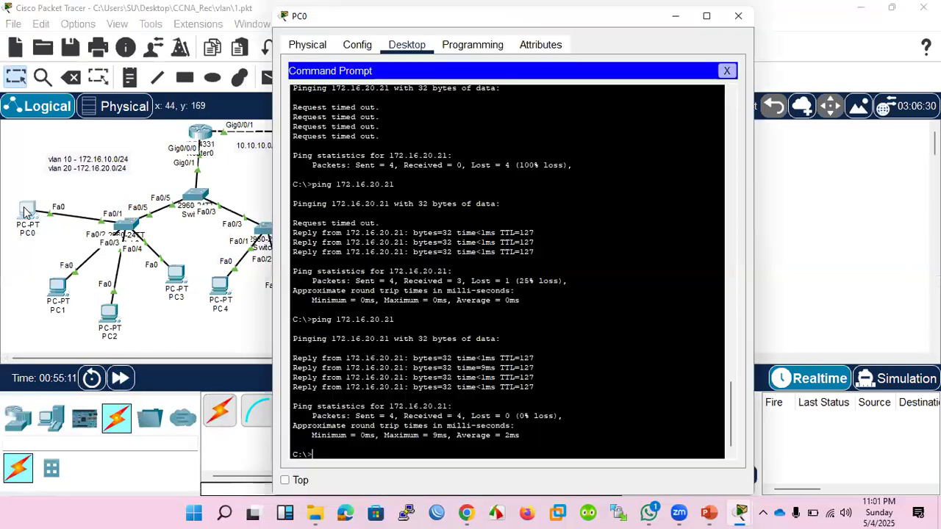
key("Up")
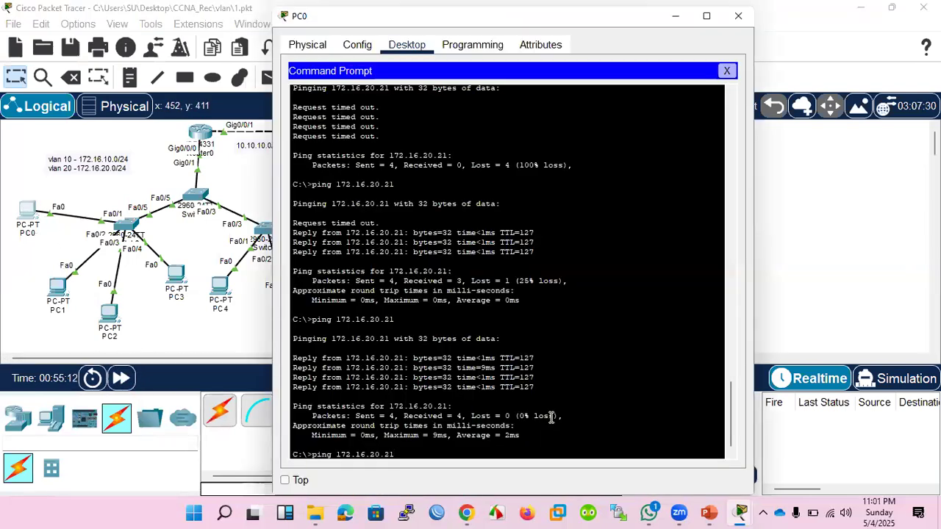
key("Return")
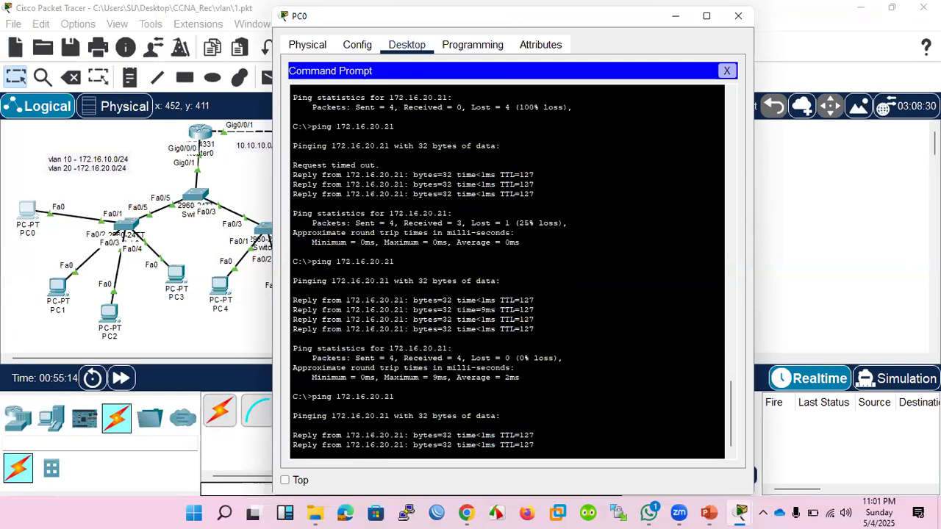
Bring Switch0's command line back up and exit interface configuration mode.
left_click(871, 9)
left_click(871, 9)
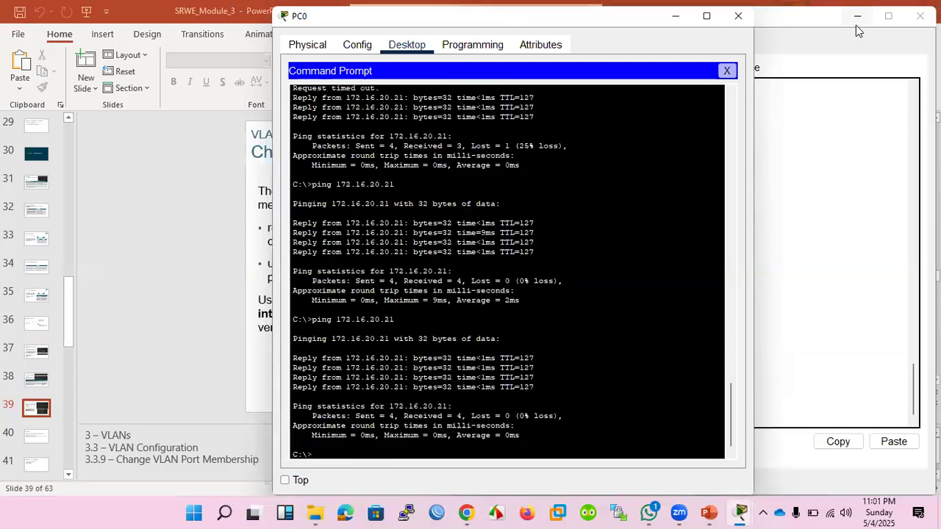
left_click(857, 18)
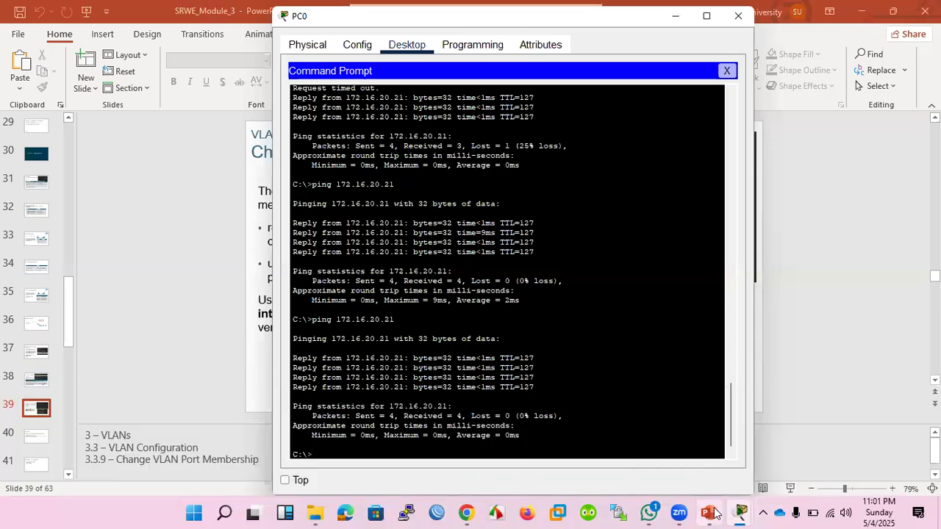
mouse_move(741, 512)
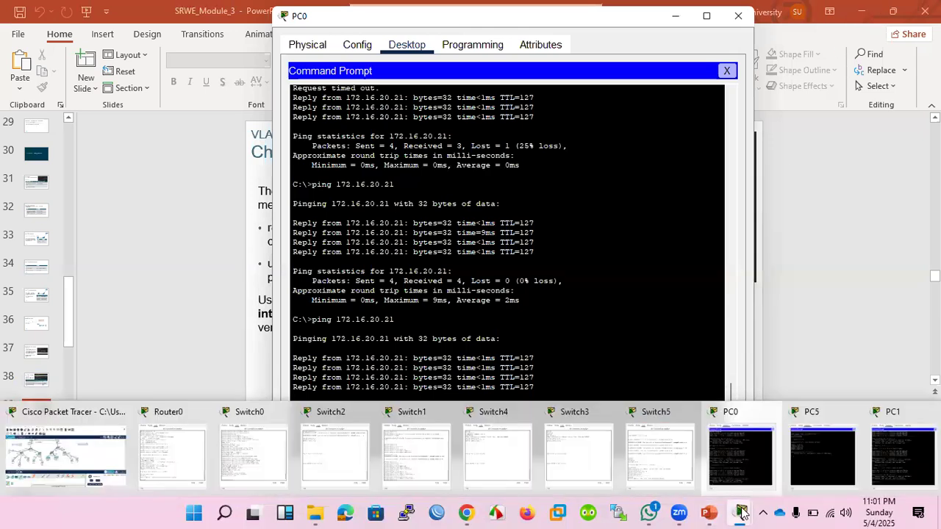
left_click(253, 445)
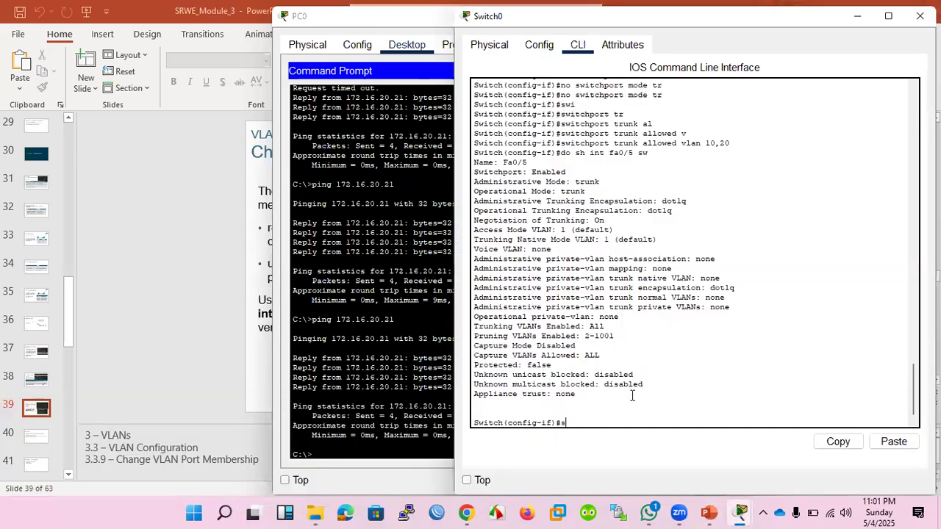
type("exit")
key("Return")
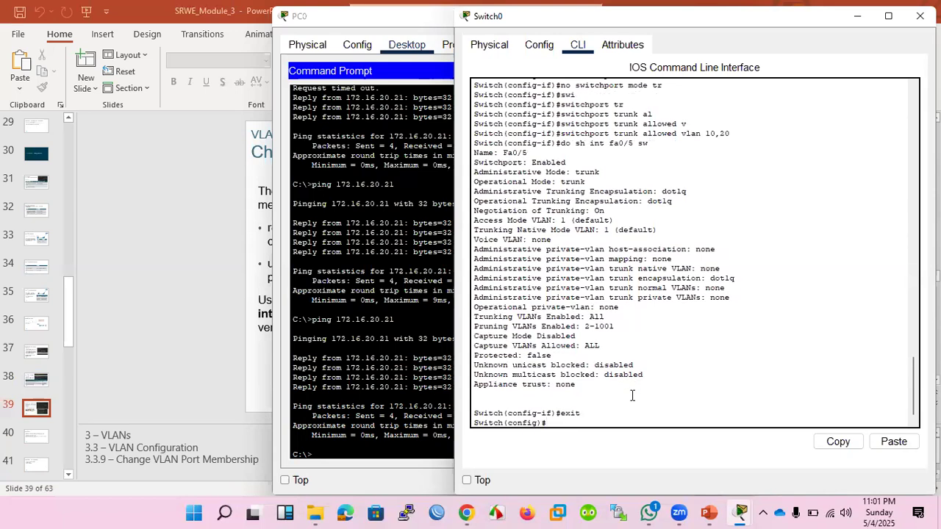
Exit global configuration mode on Switch0 to reach privileged EXEC mode.
type("sh")
key("Tab")
key("BackSpace")
key("BackSpace")
type("exit")
key("Return")
key("Return")
key("Return")
key("Return")
key("Return")
Run show interfaces trunk on Switch0 to check the VLANs allowed on the trunk port.
type("sh")
key("Tab")
type("i")
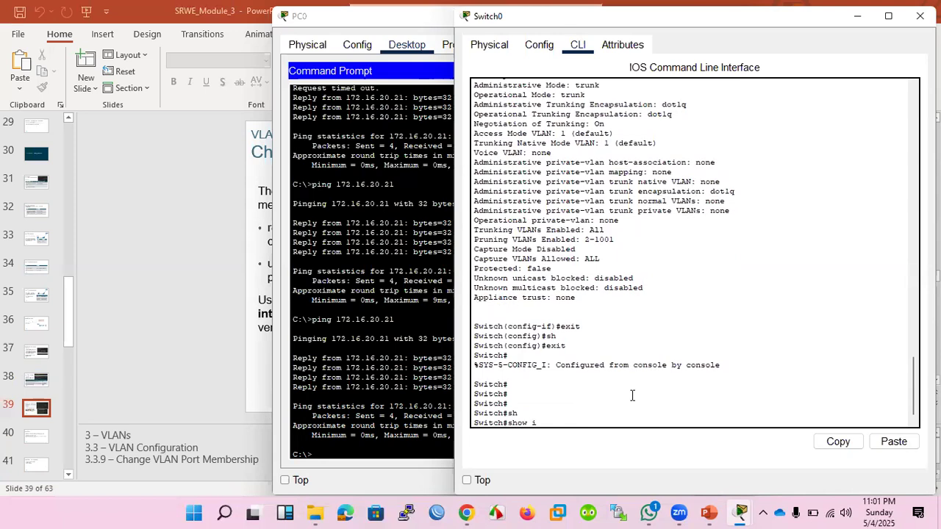
type("nterfaces")
key("Tab")
type("t")
key("Tab")
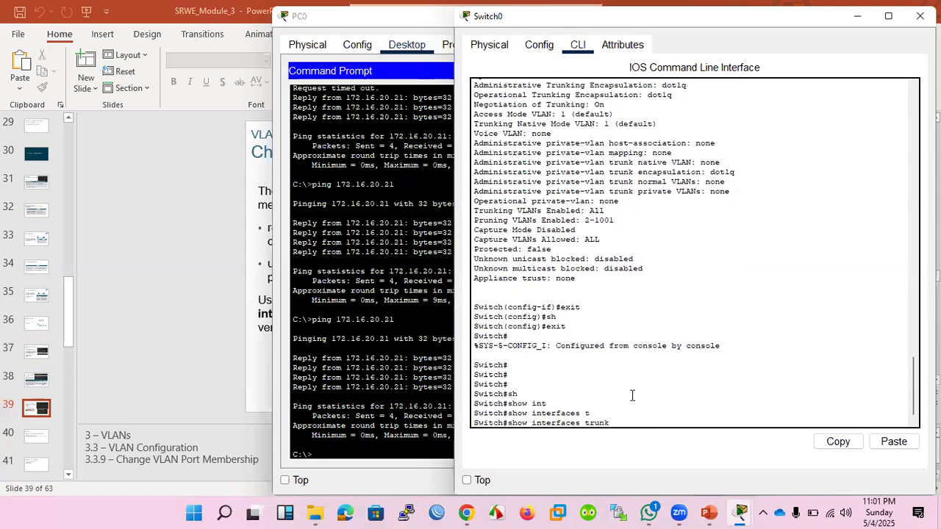
key("Return")
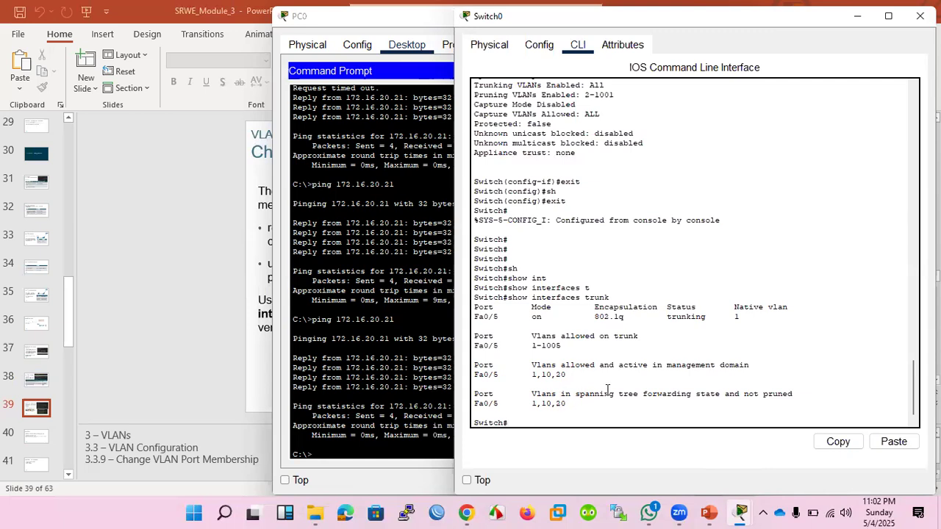
Enter global configuration mode with conf t and open interface fastEthernet 0/5 for configuration.
key("Up")
key("Up")
key("Up")
key("Up")
key("Up")
key("Return")
type("do sh int fa0/5 sw")
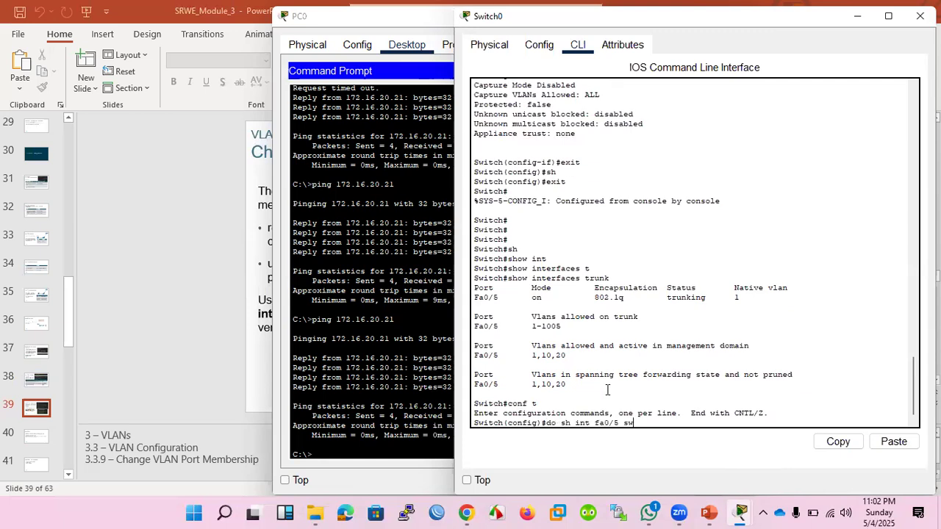
key("Up")
key("Up")
key("Down")
key("Up")
key("Up")
key("Down")
key("Up")
key("Up")
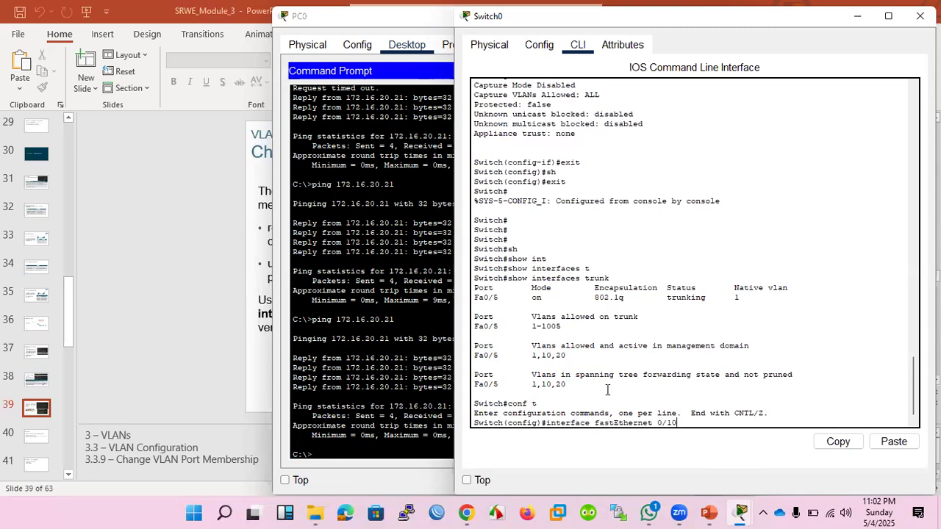
key("BackSpace")
key("BackSpace")
type("5")
key("Return")
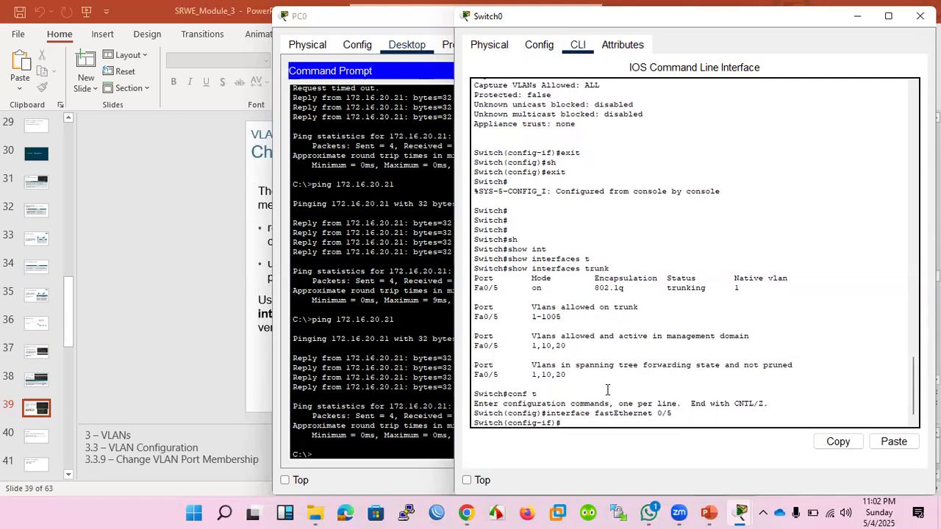
Remove the trunk mode setting from fastEthernet 0/5 with no switchport mode tr.
type("no sw")
key("Tab")
type("mo")
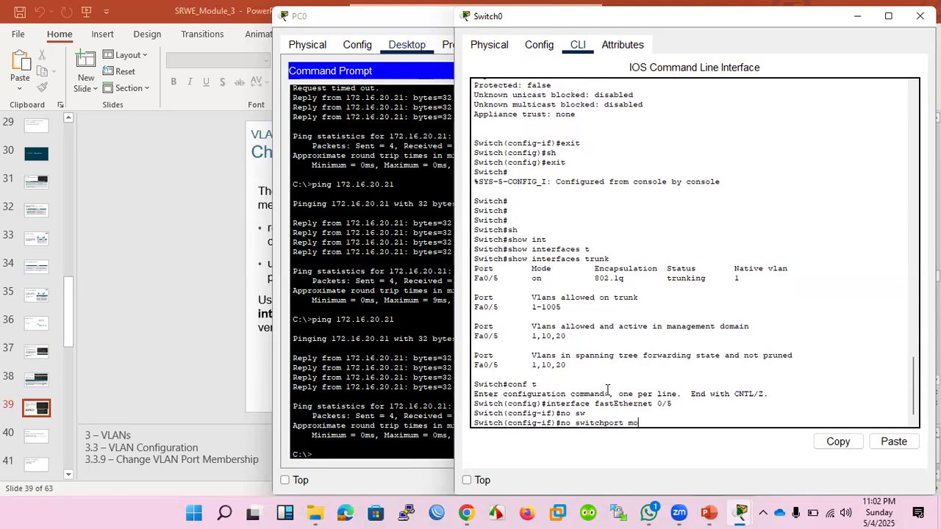
key("Tab")
type("t")
key("Tab")
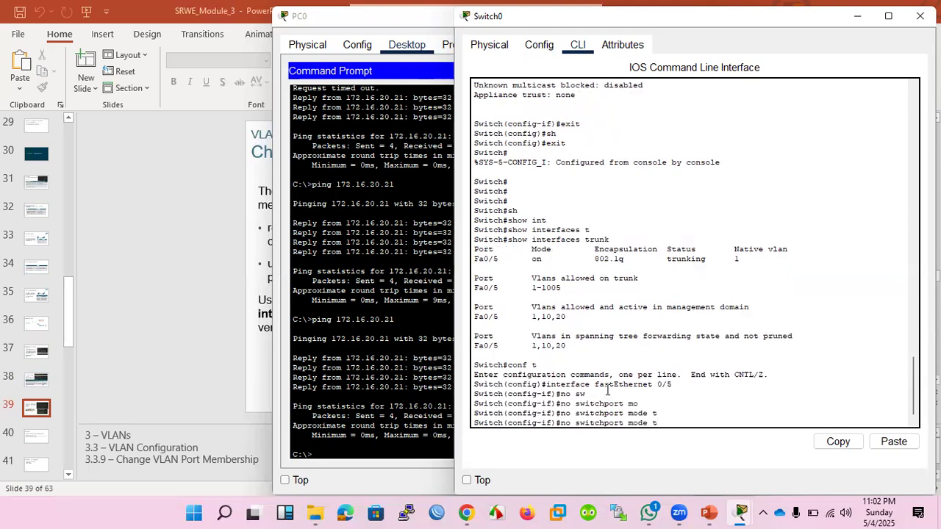
type("r")
key("Return")
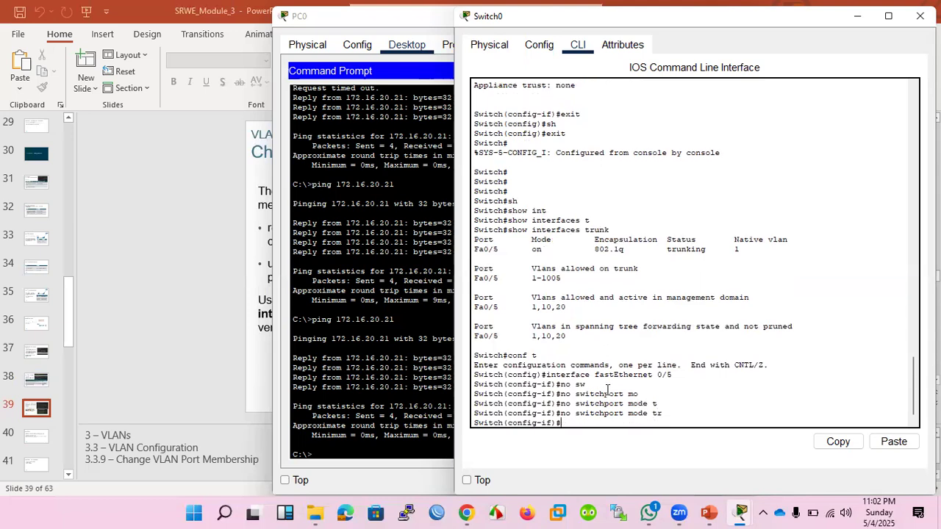
Remove the allowed-VLAN restriction from fastEthernet 0/5 with no switchport trunk allowed vlan 10,20.
type("no swi")
key("Tab")
type("tr")
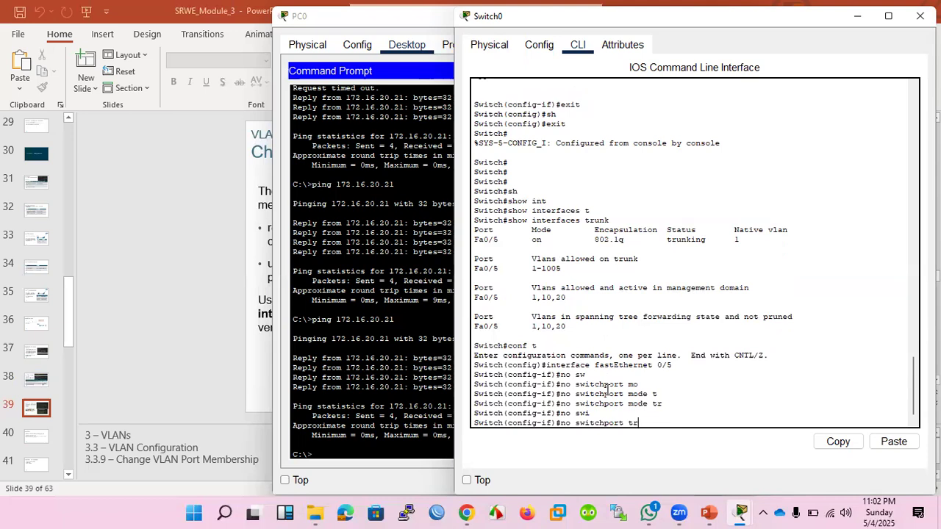
key("Tab")
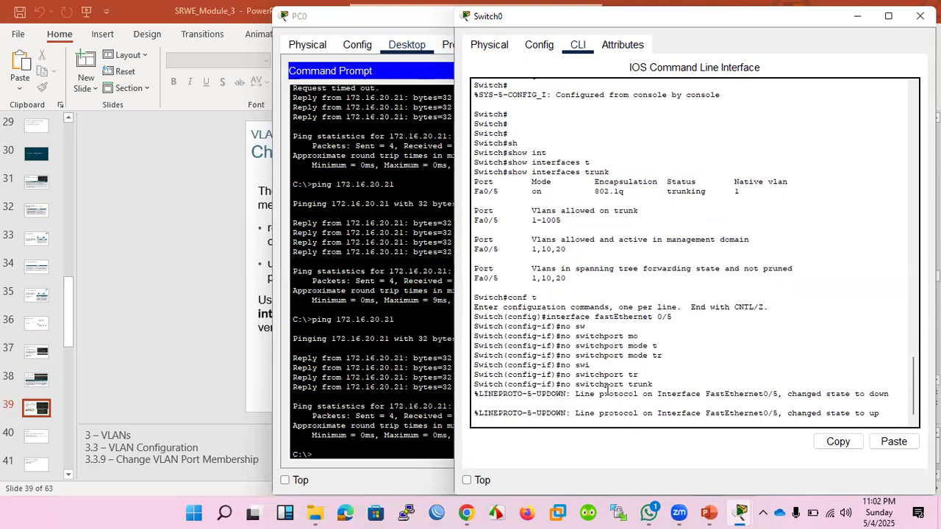
type("a")
key("Tab")
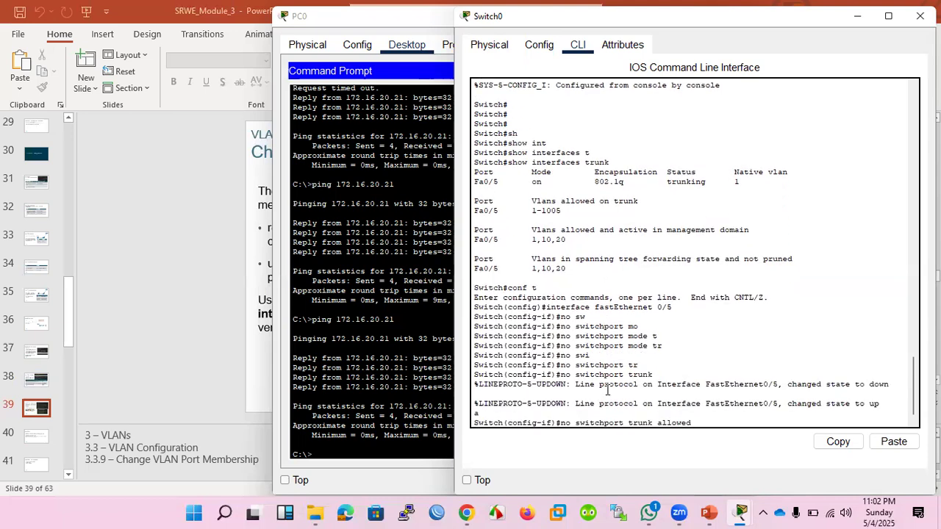
type("vl")
key("Tab")
type("10,20")
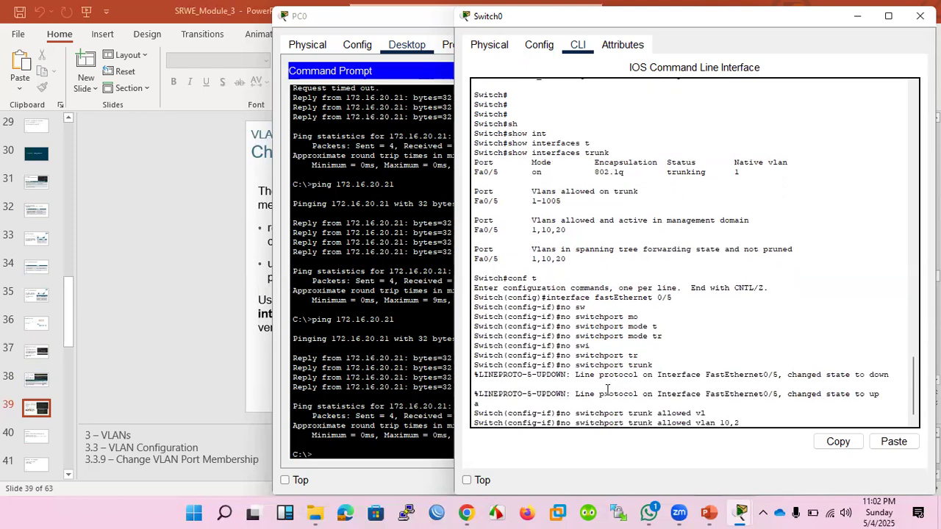
key("Return")
key("Return")
key("Return")
key("Return")
Set fastEthernet 0/5 to permanent trunking with switchport mode trunk.
type("swi")
key("Tab")
type("mo")
key("Tab")
type("t")
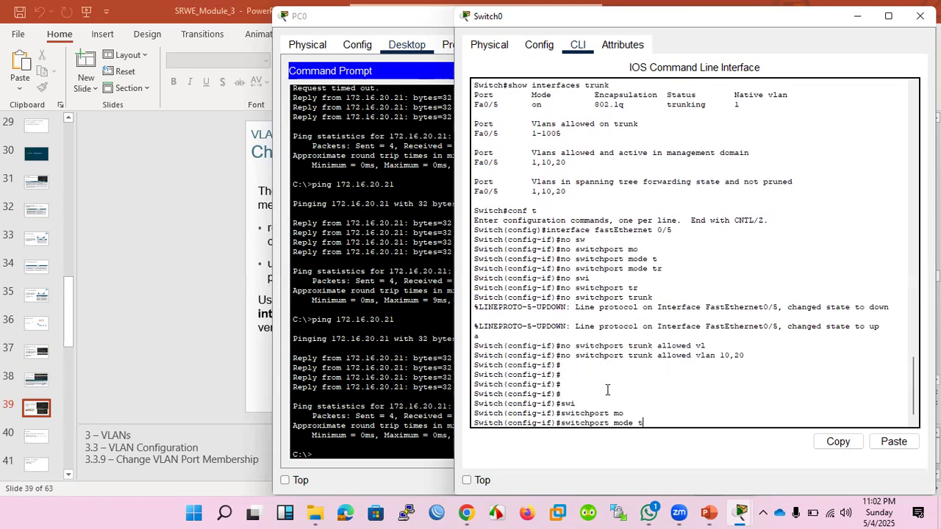
type("runk")
key("Tab")
key("Return")
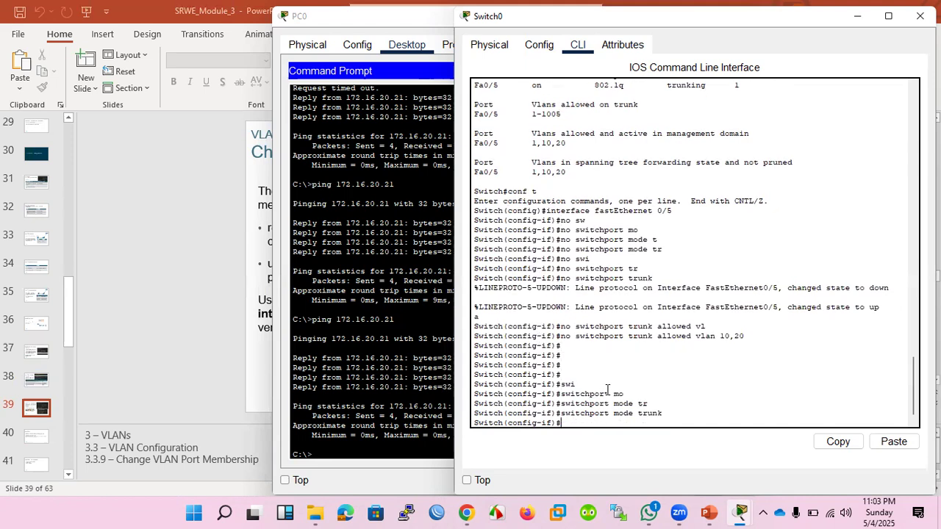
Return to privileged EXEC mode and rerun show interfaces trunk on Switch0.
key("ctrl+z")
type("show interfaces trunk")
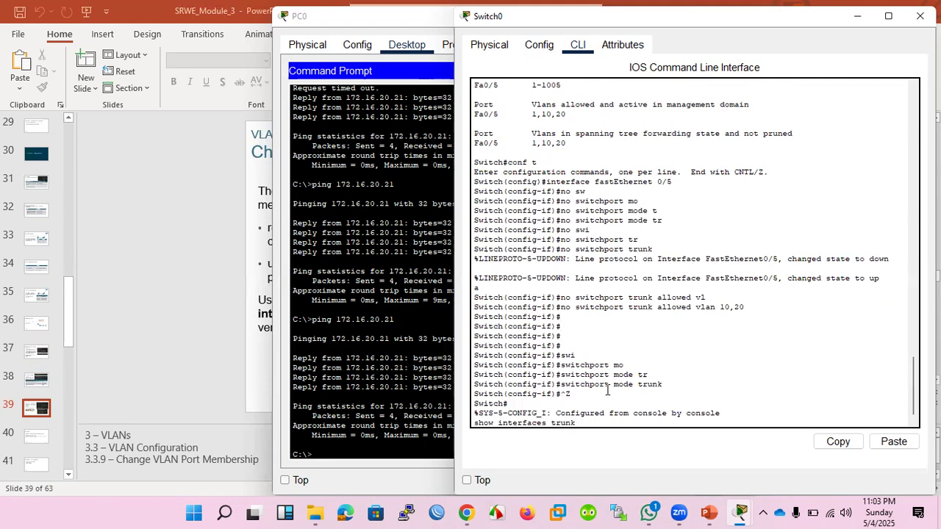
key("Return")
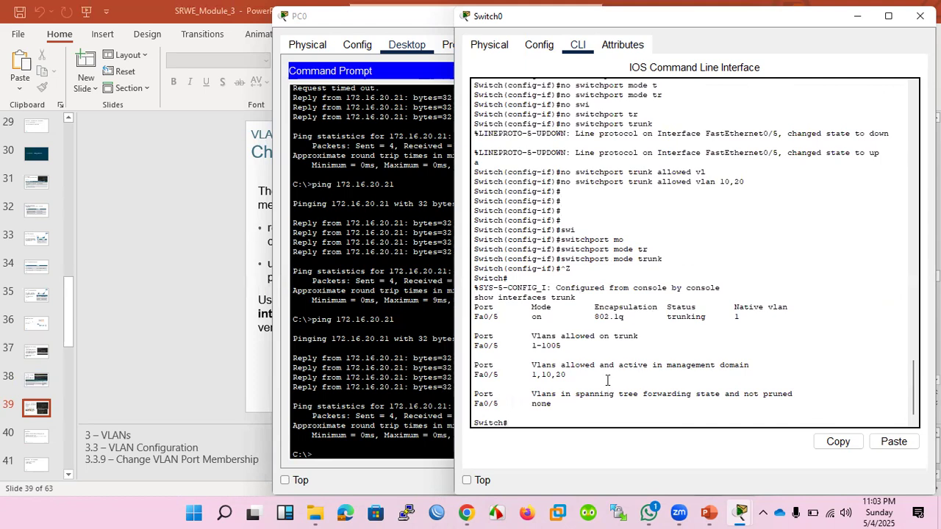
Compare the spanning tree forwarding VLANs for Fa0/5 in the earlier and latest show interfaces trunk outputs.
scroll(597, 327, "up", 6)
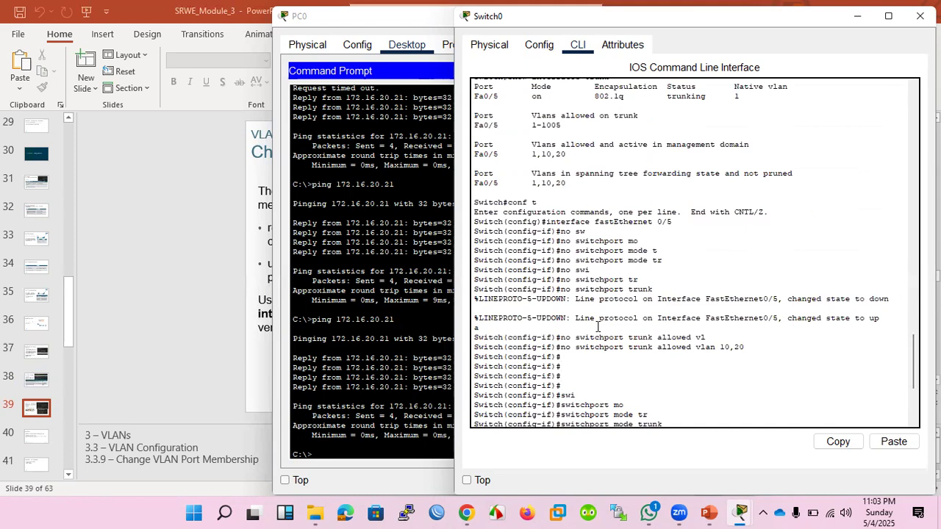
scroll(597, 326, "down", 6)
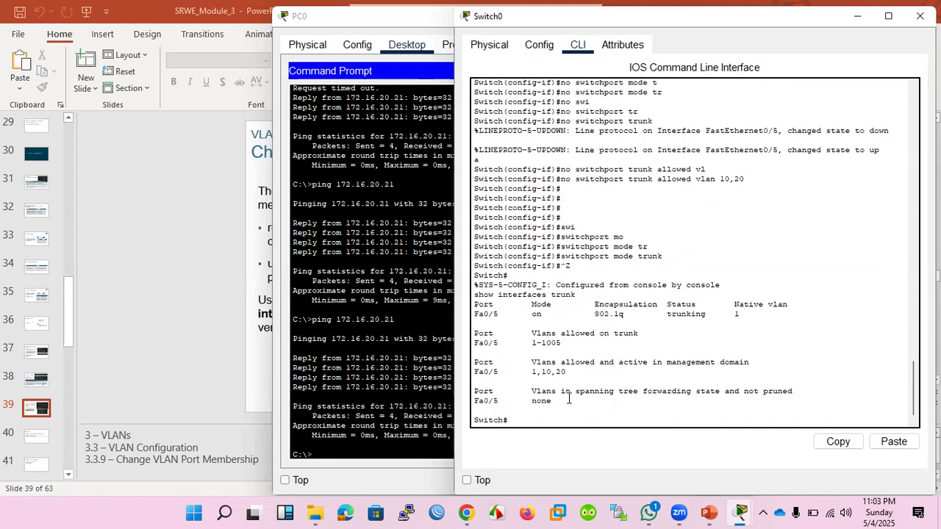
left_click_drag(552, 401, 531, 401)
scroll(537, 393, "up", 3)
scroll(537, 393, "up", 1)
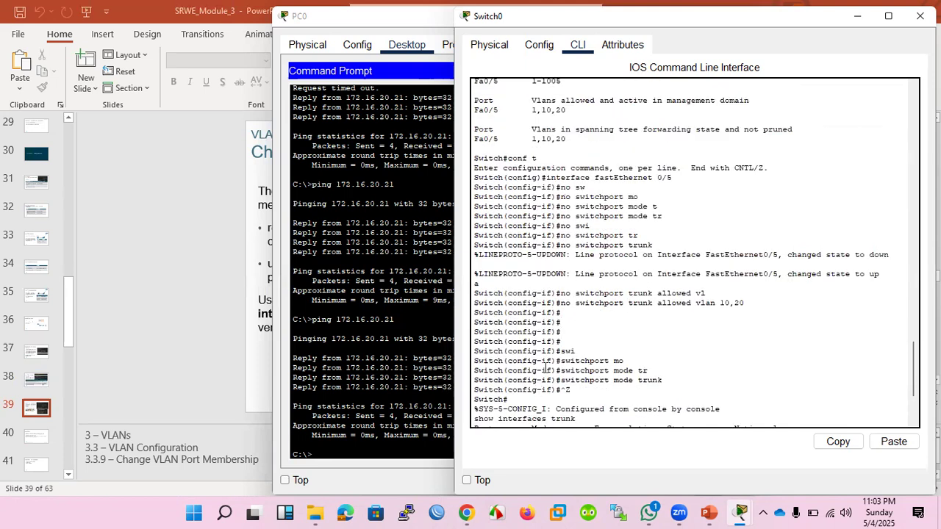
left_click_drag(566, 138, 528, 138)
scroll(617, 294, "down", 5)
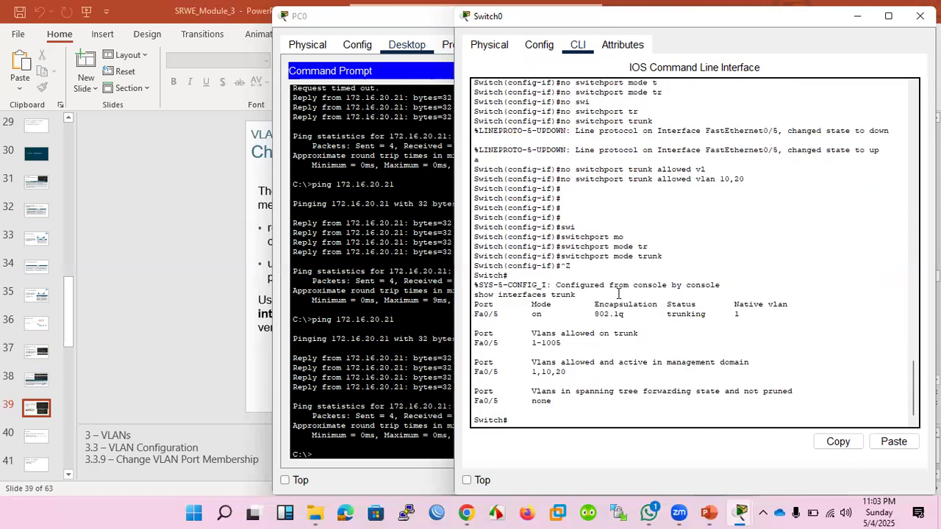
scroll(558, 344, "up", 6)
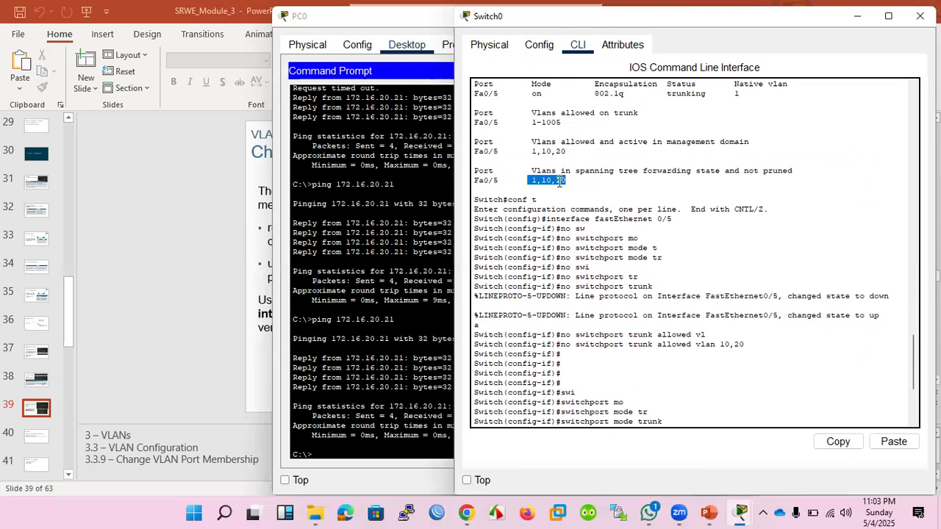
scroll(559, 182, "down", 5)
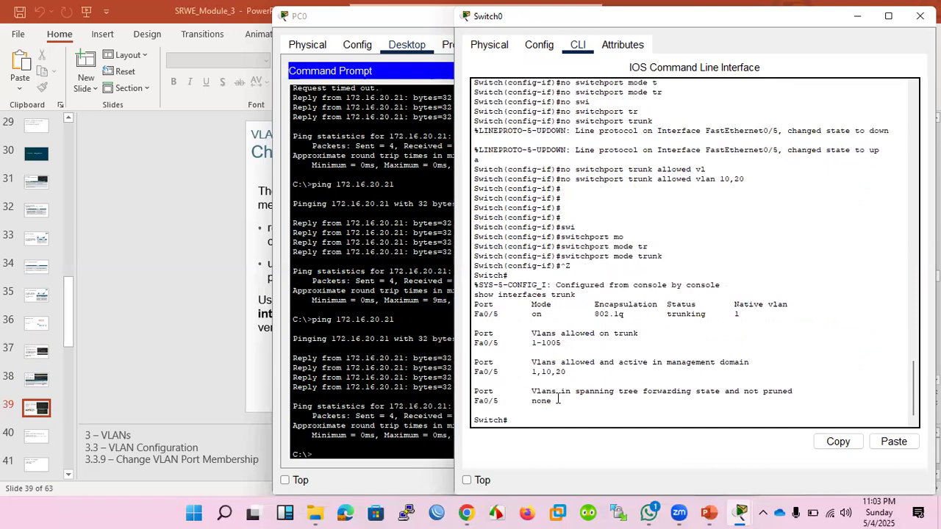
Switch to the PowerPoint presentation and review the slides from Change VLAN Port Membership through Trunk Configuration Commands.
left_click(710, 514)
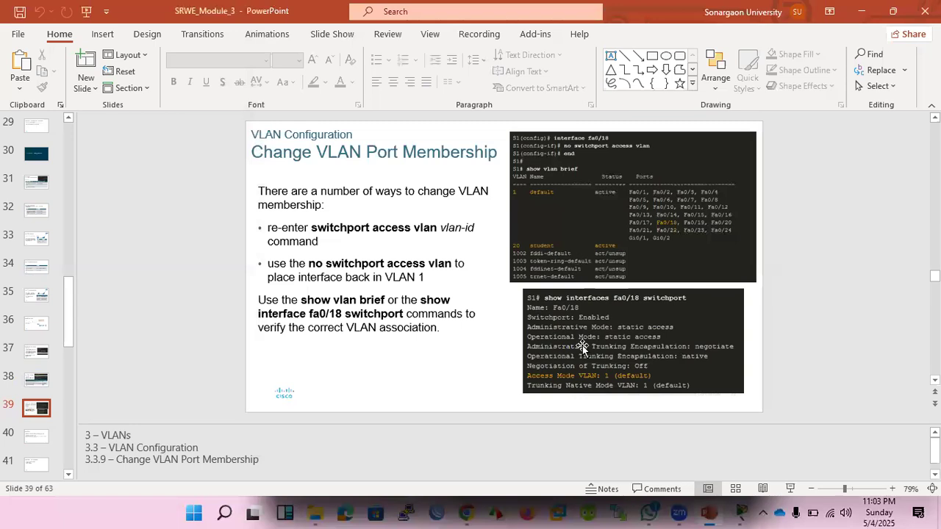
scroll(582, 347, "down", 1)
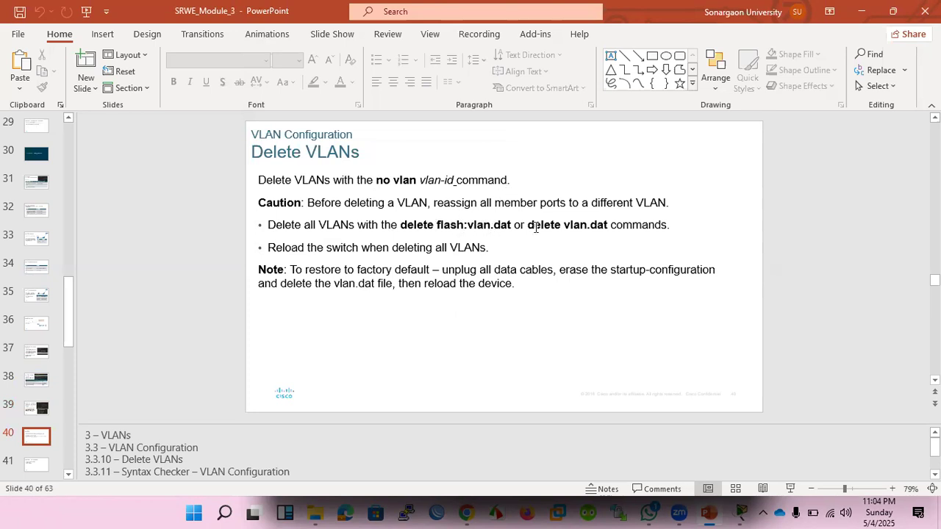
scroll(463, 242, "down", 1)
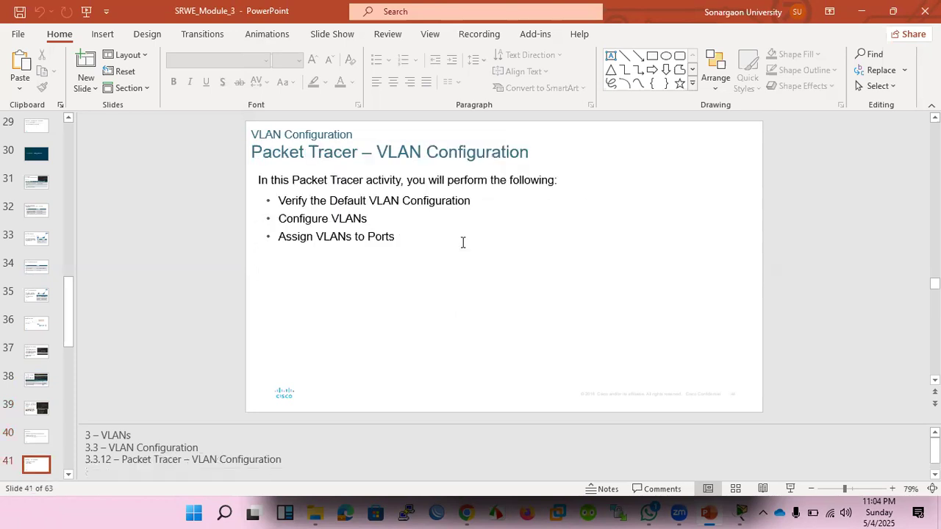
scroll(463, 243, "down", 2)
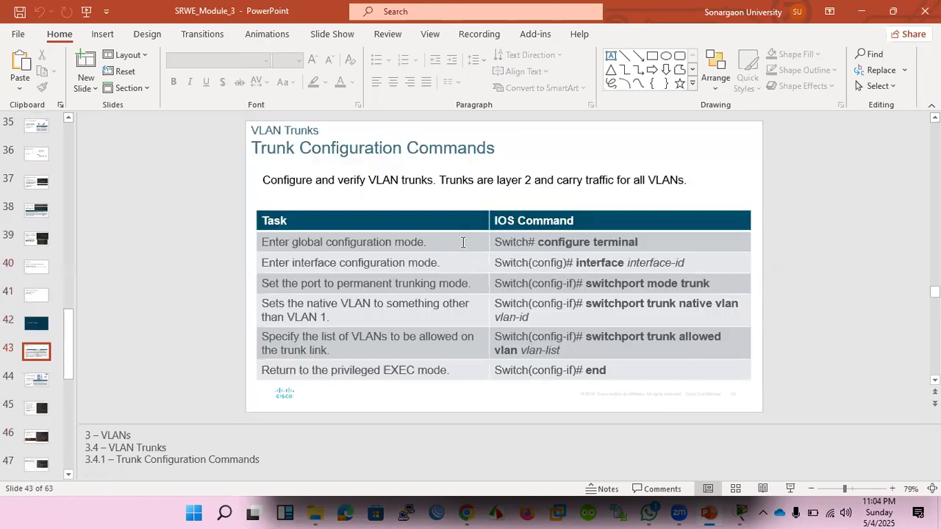